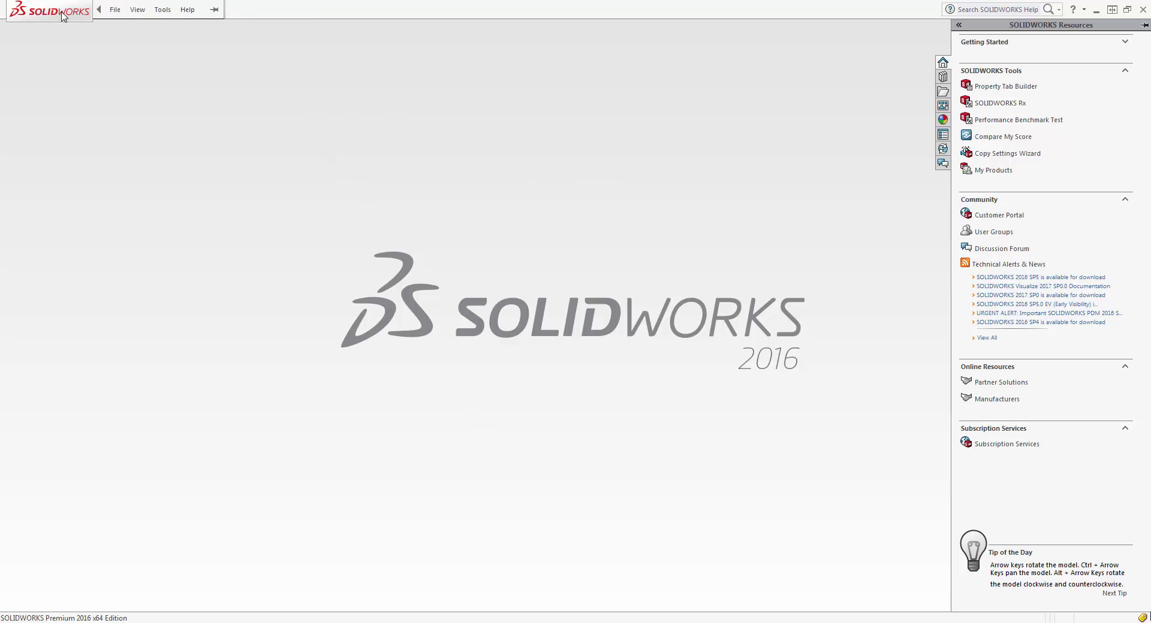
Create a new part document and select its Front Plane
left_click(115, 11)
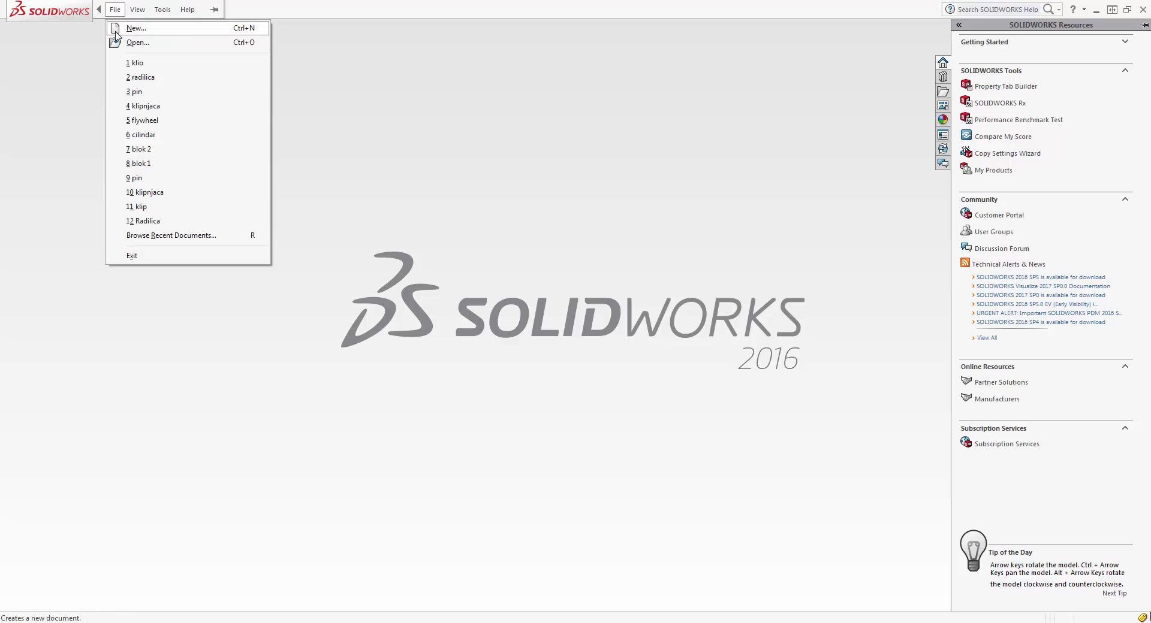
left_click(137, 29)
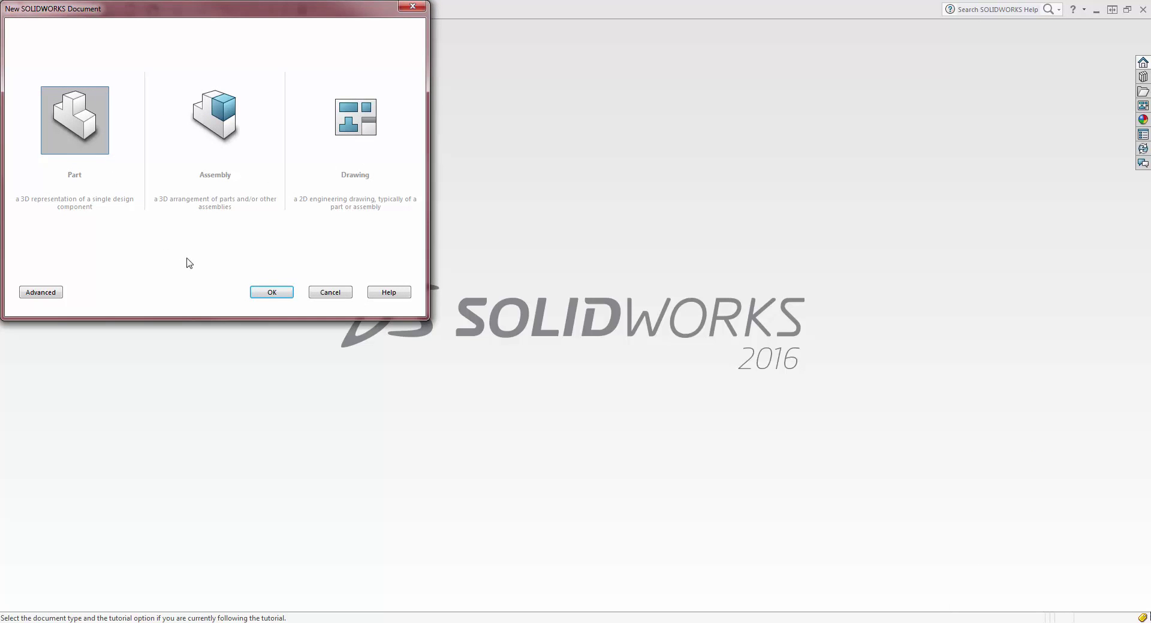
left_click(256, 293)
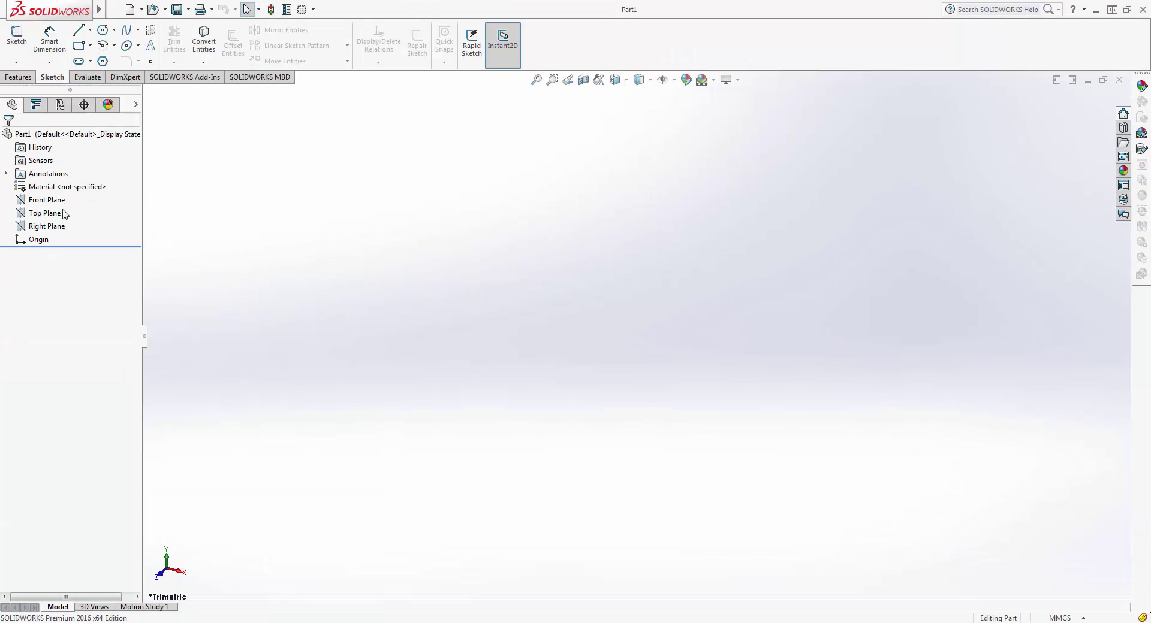
left_click(37, 201)
Sketch on the Front Plane, drawing lines from the origin down the outer wall with two ring grooves
left_click(45, 181)
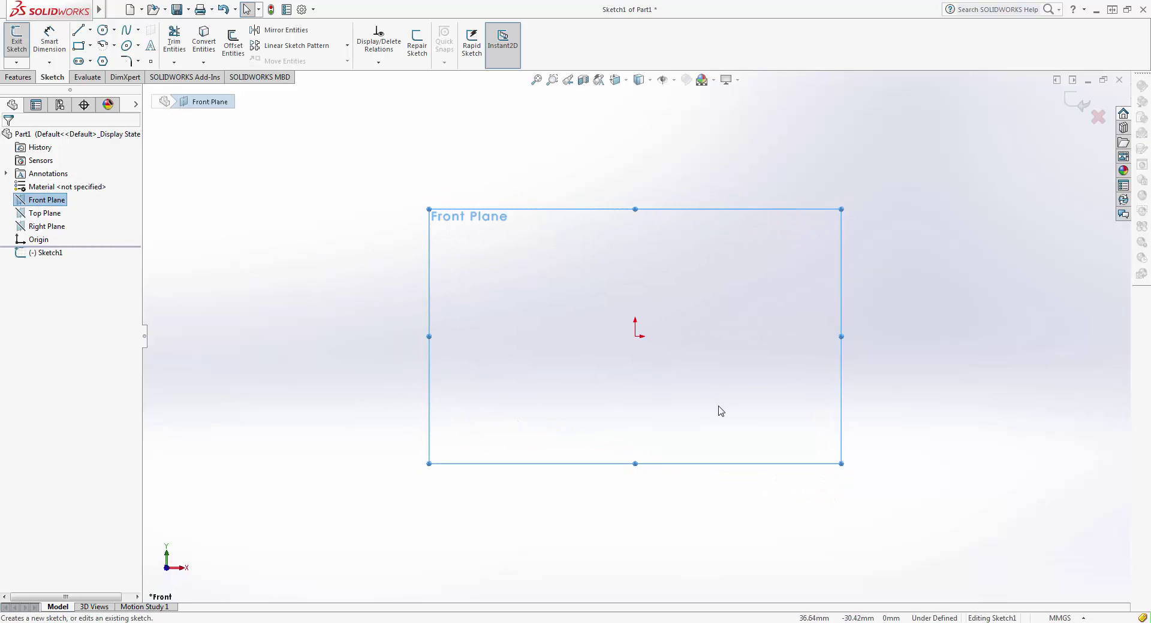
scroll(659, 359, "up", 2)
scroll(644, 354, "down", 5)
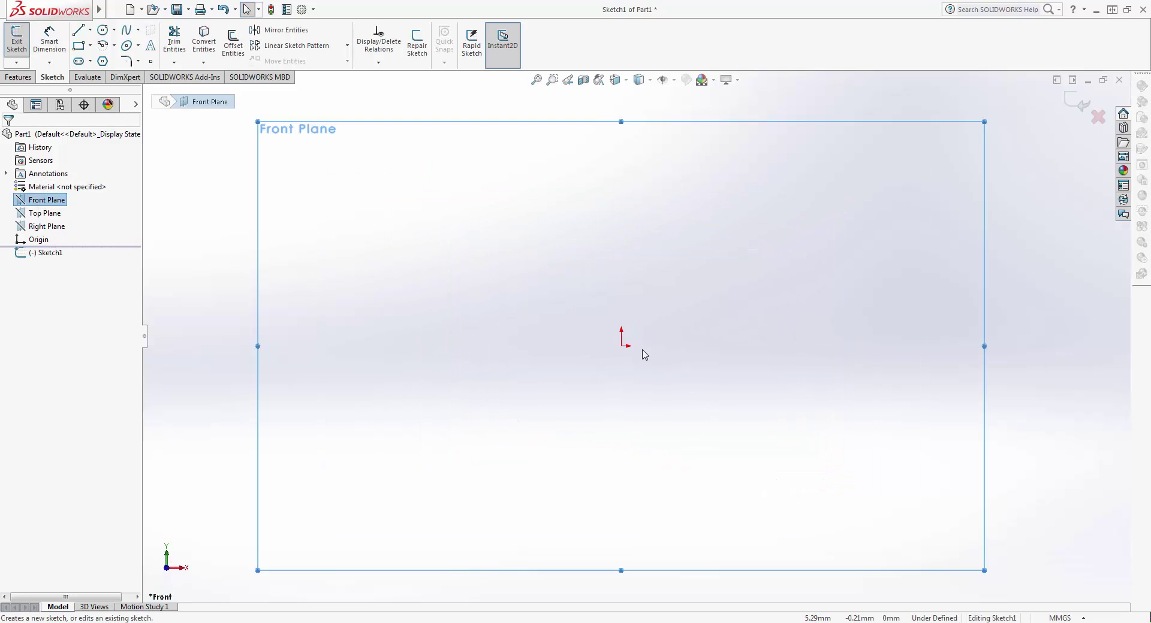
left_click(74, 37)
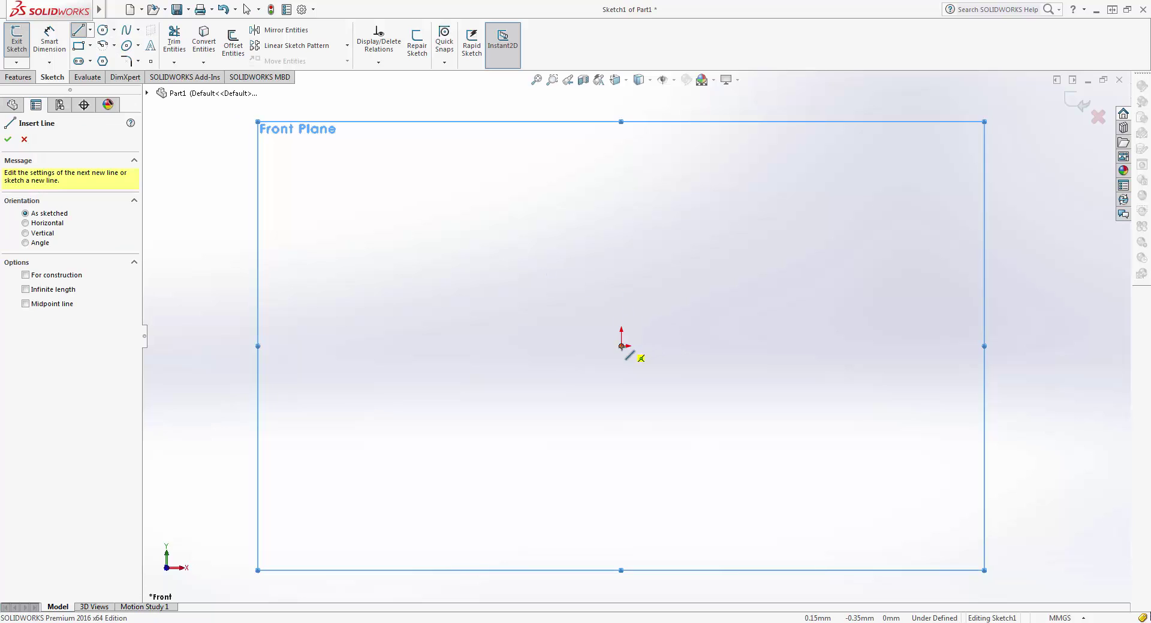
left_click(621, 346)
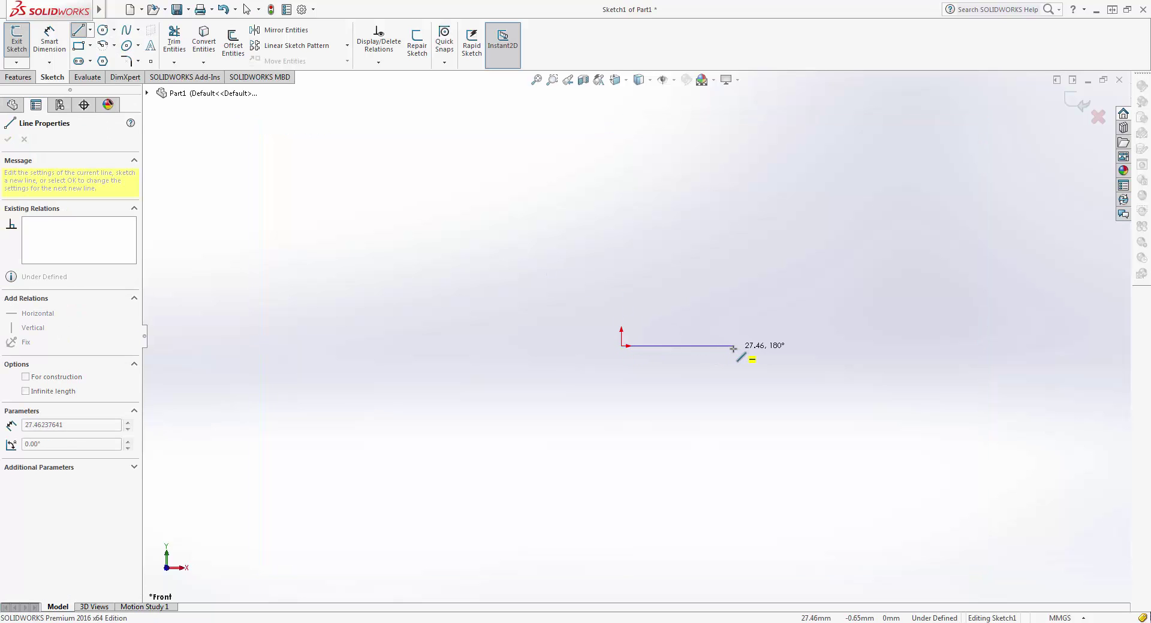
scroll(732, 348, "down", 1)
scroll(730, 347, "down", 1)
scroll(728, 345, "down", 1)
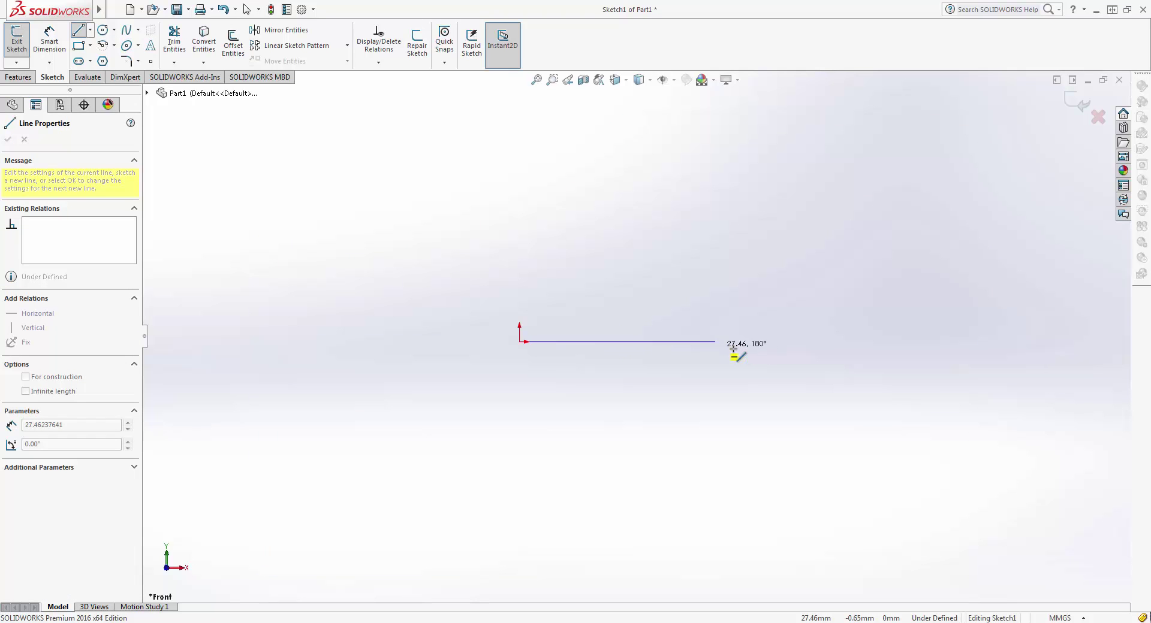
left_click(735, 342)
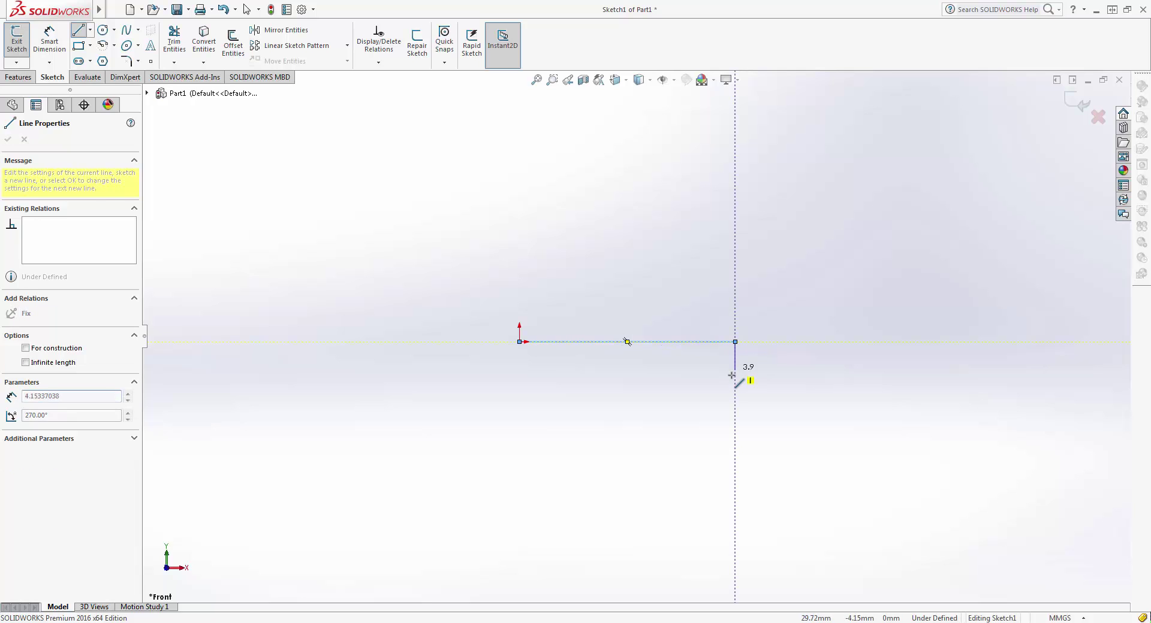
left_click(735, 380)
left_click(698, 380)
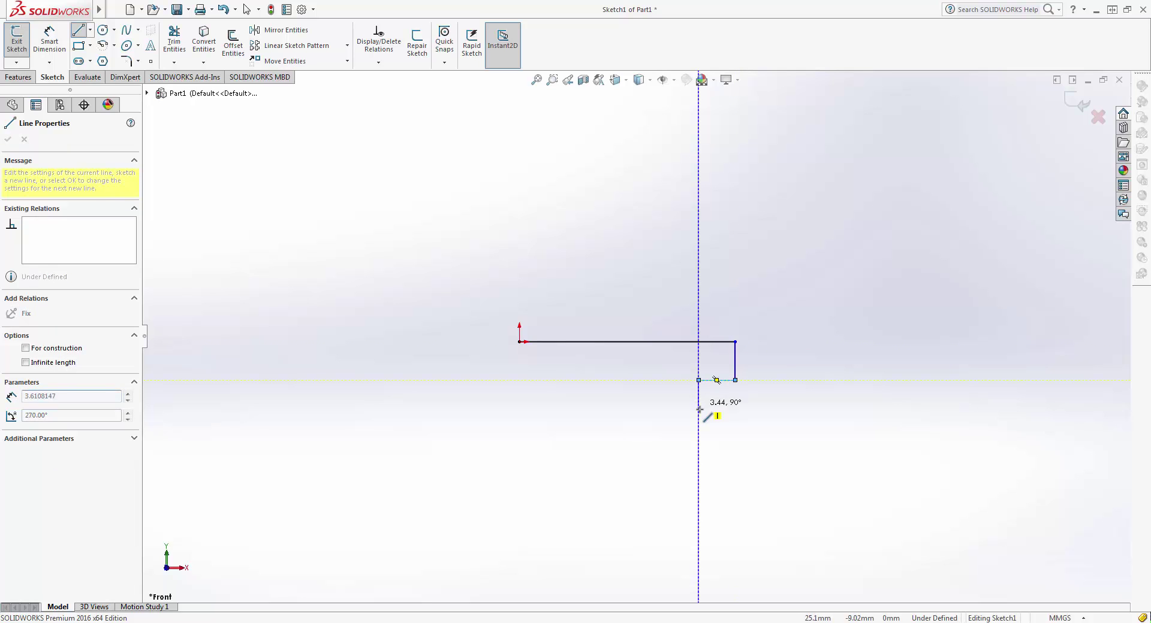
left_click(699, 409)
left_click(735, 409)
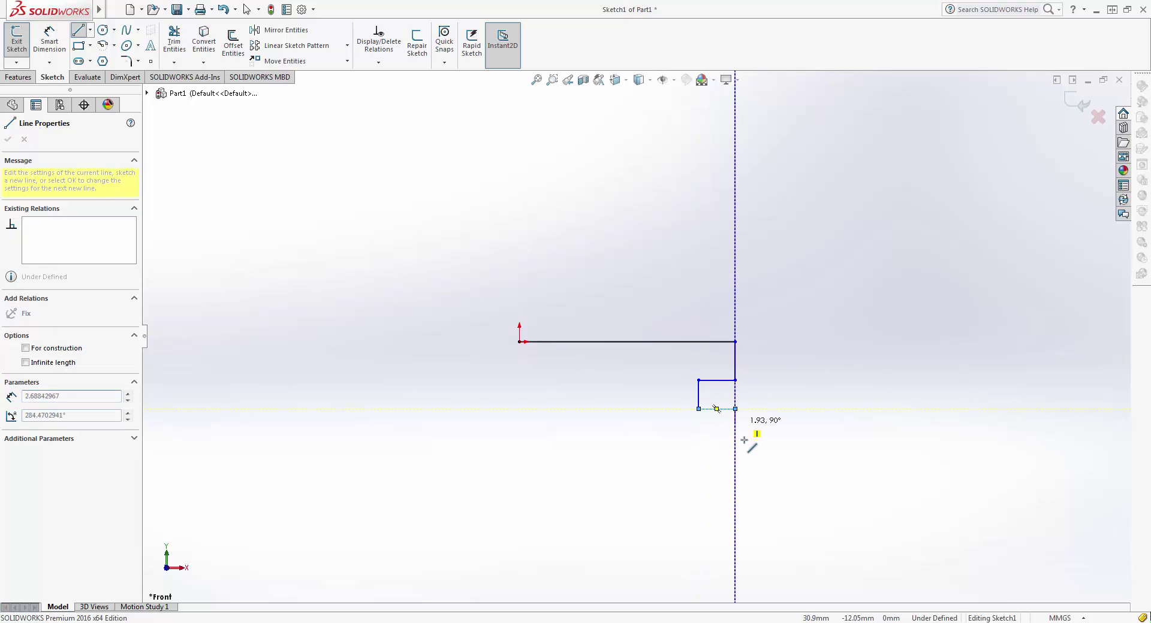
left_click(734, 452)
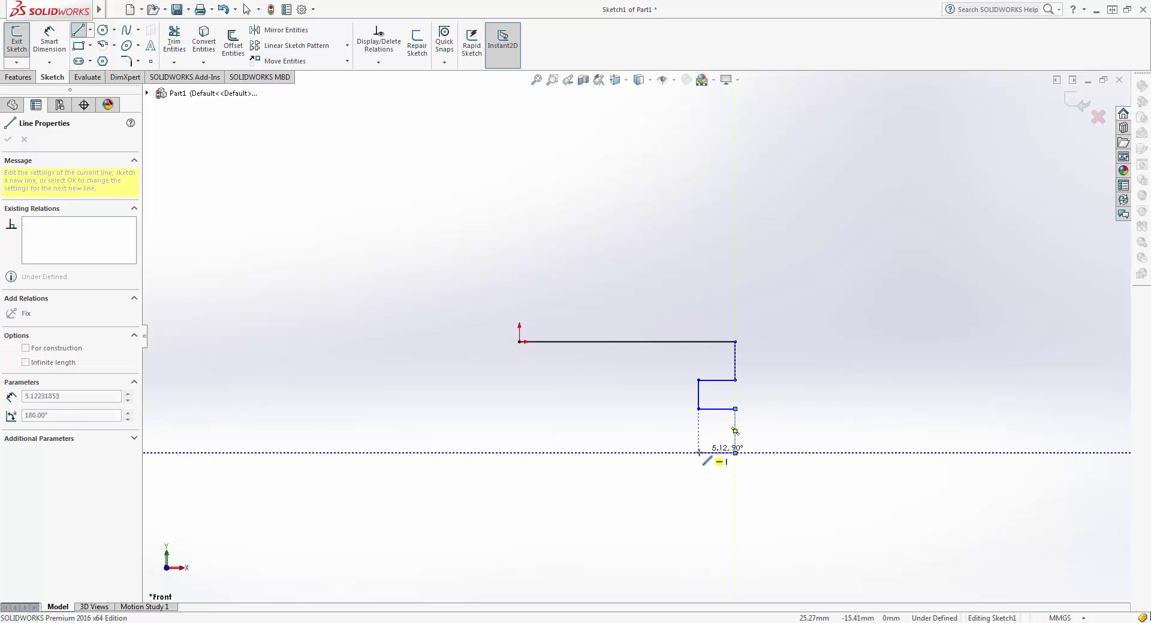
left_click(699, 452)
left_click(699, 481)
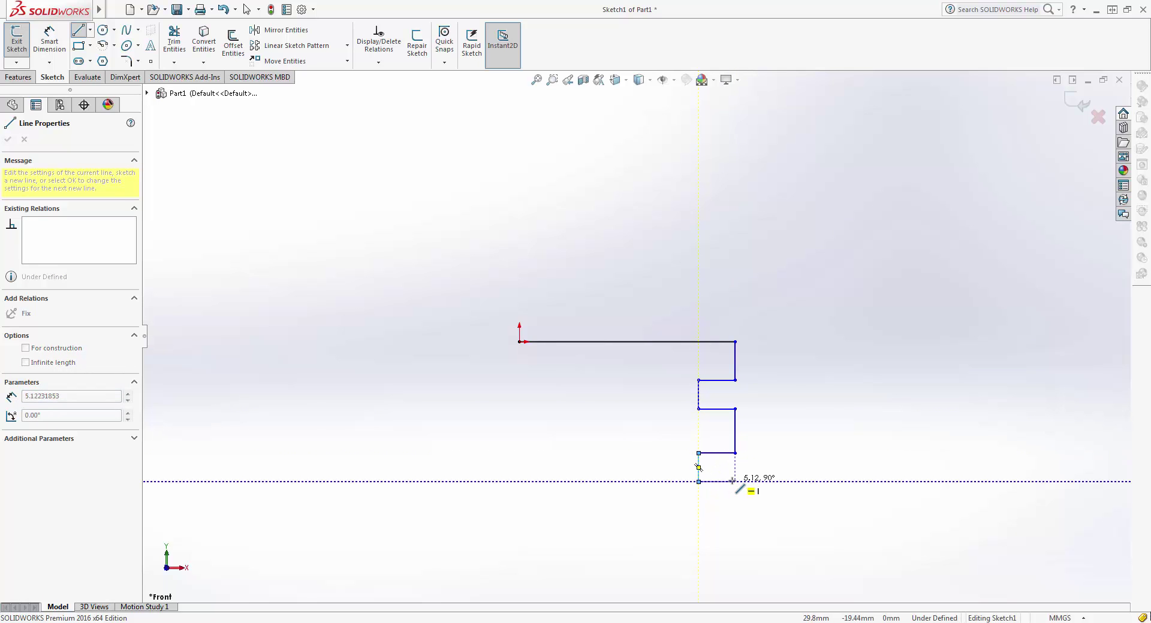
left_click(734, 481)
Continue the outline down the skirt, up the angled inner wall, and back to the centre edge
scroll(694, 527, "down", 2)
scroll(707, 522, "up", 4)
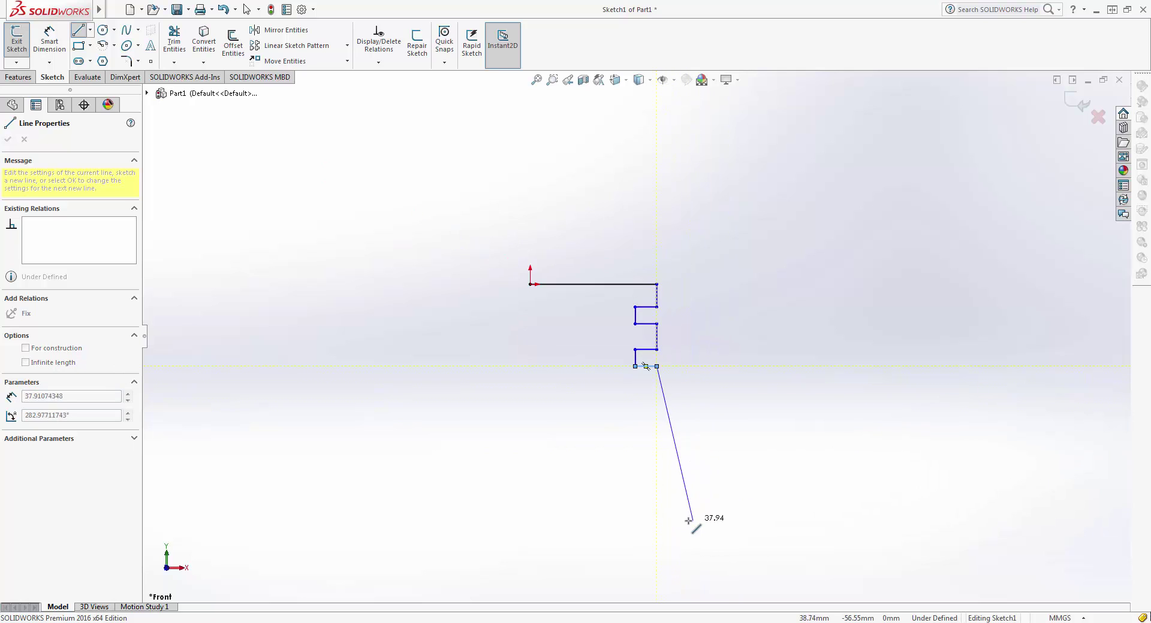
scroll(648, 519, "up", 2)
left_click(649, 522)
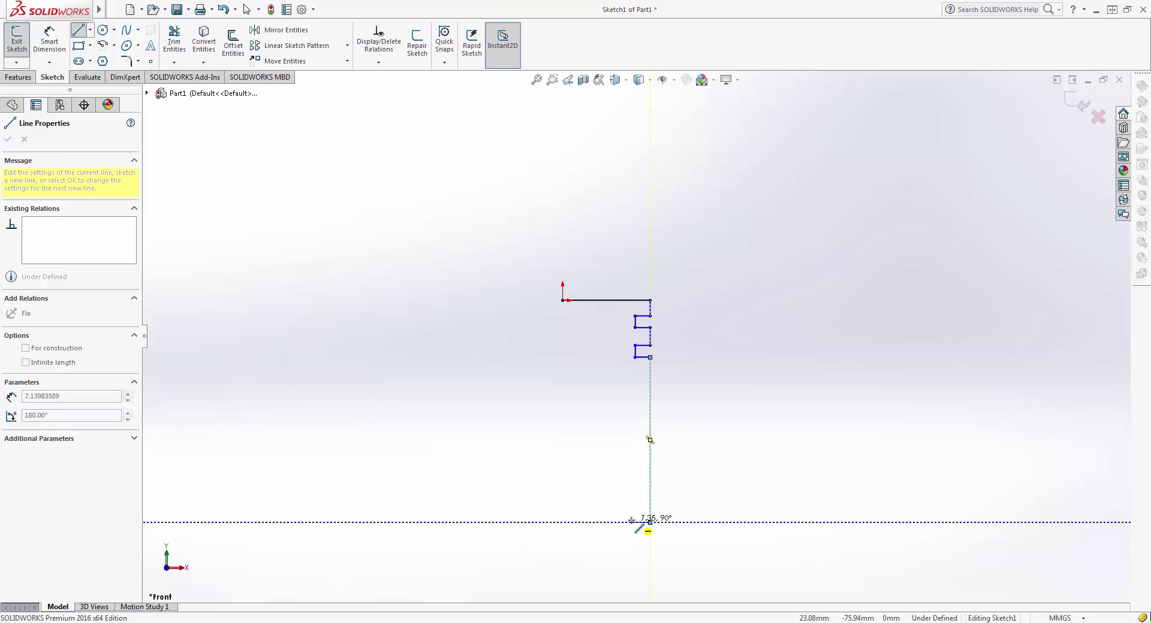
left_click(633, 521)
scroll(634, 405, "up", 2)
scroll(632, 387, "down", 2)
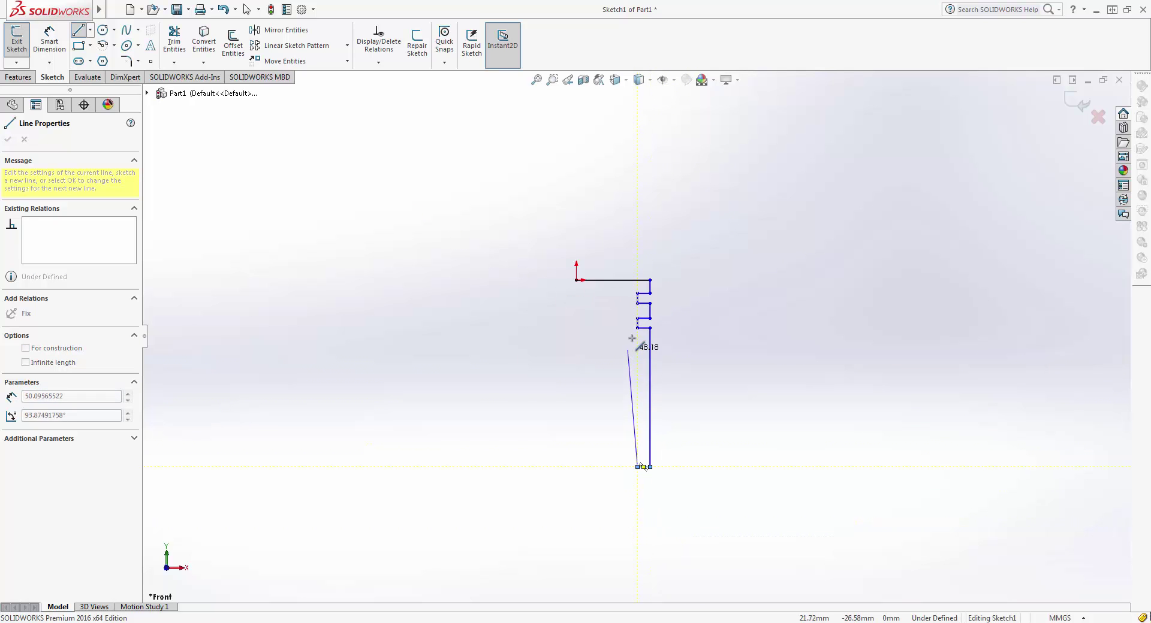
scroll(643, 324, "down", 4)
left_click(641, 373)
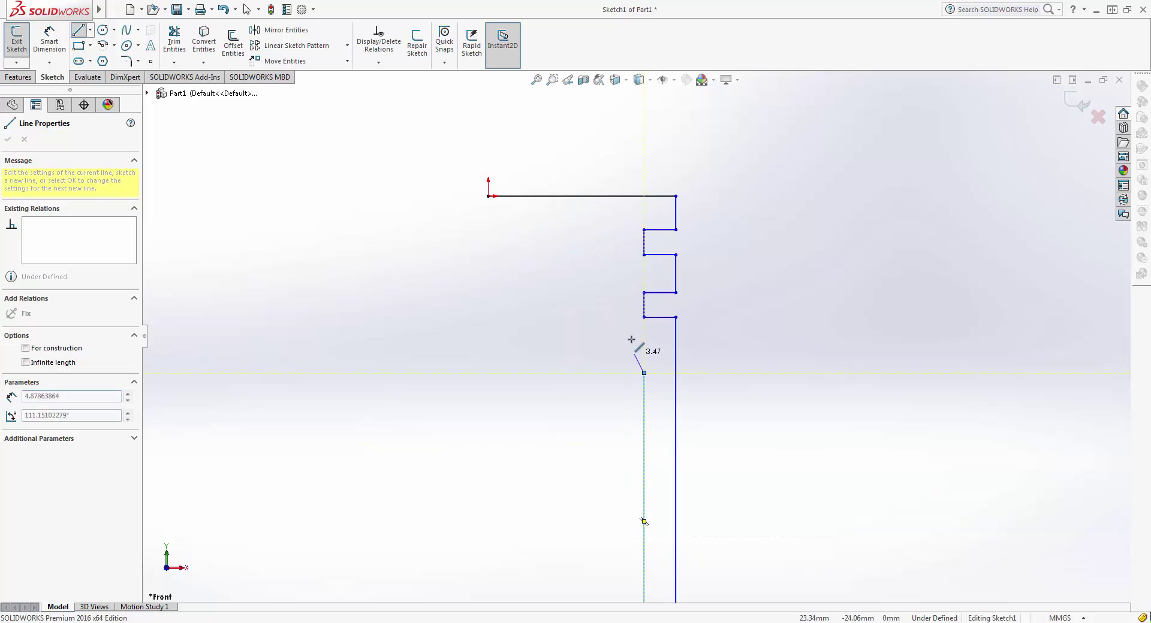
left_click(606, 317)
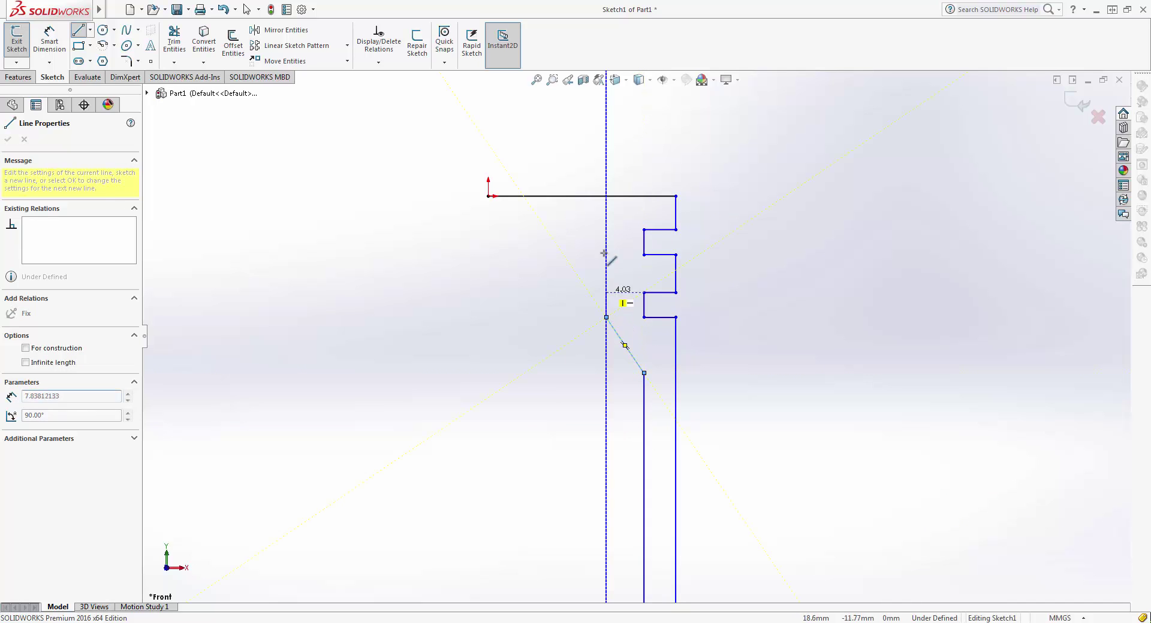
left_click(557, 231)
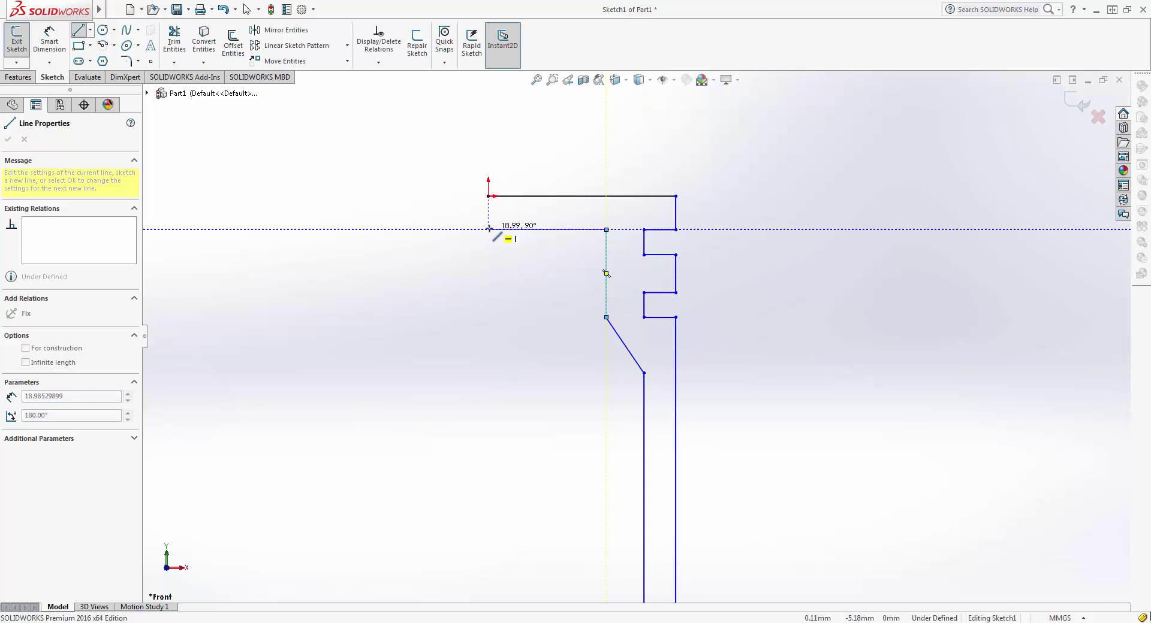
left_click(489, 228)
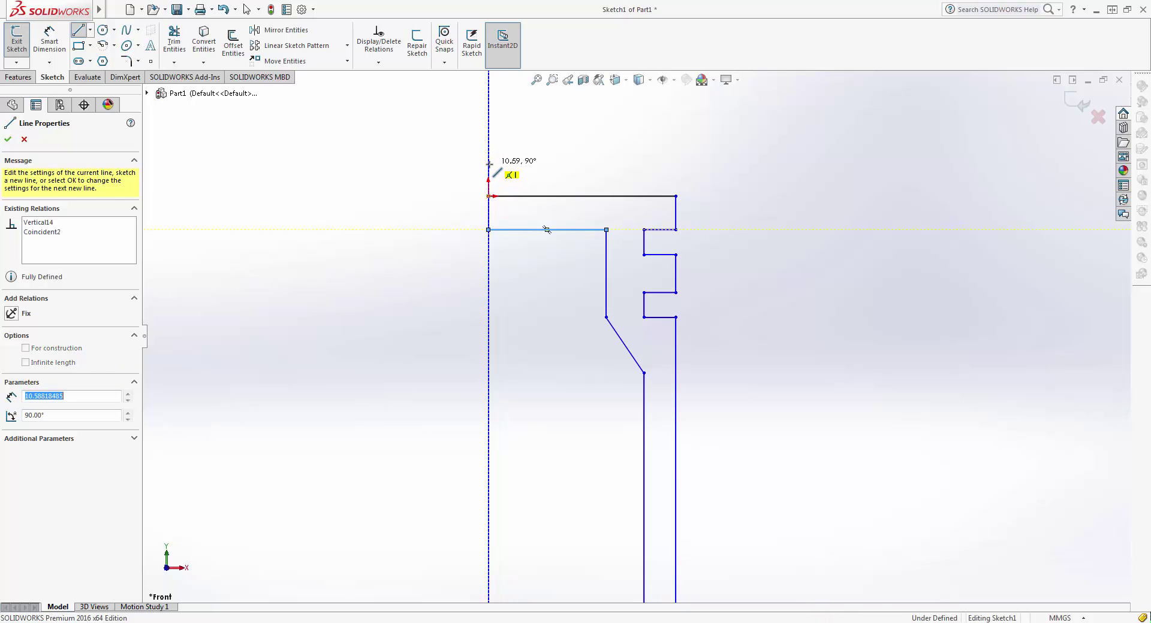
left_click(488, 163)
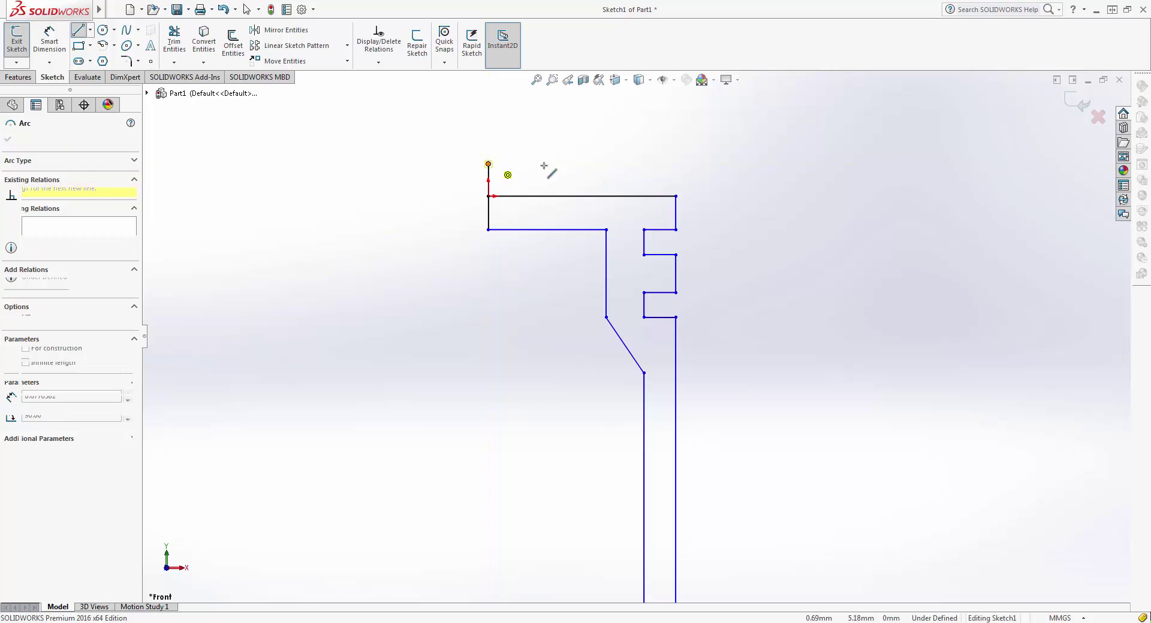
Finish the arc across the piston top and delete the straight line beneath it
left_click(676, 196)
key("Escape")
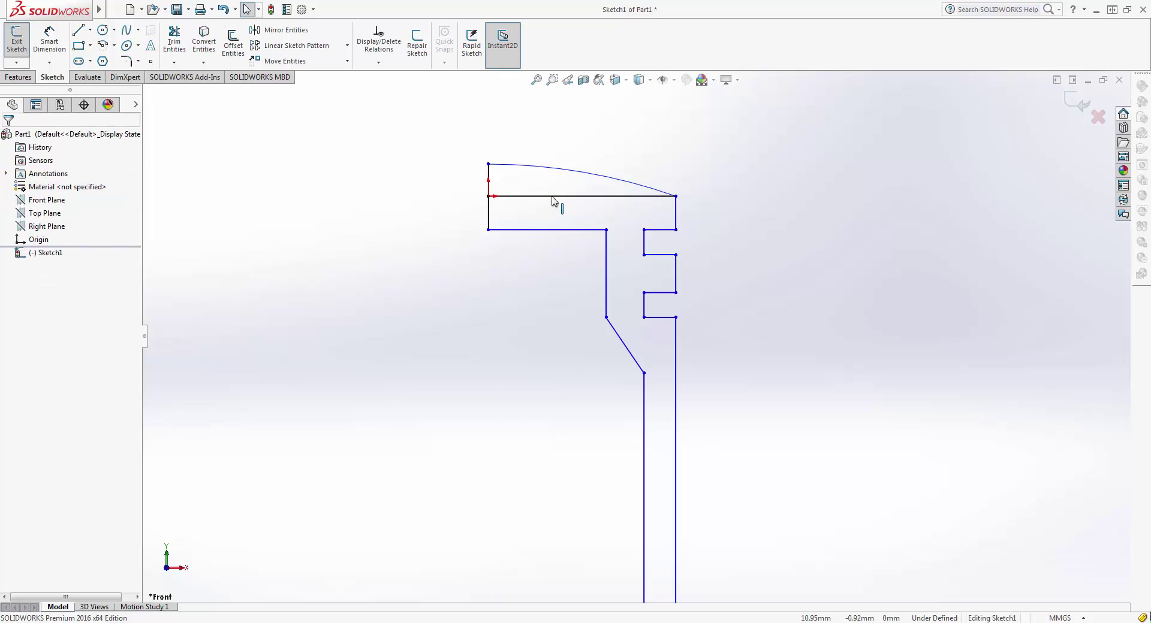
left_click(553, 197)
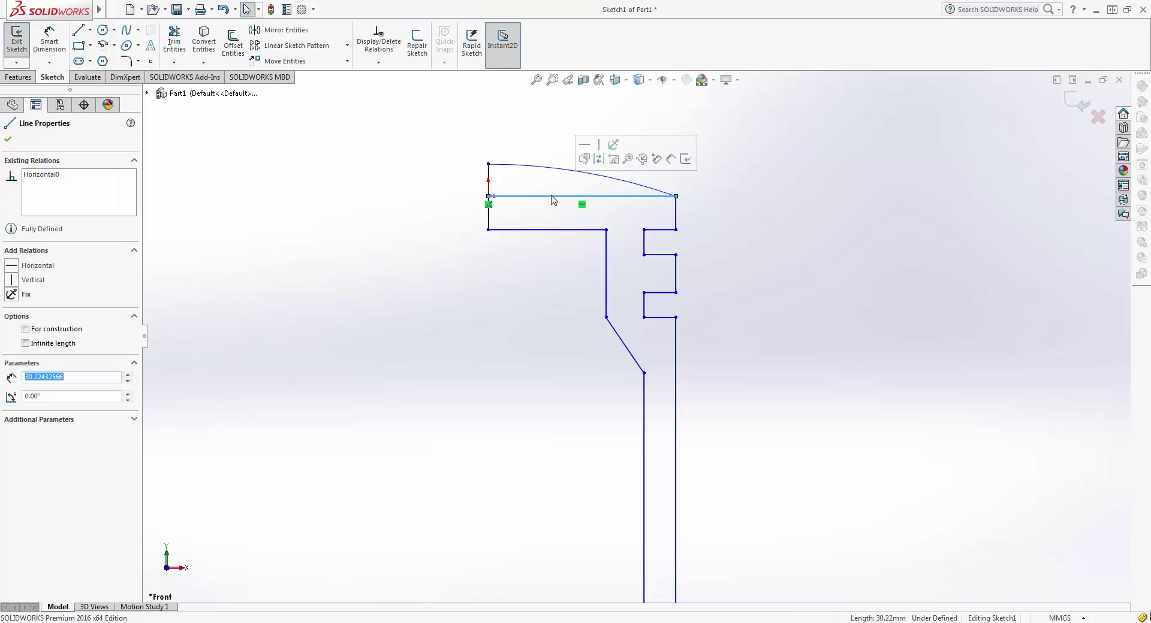
key("Delete")
Shift the profile up and left in view and start Smart Dimension
scroll(607, 343, "down", 2)
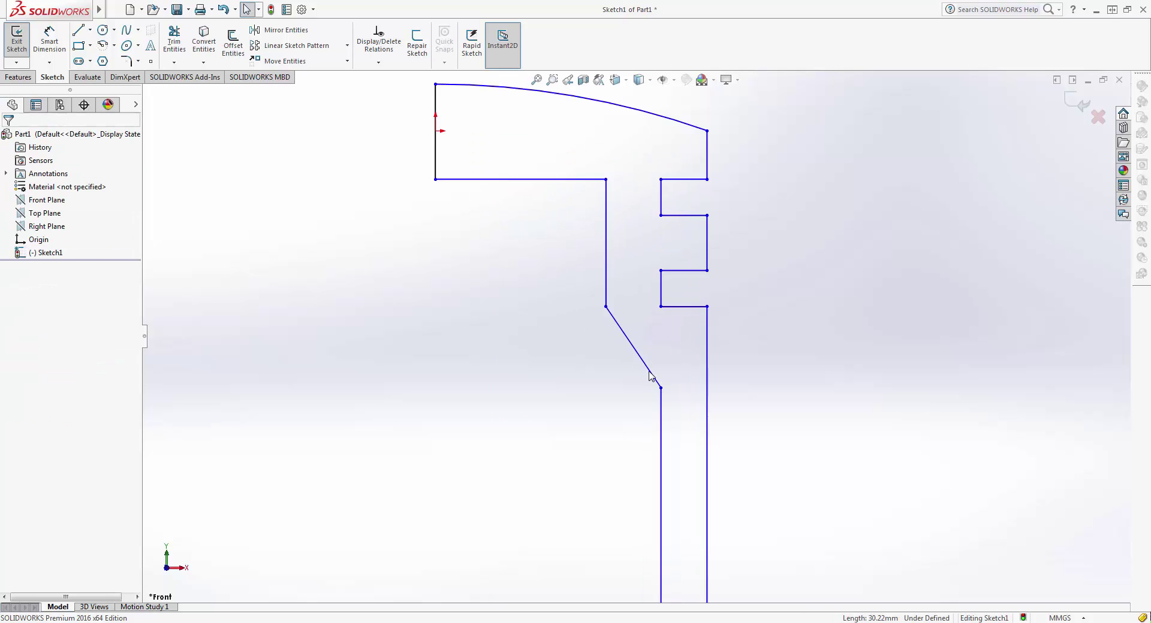
scroll(607, 343, "up", 2)
scroll(609, 342, "up", 2)
scroll(609, 341, "down", 2)
scroll(643, 338, "up", 1)
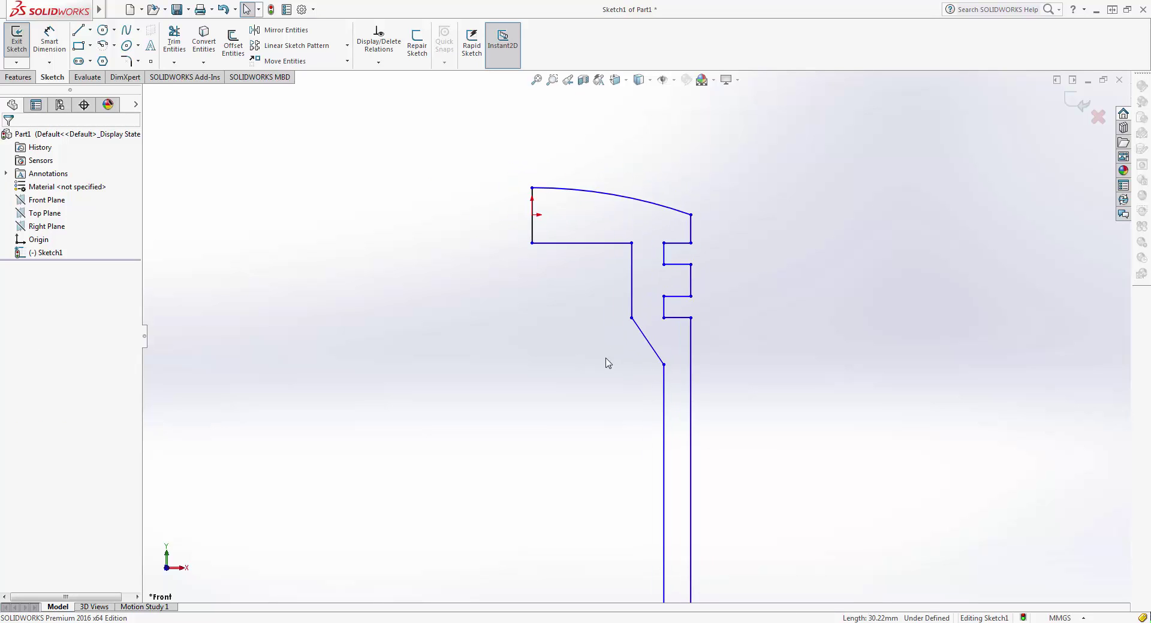
middle_click_drag(602, 364, 552, 311, "ctrl")
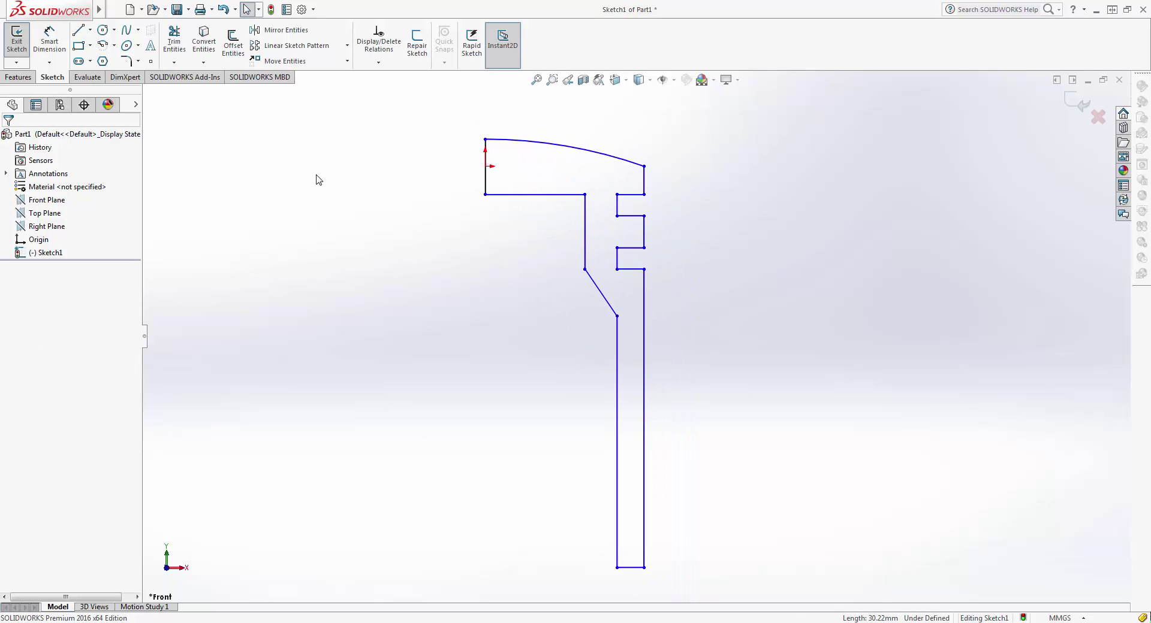
left_click(65, 42)
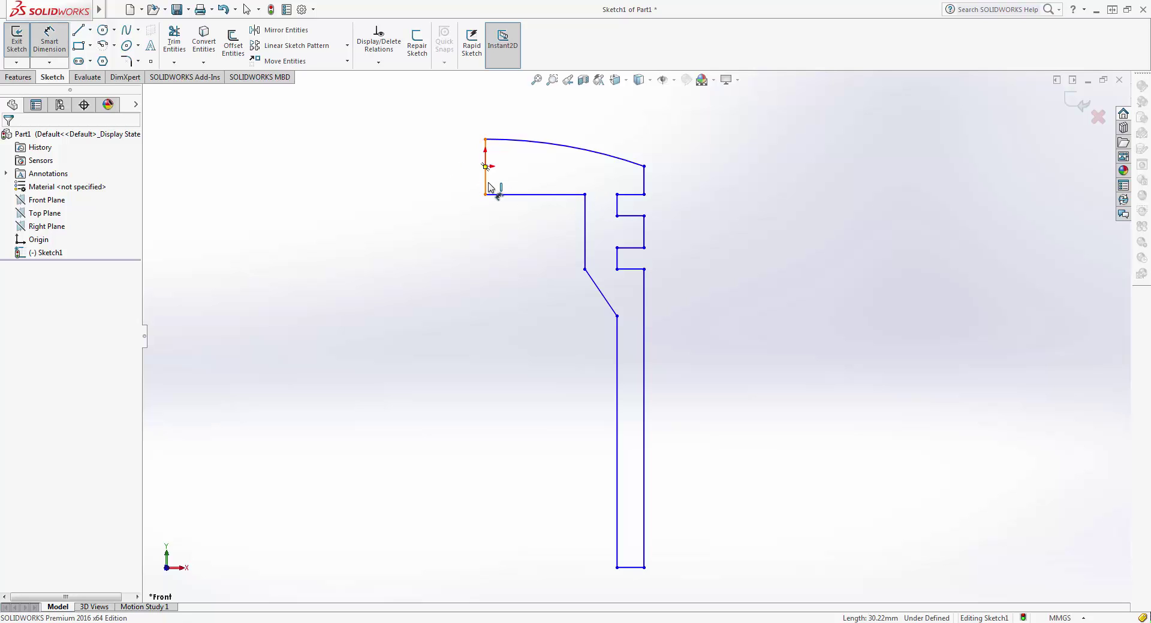
Dimension the short vertical edge at the arc's end to 5 mm, plus the adjacent vertical line
left_click(645, 181)
left_click(702, 186)
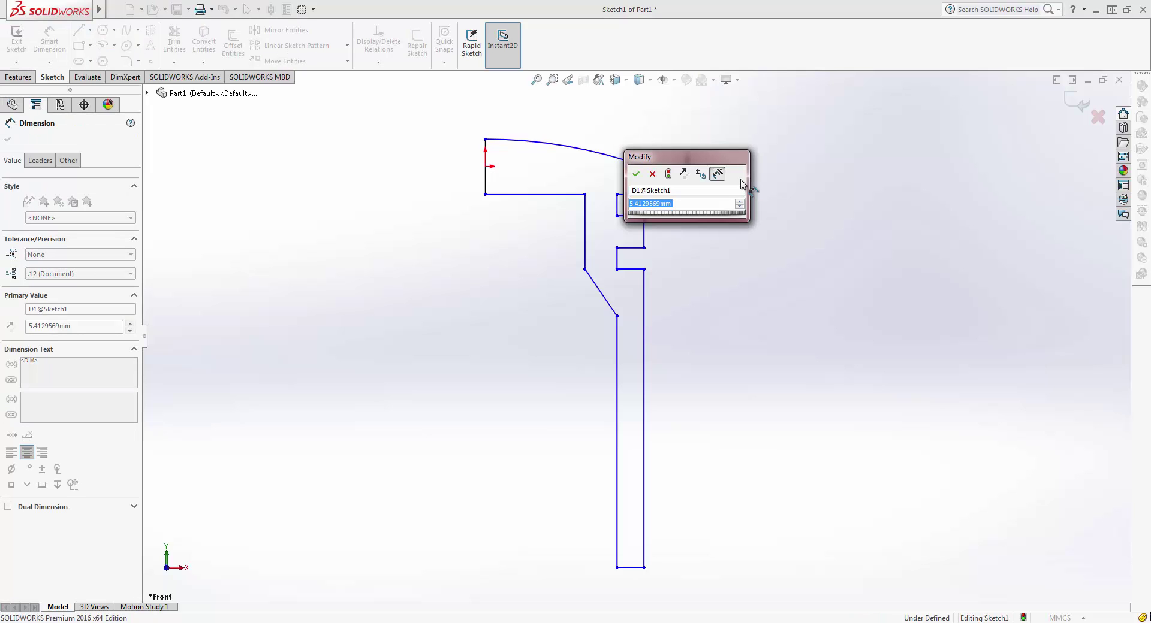
type("5")
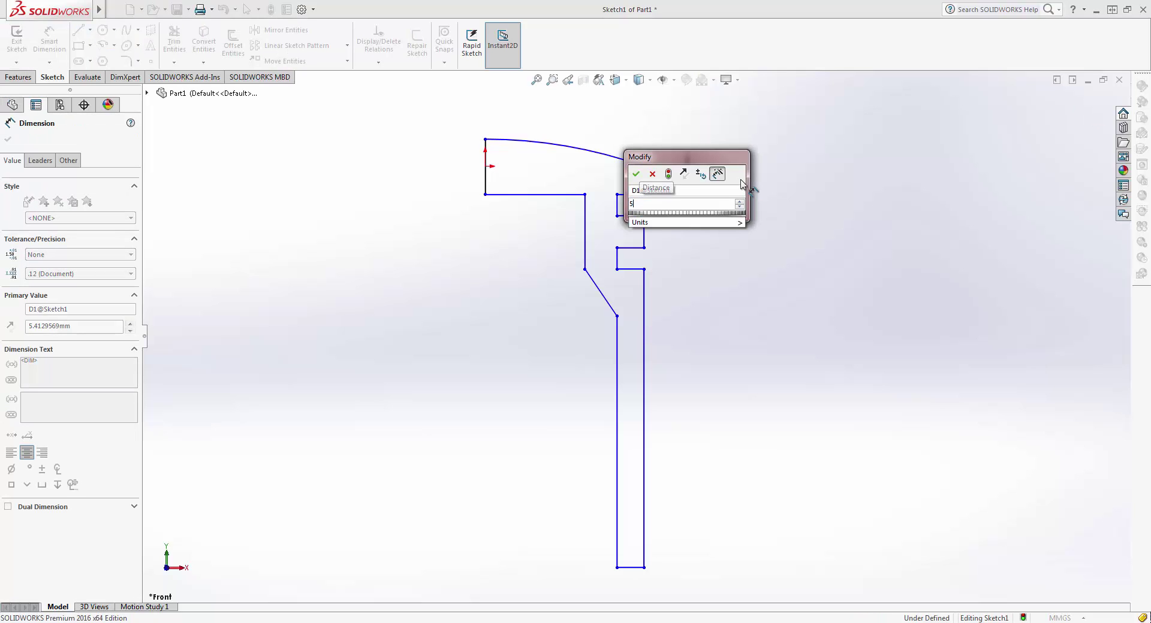
key("Return")
left_click(644, 234)
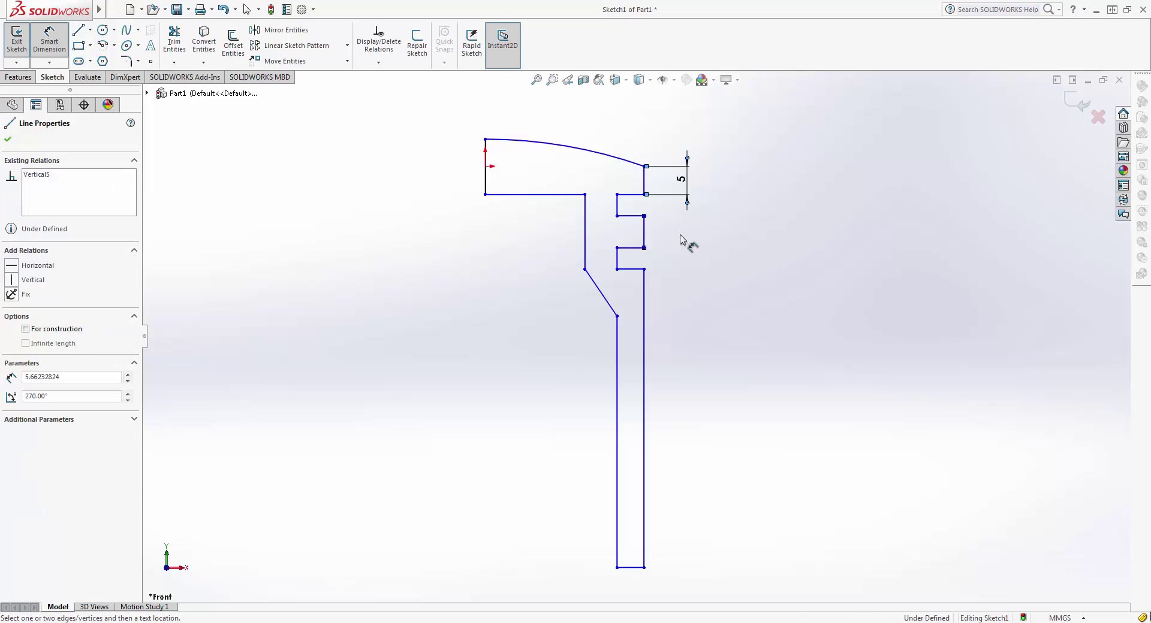
key("Escape")
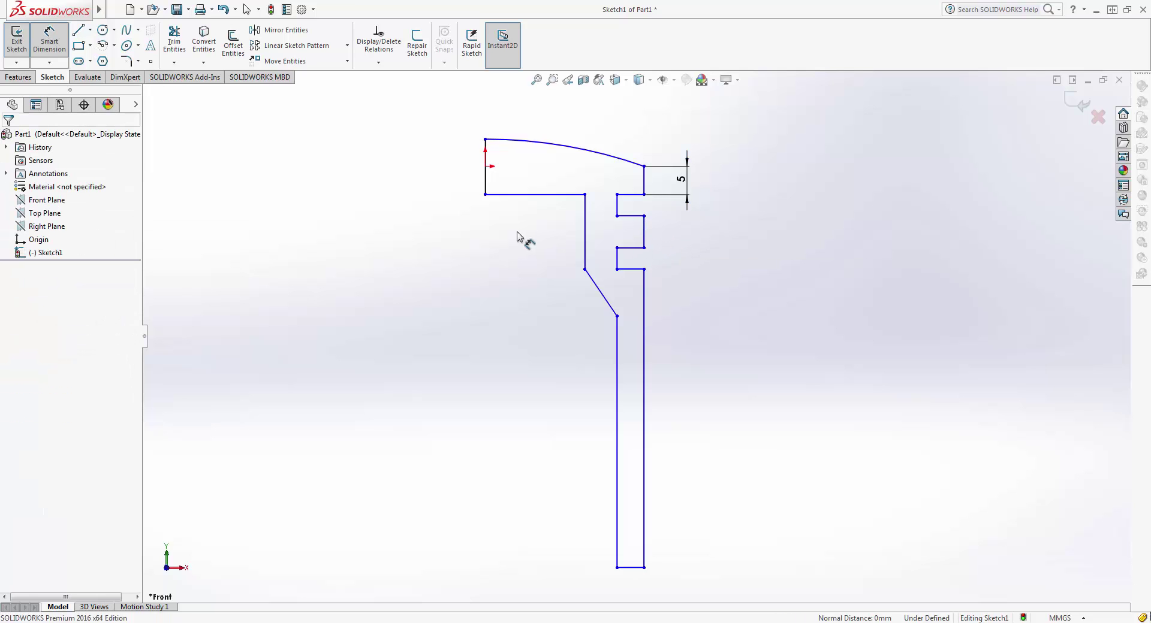
key("Escape")
left_click(59, 39)
left_click(645, 241)
left_click(689, 245)
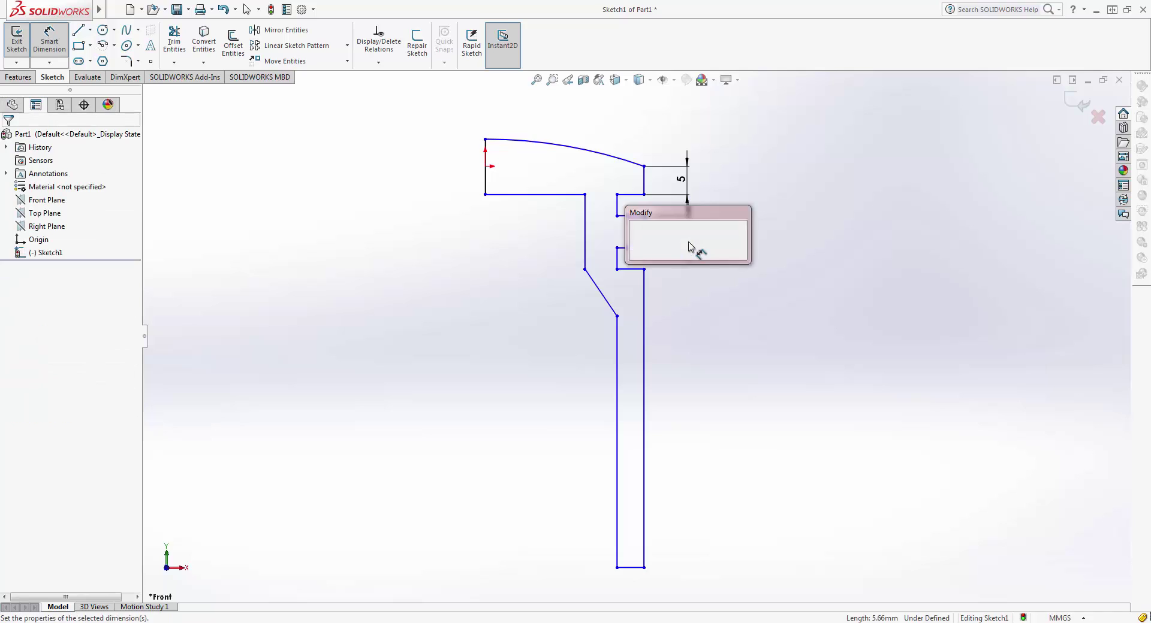
type("3")
key("Return")
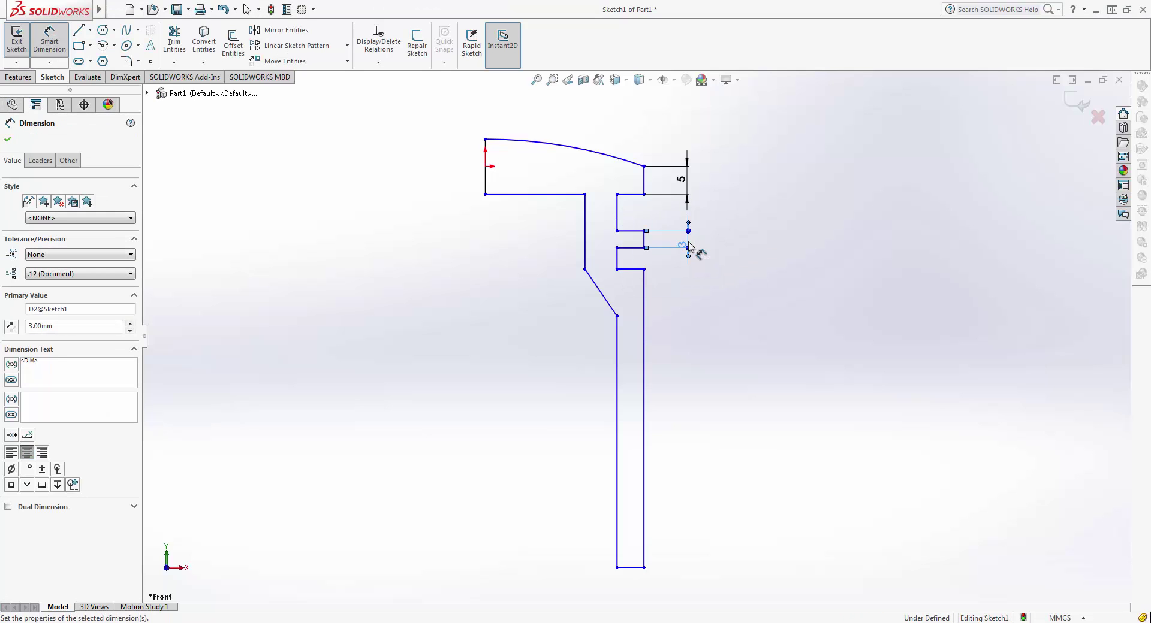
Set the upper and lower groove gap heights to 2 mm each
left_click(618, 221)
left_click(665, 217)
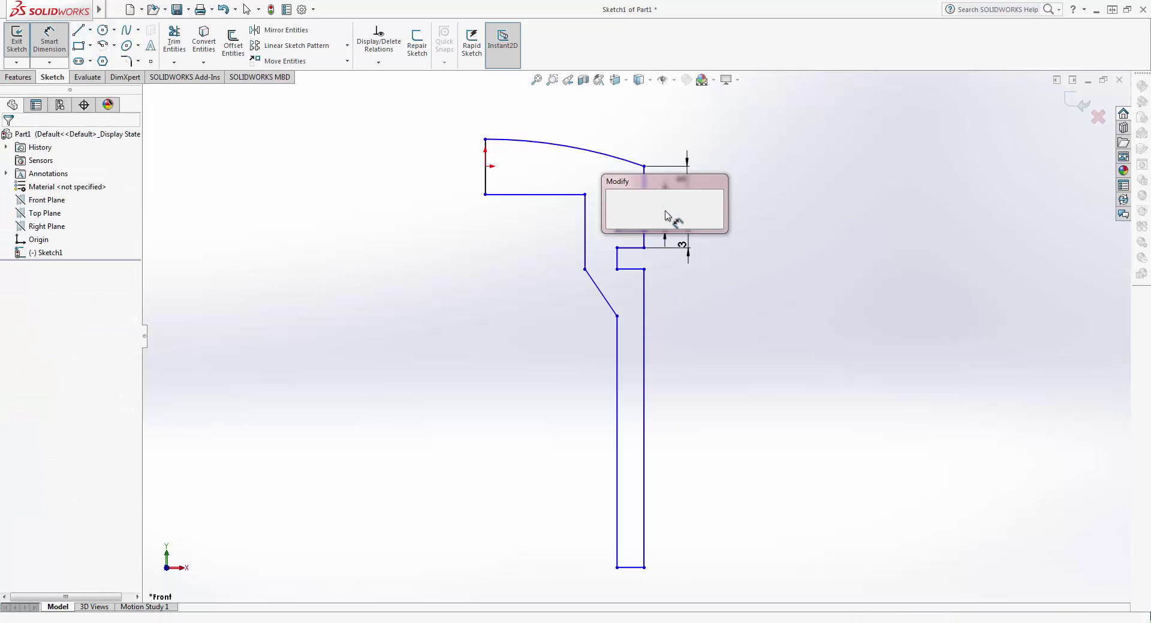
type("2")
key("Return")
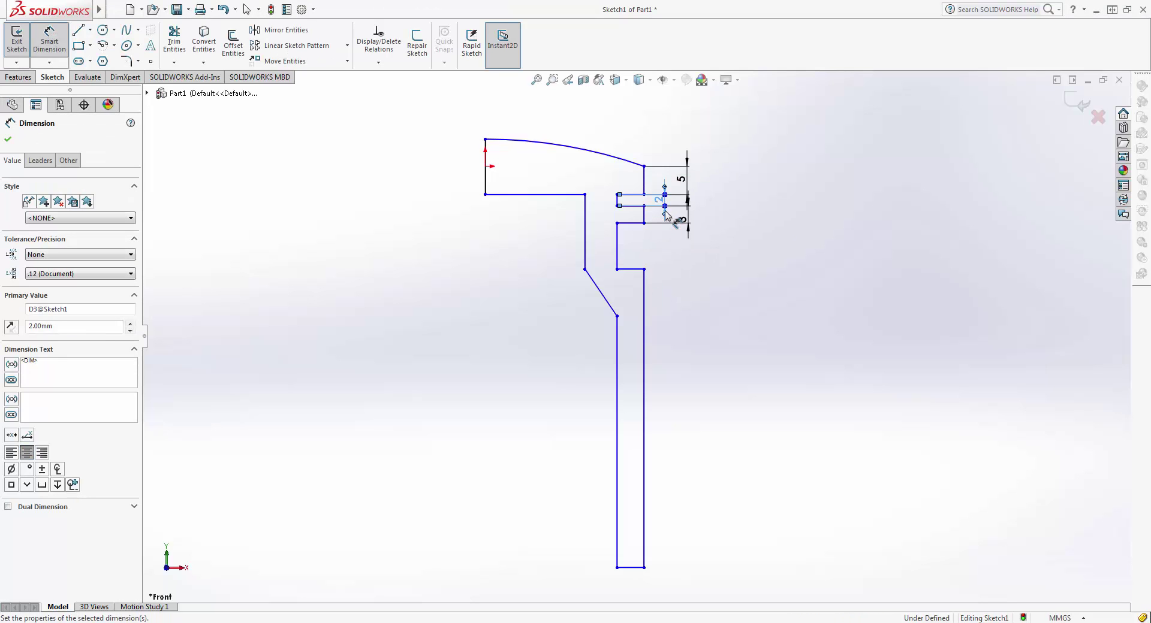
left_click(618, 250)
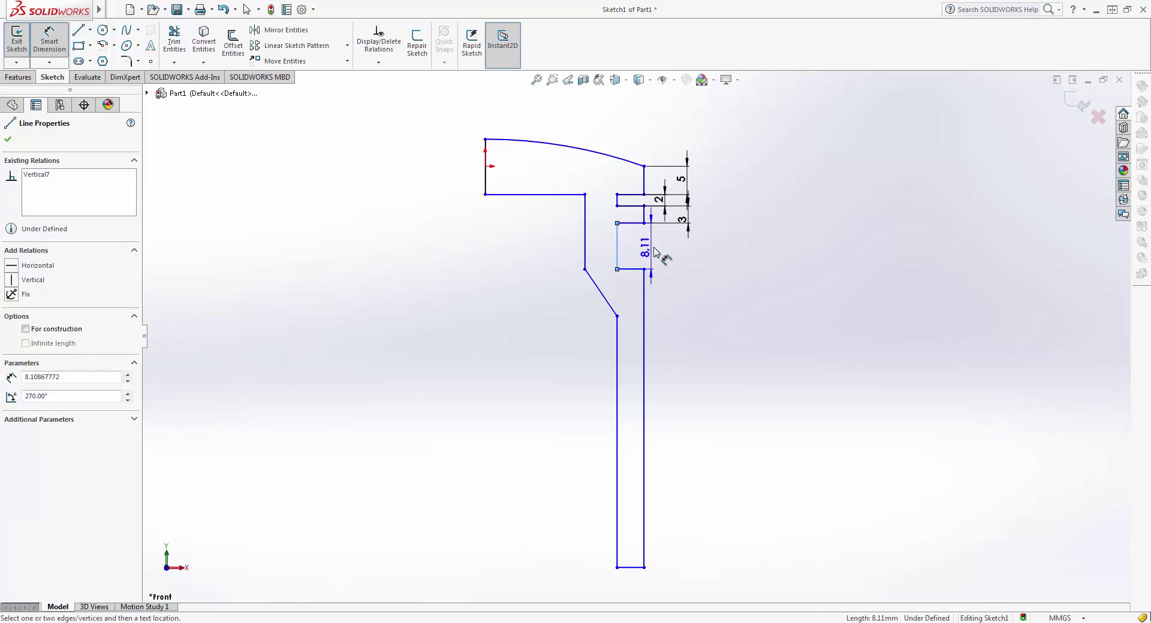
left_click(687, 255)
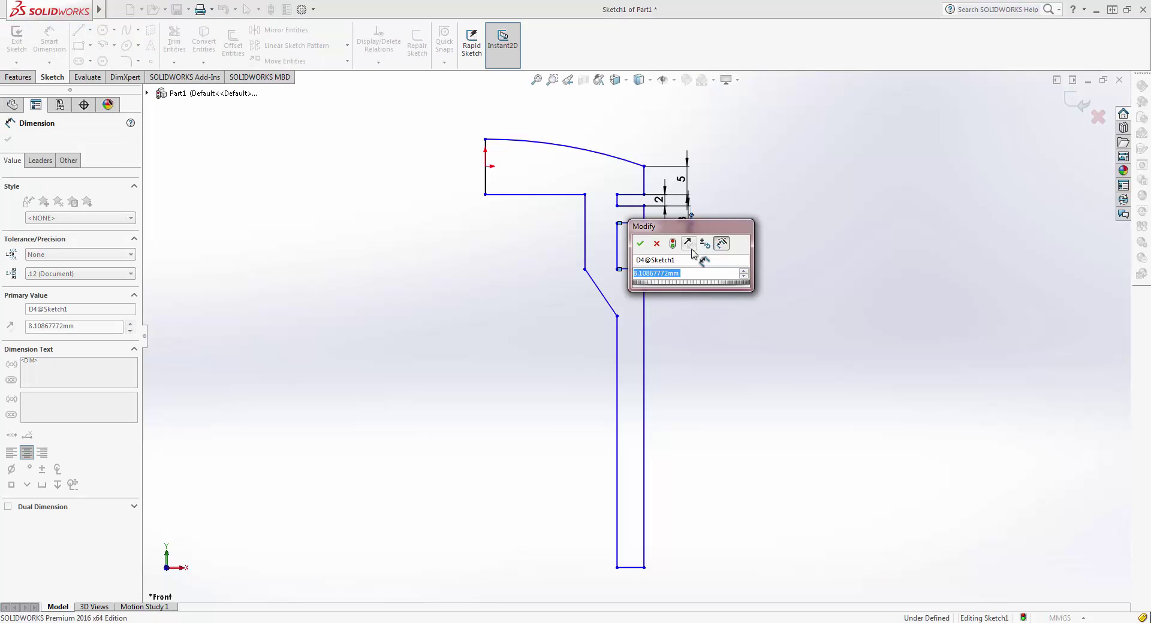
type("2")
key("Return")
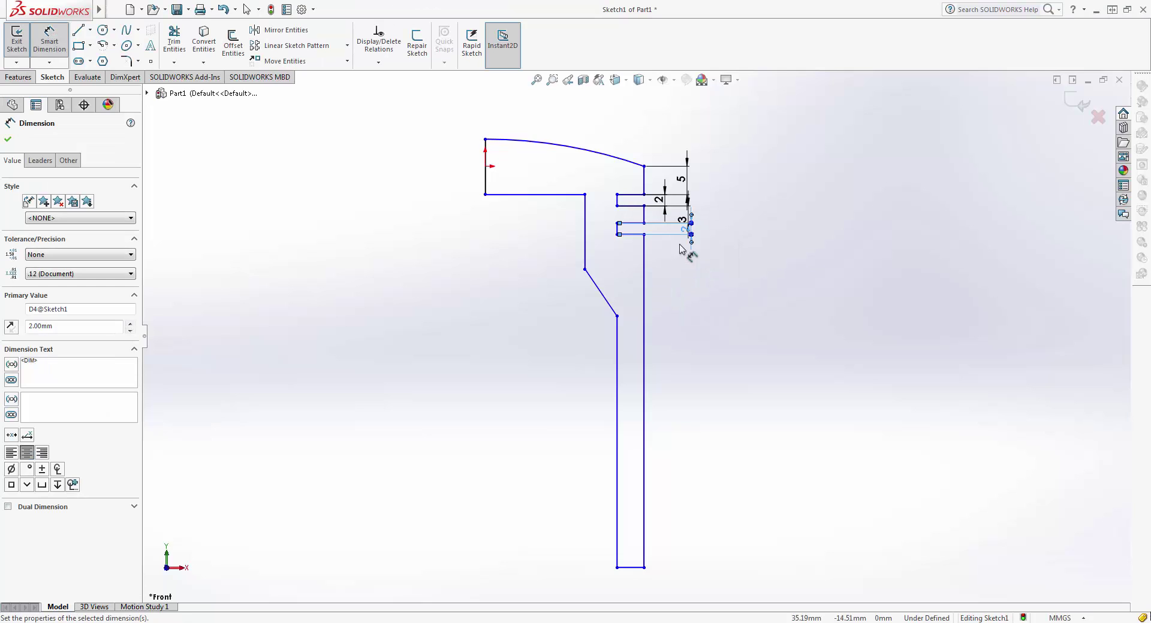
Dimension the three horizontal notch lines to 3 mm each
scroll(659, 228, "down", 2)
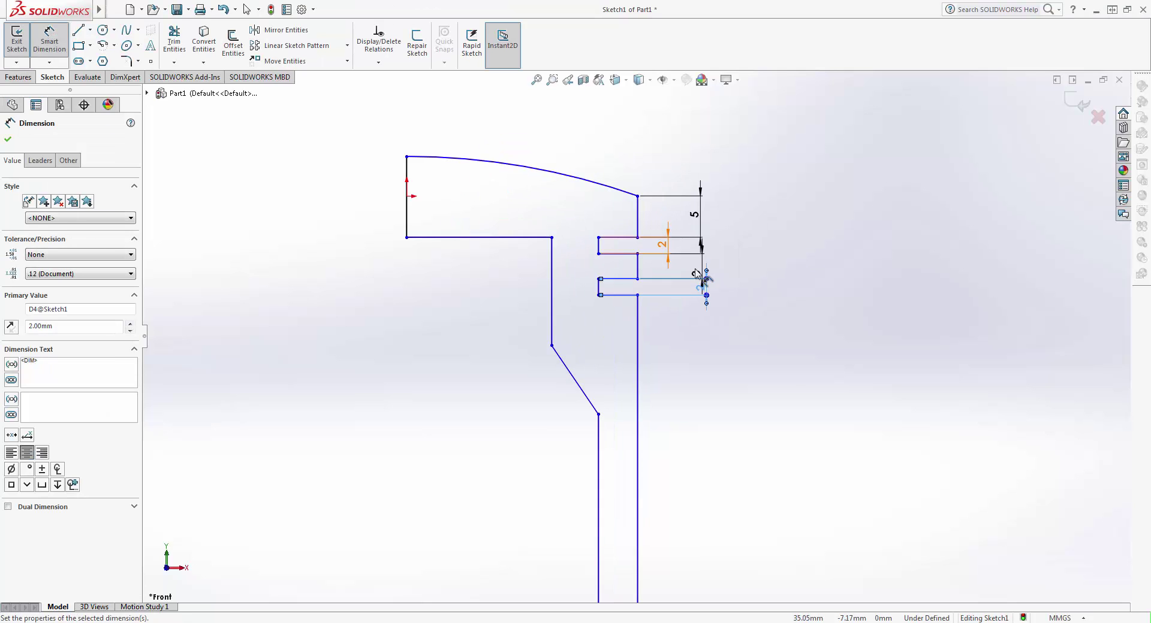
scroll(617, 291, "down", 2)
scroll(540, 210, "down", 2)
left_click(543, 204)
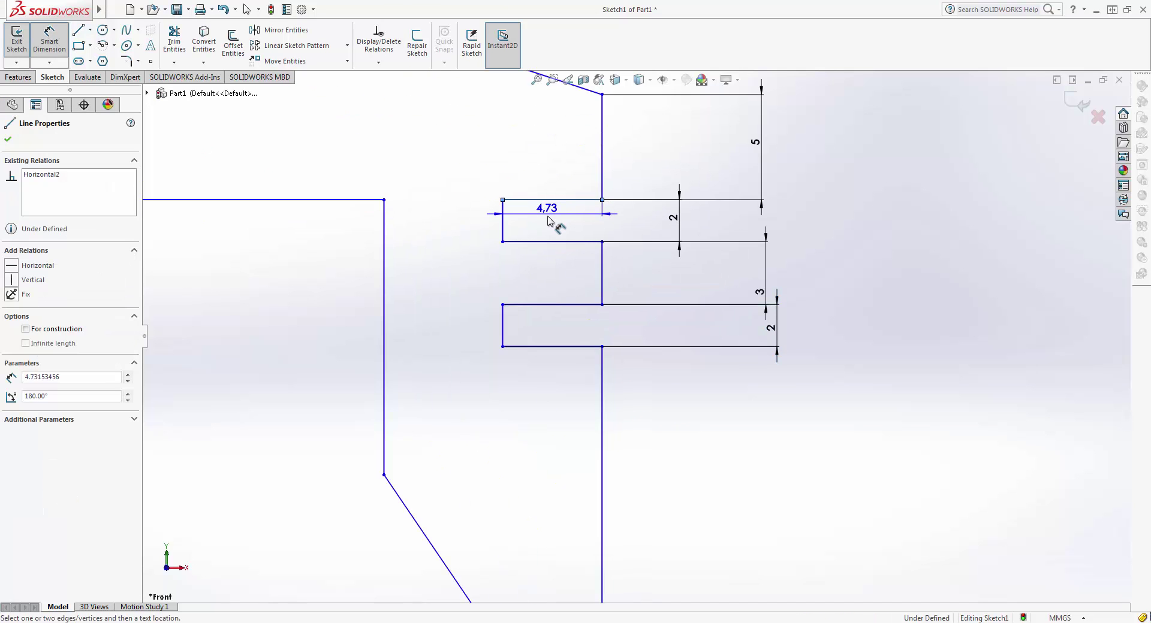
left_click(548, 221)
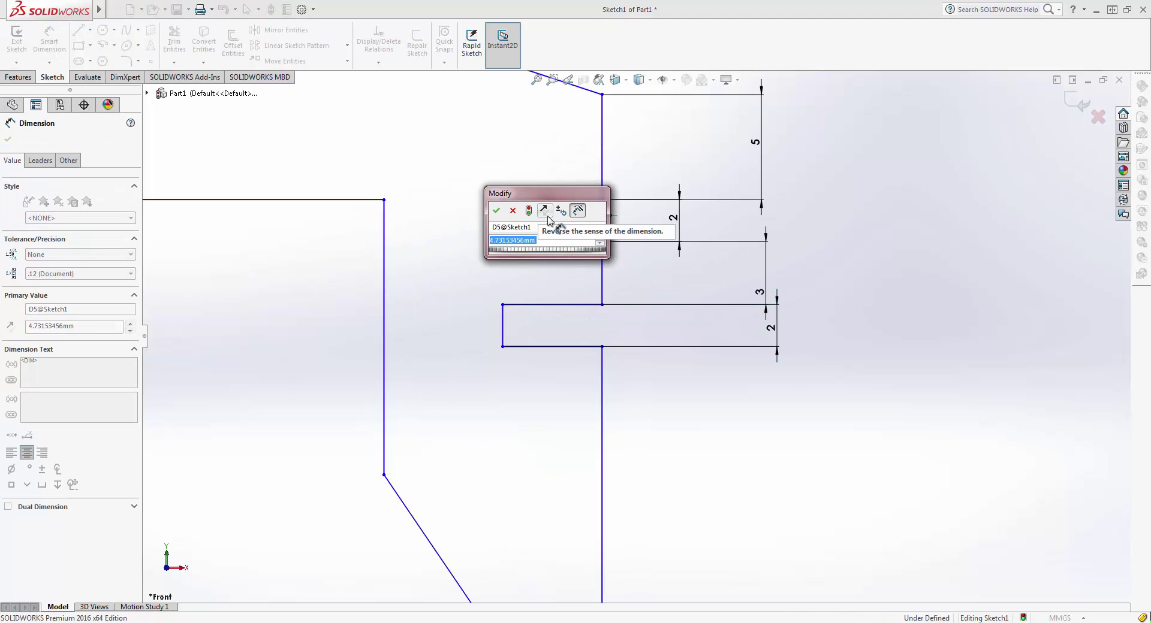
type("3")
key("Return")
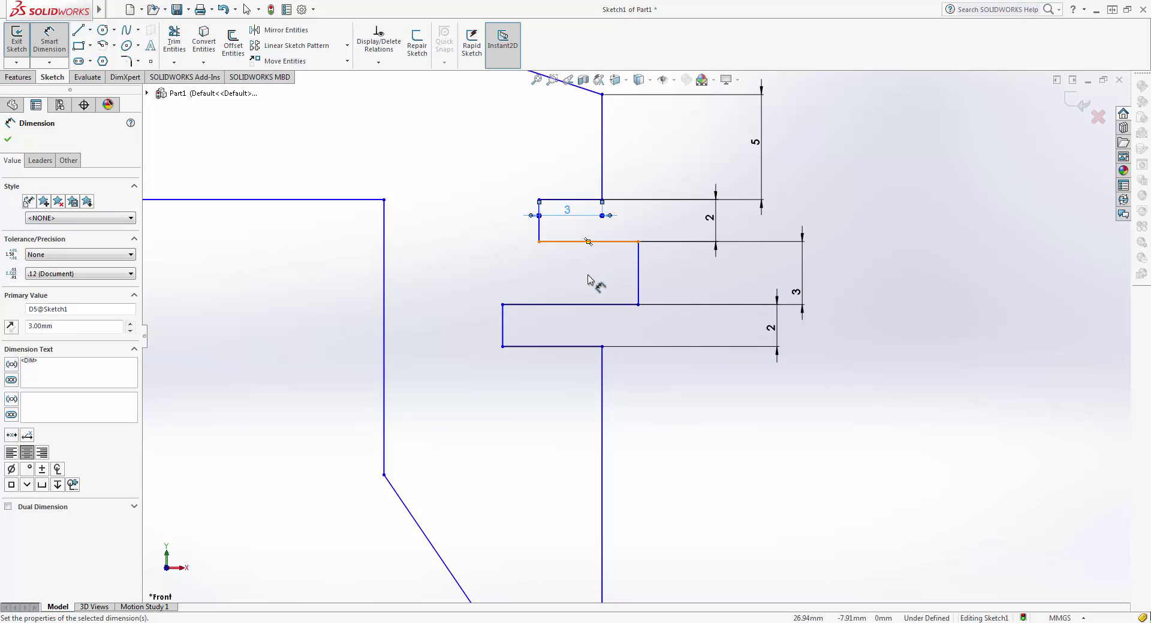
left_click(542, 306)
left_click(563, 278)
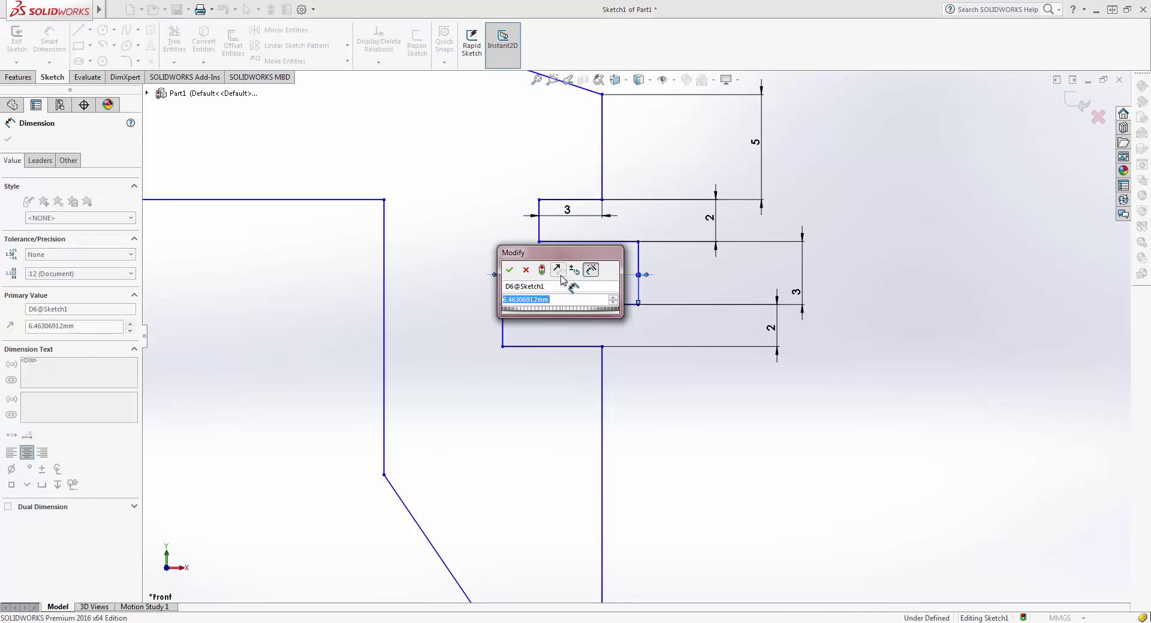
type("3")
key("Return")
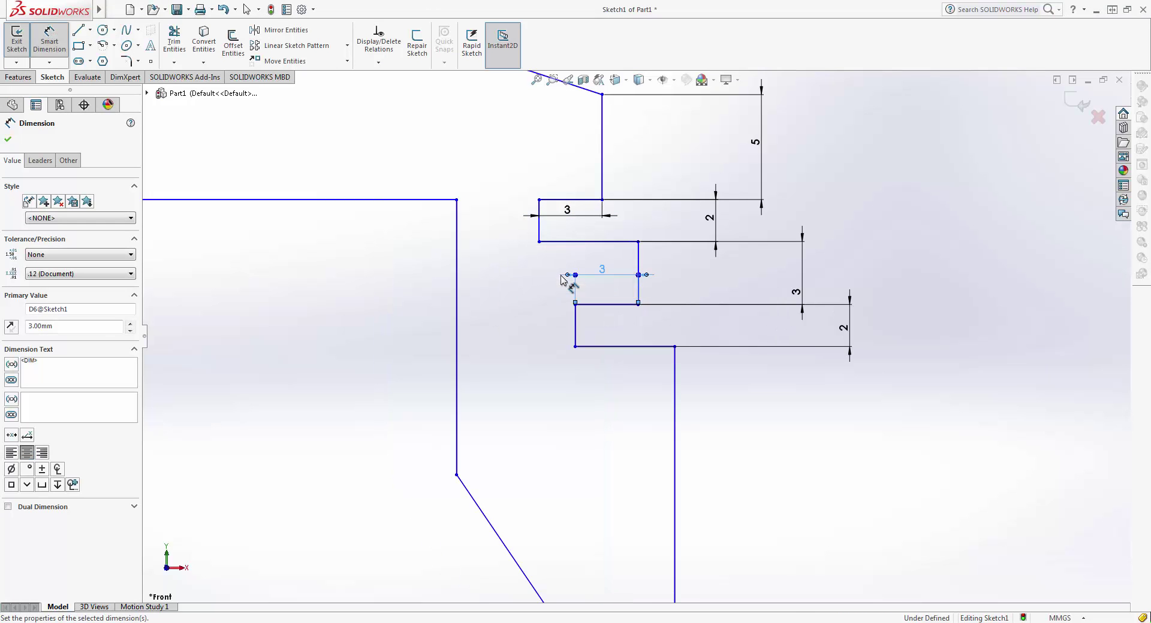
left_click(604, 352)
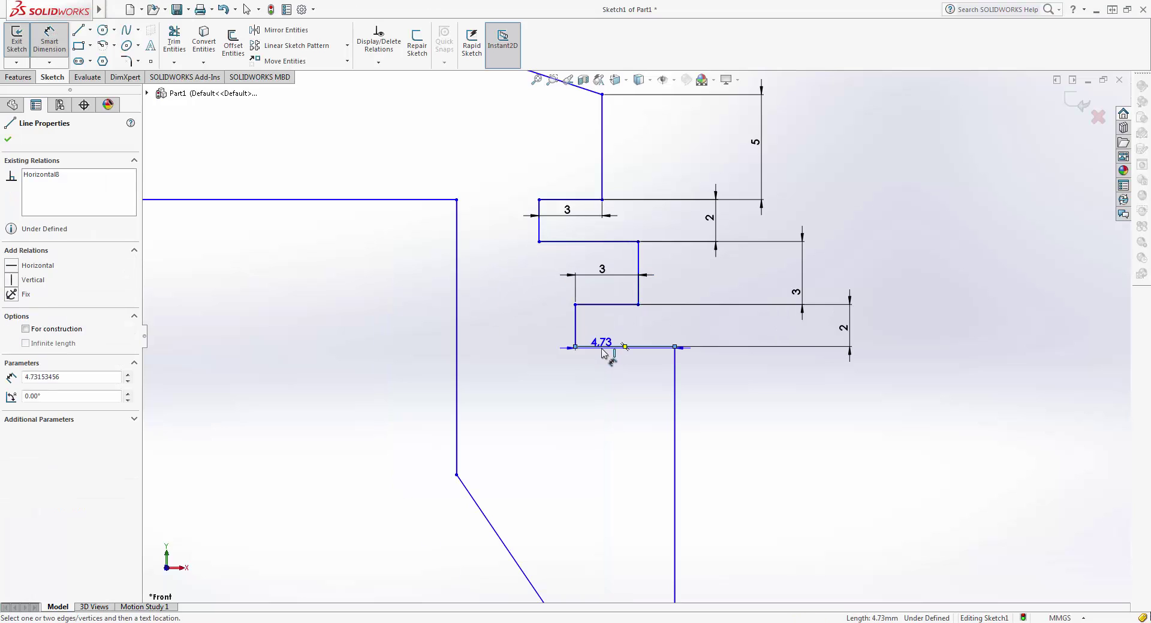
left_click(592, 393)
type("3")
key("Return")
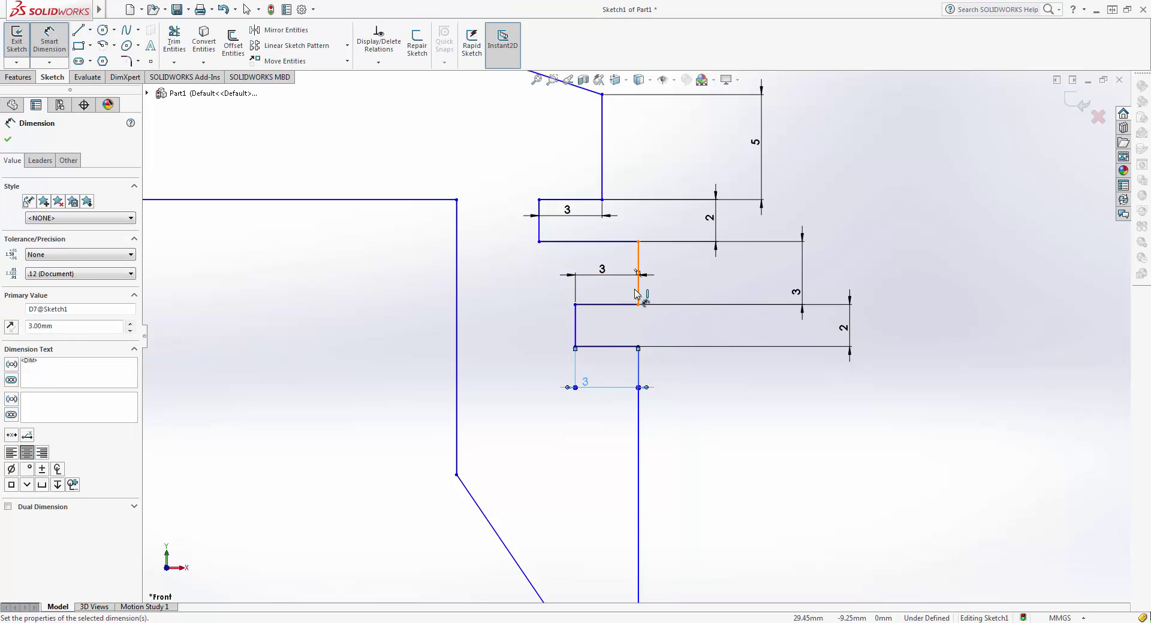
scroll(635, 293, "up", 2)
scroll(637, 294, "up", 2)
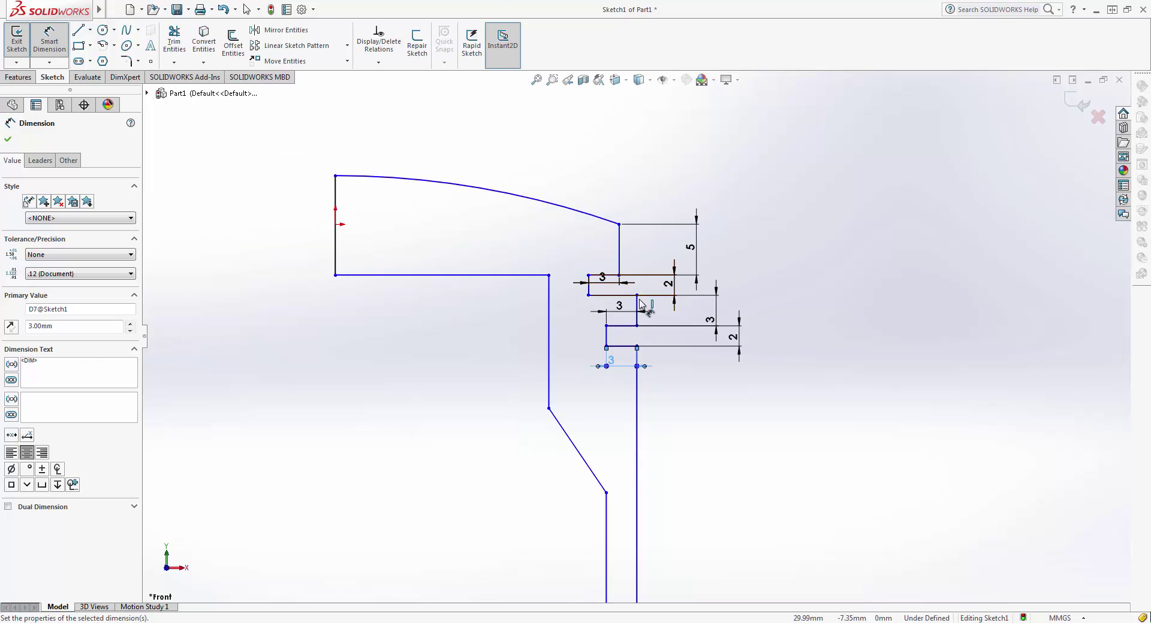
Add 30 mm dimensions for the overall width and the left edge to arc-end distance
left_click(639, 307)
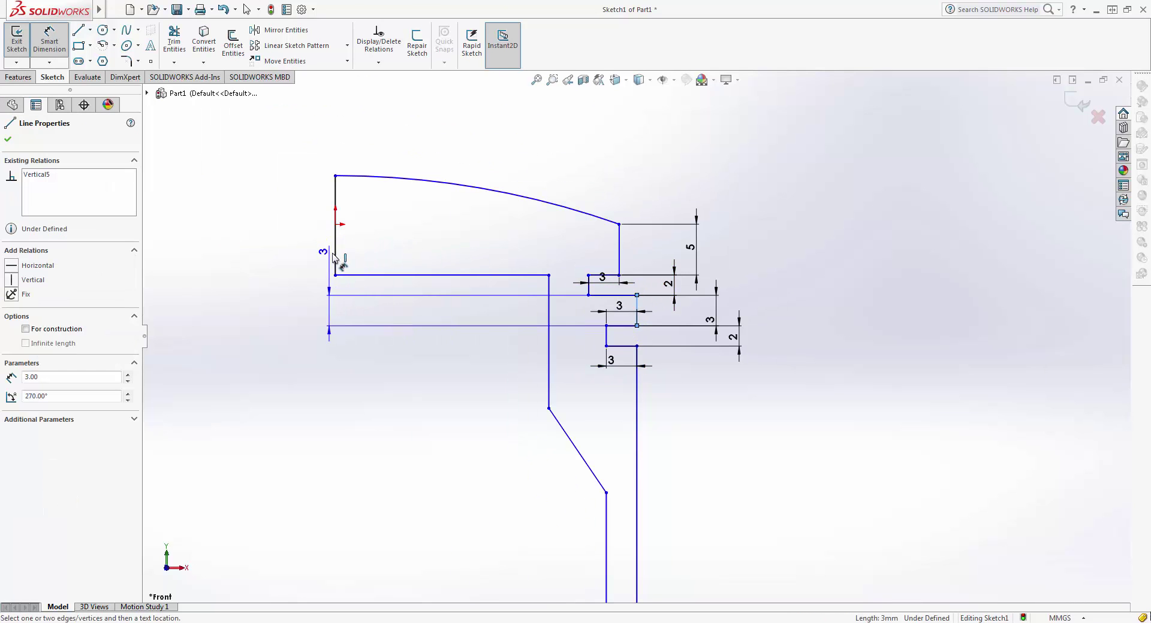
left_click(335, 256)
left_click(476, 120)
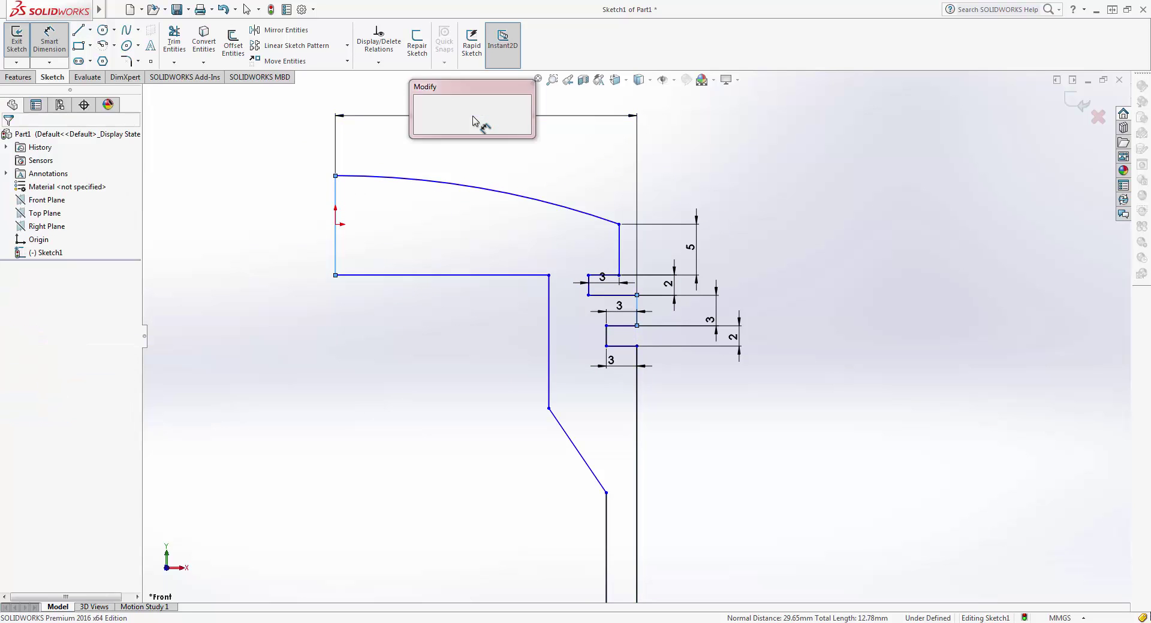
type("30")
key("Return")
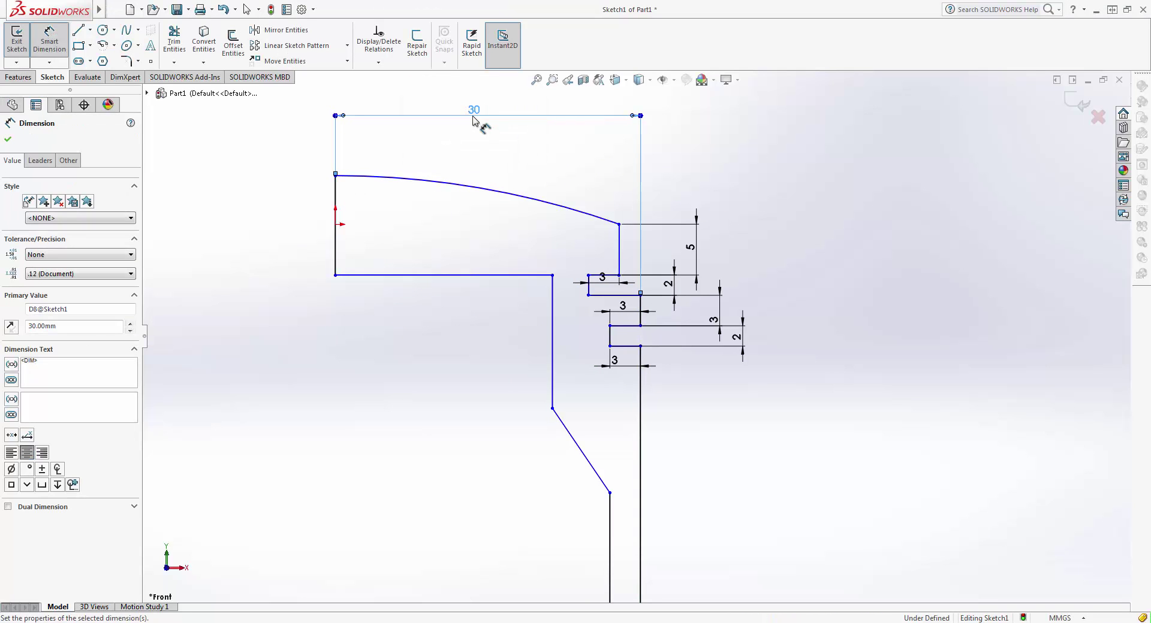
left_click(619, 247)
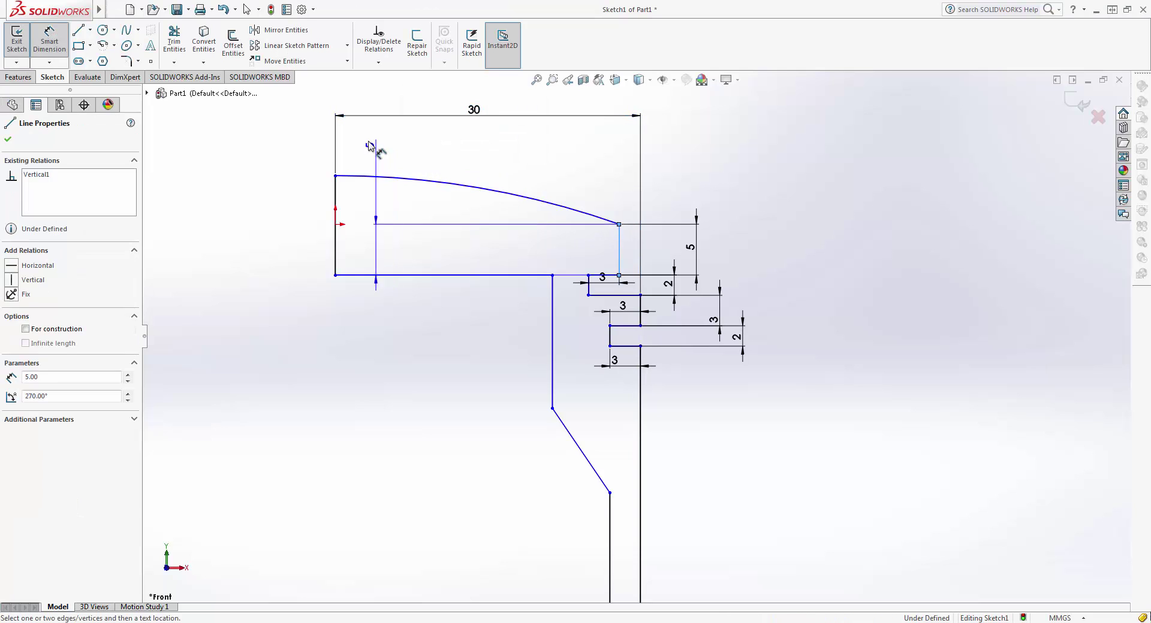
left_click(335, 191)
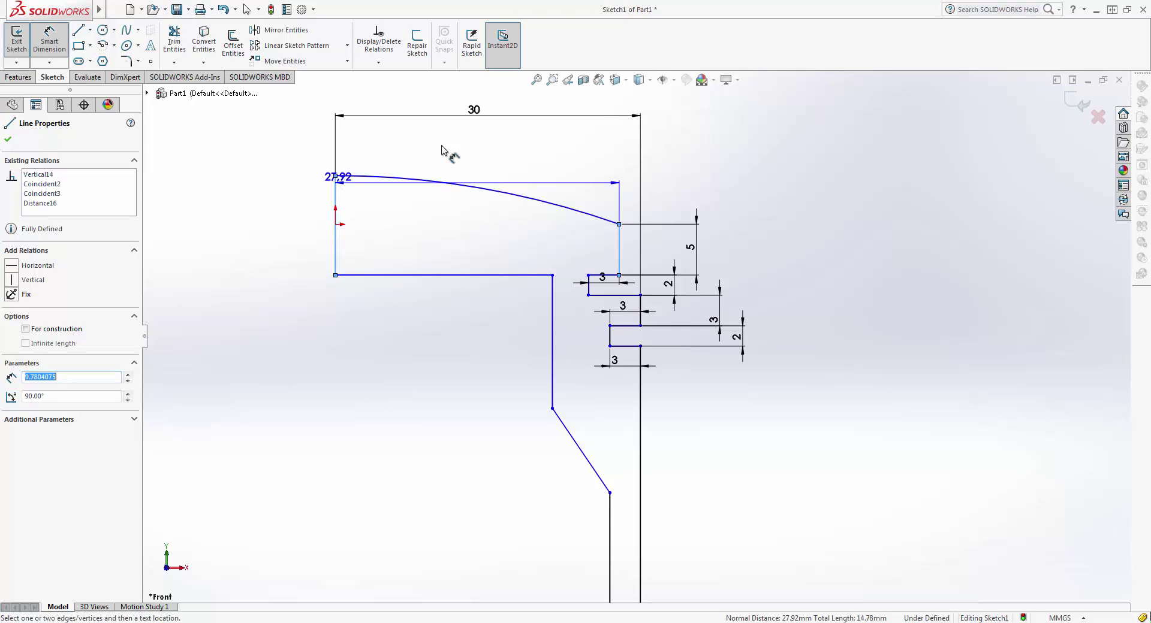
left_click(519, 148)
type("30")
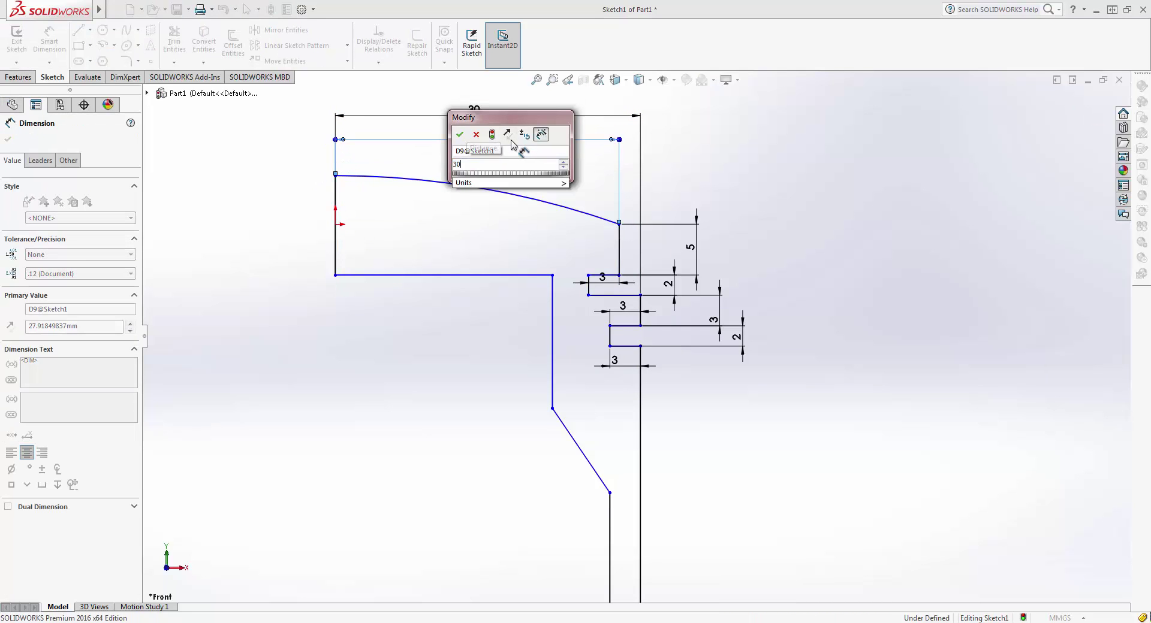
key("Return")
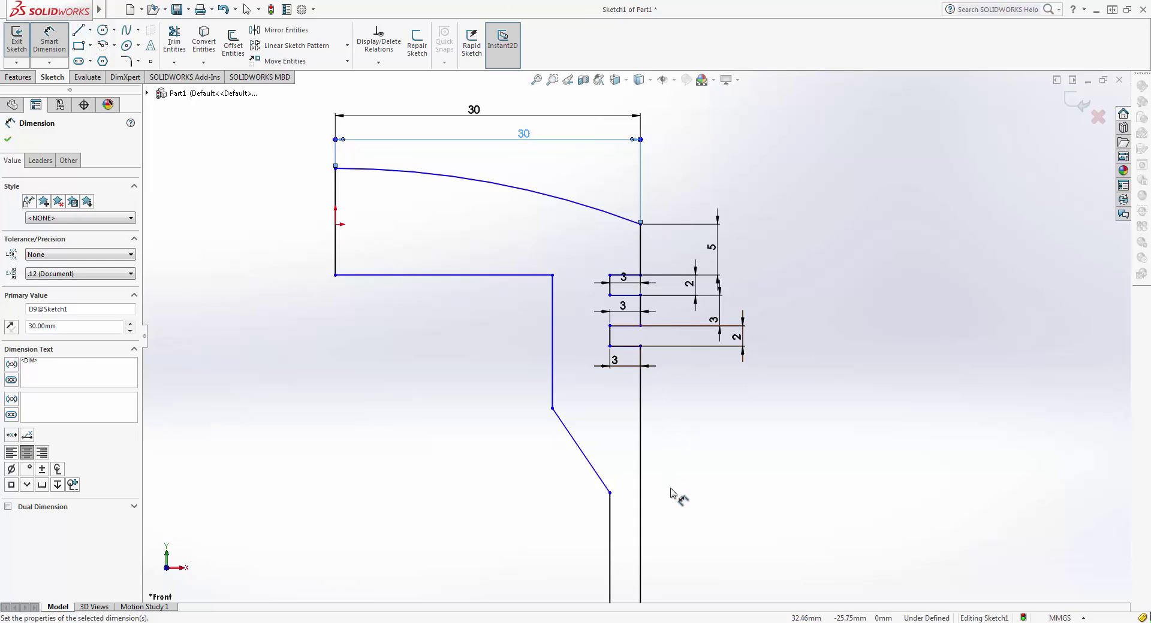
scroll(668, 504, "down", 1)
scroll(664, 506, "up", 6)
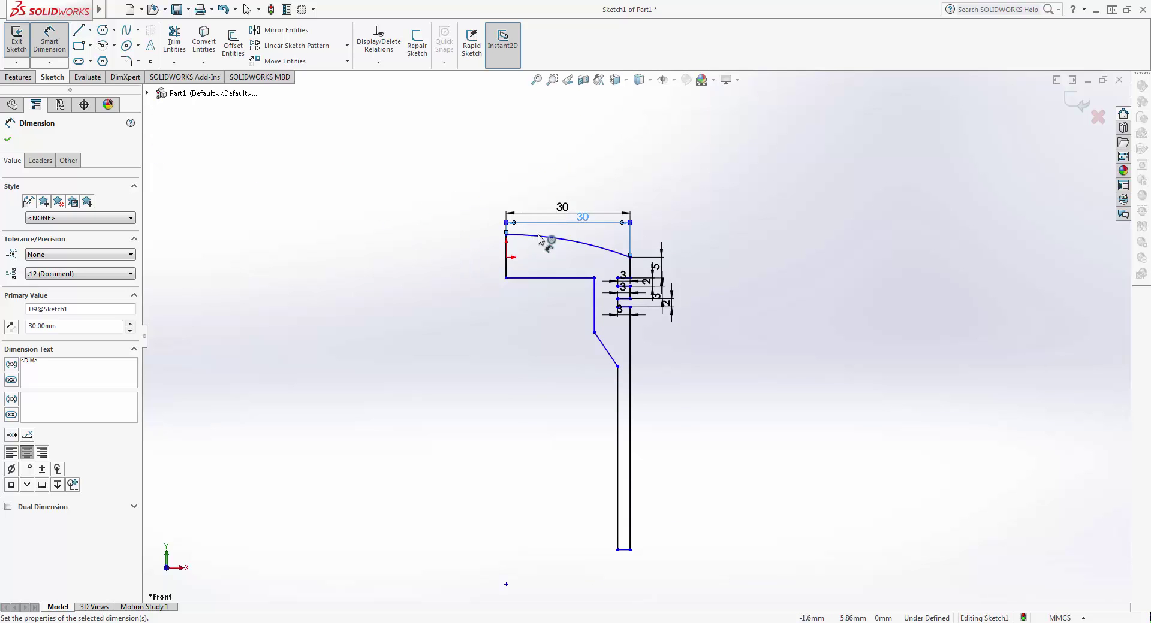
Begin another dimension to the arc's right endpoint while zooming around the profile
scroll(632, 259, "down", 4)
scroll(621, 264, "down", 5)
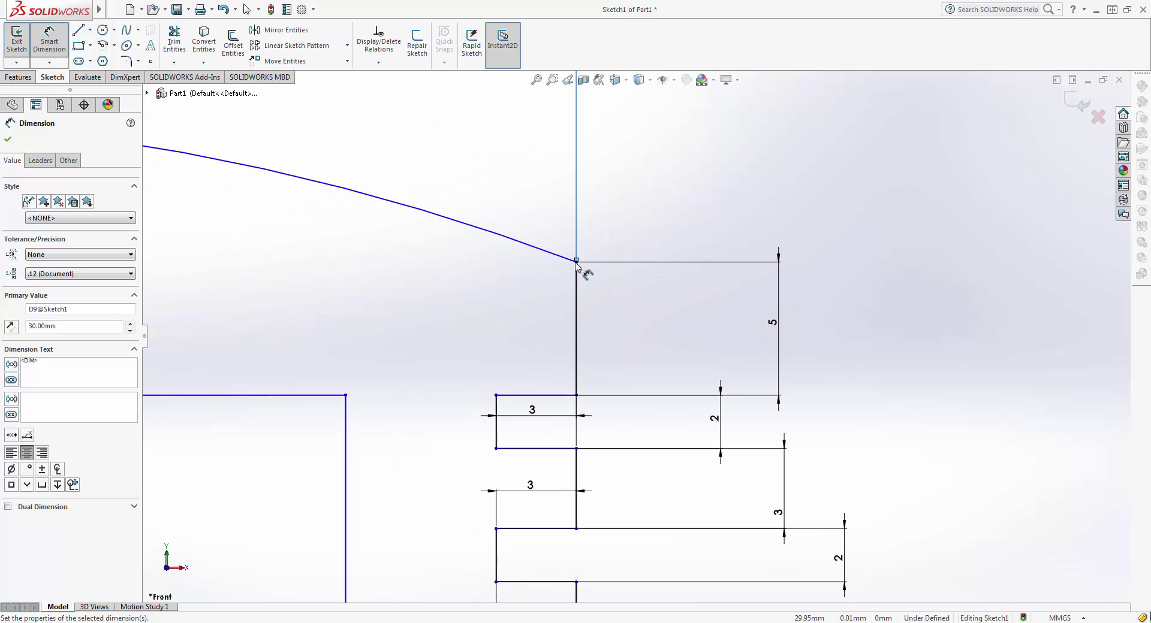
left_click(577, 262)
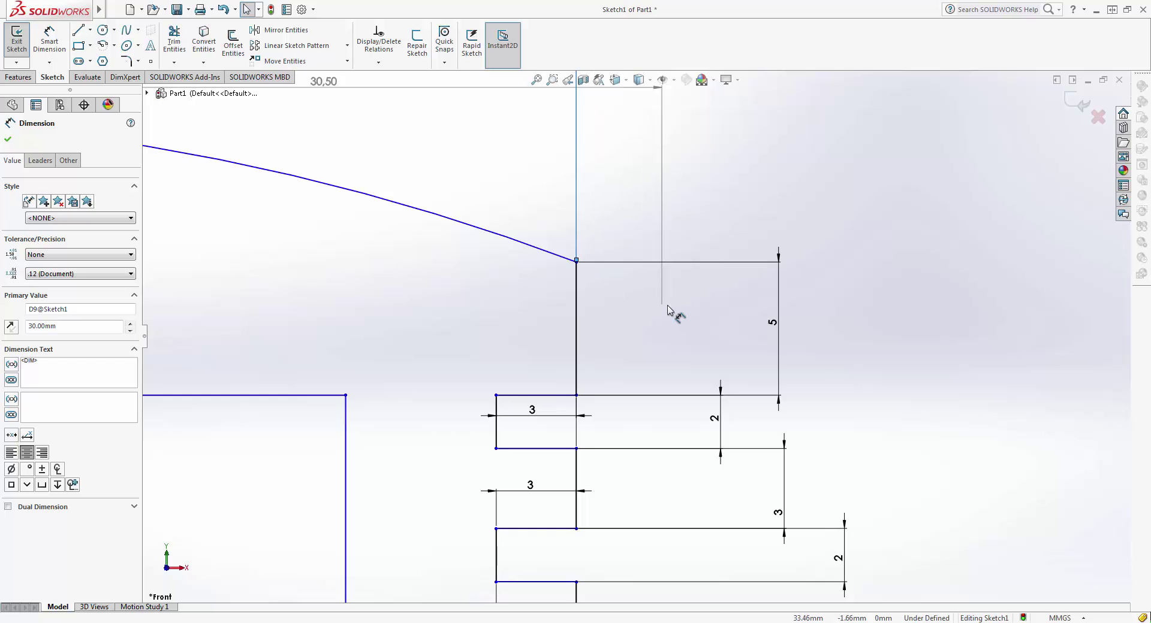
scroll(672, 313, "down", 2)
scroll(668, 310, "up", 3)
scroll(665, 309, "up", 1)
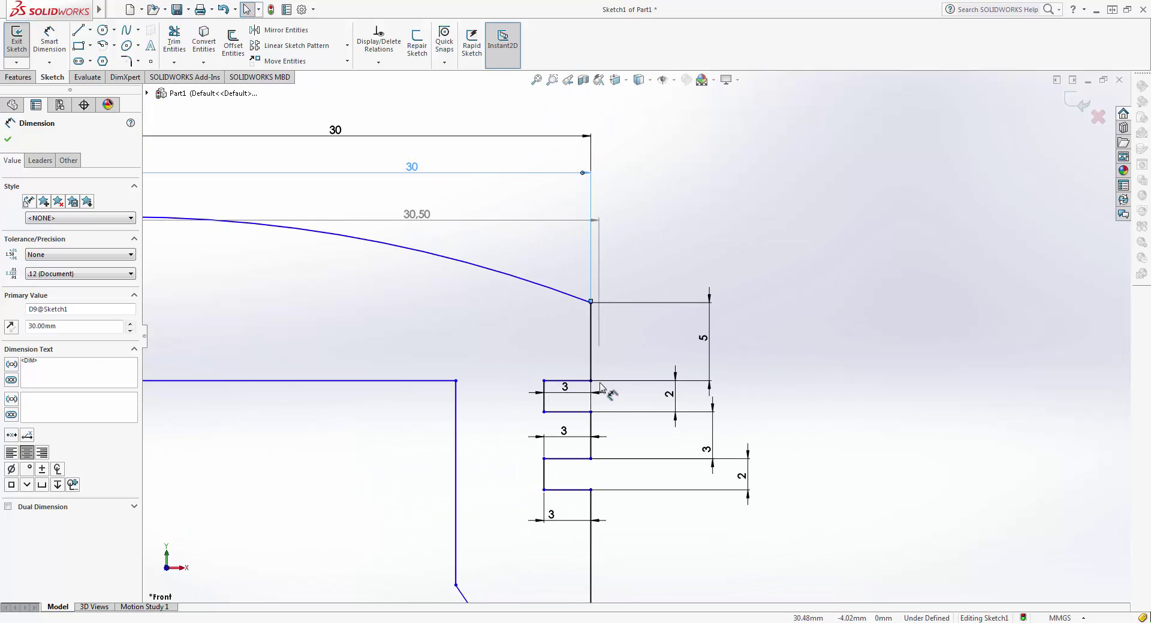
scroll(612, 390, "down", 2)
scroll(609, 403, "down", 2)
scroll(610, 409, "up", 2)
scroll(616, 411, "up", 3)
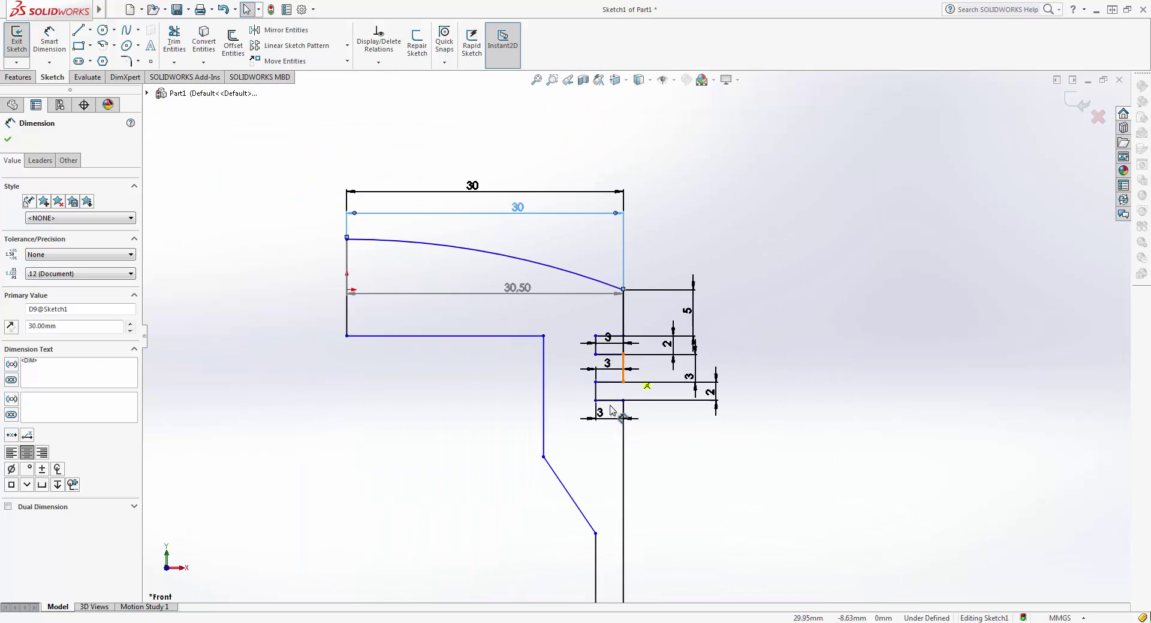
scroll(623, 419, "up", 1)
scroll(642, 432, "up", 1)
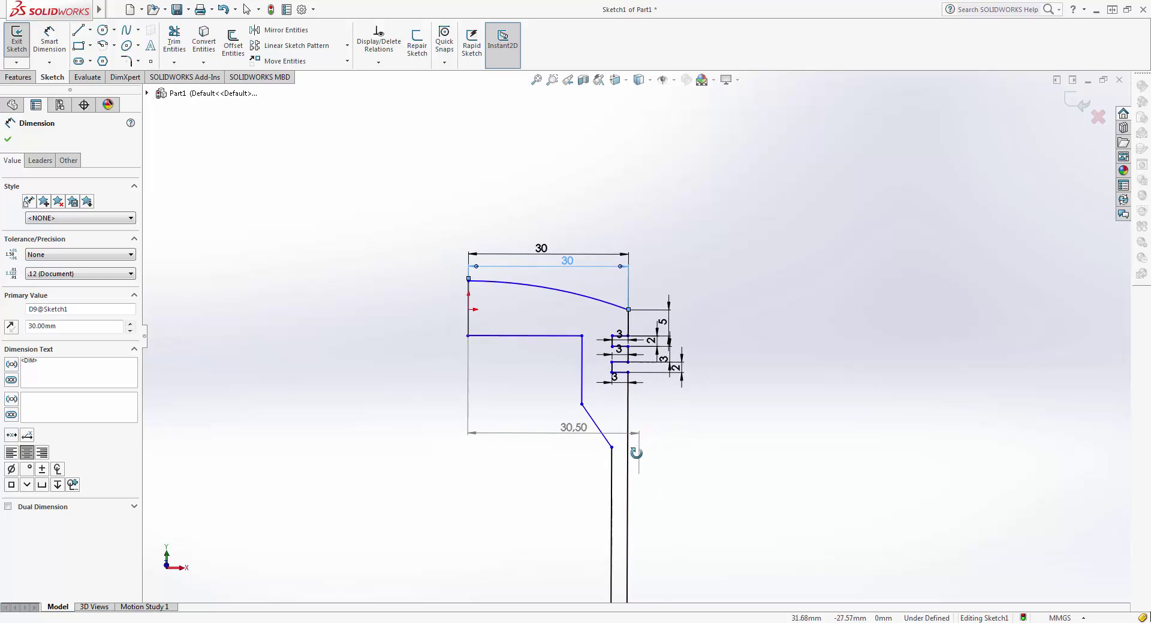
Discard the conflicting extra 30 dimension and view the sketch Normal To the Front Plane
middle_click_drag(641, 481, 618, 441, "ctrl")
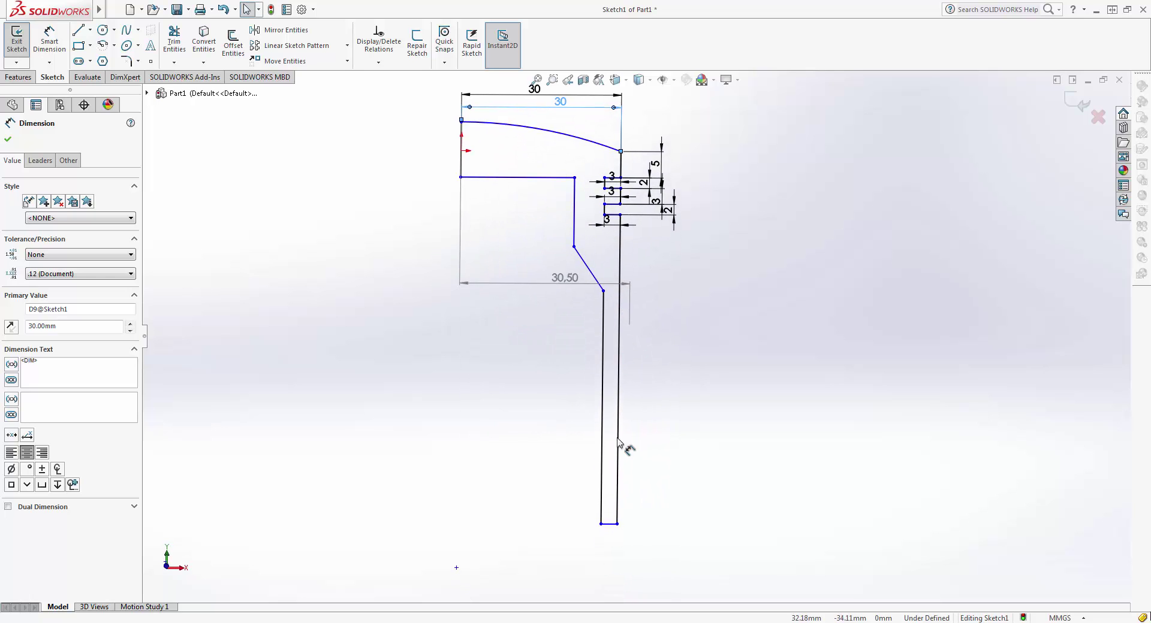
left_click(626, 534)
left_click(914, 239)
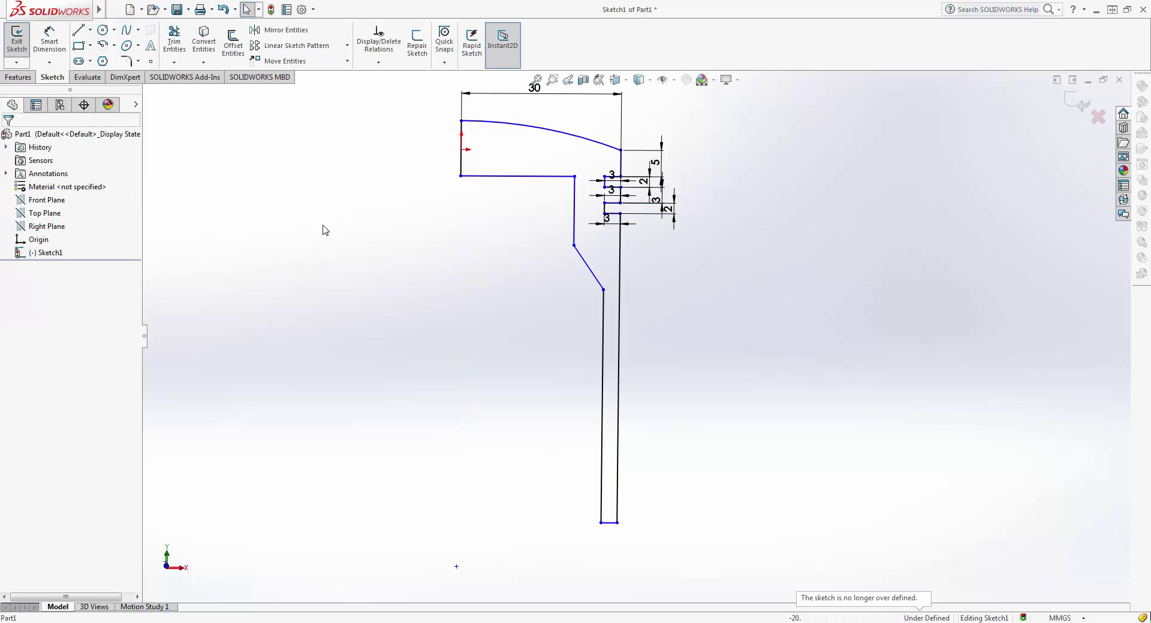
right_click(47, 202)
left_click(99, 187)
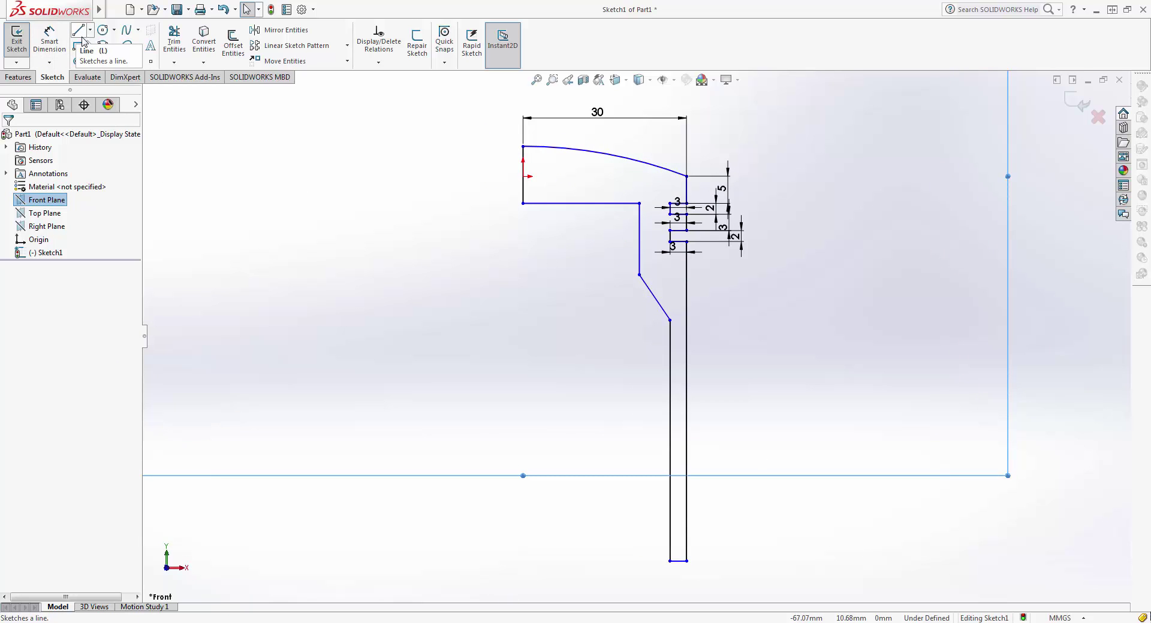
Dimension the outer right vertical line at 45 mm, then change it to 50 mm
left_click(49, 40)
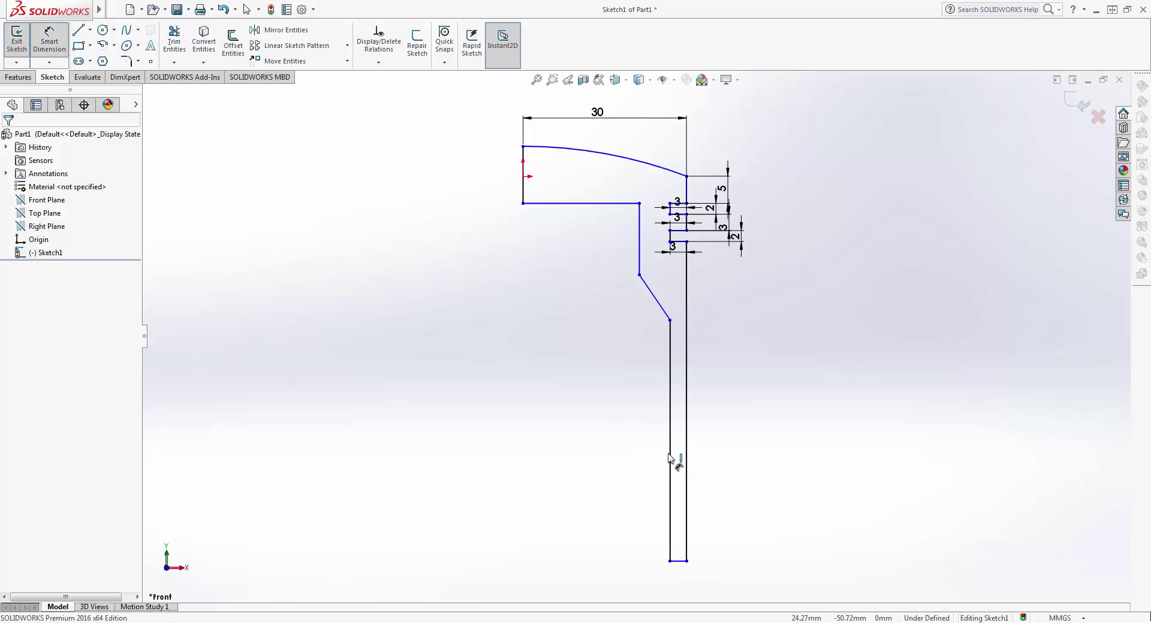
left_click(686, 542)
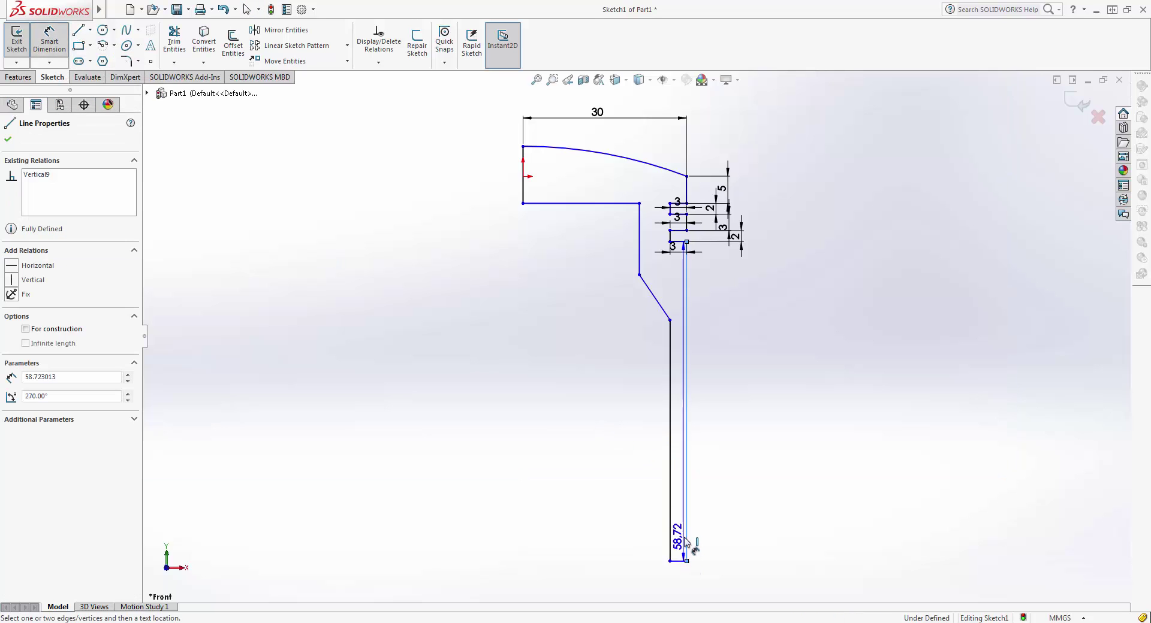
left_click(797, 408)
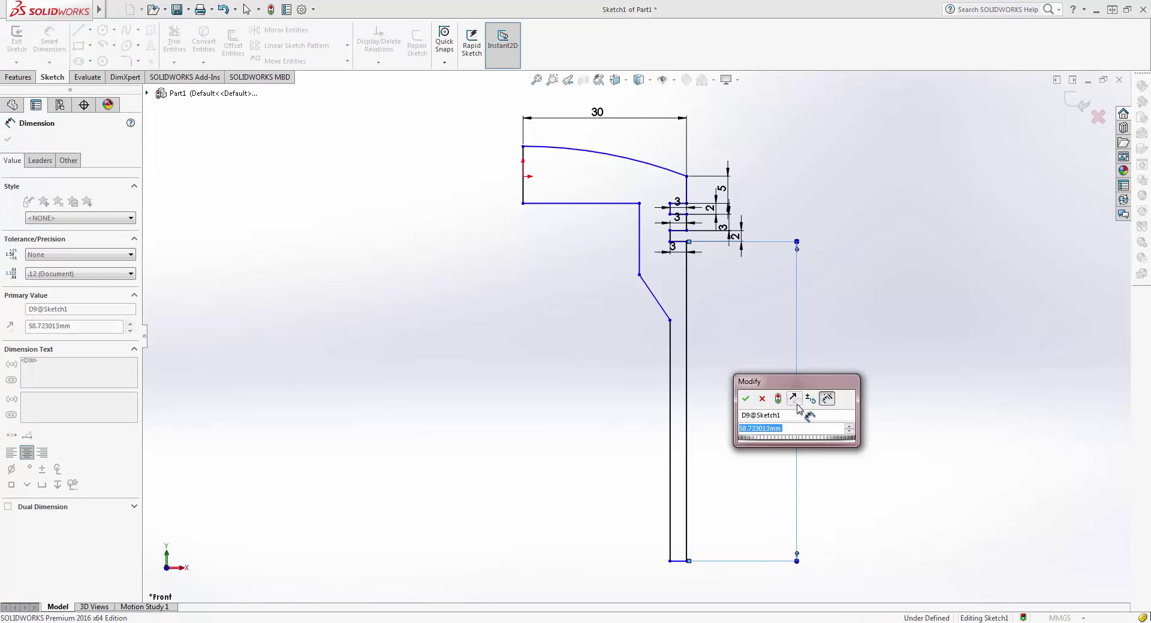
type("45")
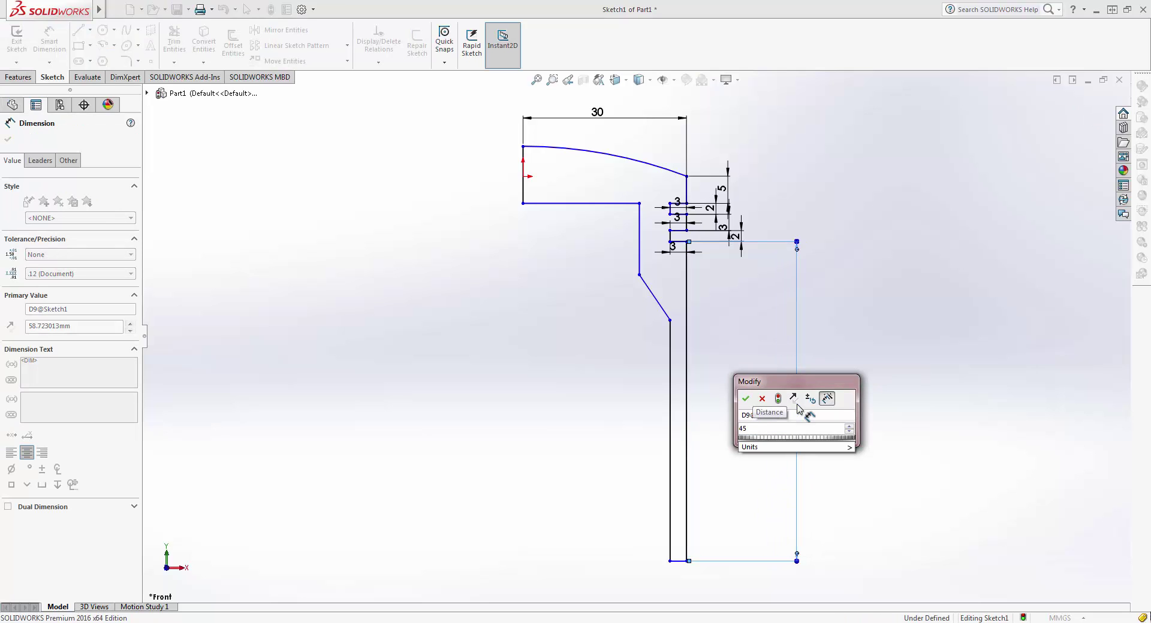
key("Return")
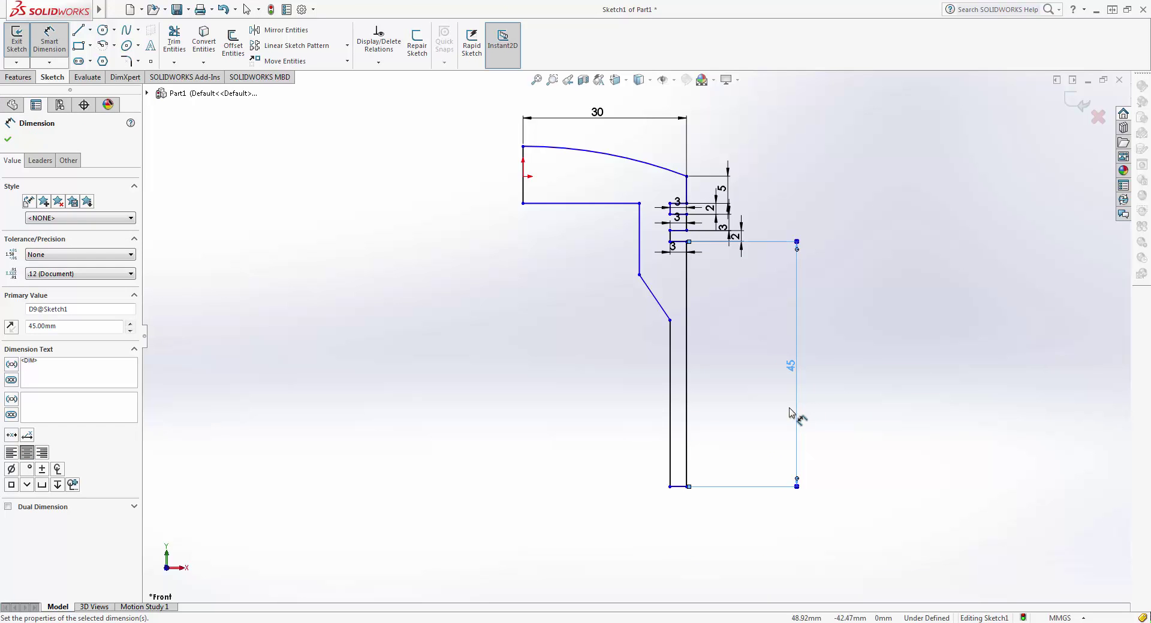
double_click(791, 367)
type("50")
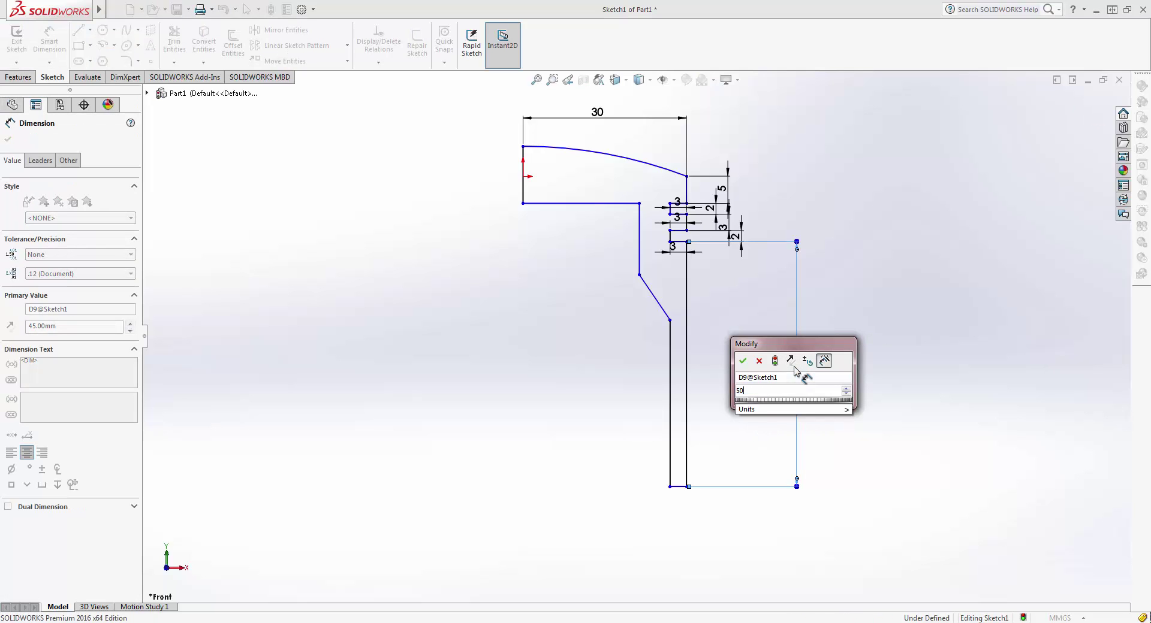
key("Return")
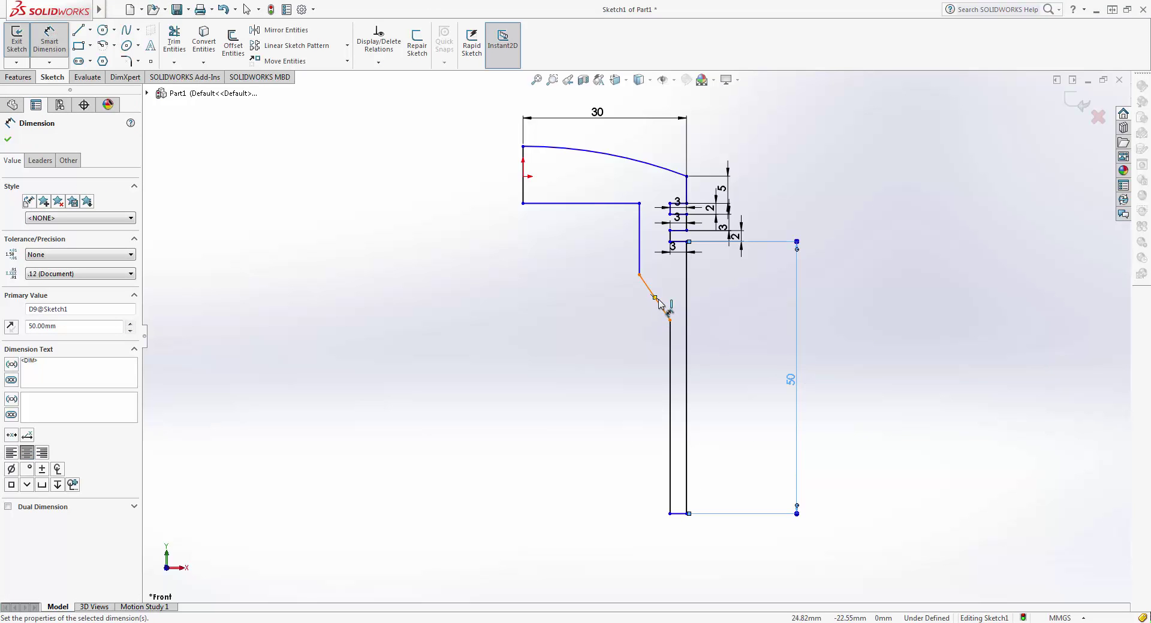
Dimension the inner vertical line beside it to 40 mm
left_click(671, 331)
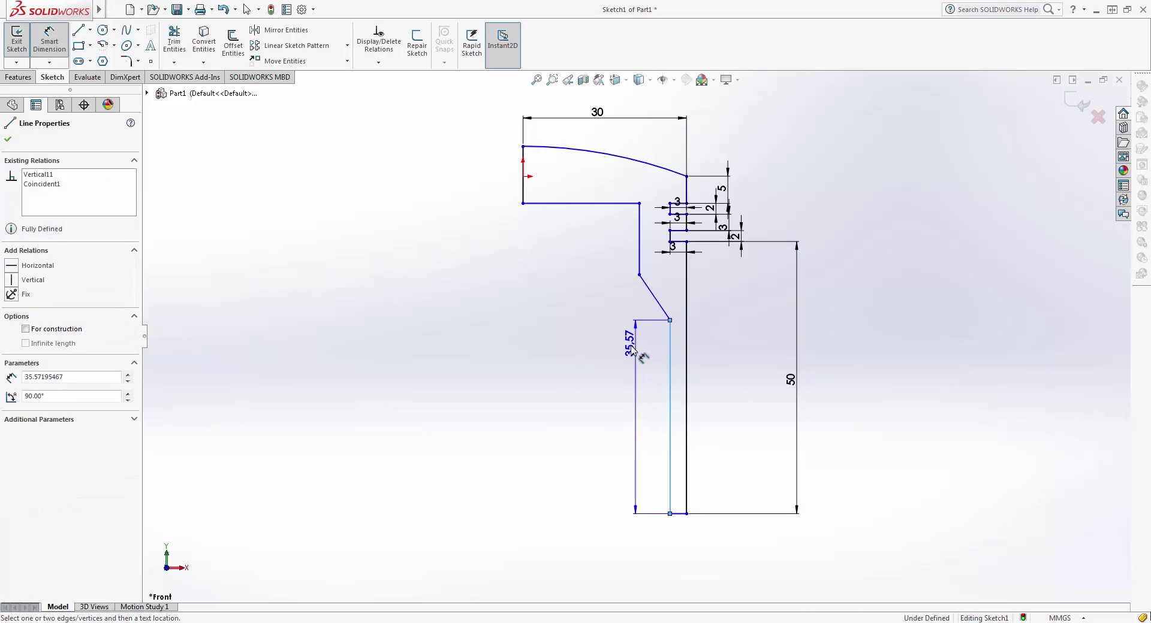
left_click(623, 355)
type("0")
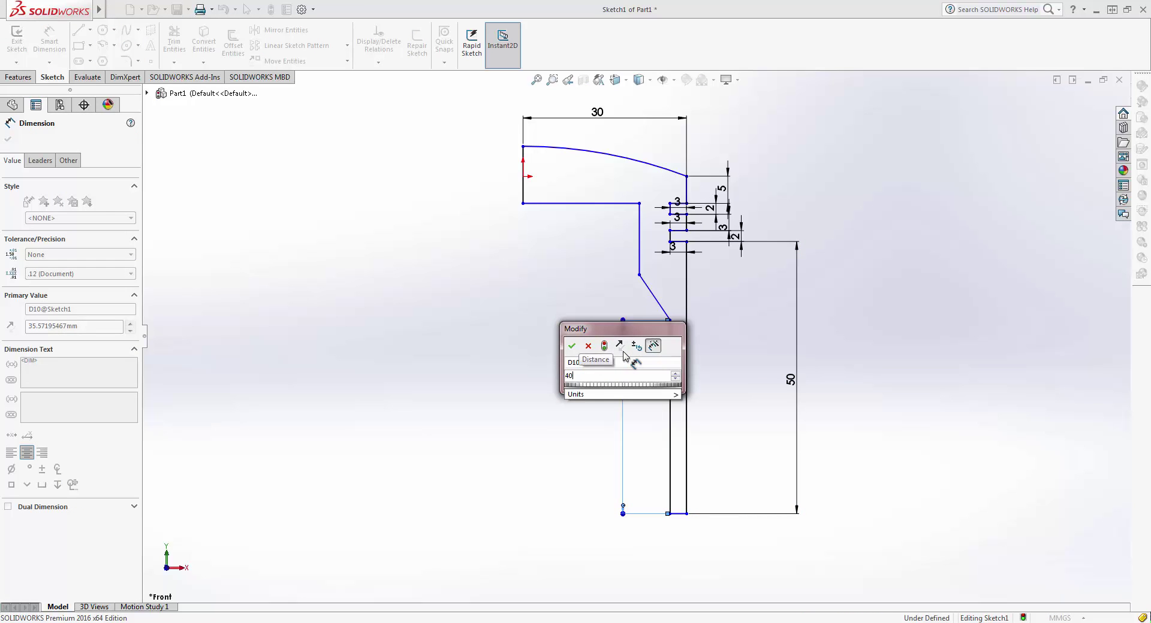
key("Return")
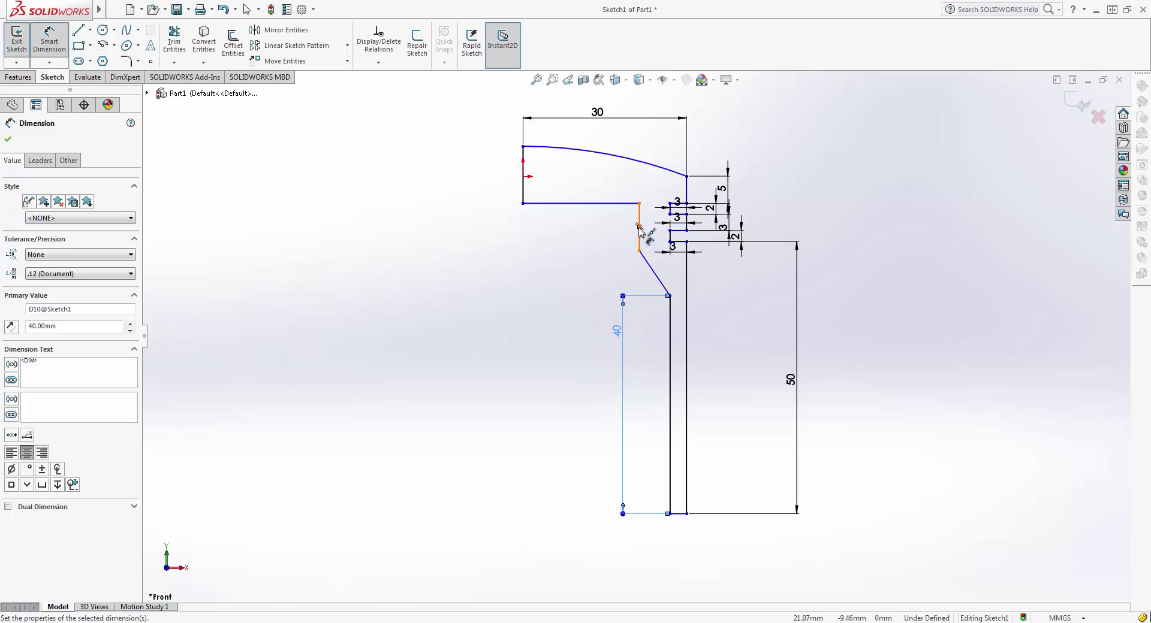
left_click(639, 227)
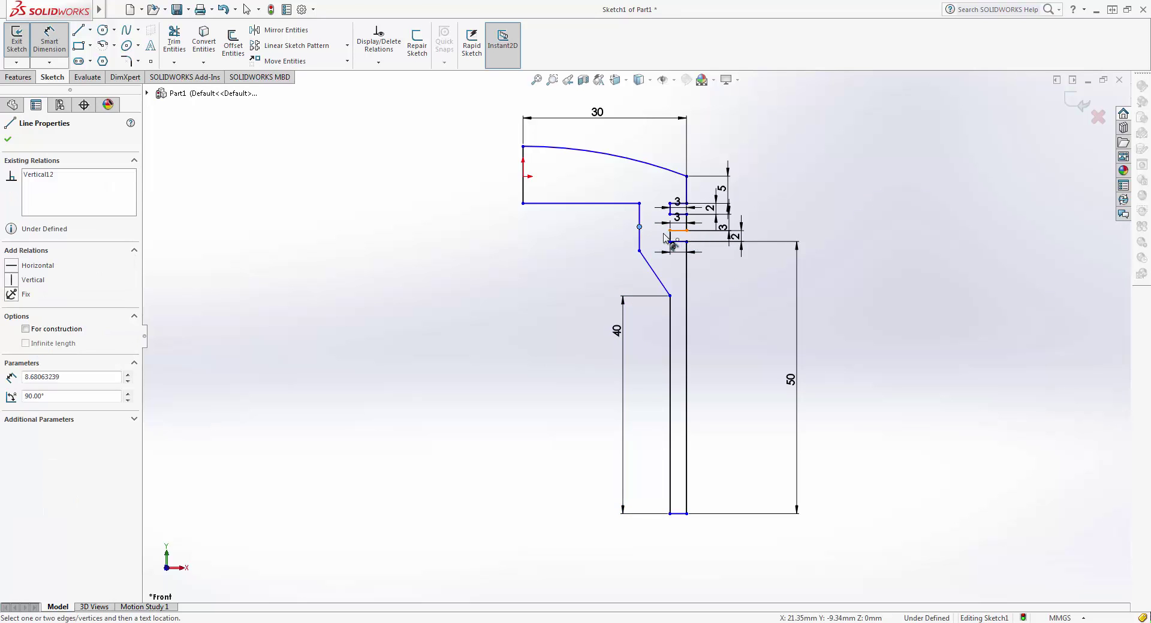
Dimension the horizontal ledge under the crown at 25 mm, then change it to 20 mm
key("Escape")
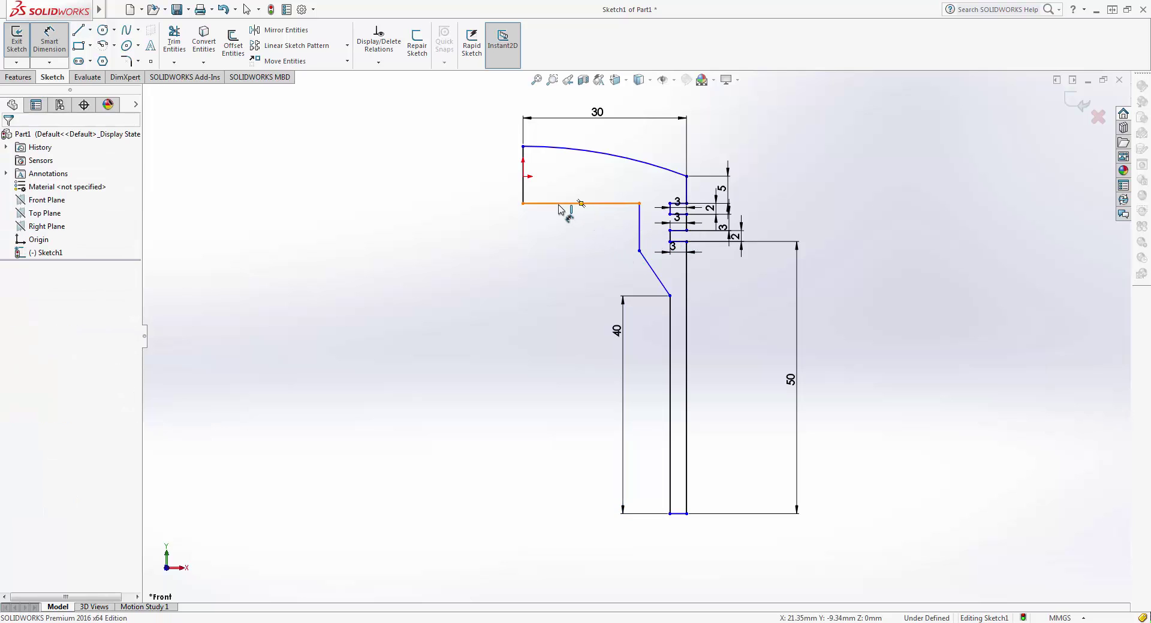
left_click(558, 208)
left_click(564, 231)
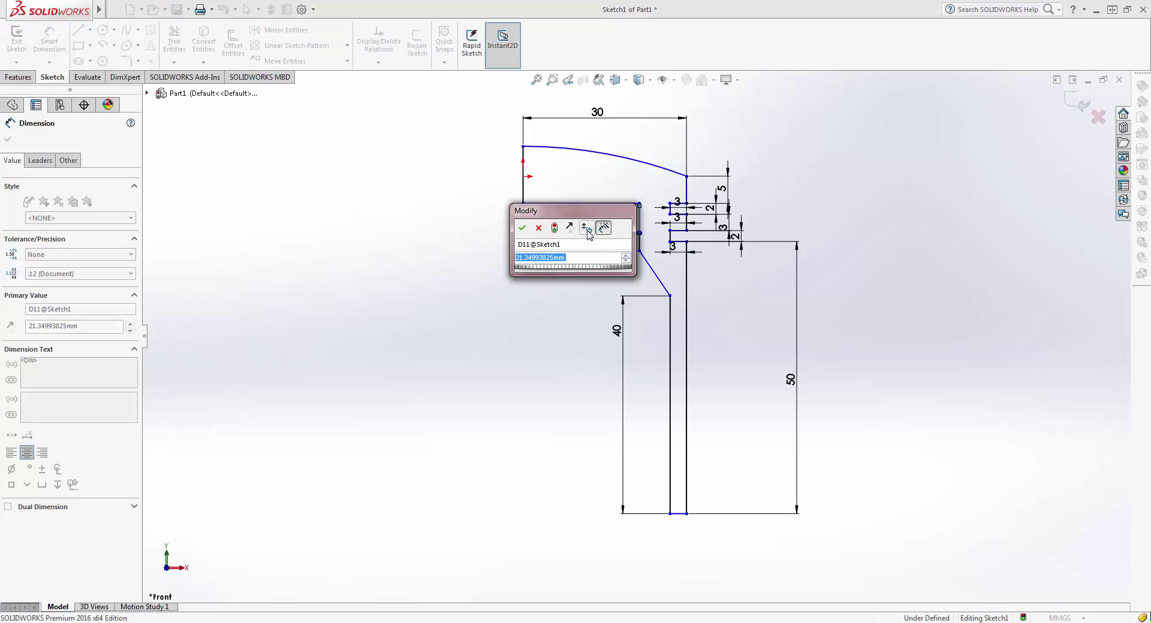
type("25")
key("Return")
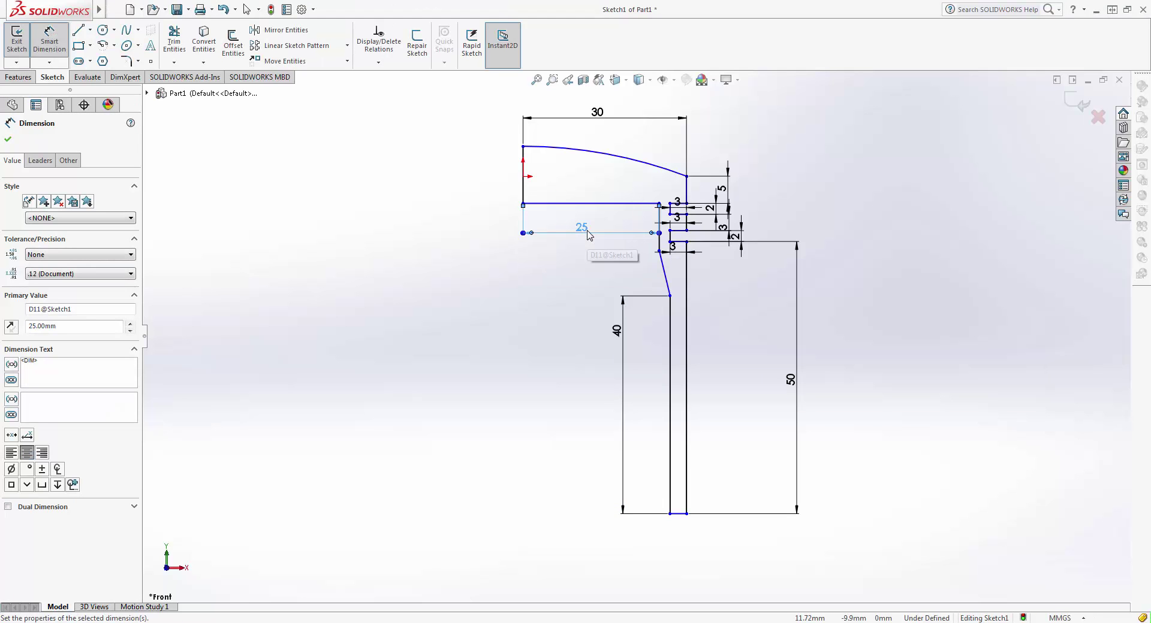
double_click(583, 229)
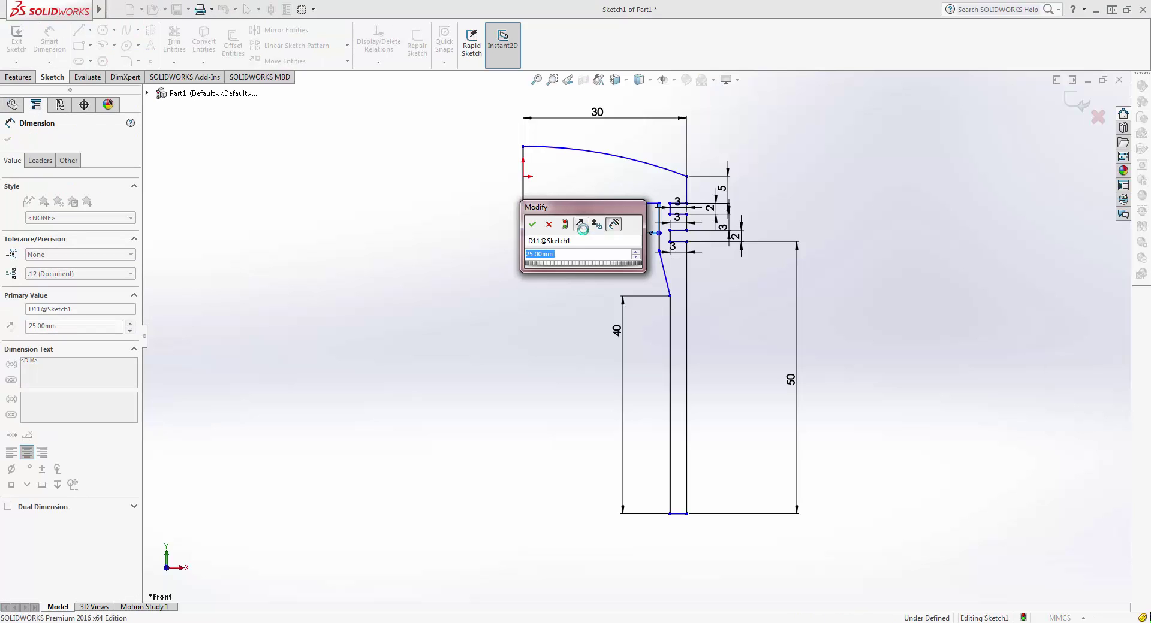
type("20")
key("Return")
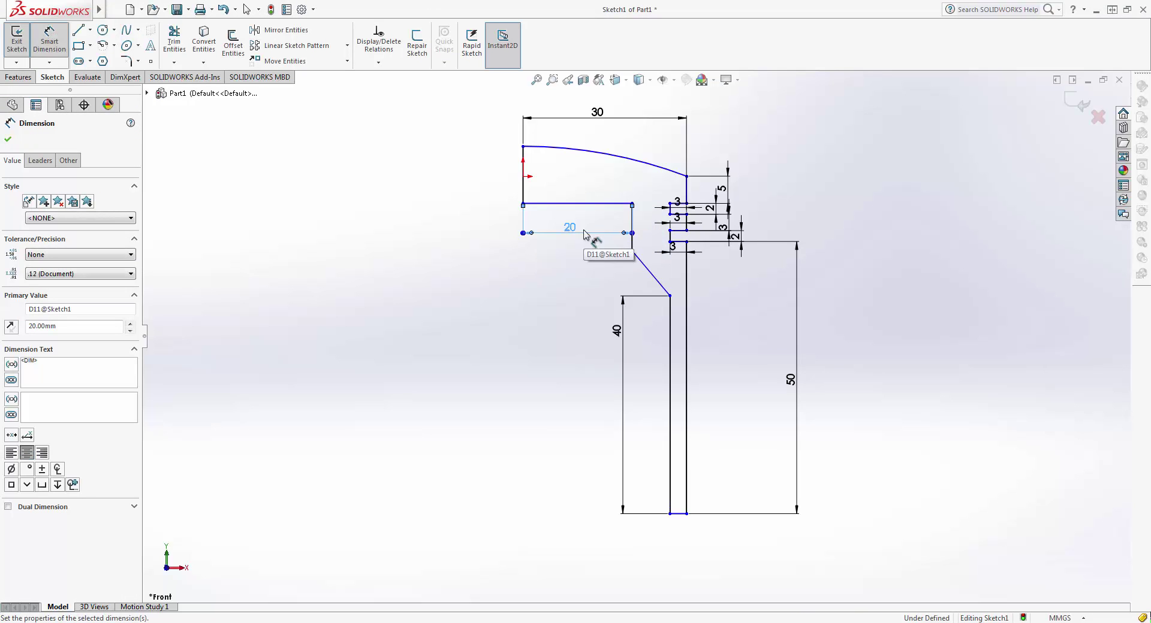
Change the inner vertical line's length from 40 to 45 mm
left_click(670, 313)
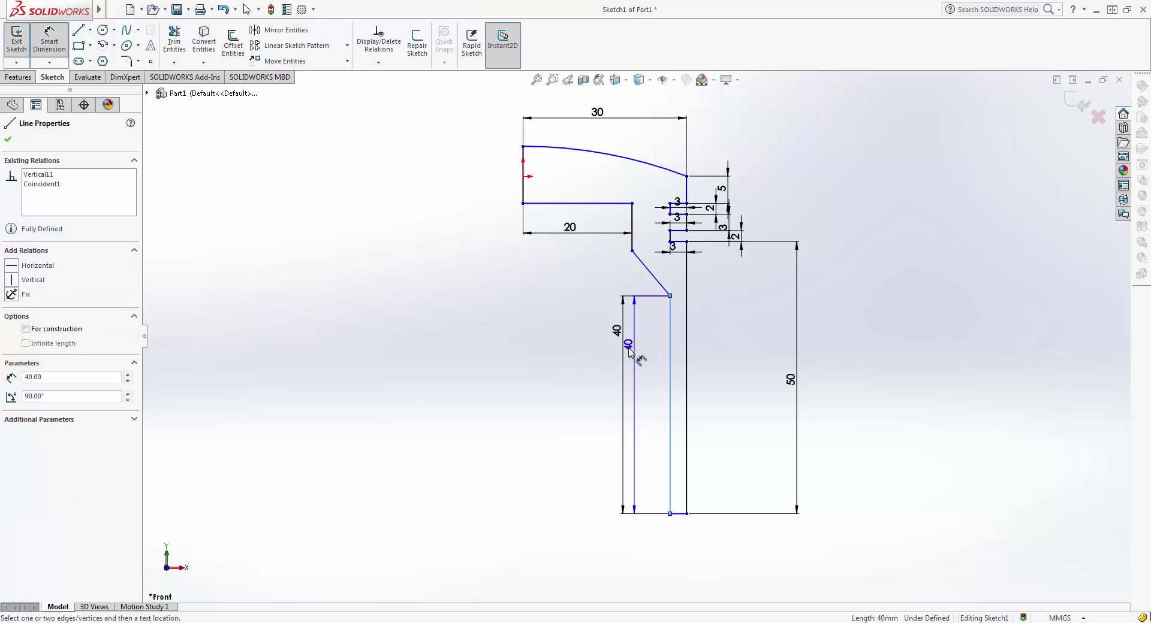
left_click(619, 348)
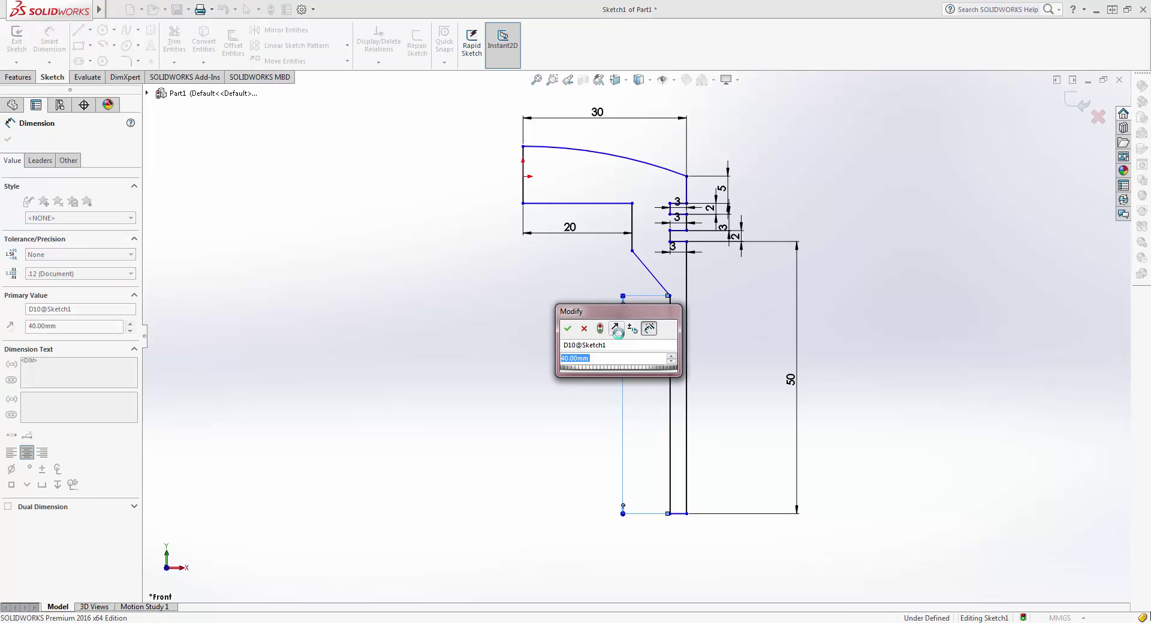
type("45")
key("Return")
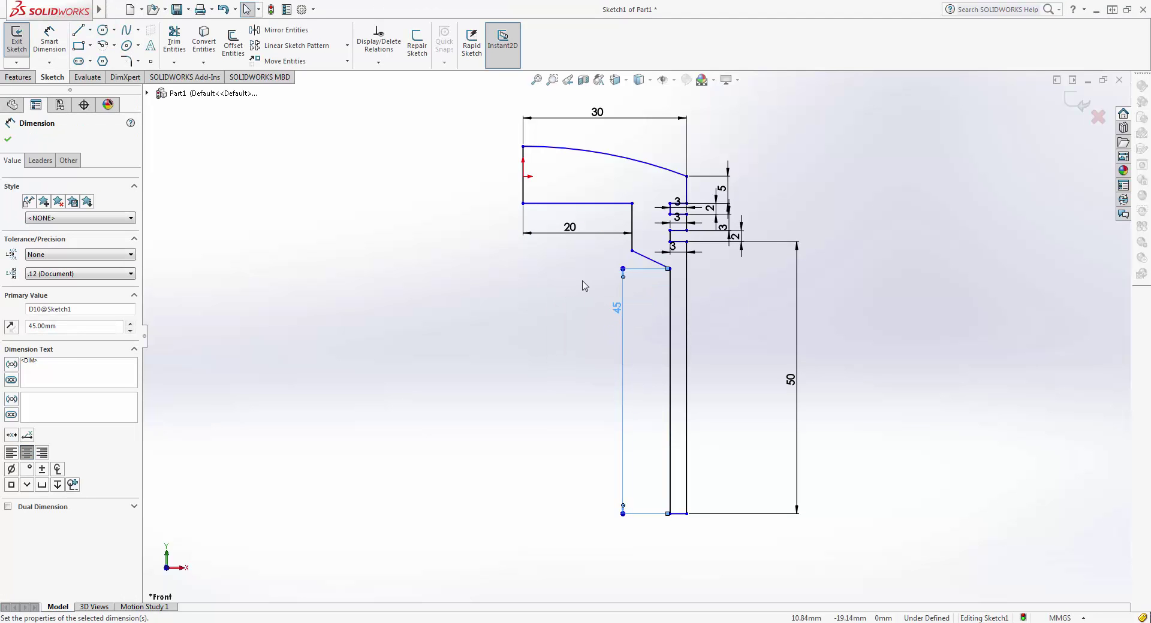
scroll(650, 342, "up", 2)
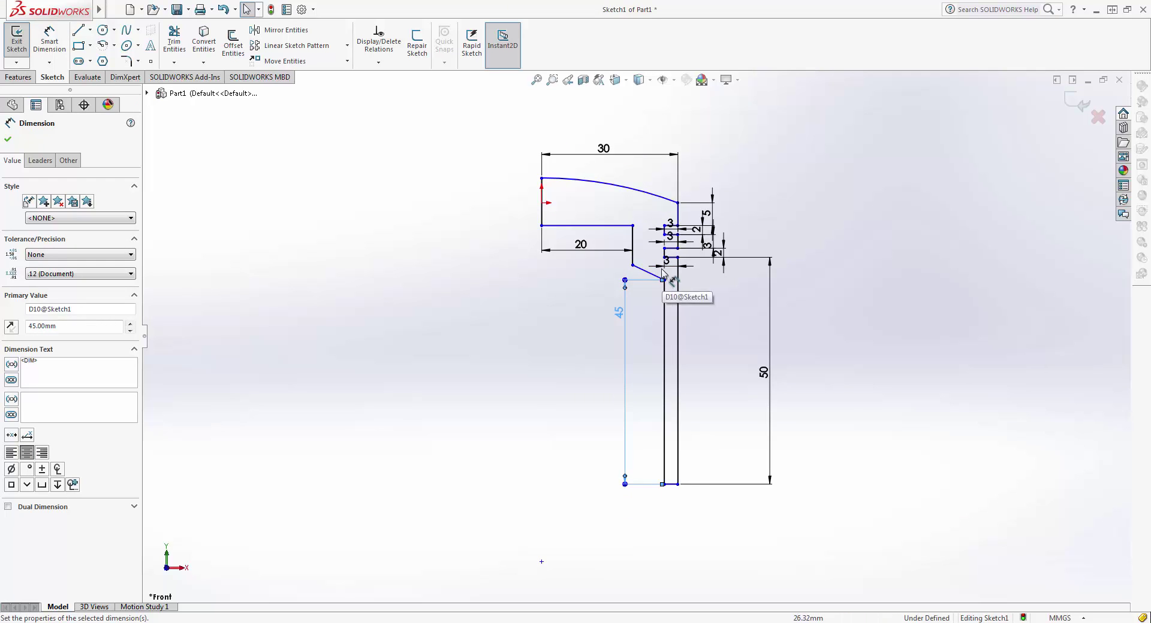
scroll(630, 219, "down", 3)
Add R4 sketch fillets to the three inner corners at the ledge, step and slope
left_click(354, 153)
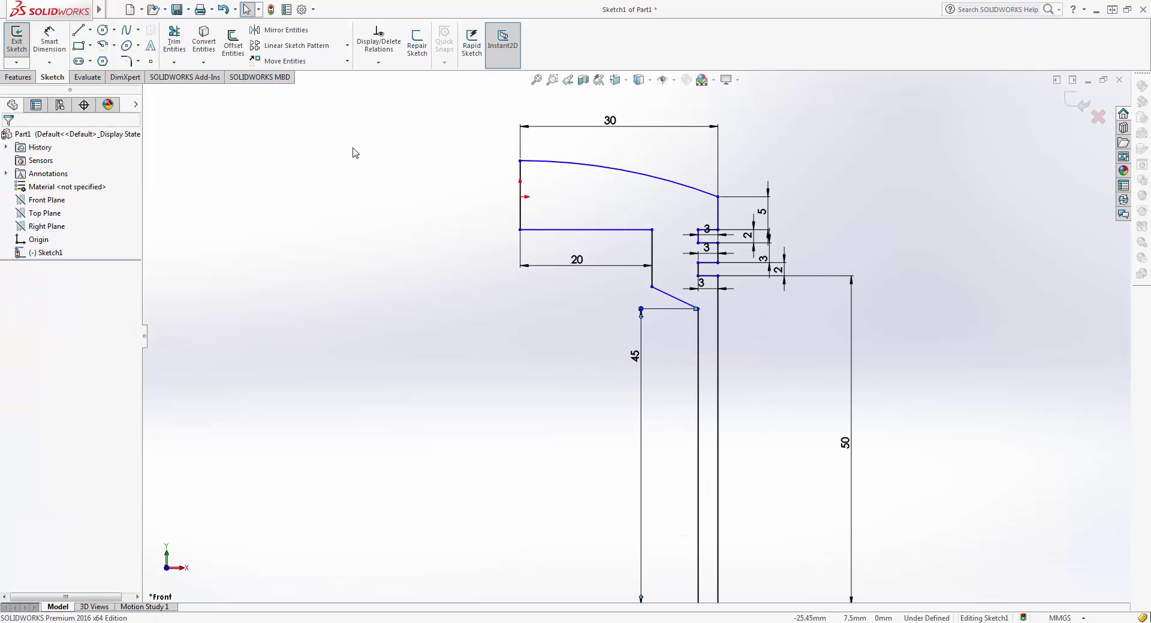
left_click(126, 61)
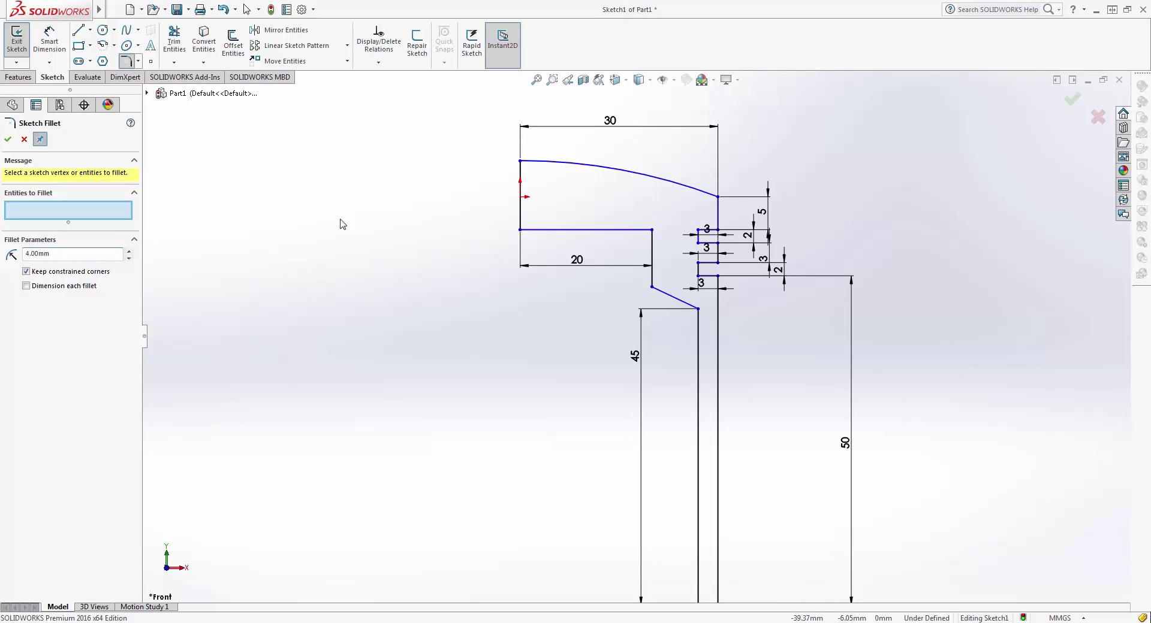
left_click(651, 230)
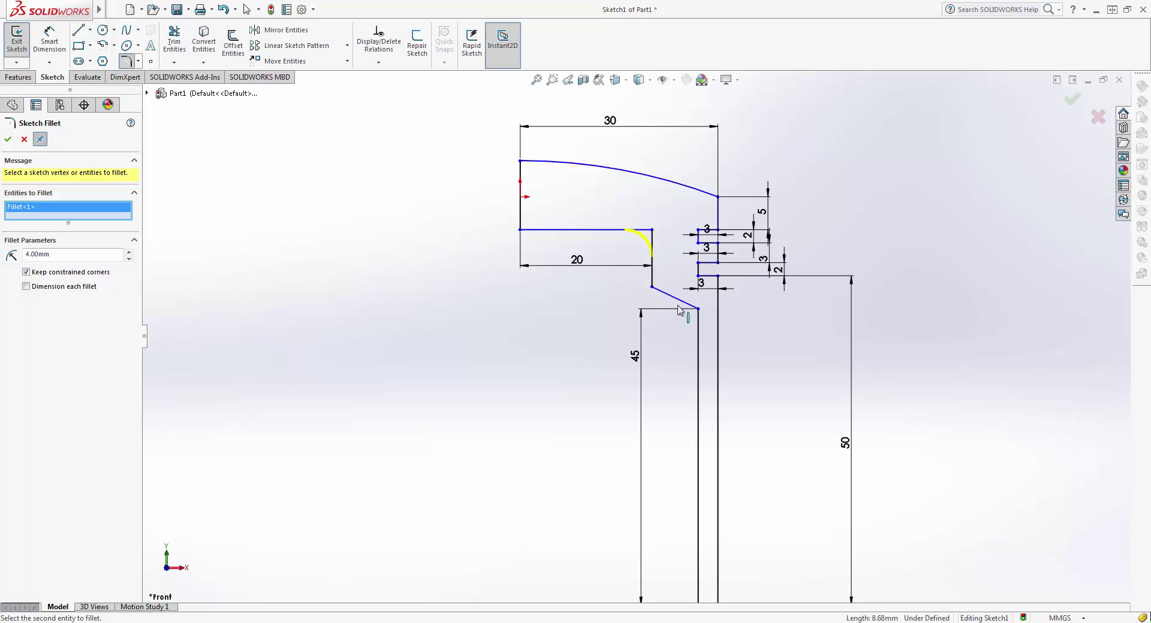
left_click(7, 139)
left_click(679, 305)
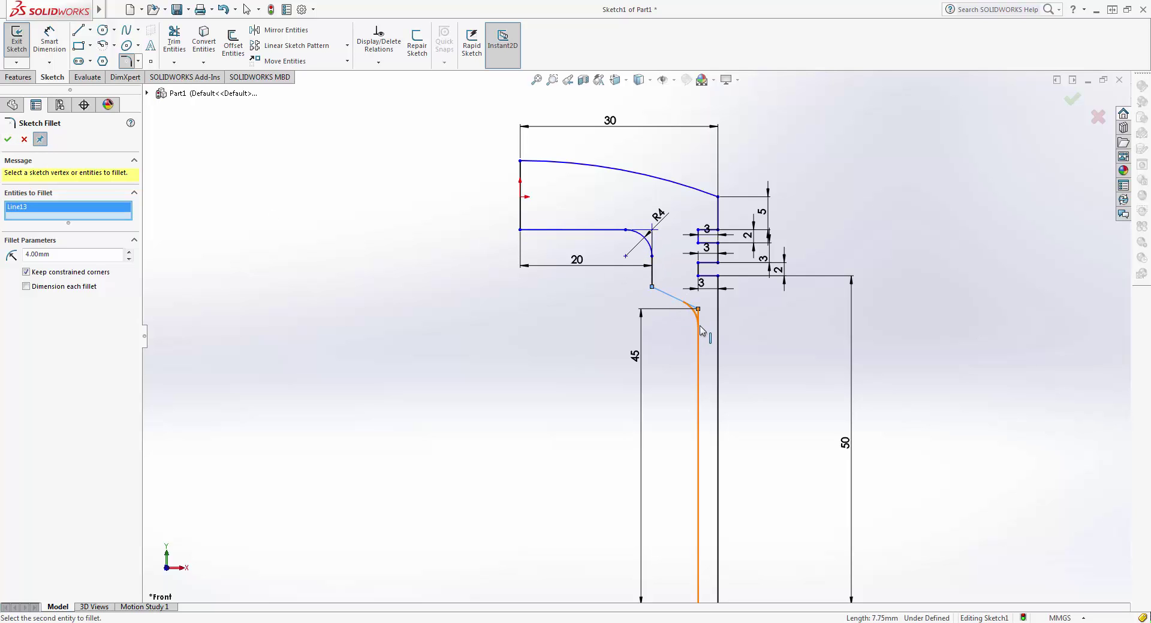
left_click(699, 335)
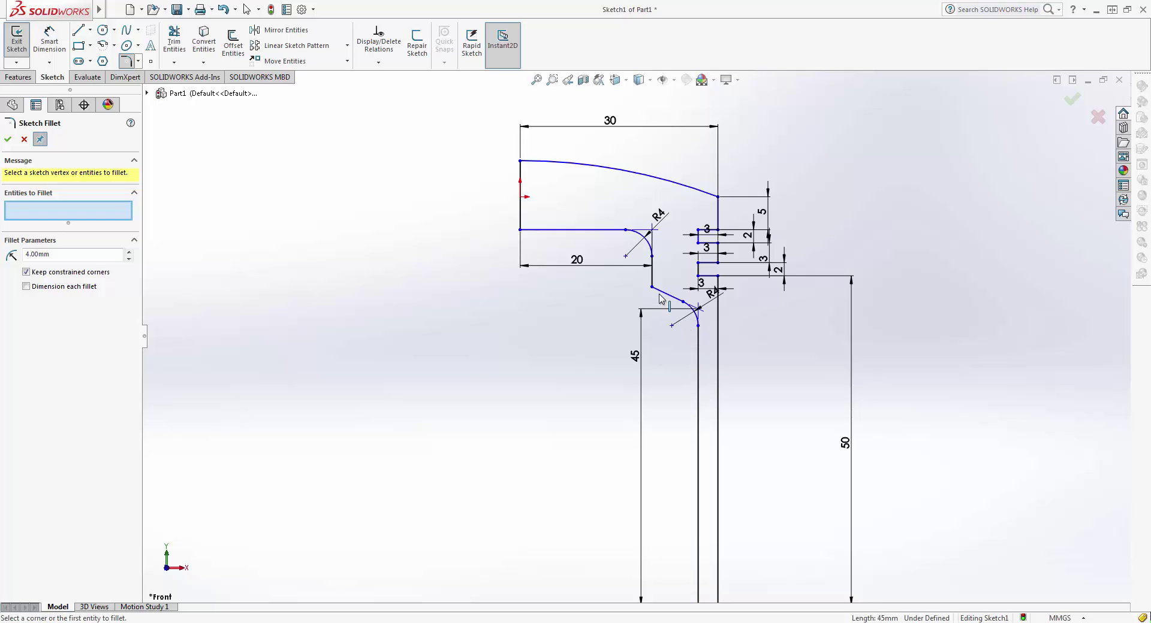
left_click(667, 294)
left_click(652, 275)
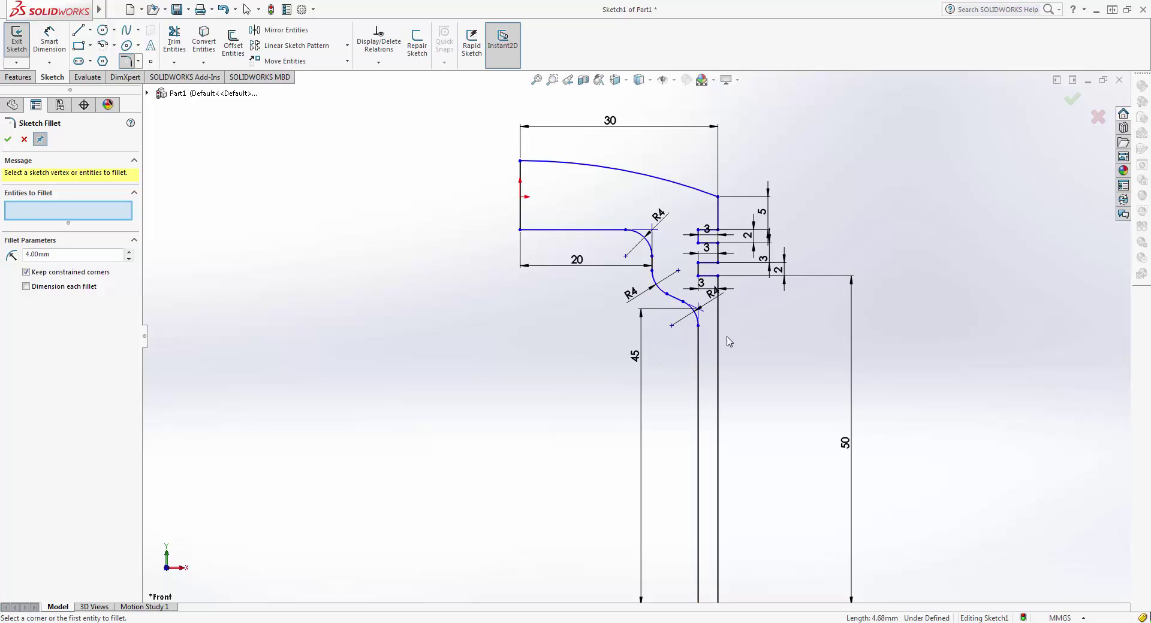
scroll(725, 343, "down", 1)
scroll(722, 346, "up", 2)
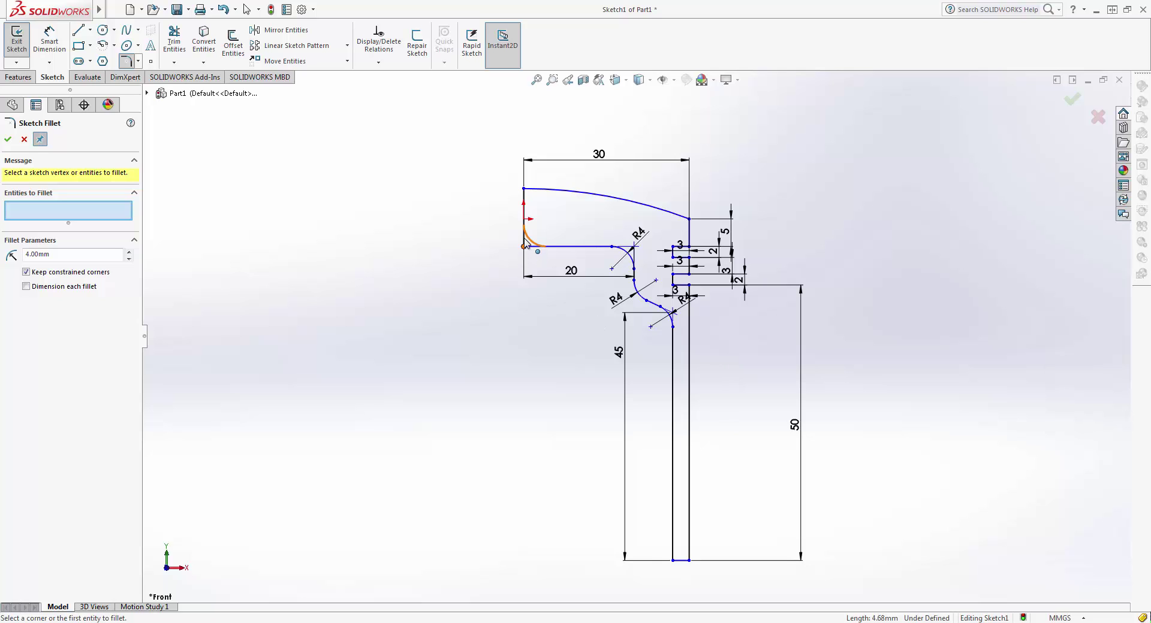
key("Escape")
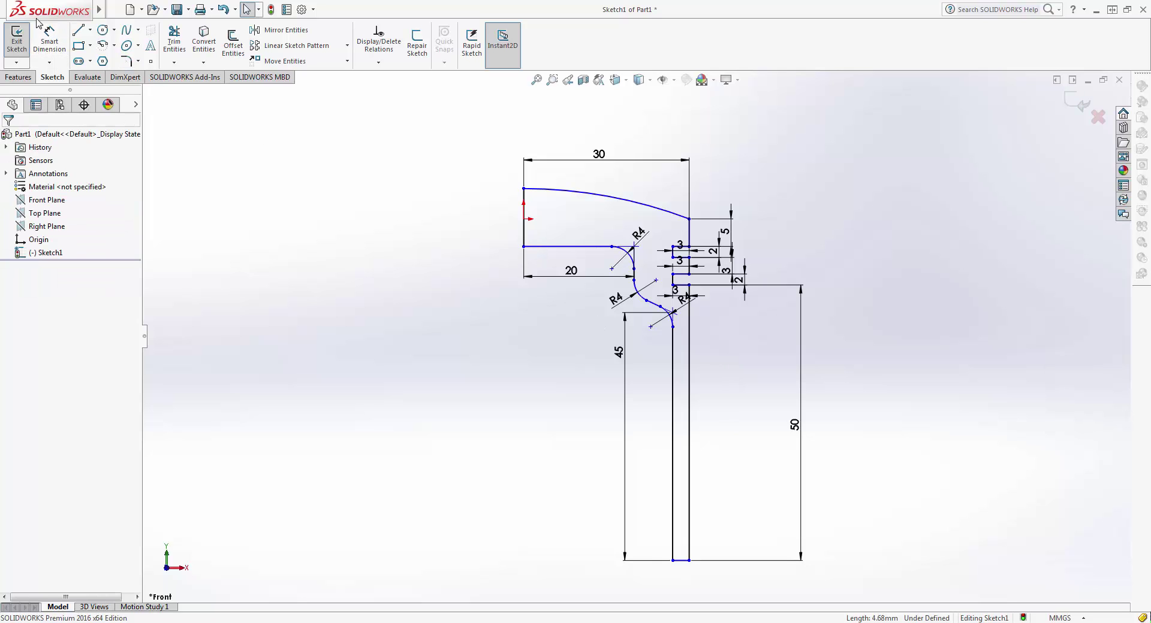
Dimension the short left vertical edge at 10 mm and exit Sketch1
left_click(49, 41)
left_click(523, 234)
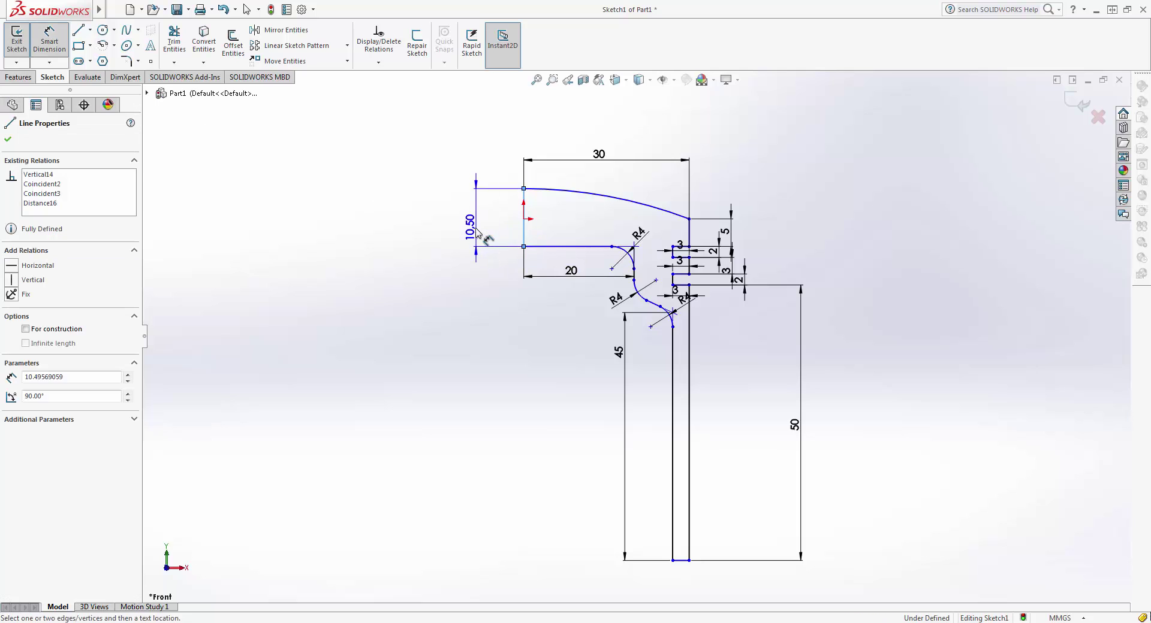
left_click(478, 221)
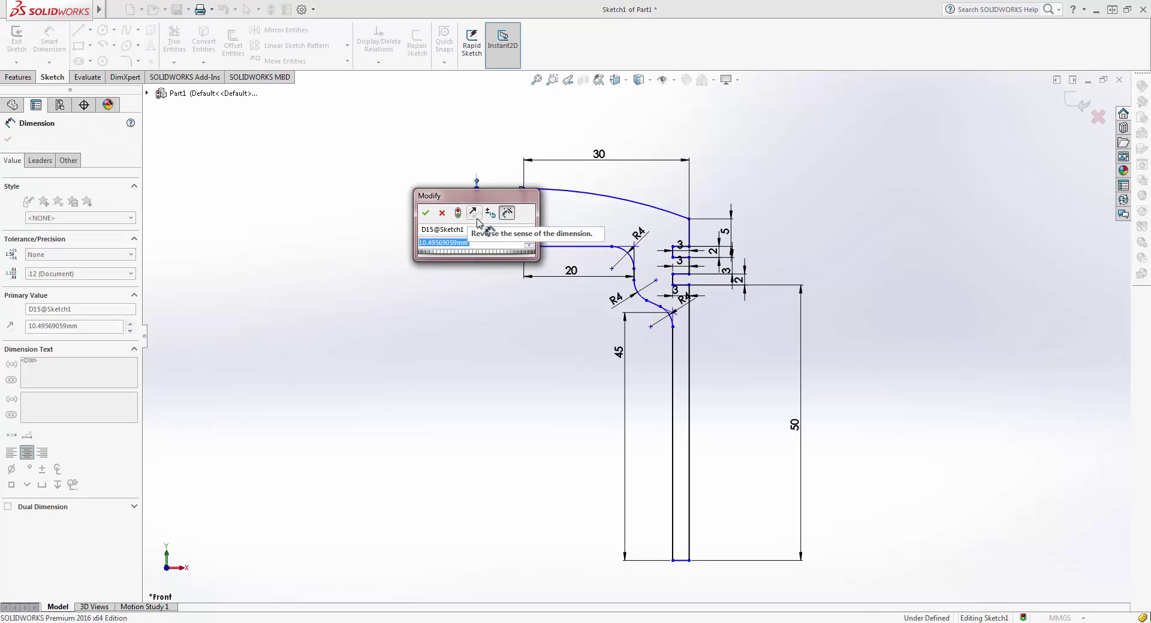
type("10")
key("Return")
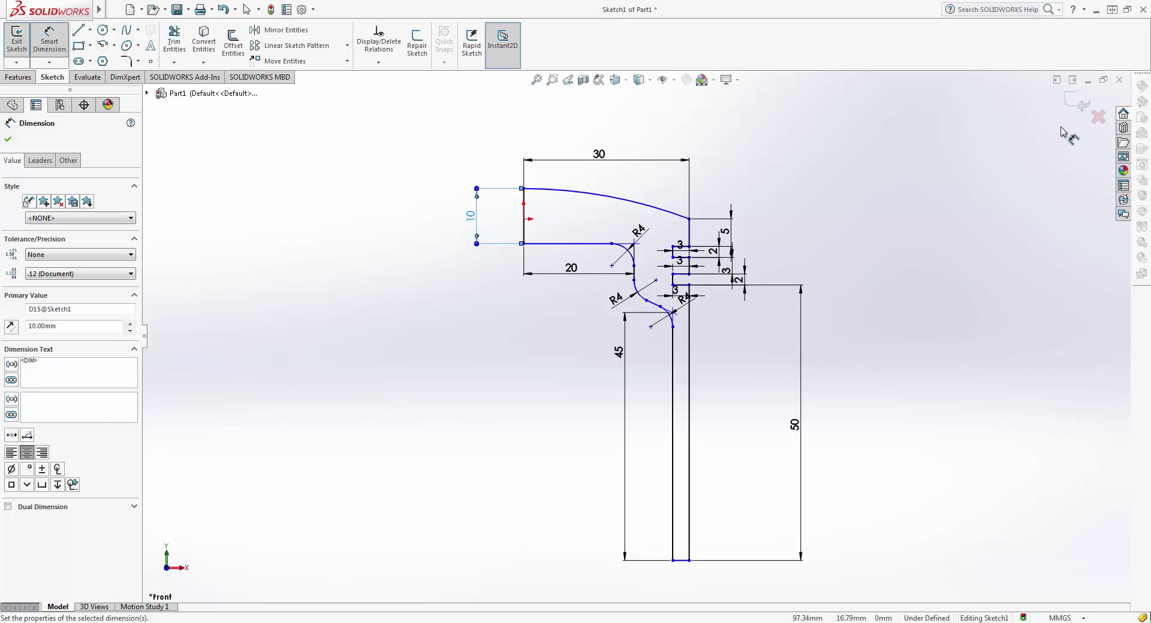
left_click(1074, 110)
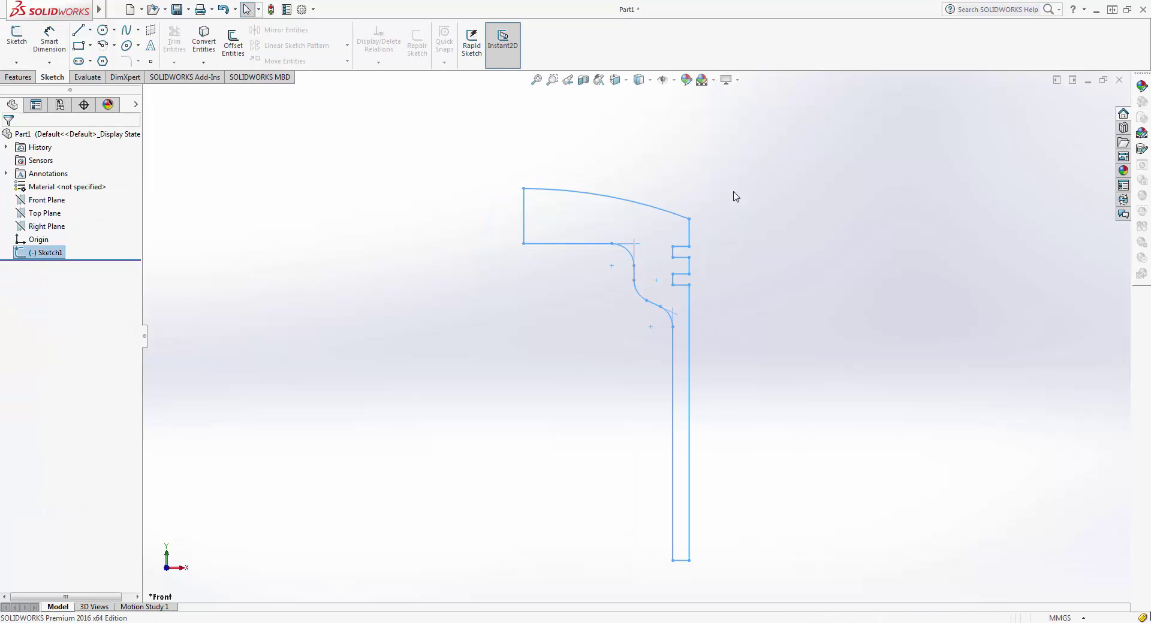
Revolve Sketch1 360° about its short left vertical line to create Revolve1
left_click(29, 81)
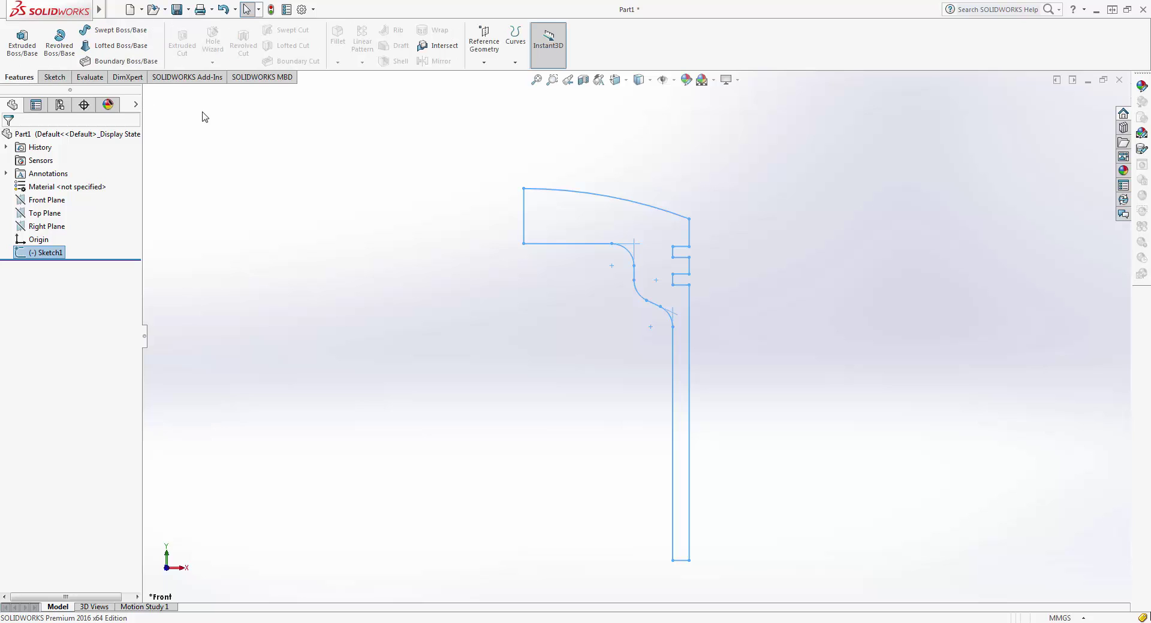
left_click(57, 41)
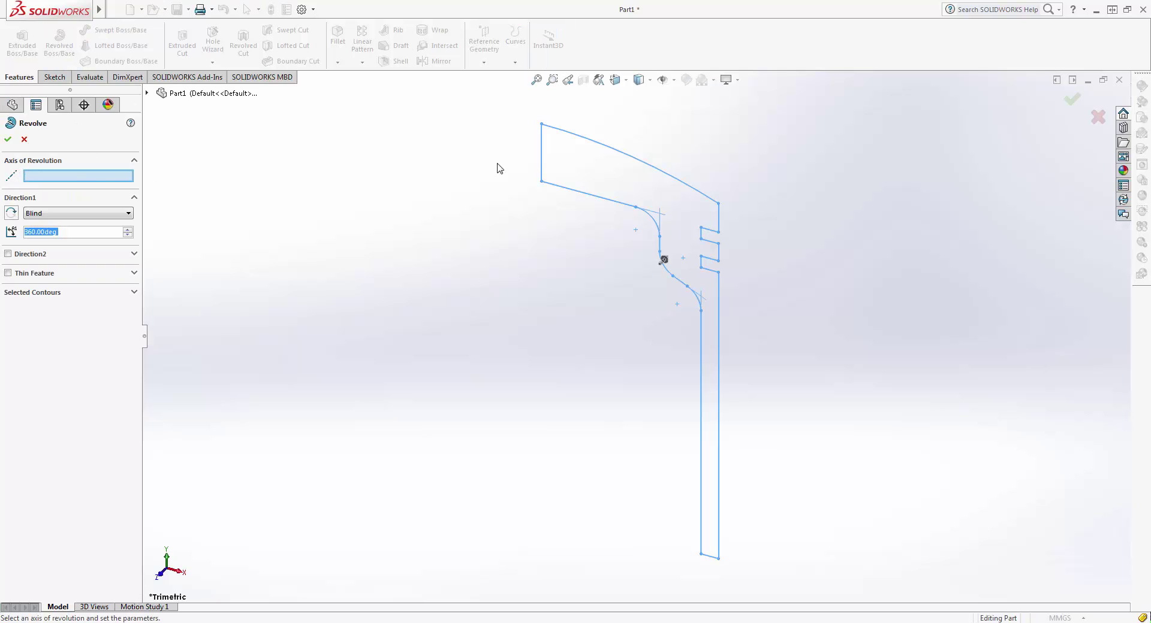
left_click(543, 162)
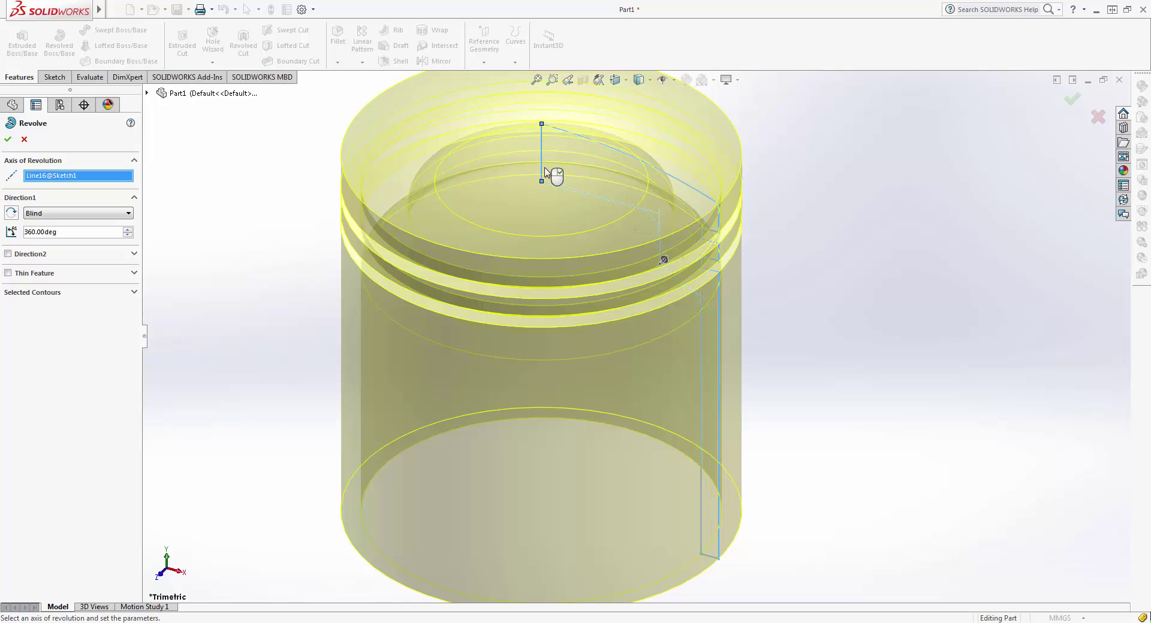
left_click(9, 141)
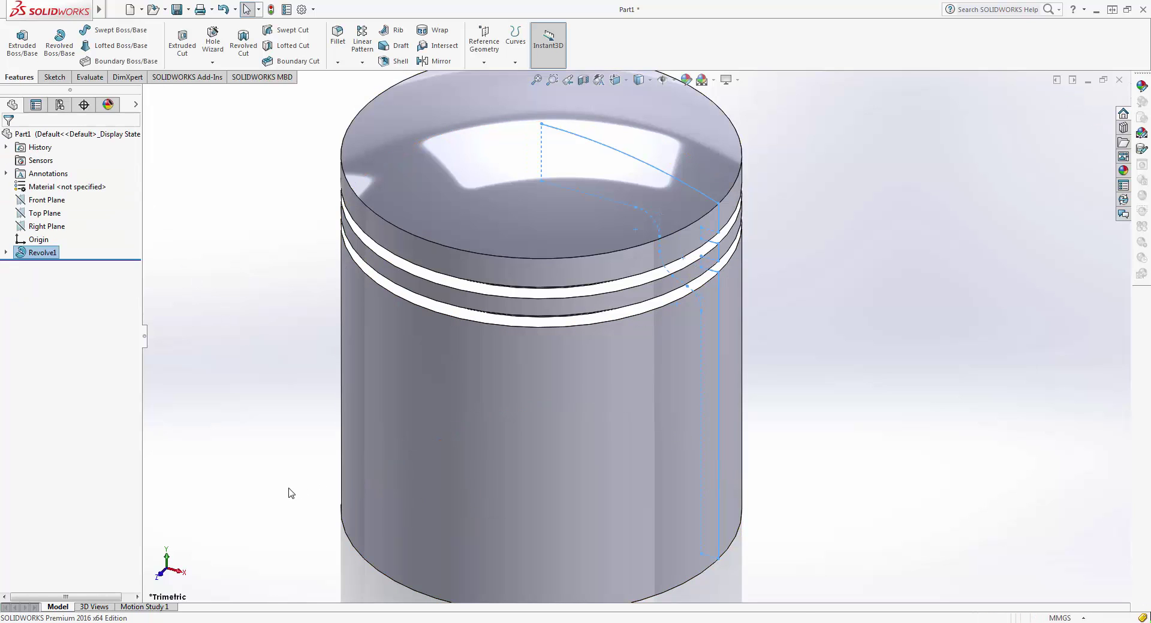
Orbit and fit the piston in view, then switch RealView Graphics off
middle_click_drag(285, 493, 362, 467)
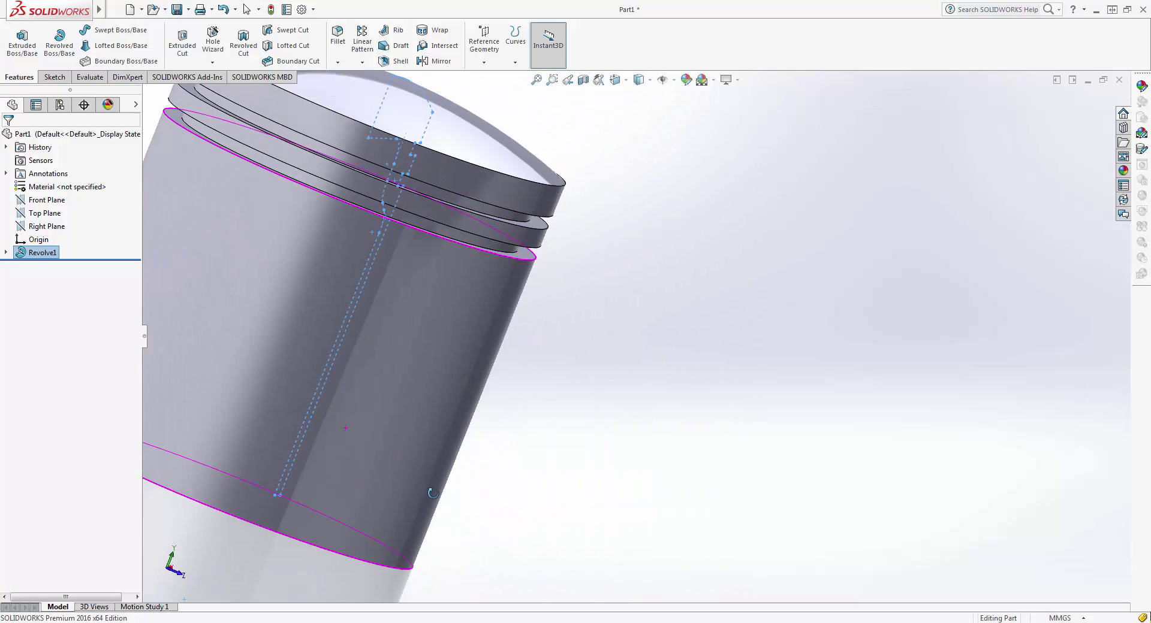
mouse_move(361, 468)
middle_mouse_down()
mouse_move(290, 366)
mouse_move(344, 362)
middle_mouse_up()
key("f")
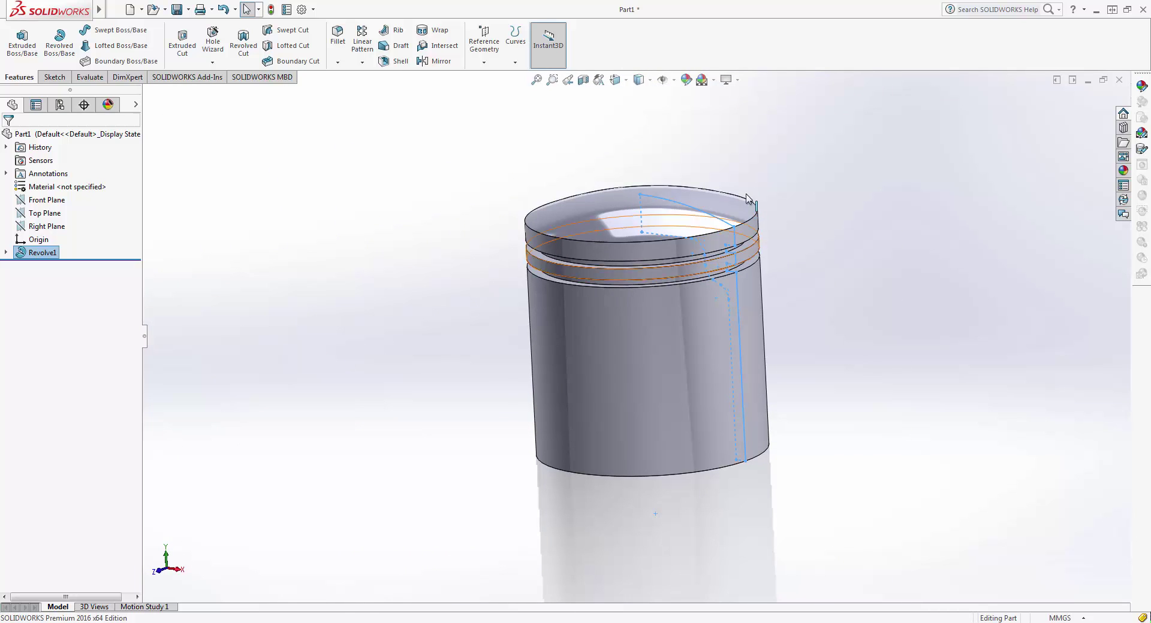
left_click(726, 79)
left_click(753, 95)
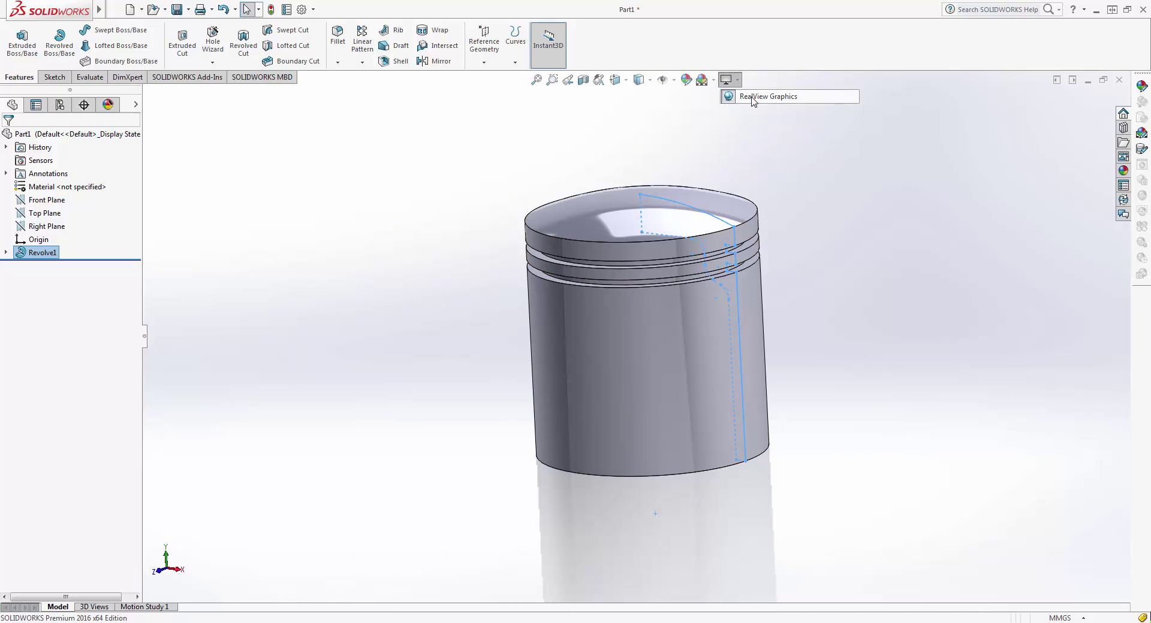
Turn RealView Graphics back on, then off again while orbiting the piston
mouse_move(773, 220)
middle_mouse_down()
mouse_move(838, 235)
mouse_move(737, 213)
middle_mouse_up()
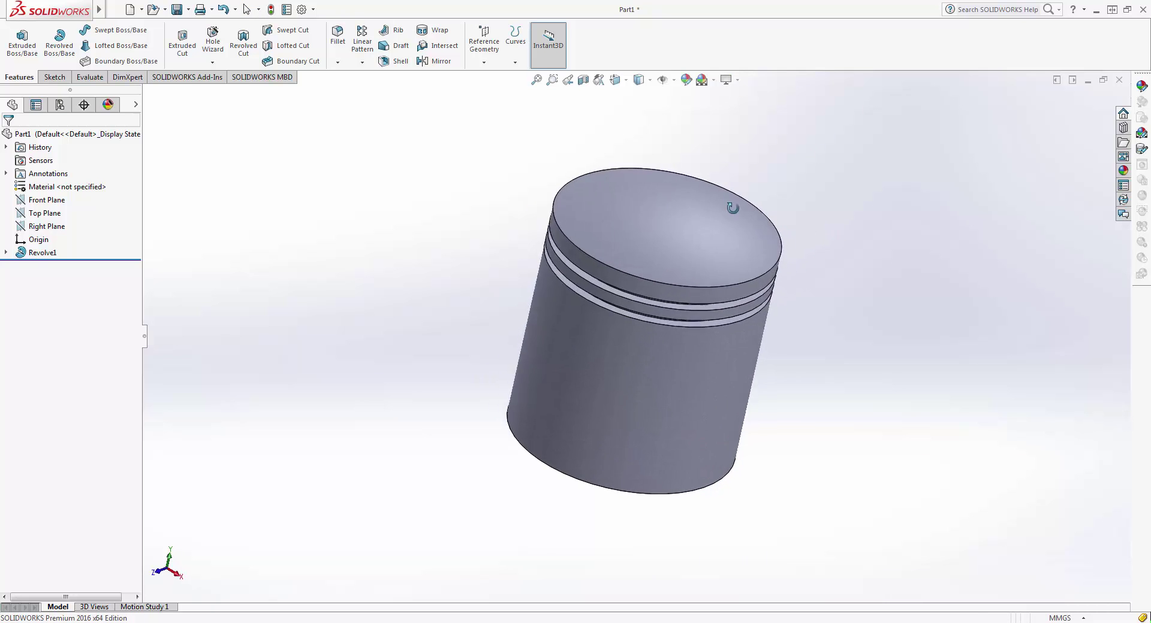
left_click(727, 80)
left_click(738, 97)
middle_click_drag(745, 167, 784, 218)
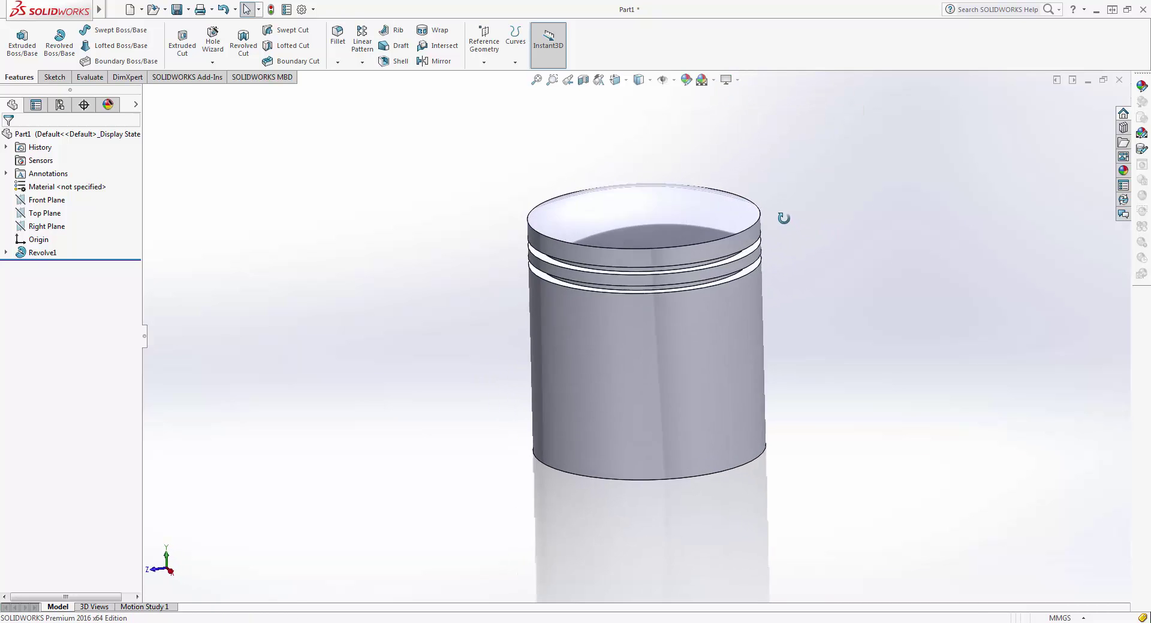
left_click(727, 80)
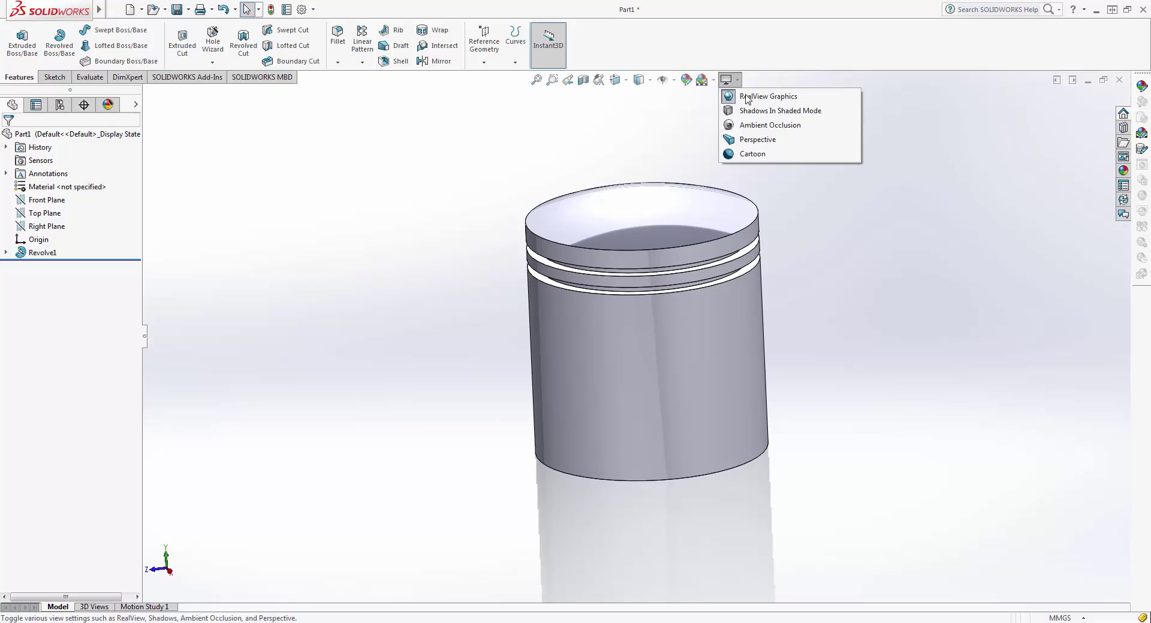
left_click(739, 96)
mouse_move(512, 380)
middle_mouse_down()
mouse_move(510, 393)
mouse_move(457, 391)
middle_mouse_up()
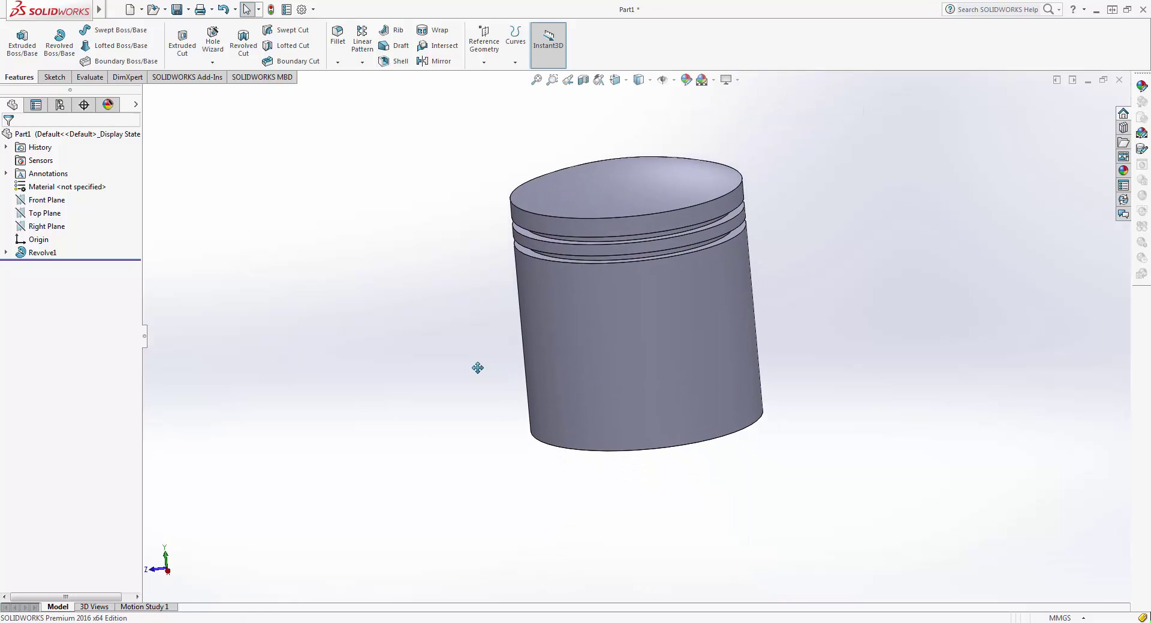
Start a new sketch on the Front Plane and view it Normal To
left_click(63, 201)
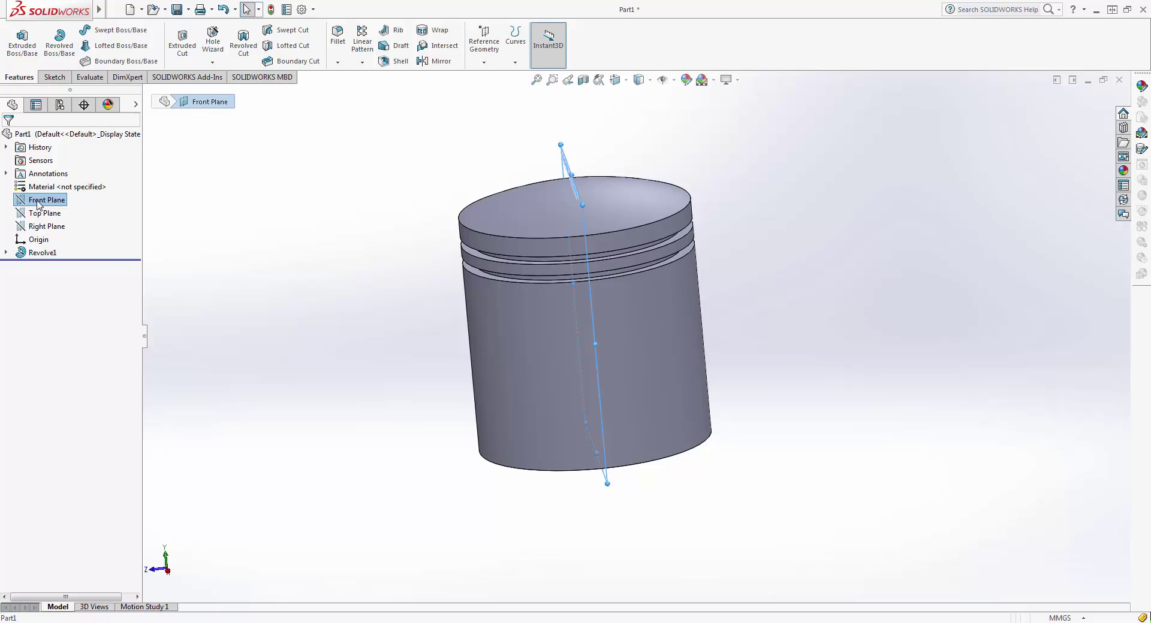
right_click(38, 205)
left_click(58, 186)
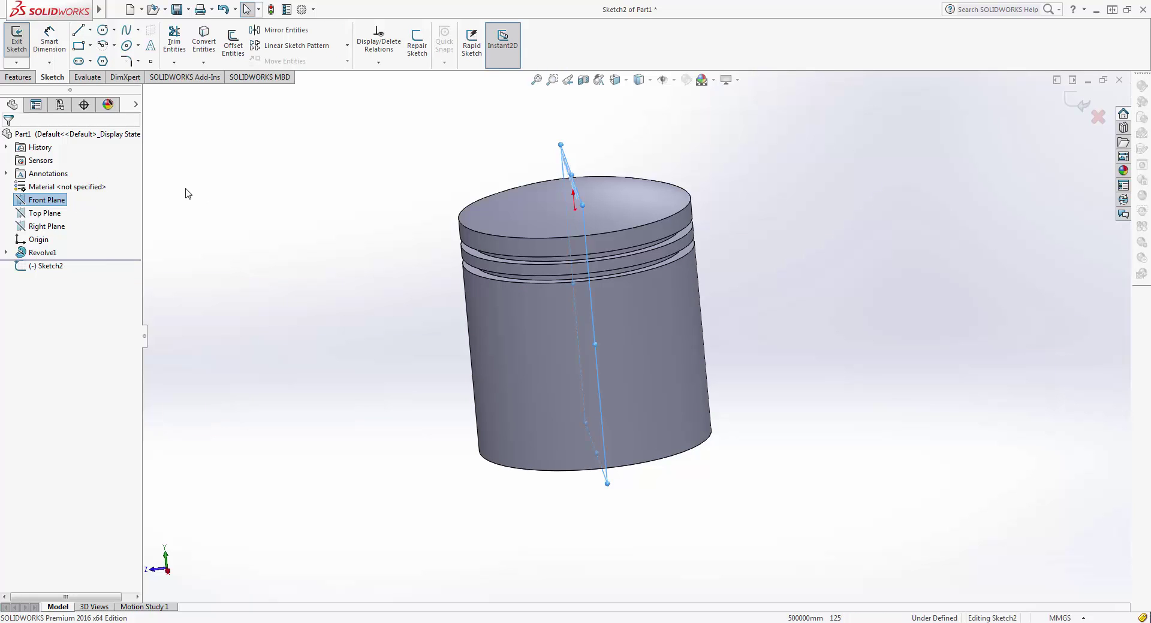
right_click(55, 203)
left_click(106, 183)
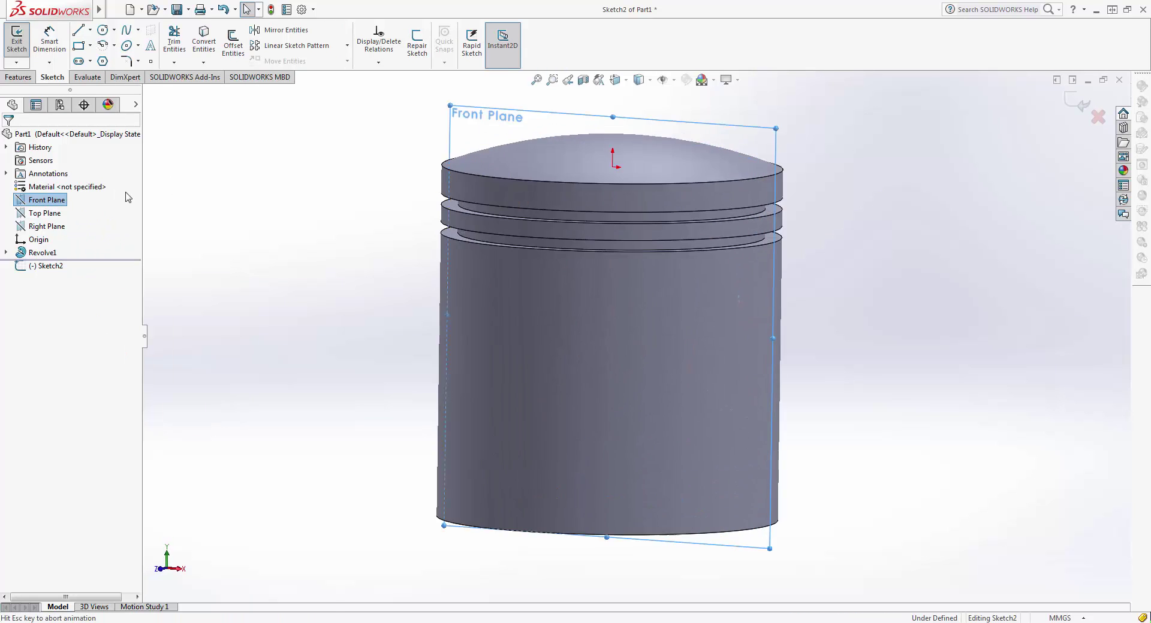
Draw a circle centred on the piston axis with a 10 mm radius
left_click(100, 32)
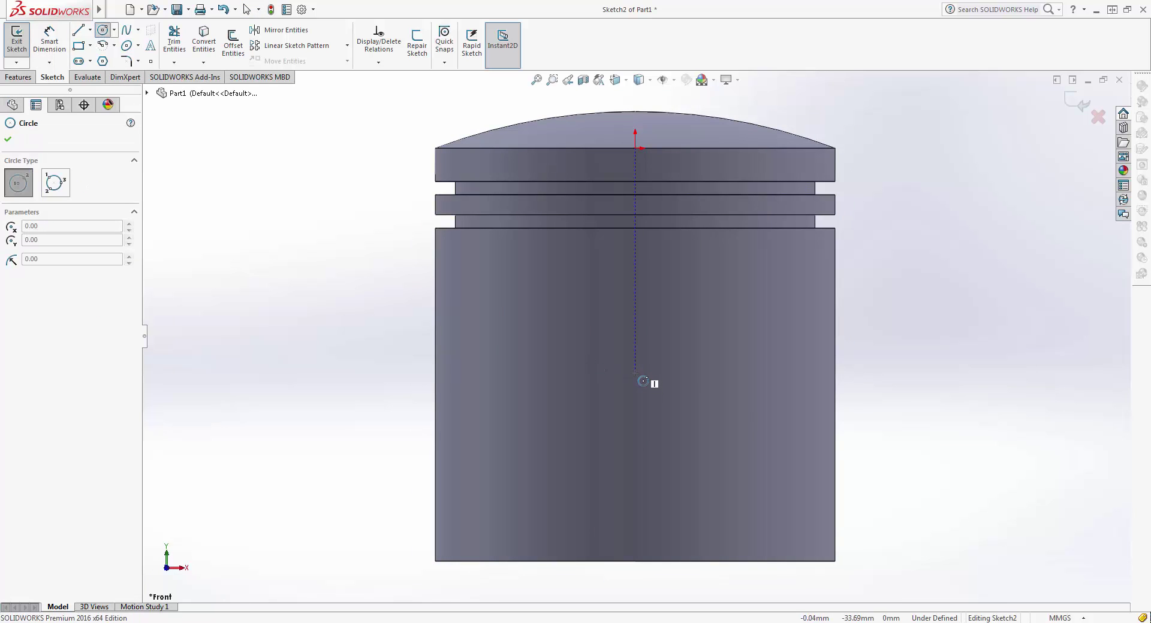
left_click(636, 374)
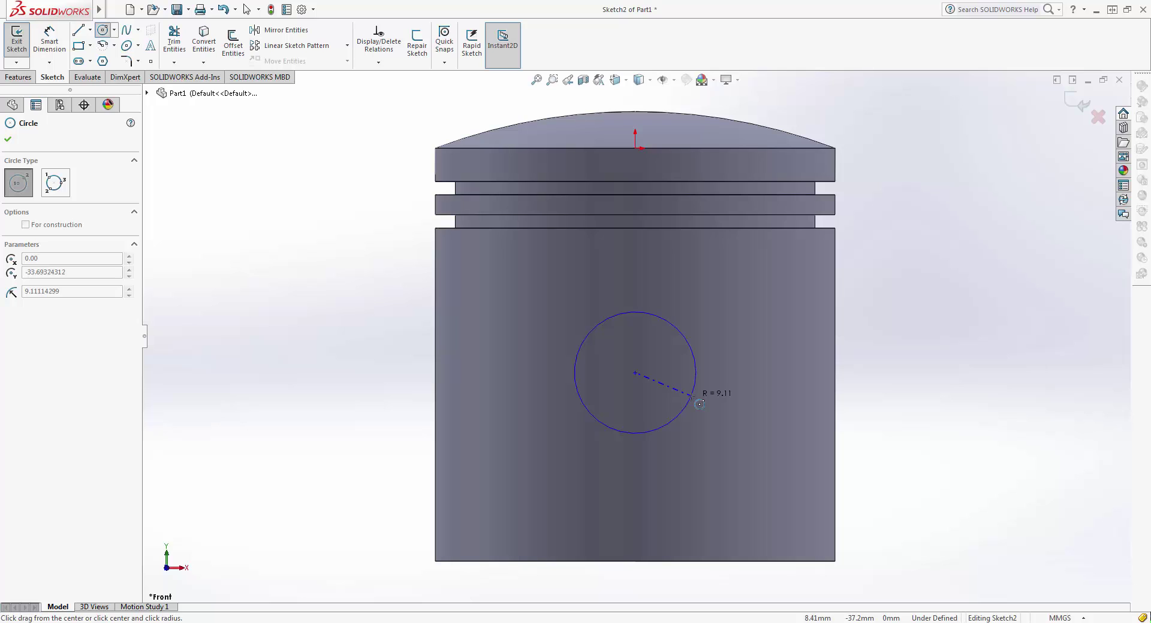
left_click(699, 404)
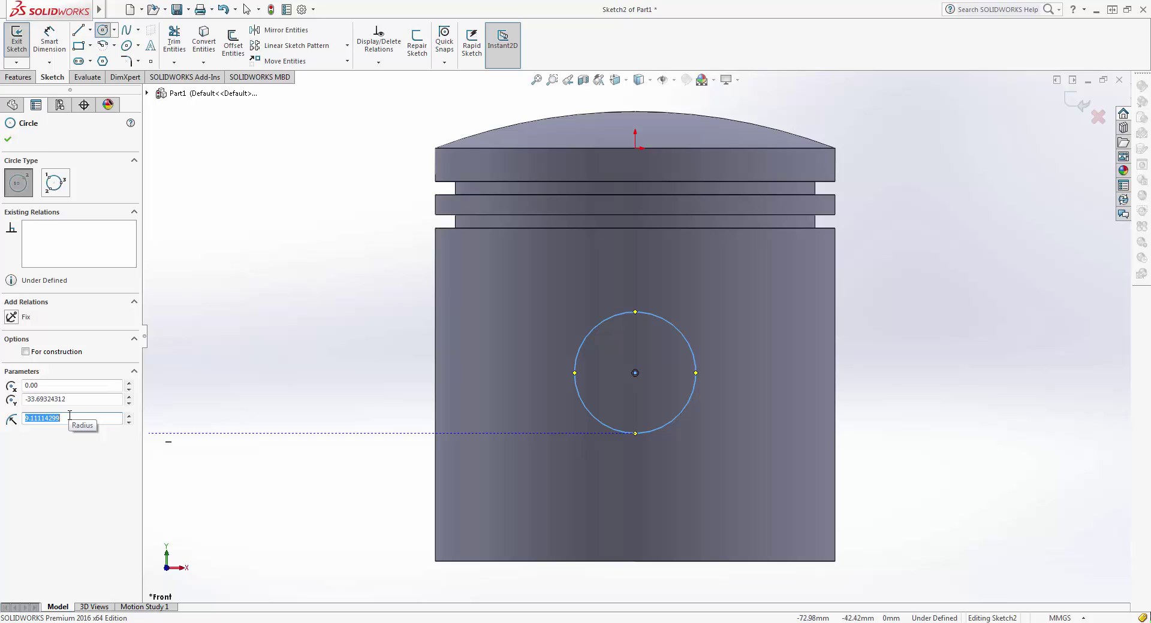
type("8")
key("Return")
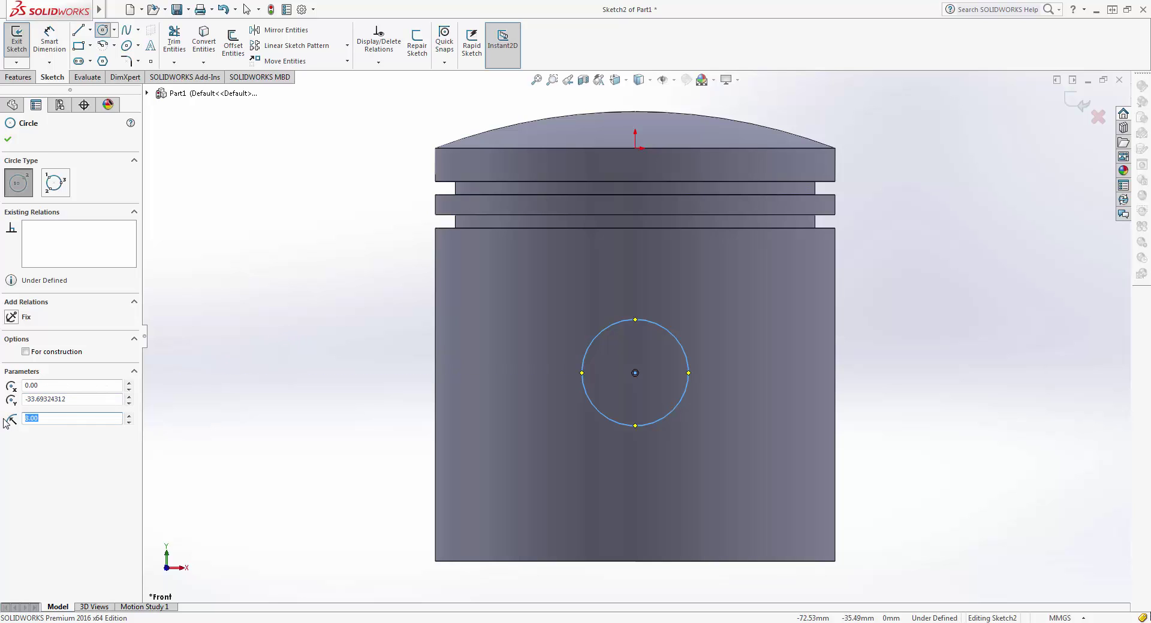
type("10")
key("Return")
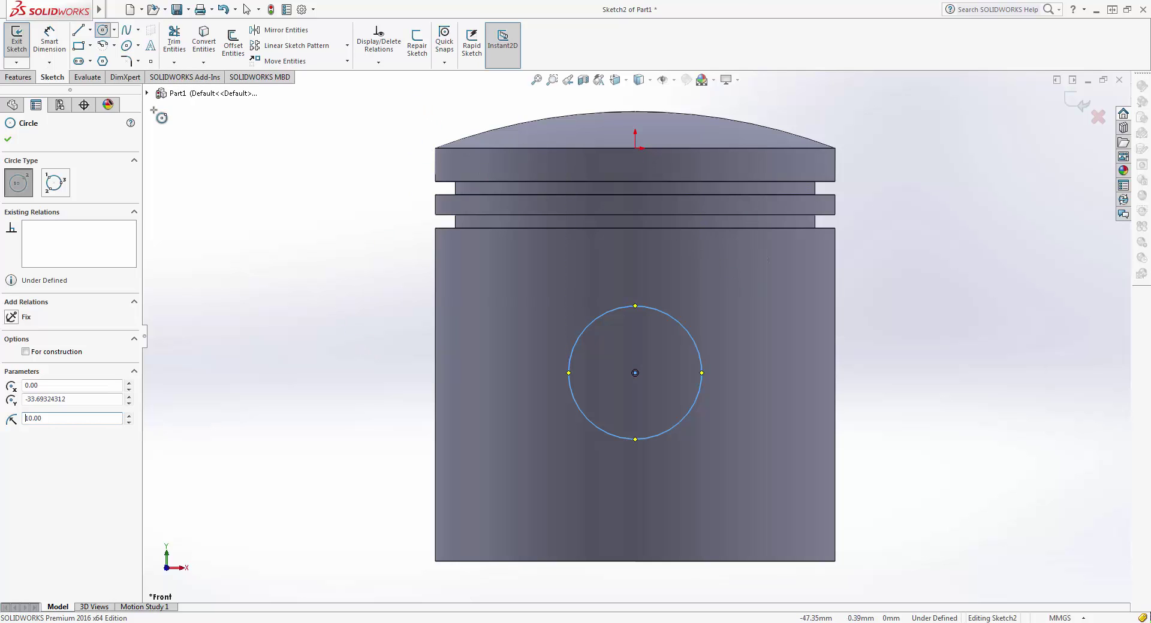
Dimension the circle's diameter as Ø20
key("Escape")
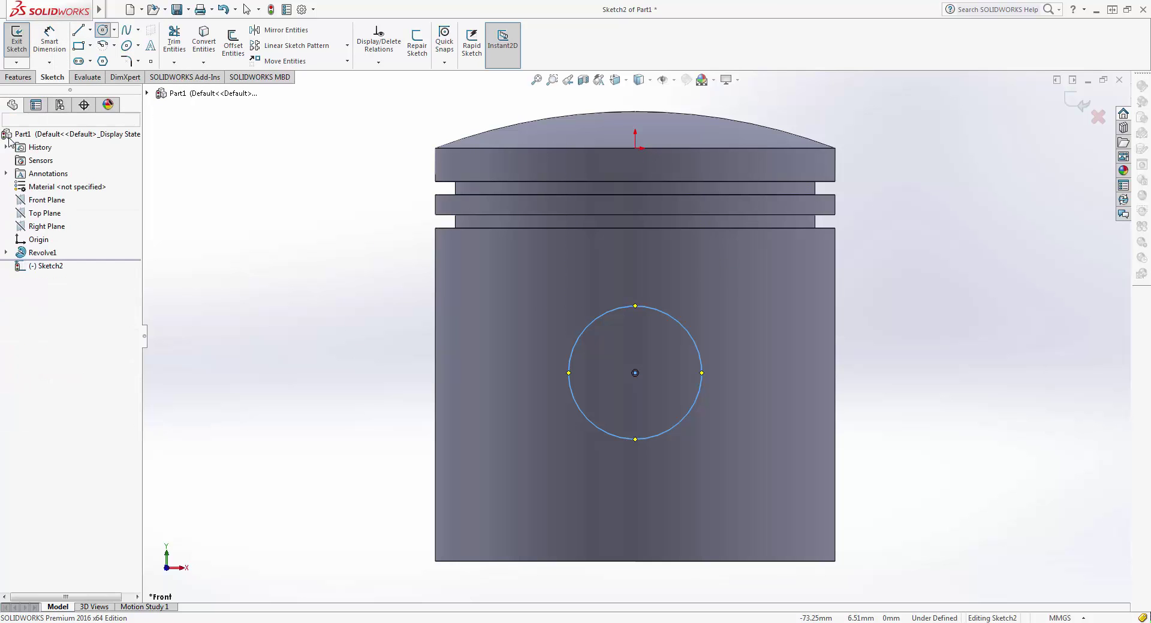
left_click(55, 42)
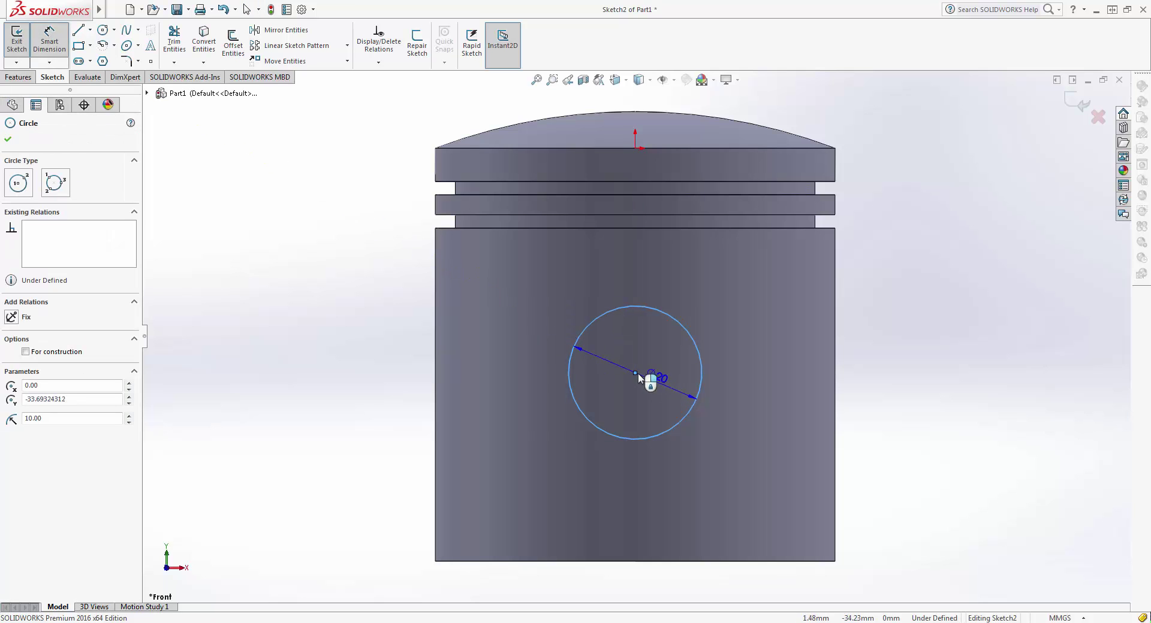
left_click(663, 377)
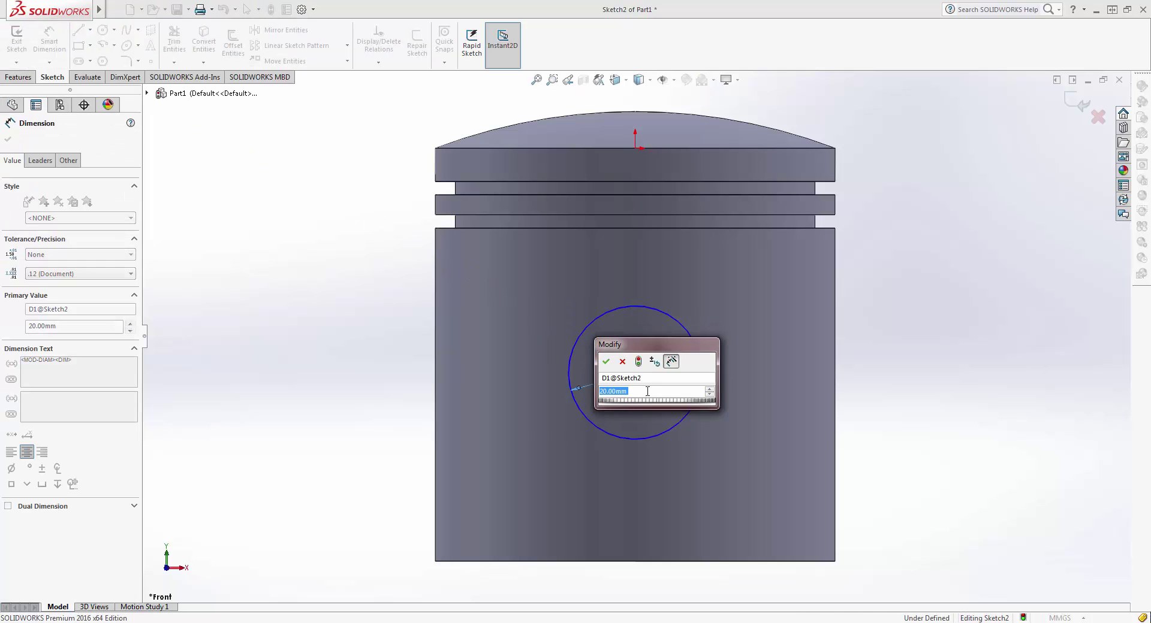
key("Return")
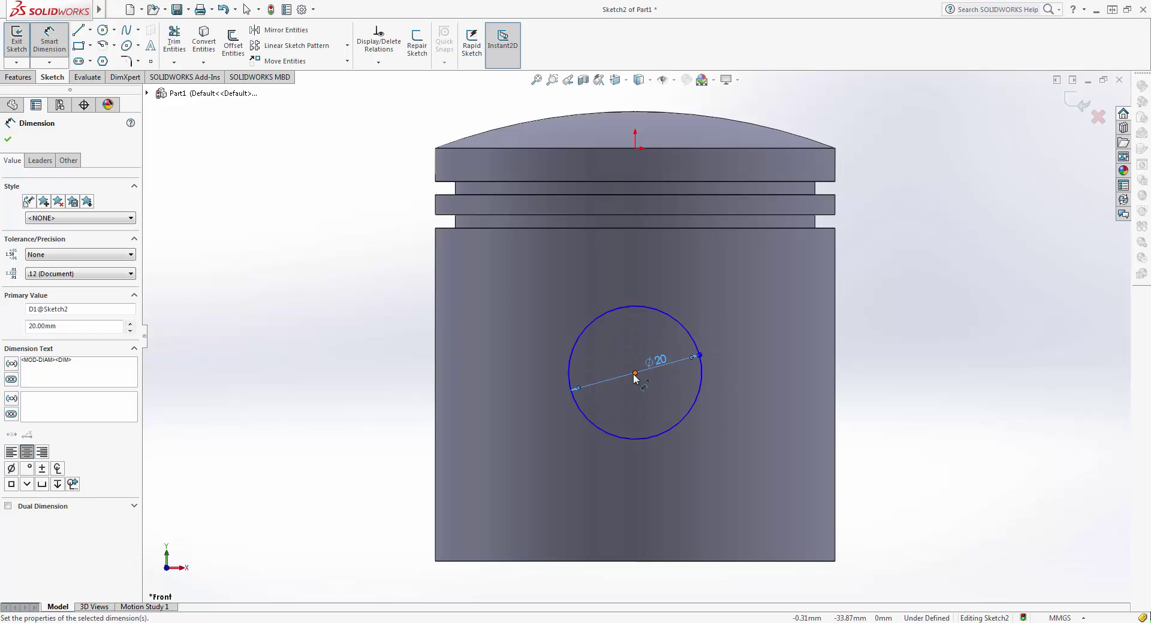
Dimension the circle centre 32 mm below the piston's top edge
left_click(635, 373)
left_click(817, 151)
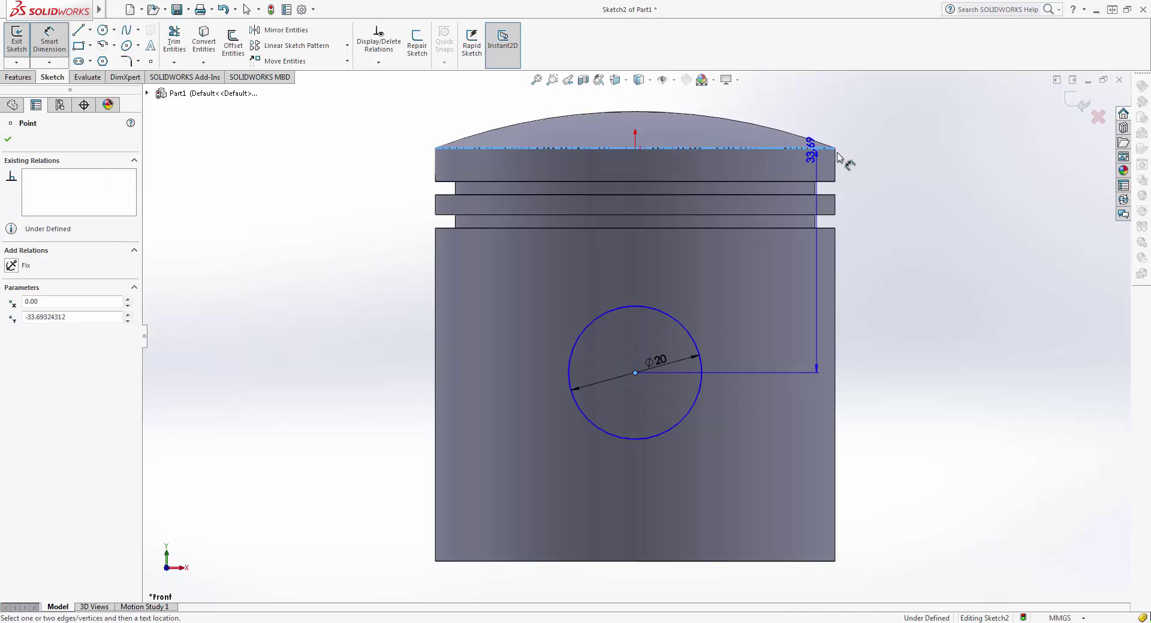
left_click(921, 264)
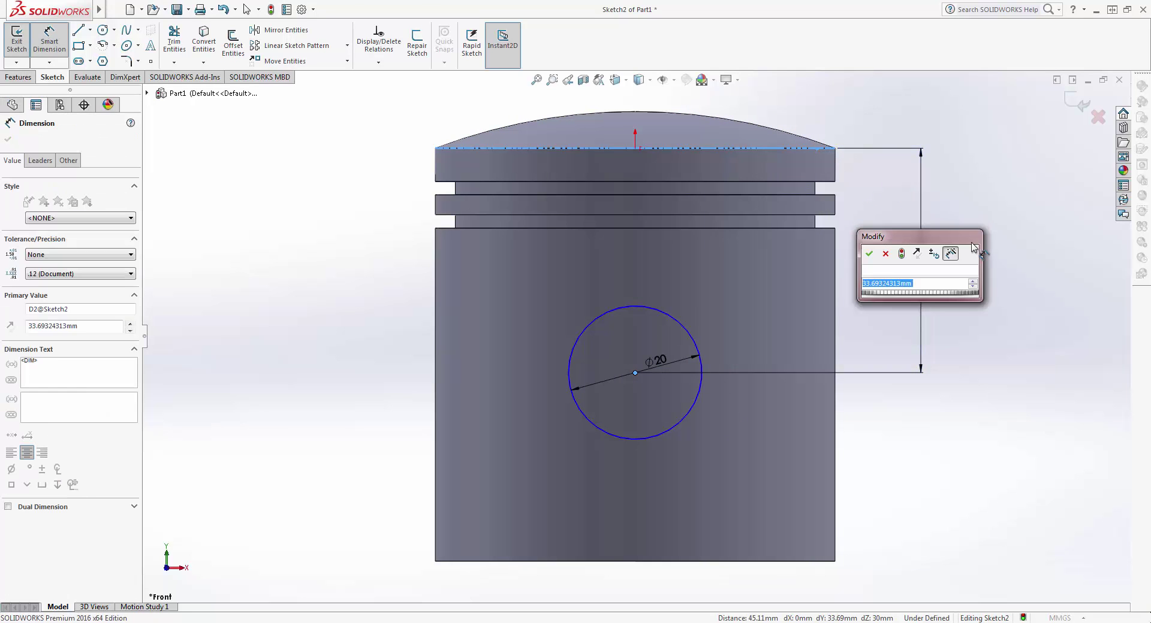
type("3")
type("30")
key("Return")
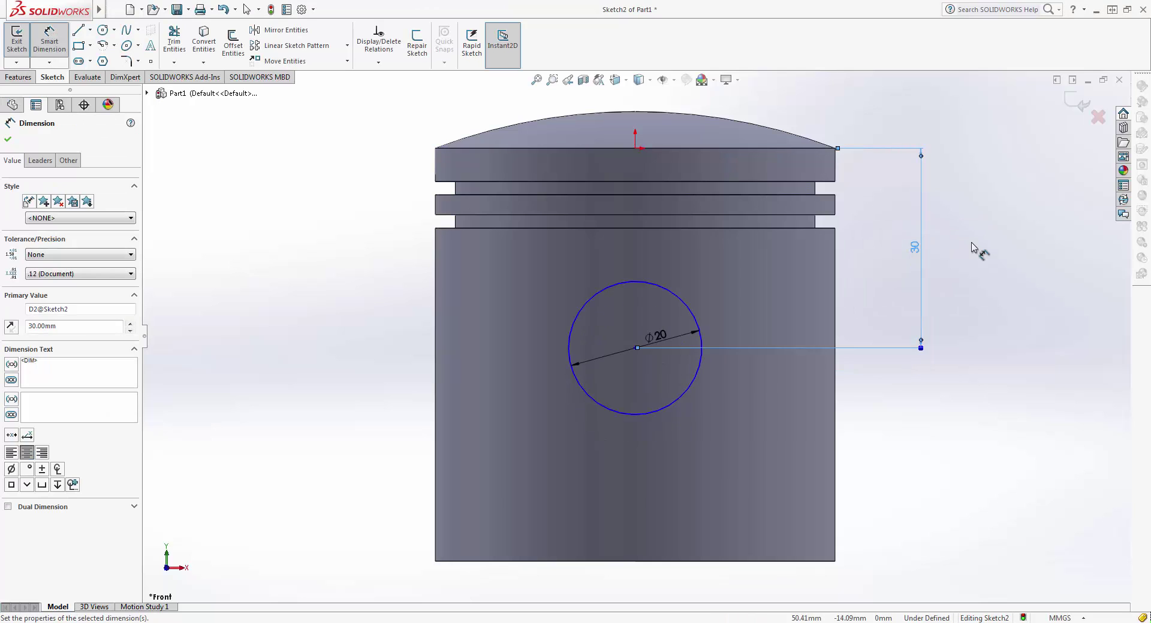
double_click(922, 251)
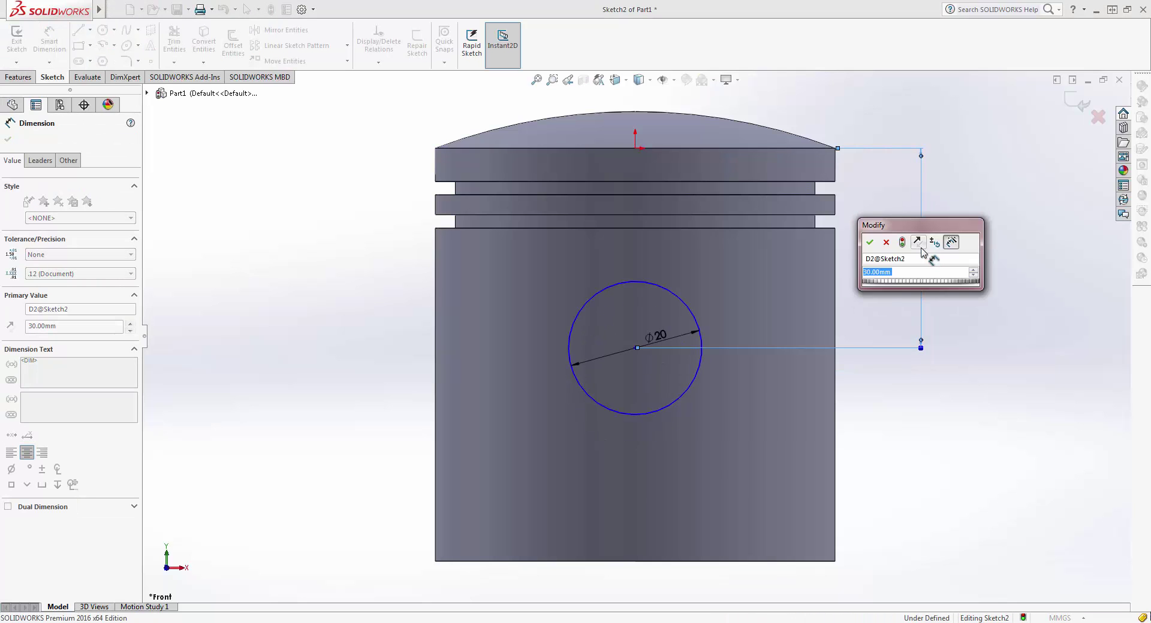
type("32")
key("Return")
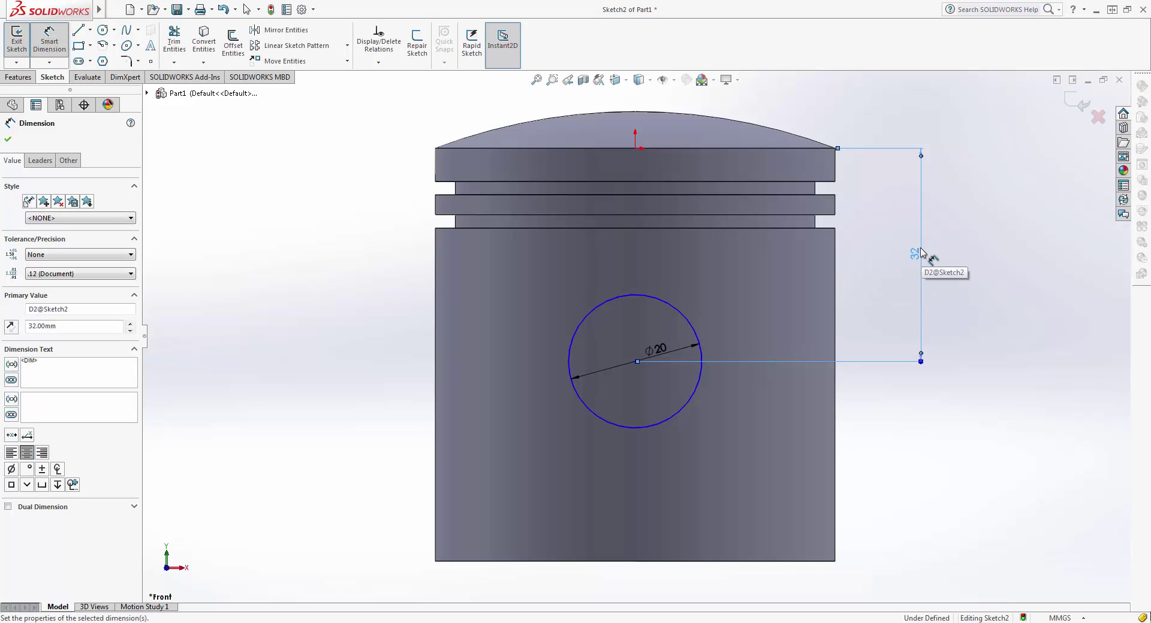
Exit the sketch, orbit to the underside and select Sketch2
left_click(1072, 108)
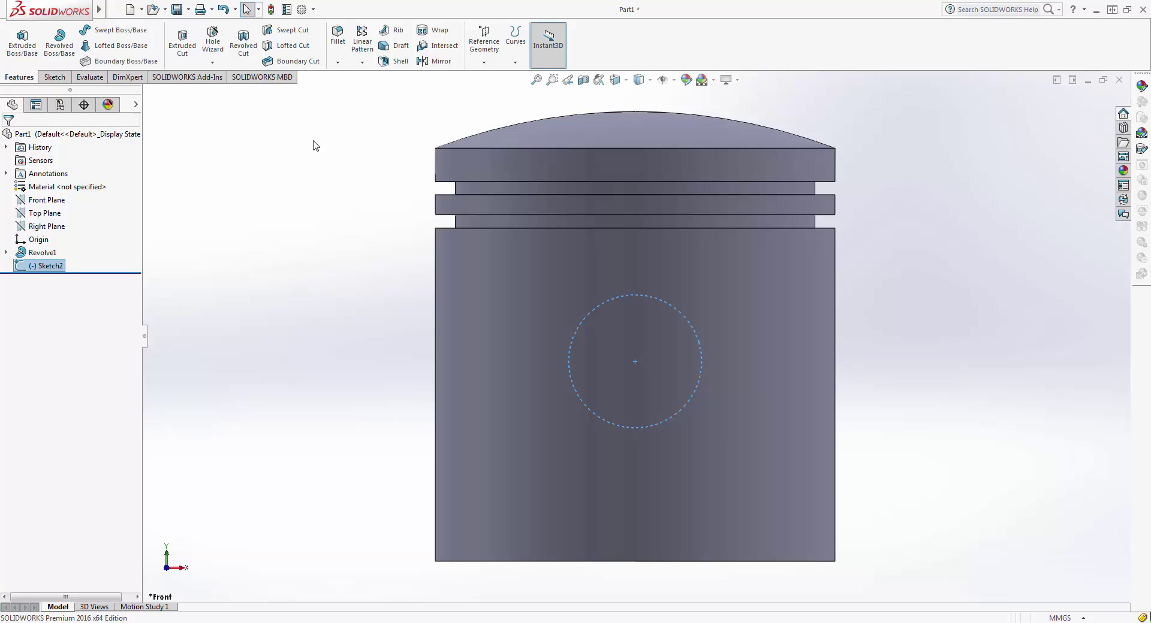
mouse_move(570, 294)
middle_mouse_down()
mouse_move(649, 162)
mouse_move(643, 368)
middle_mouse_up()
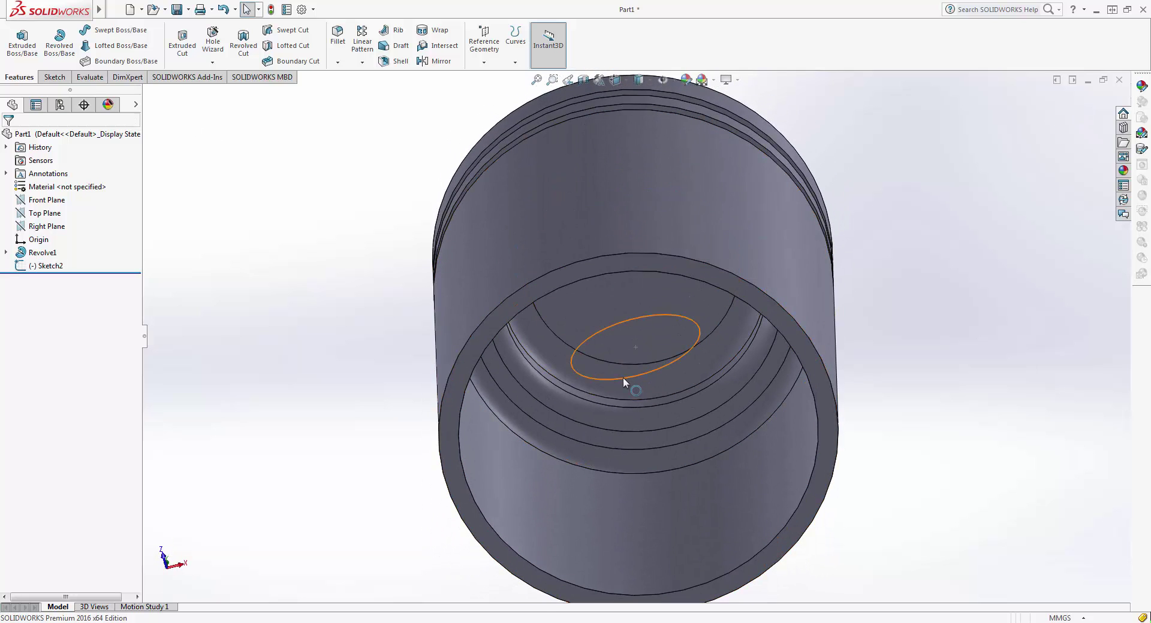
left_click(623, 378)
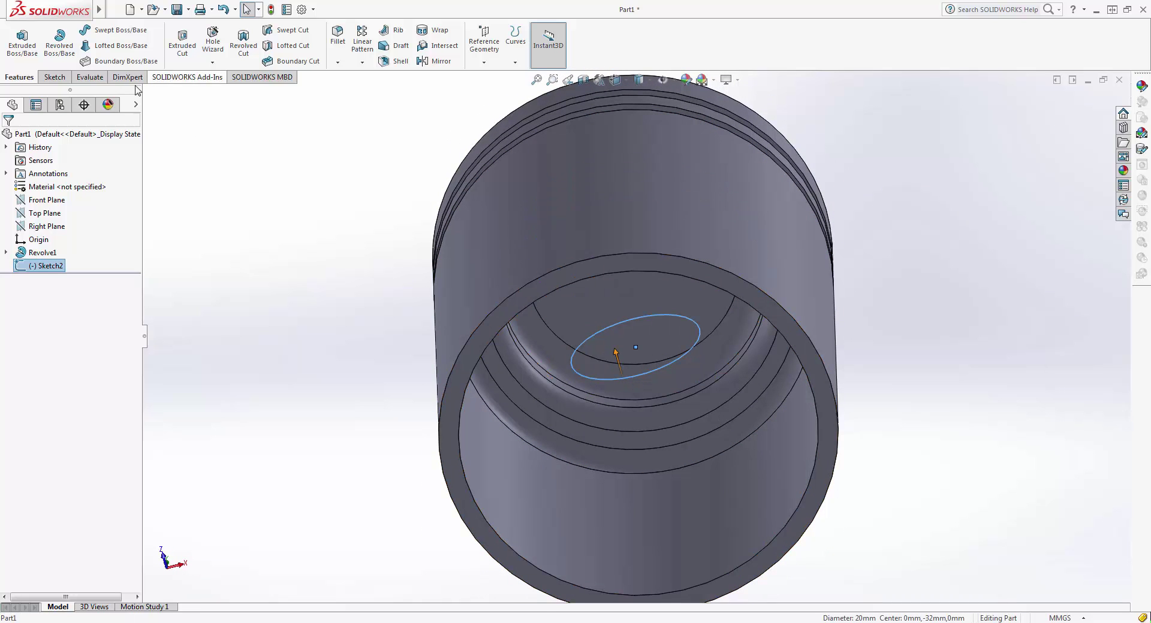
Start an extruded boss from Sketch2 with Direction 1 set to Up To Surface
left_click(22, 43)
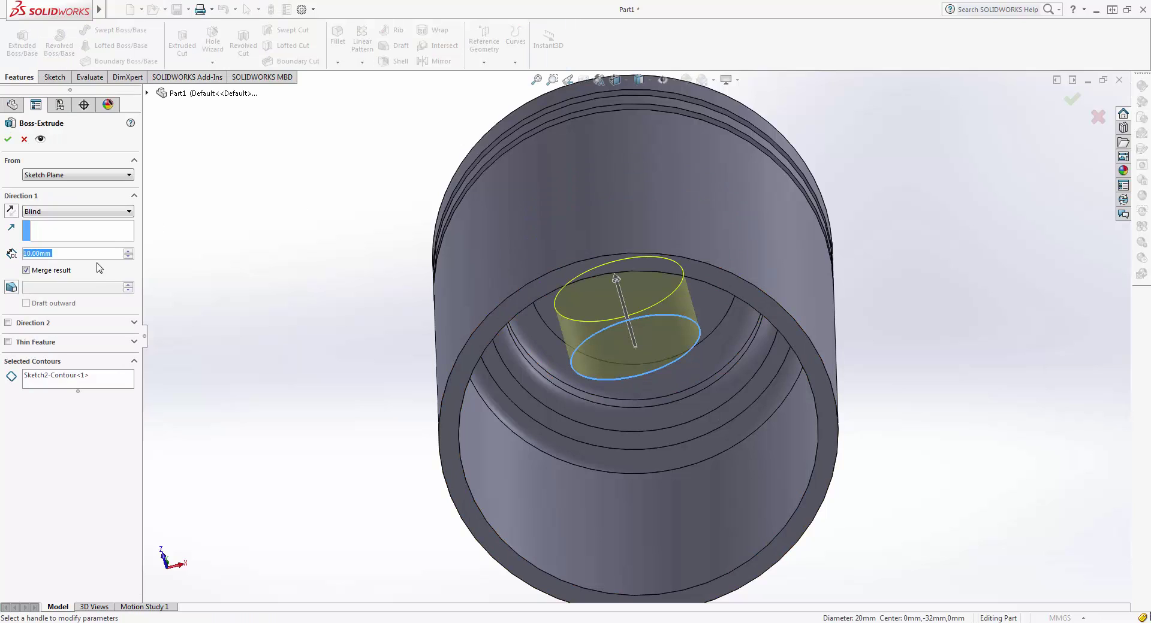
left_click(59, 212)
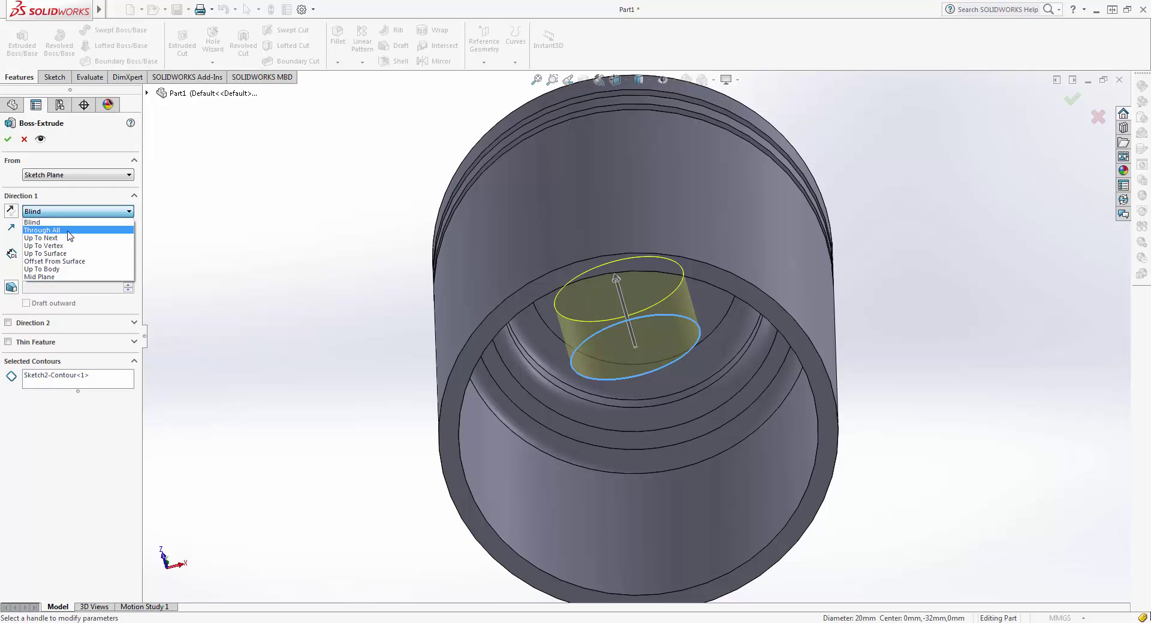
left_click(73, 254)
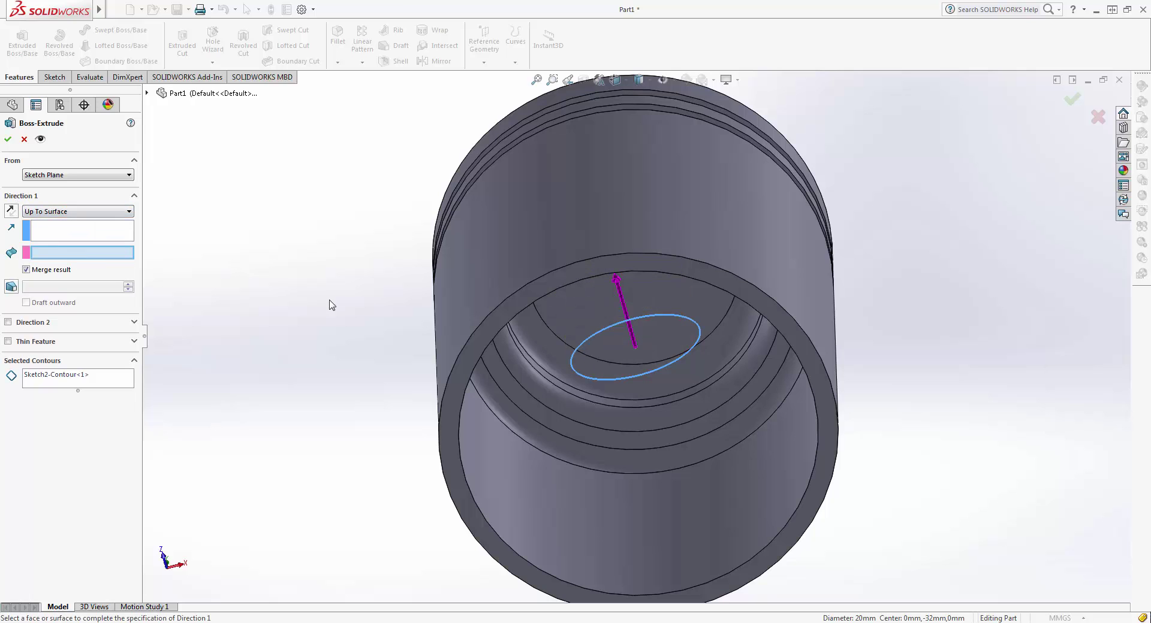
mouse_move(329, 306)
middle_mouse_down()
mouse_move(259, 316)
mouse_move(139, 306)
middle_mouse_up()
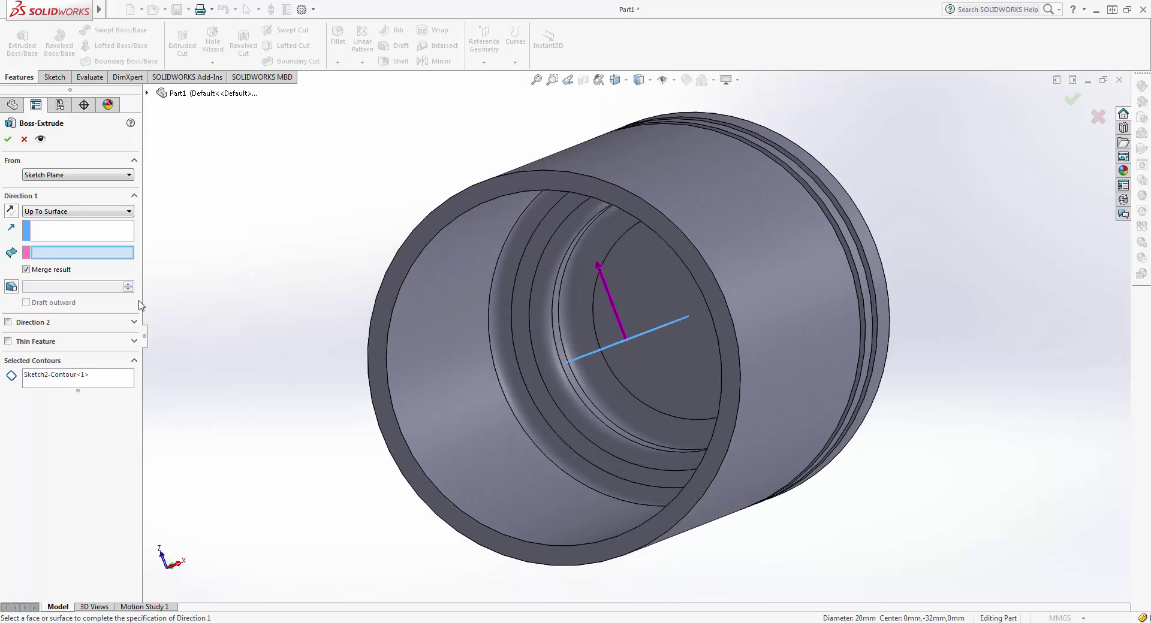
Add Direction 2 as Up To Surface and pick the inner wall faces as both limits
left_click(7, 322)
left_click(50, 338)
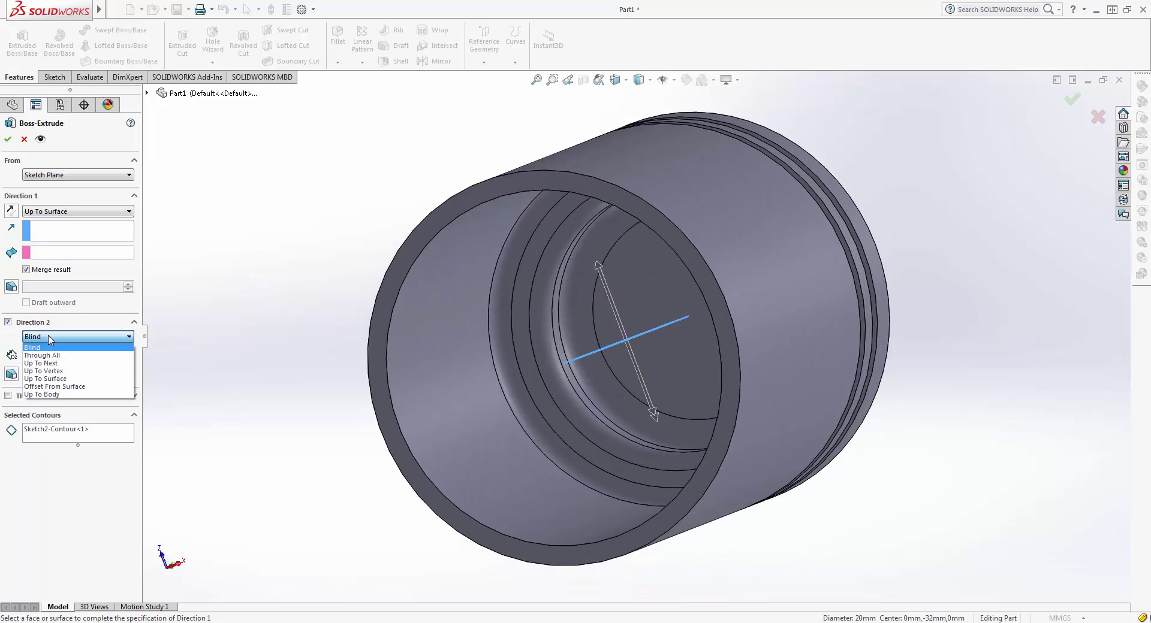
left_click(61, 379)
middle_click_drag(246, 396, 282, 290)
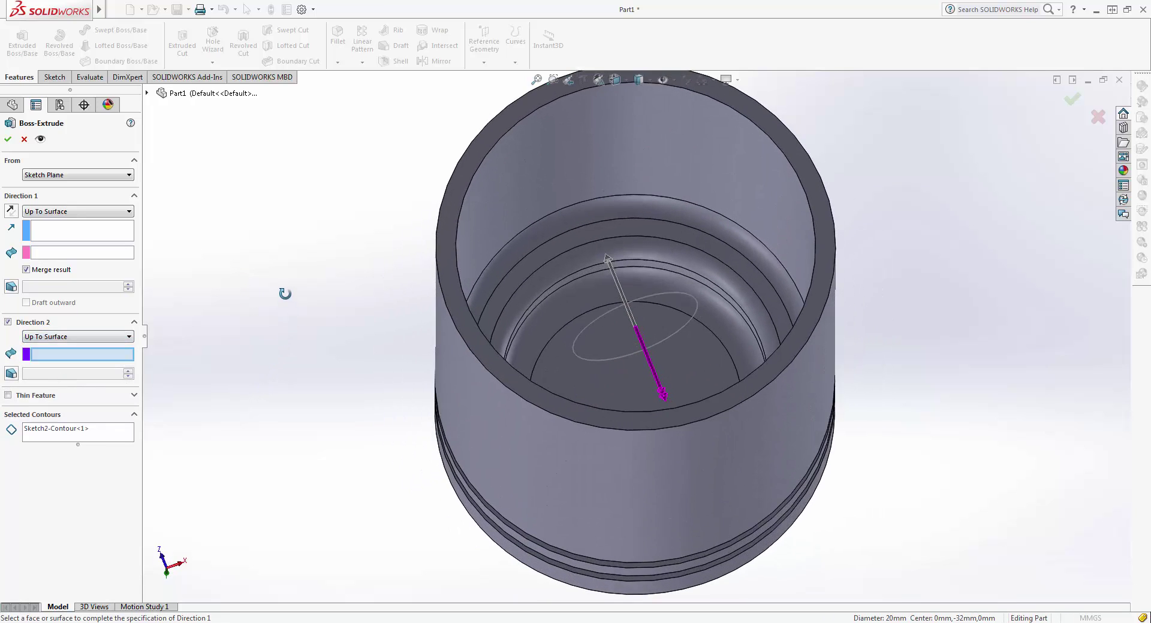
left_click(505, 189)
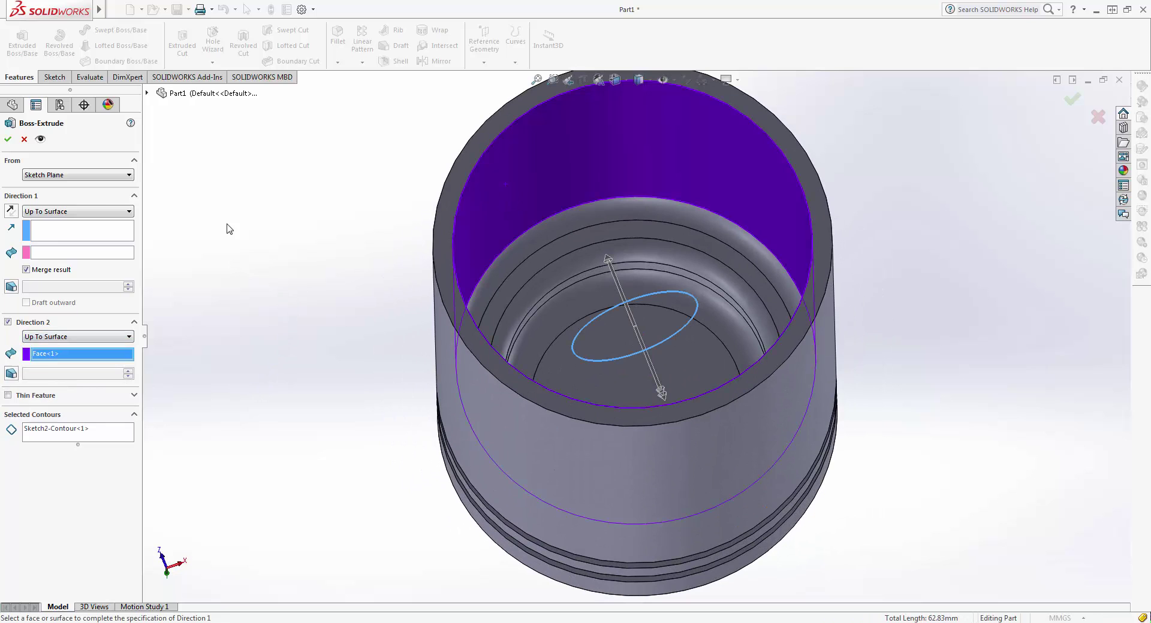
left_click(59, 251)
left_click(531, 206)
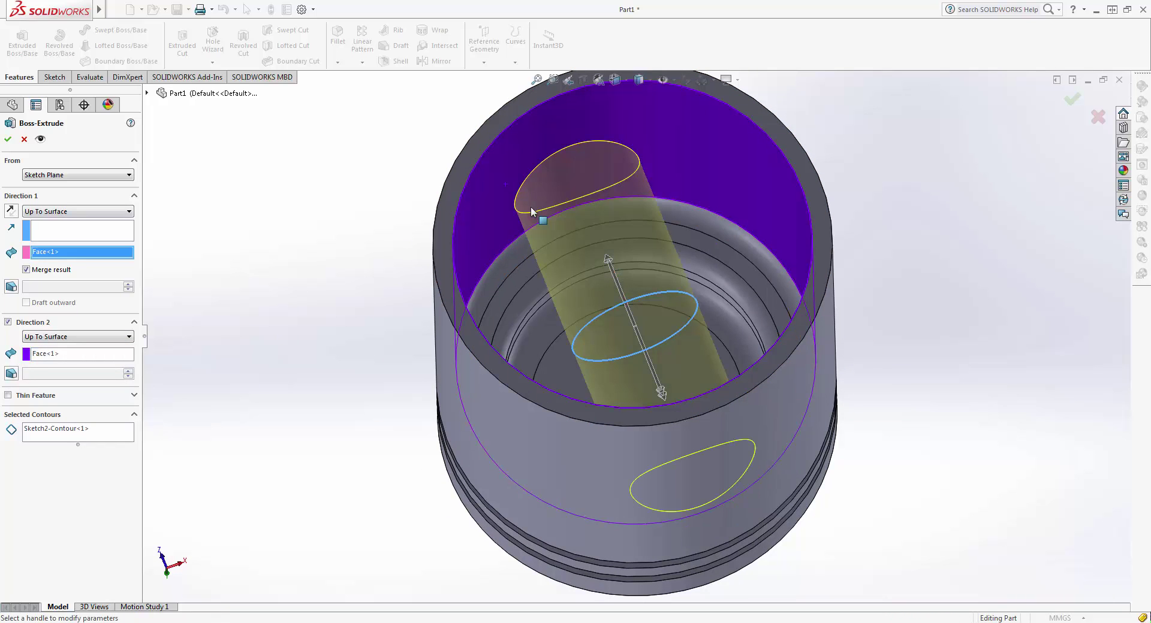
middle_click_drag(257, 198, 270, 414)
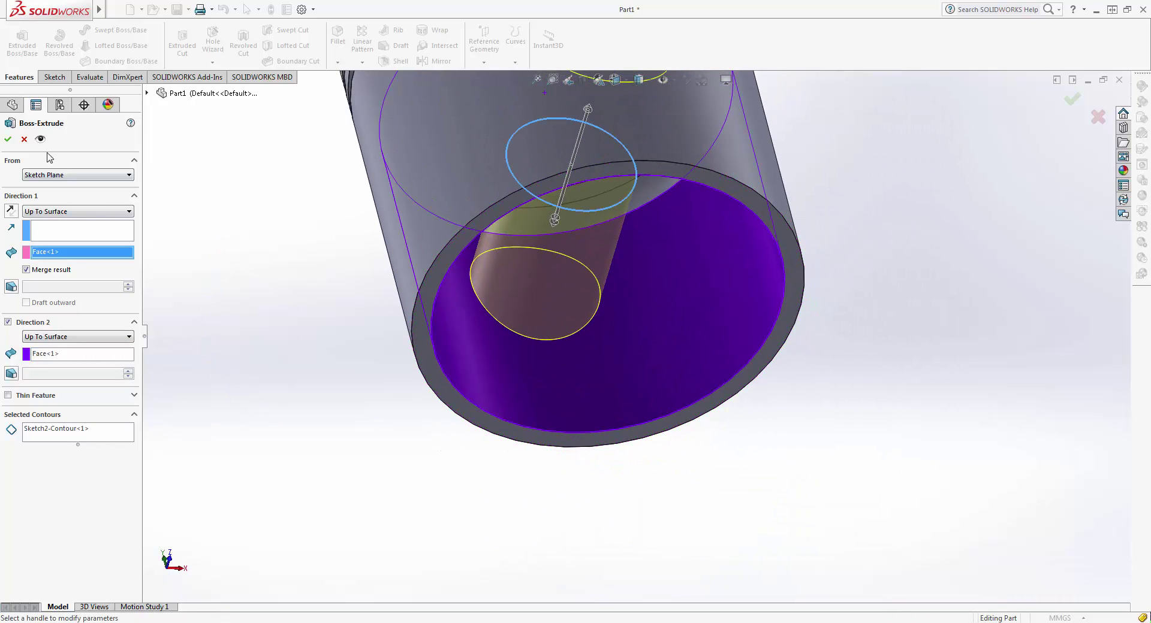
Accept Boss-Extrude1, then fit and orbit the piston to inspect it
left_click(7, 141)
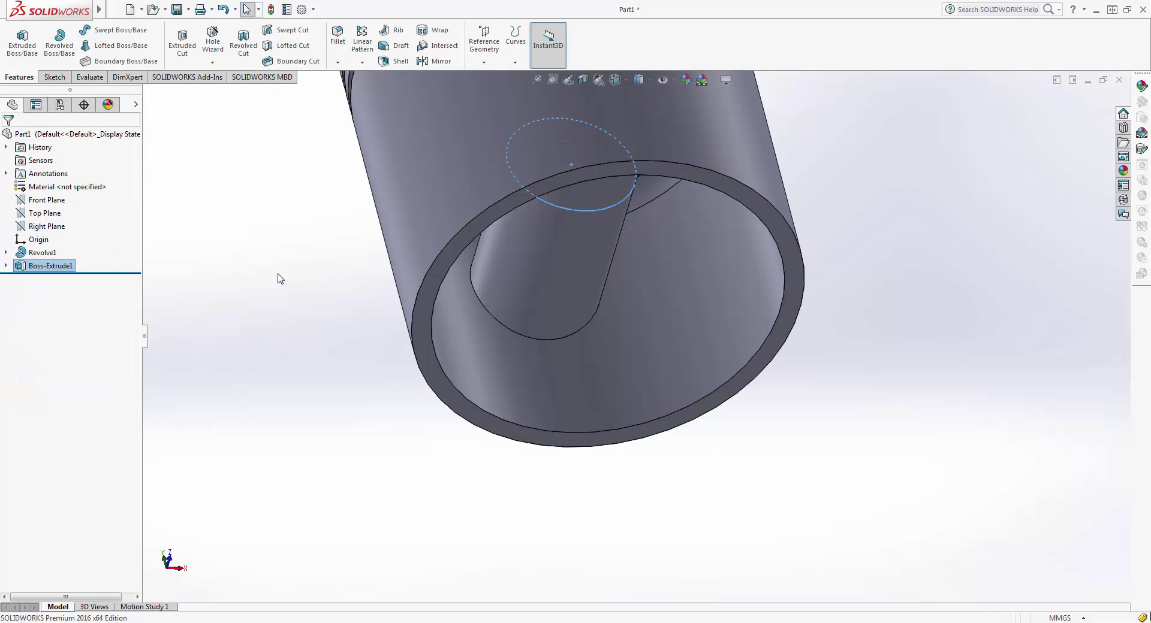
mouse_move(263, 255)
middle_mouse_down()
mouse_move(206, 236)
mouse_move(296, 257)
mouse_move(240, 215)
mouse_move(232, 224)
mouse_move(383, 241)
mouse_move(214, 206)
mouse_move(270, 158)
middle_mouse_up()
key("f")
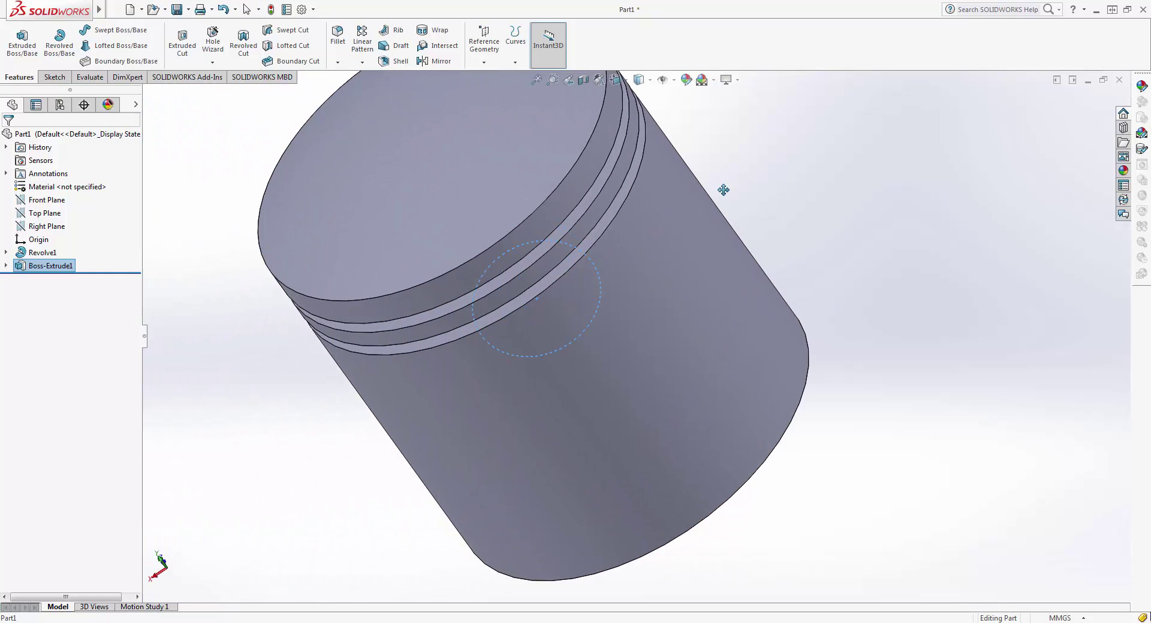
mouse_move(258, 435)
middle_mouse_down()
mouse_move(676, 377)
mouse_move(510, 408)
middle_mouse_up()
left_click_drag(492, 336, 566, 482)
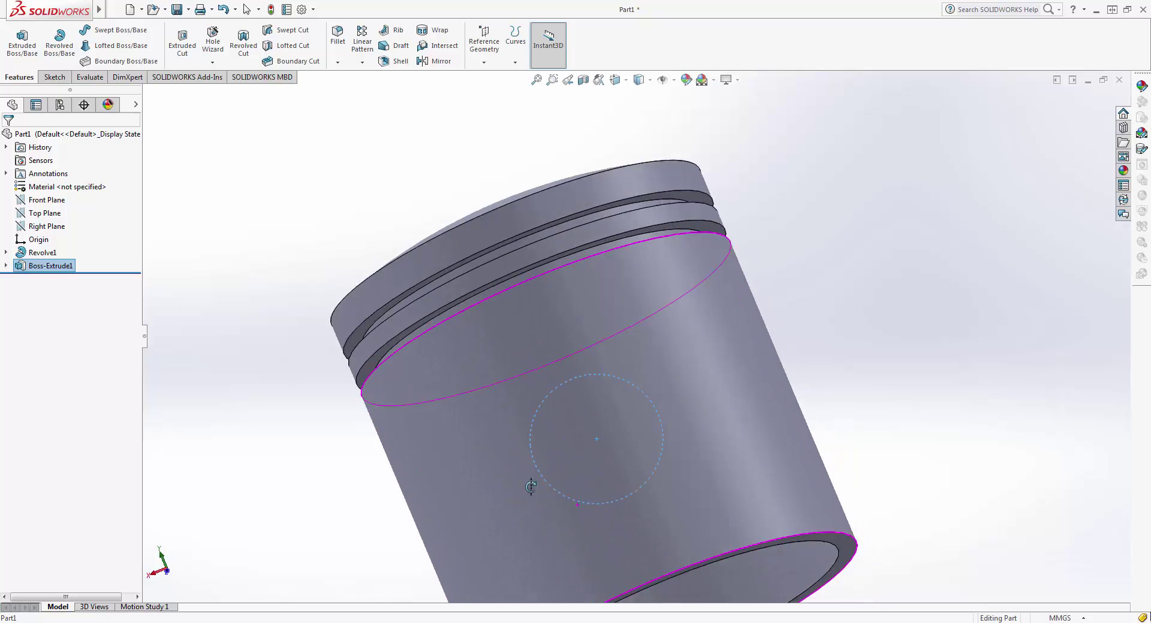
Select the Front Plane in the tree and open its shortcut menu
key("Escape")
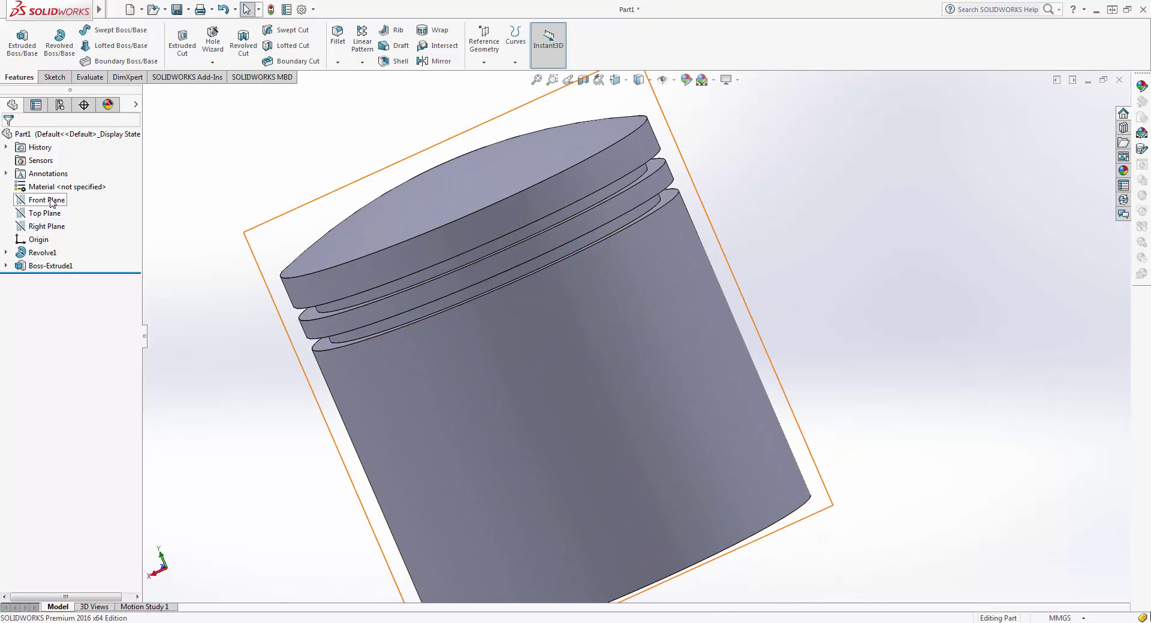
left_click(53, 201)
right_click(50, 205)
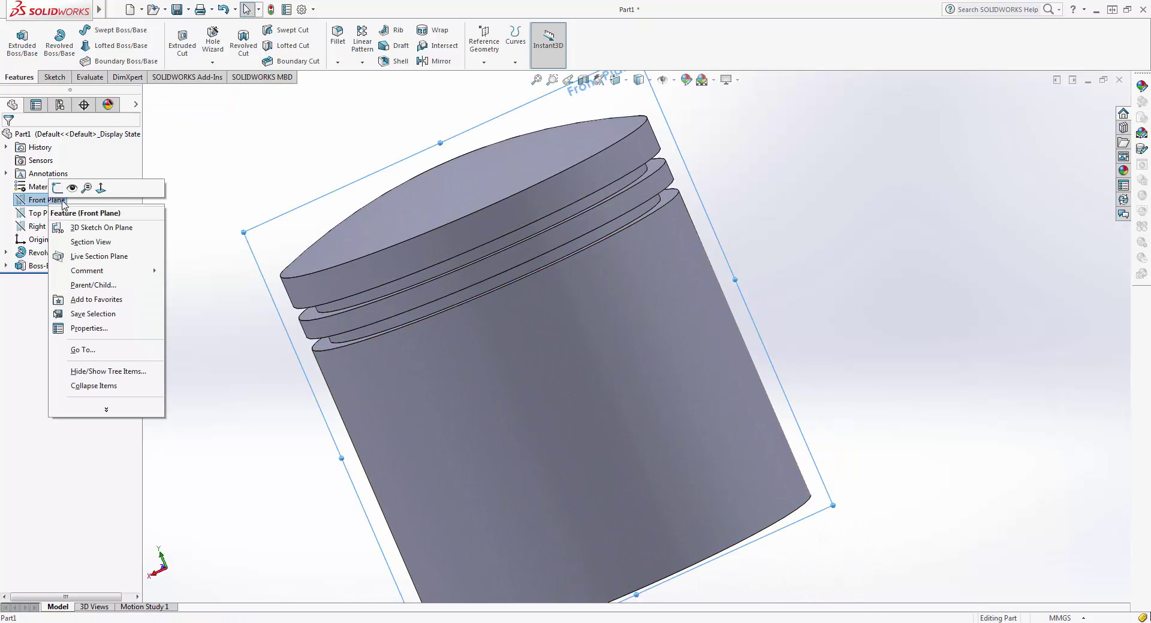
Start Sketch3 on the Front Plane and view it Normal To
left_click(65, 182)
right_click(58, 203)
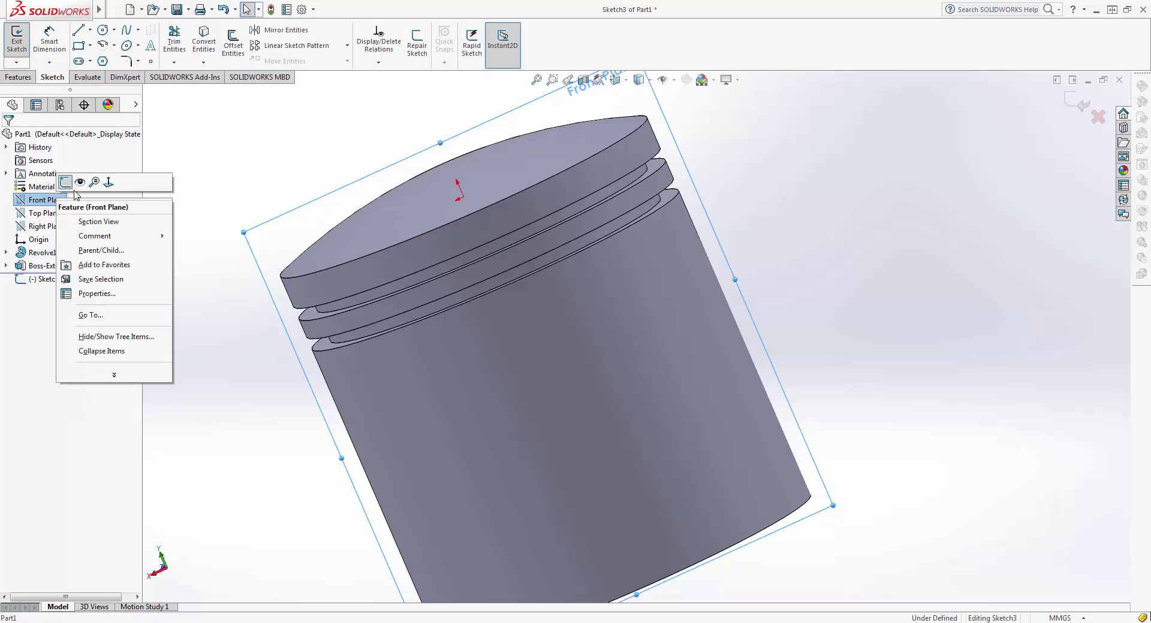
left_click(109, 183)
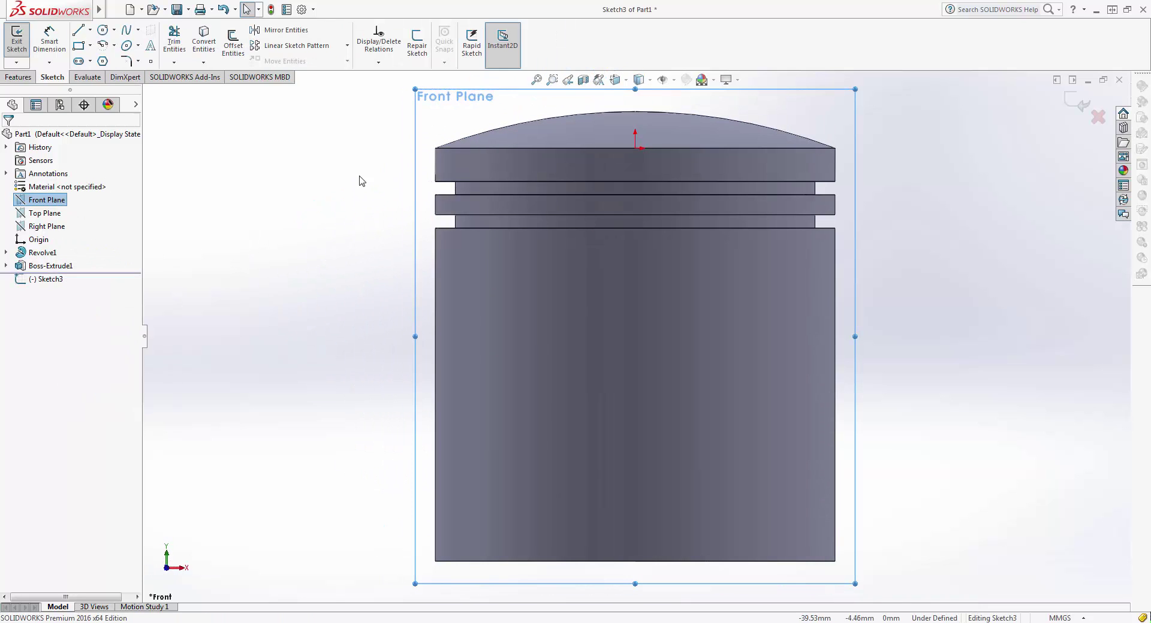
Draw an 8 mm radius circle centred on the piston's centre line
left_click(103, 32)
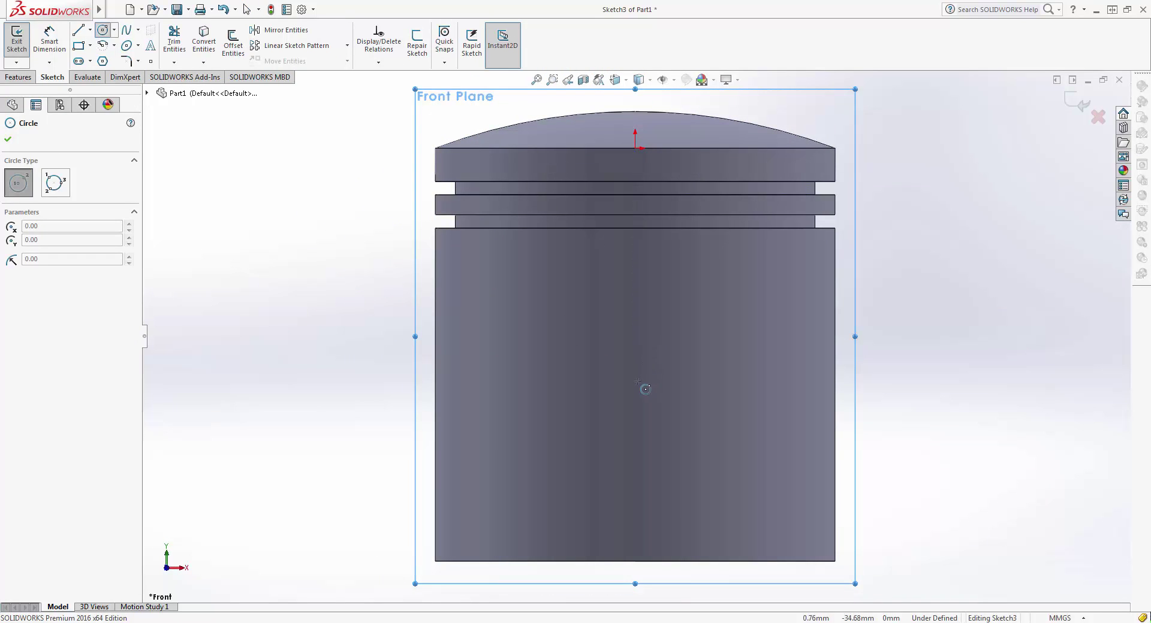
left_click(635, 357)
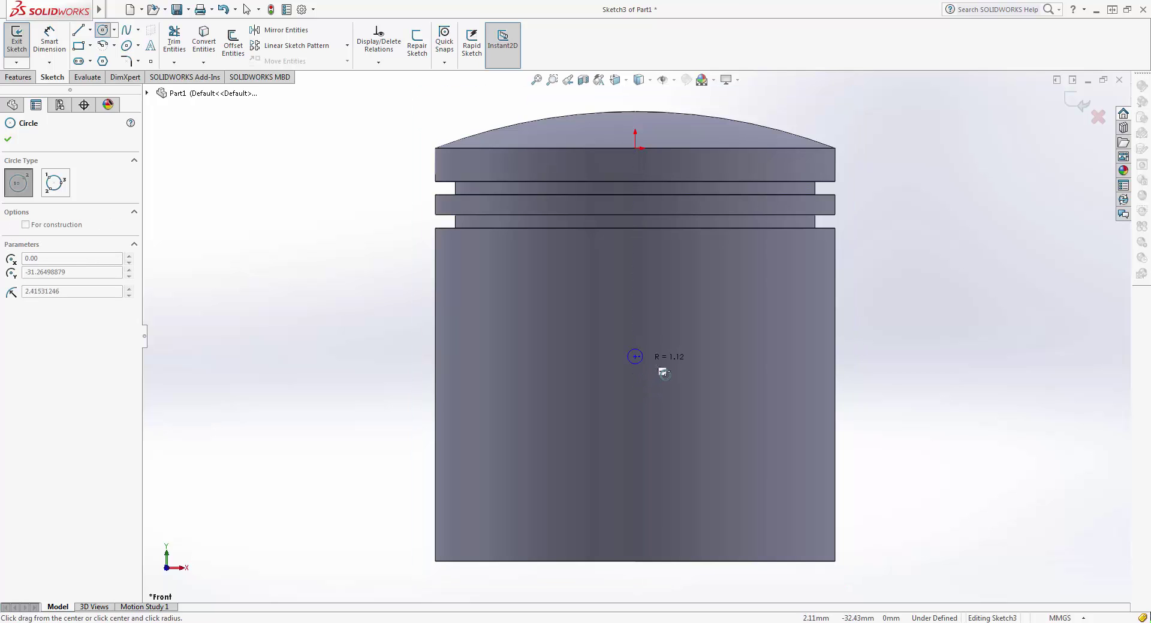
left_click(677, 374)
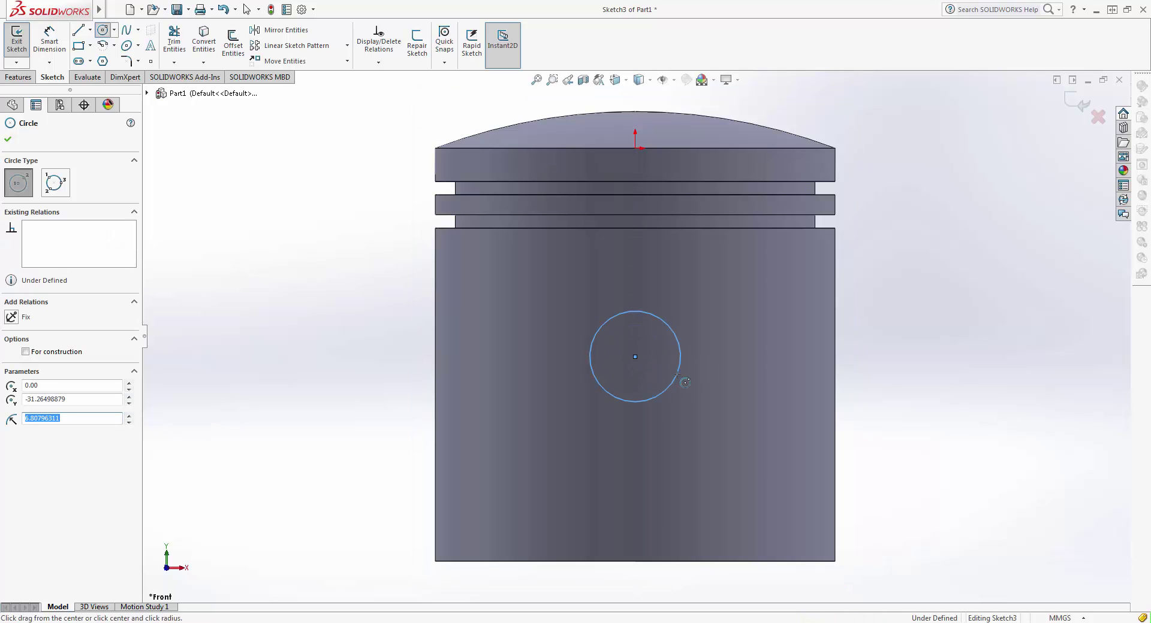
key("Return")
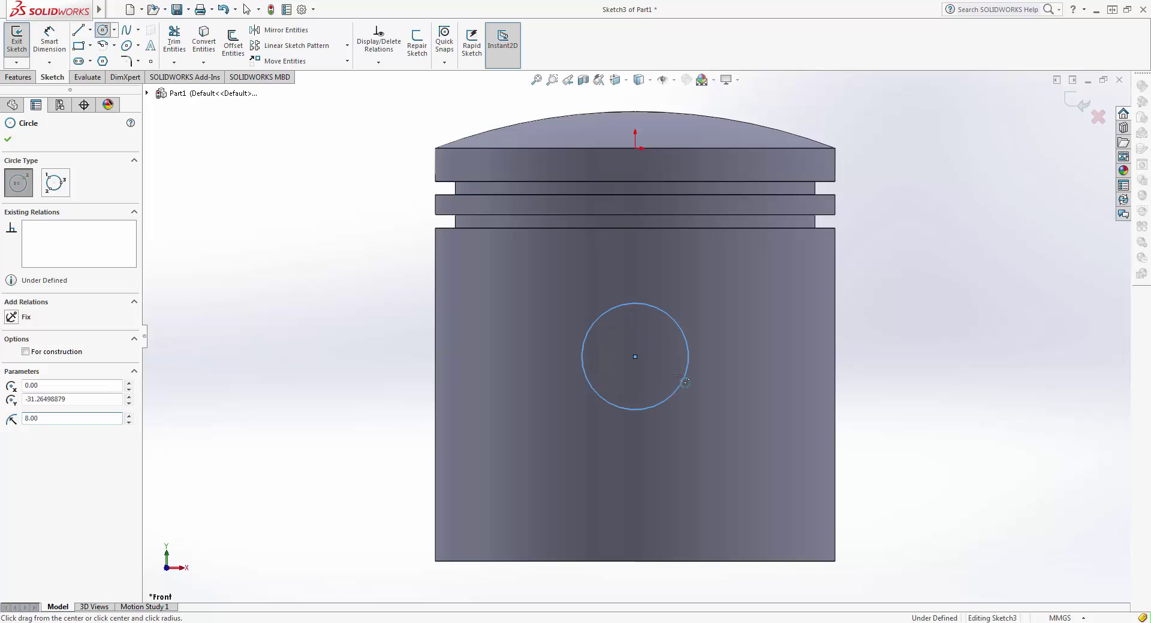
left_click(8, 141)
Dimension the circle Ø16 with its centre 32 mm below the top edge, then exit the sketch
left_click(50, 42)
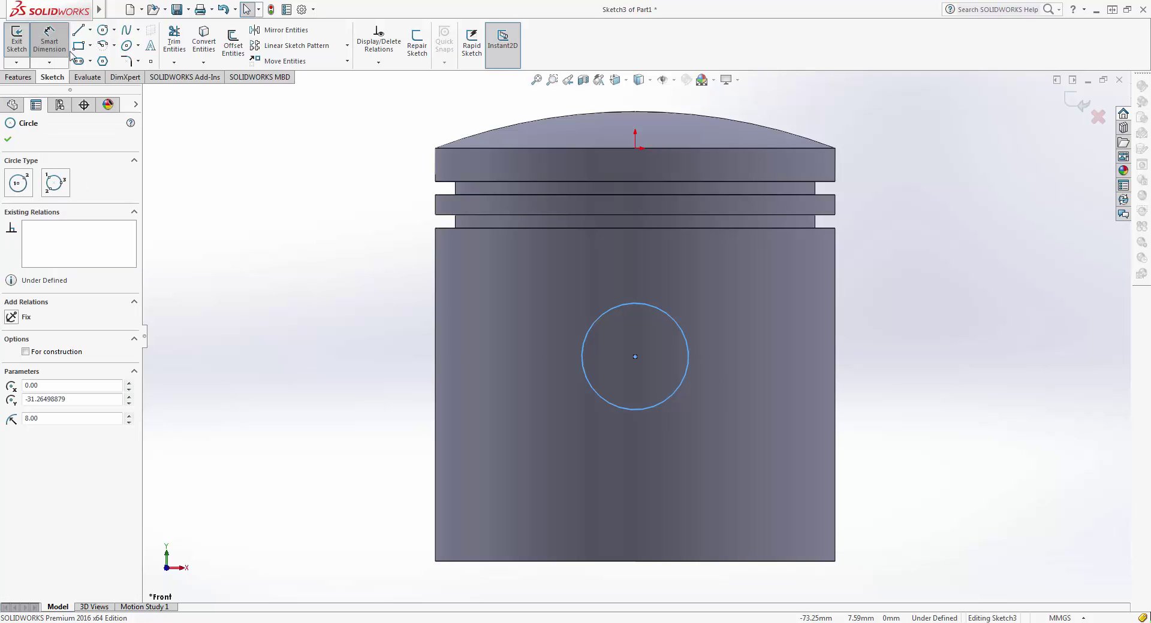
left_click(590, 386)
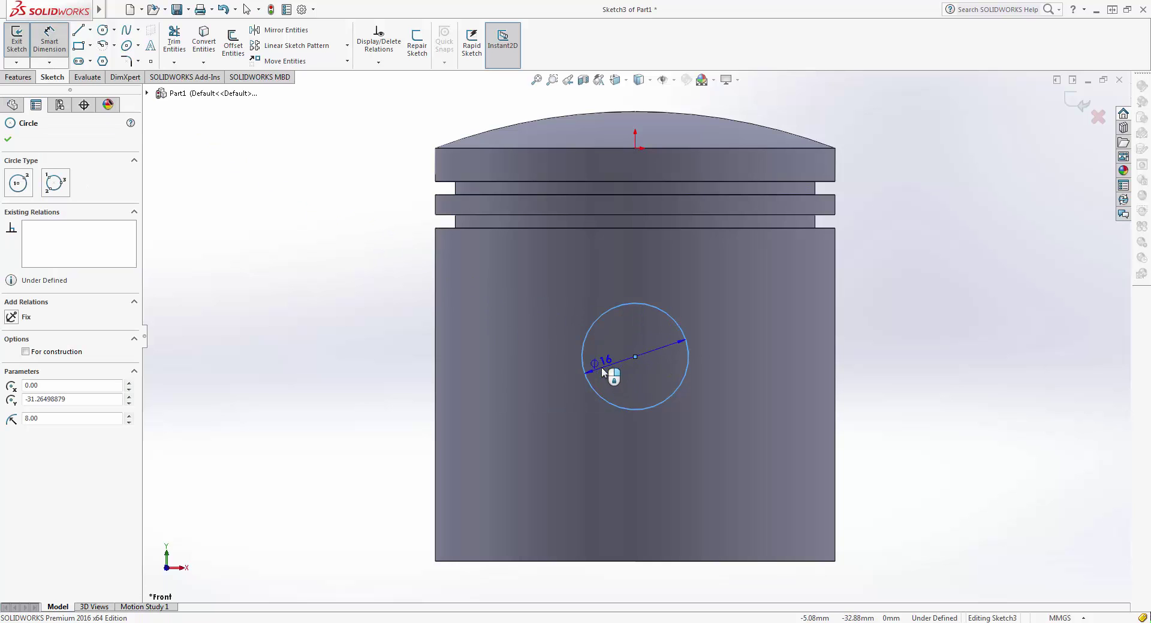
left_click(618, 384)
key("Return")
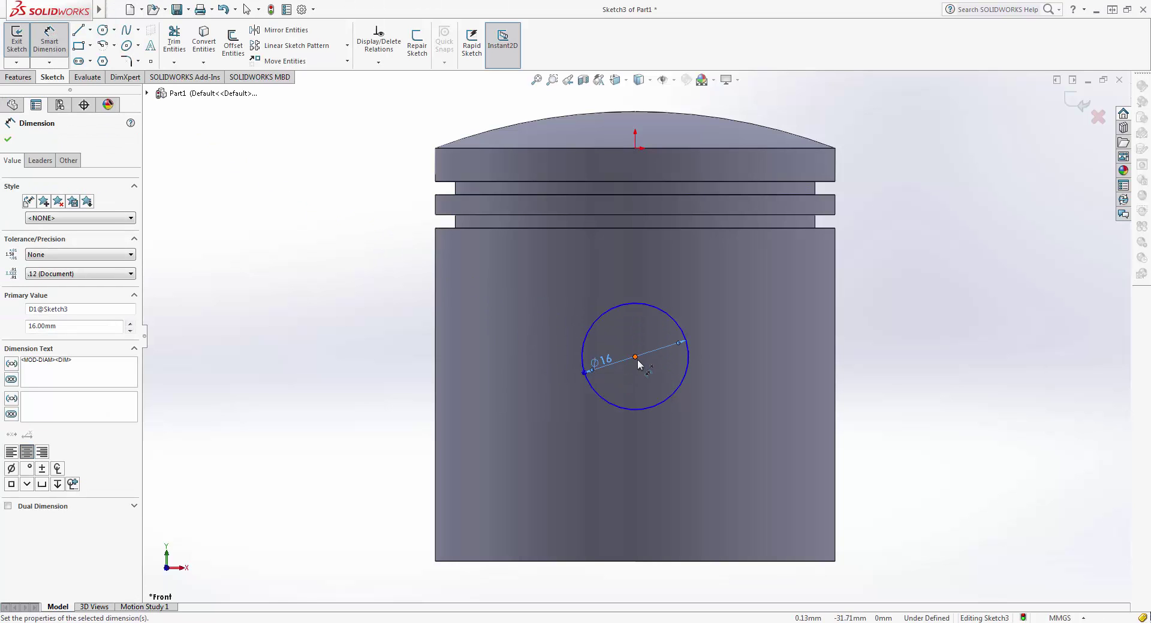
left_click(635, 357)
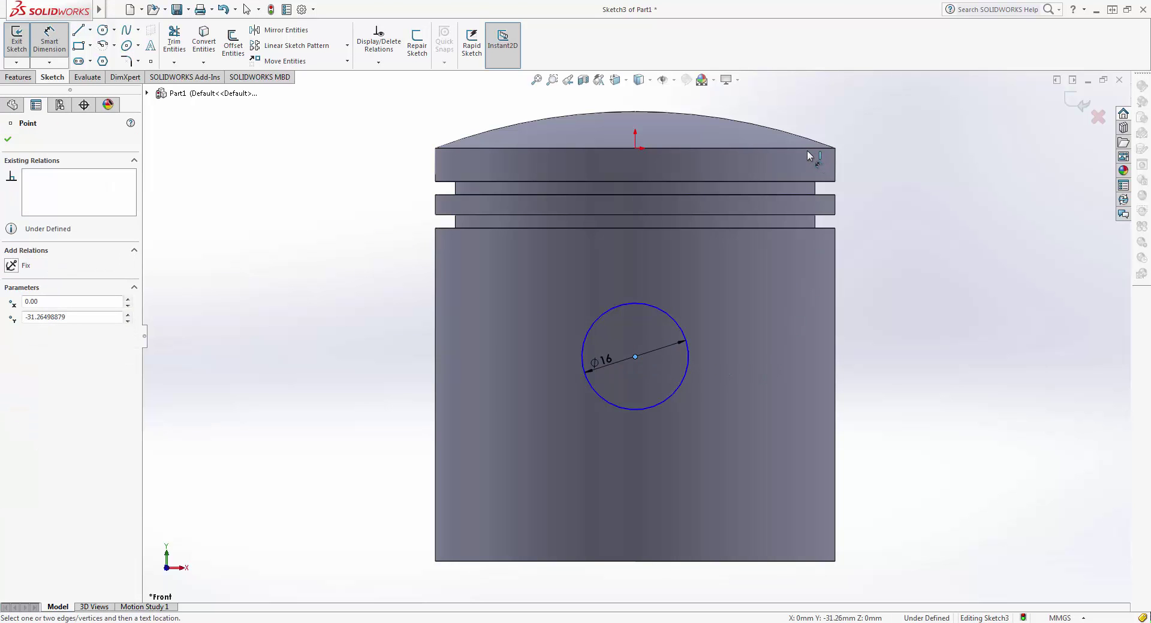
left_click(808, 154)
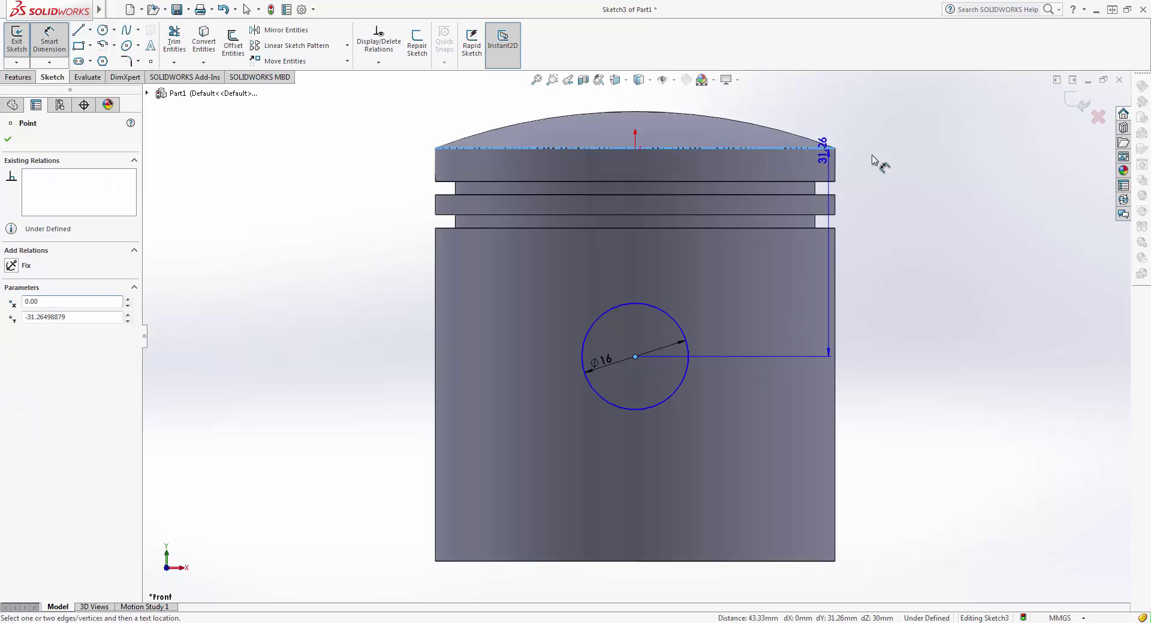
left_click(918, 294)
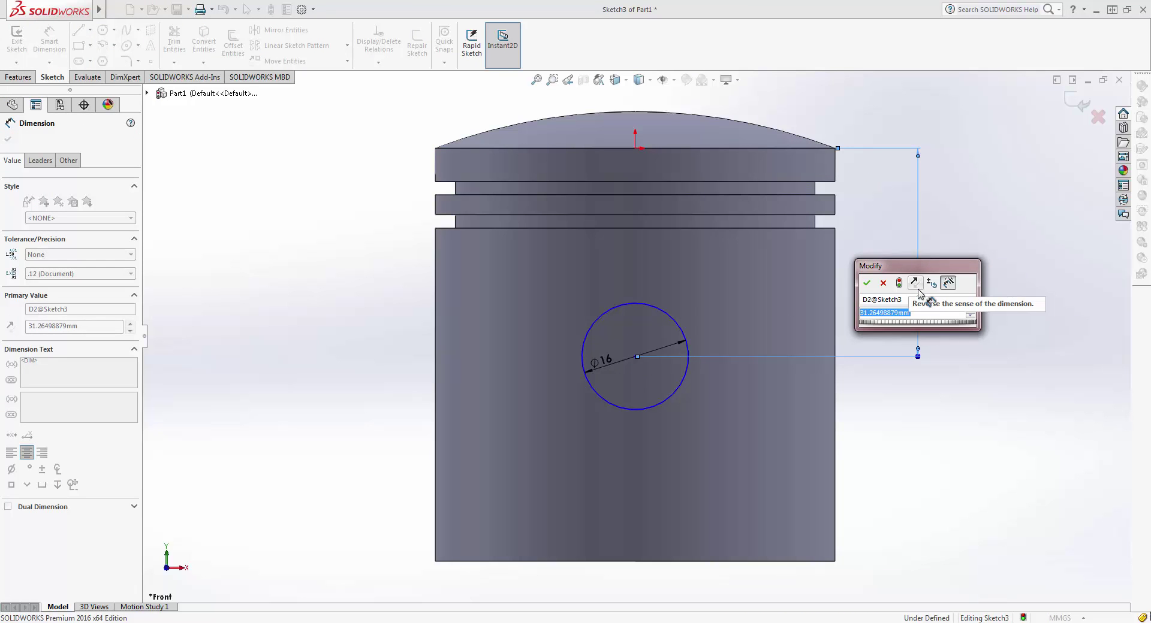
key("Return")
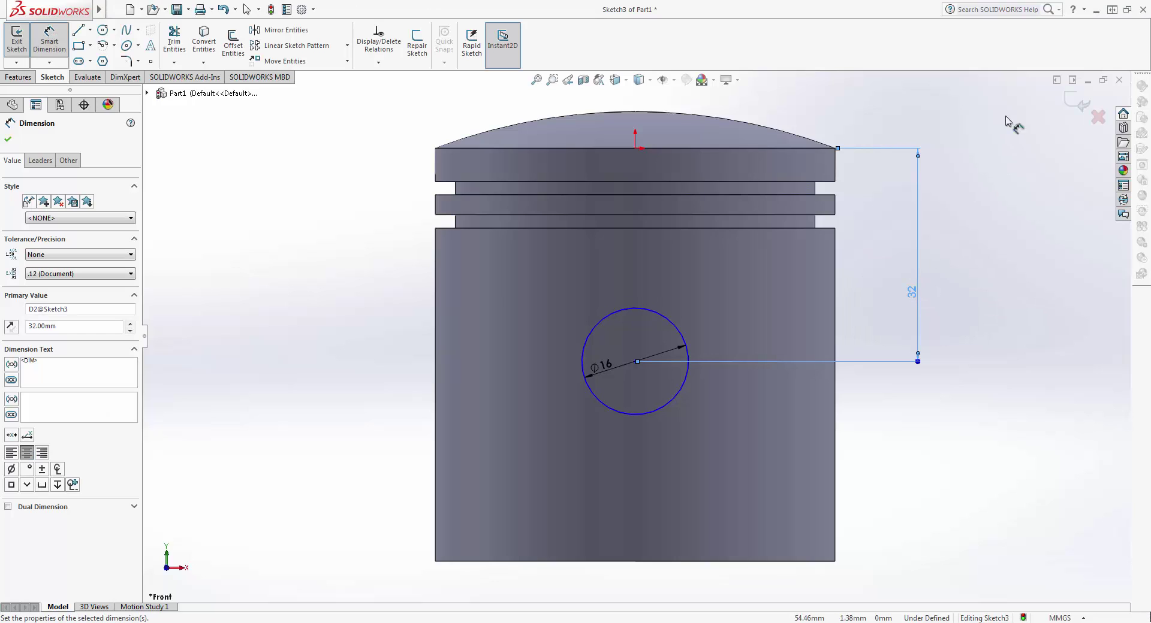
left_click(1069, 105)
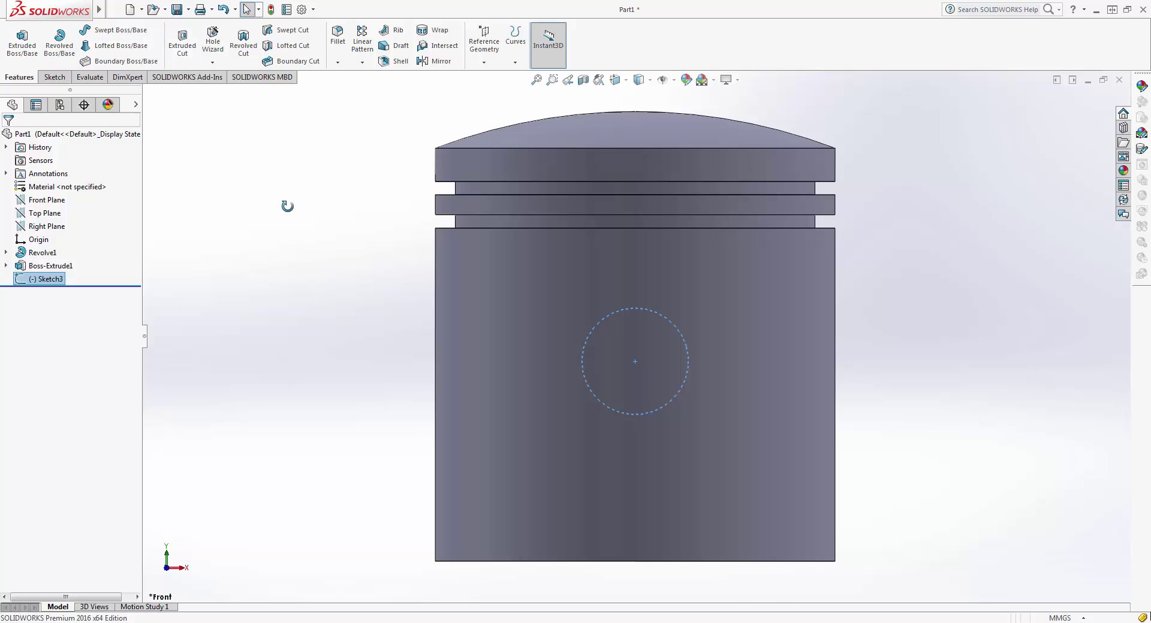
Extrude-cut Sketch3's Ø16 circle Through All in both directions, then orbit to inspect the bore
left_click(187, 39)
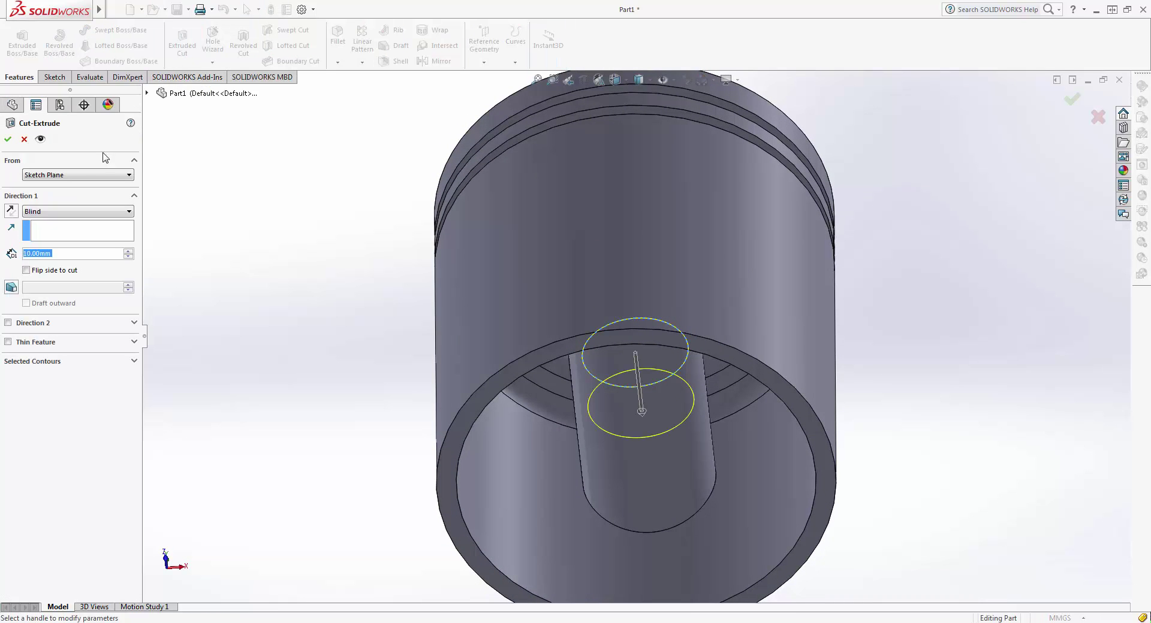
left_click(68, 211)
left_click(64, 231)
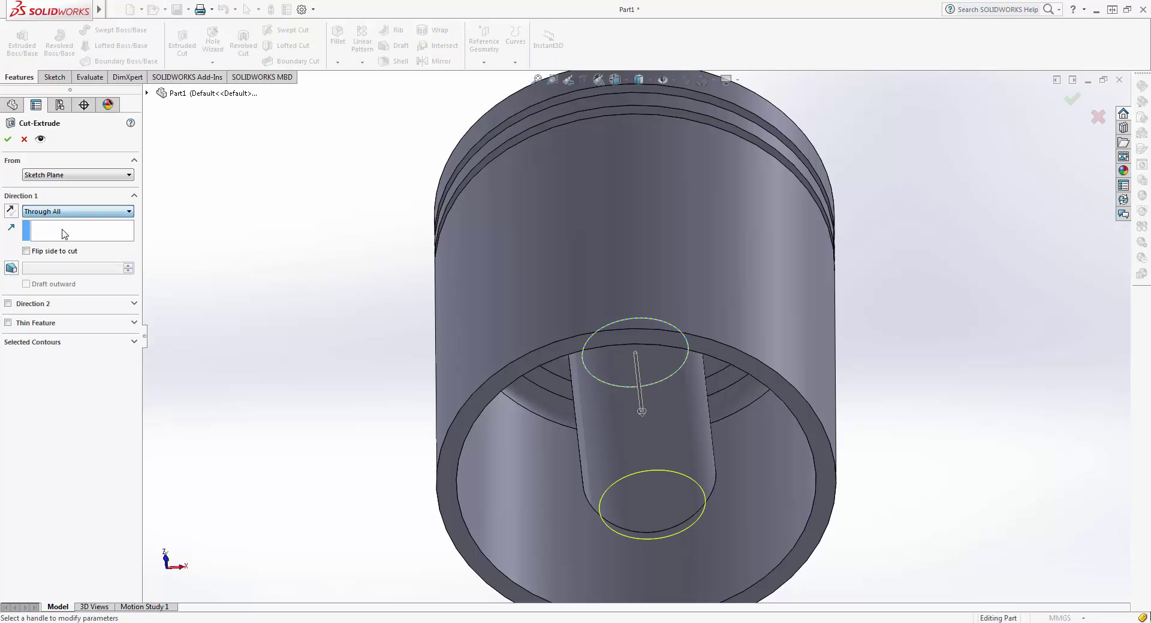
left_click(9, 303)
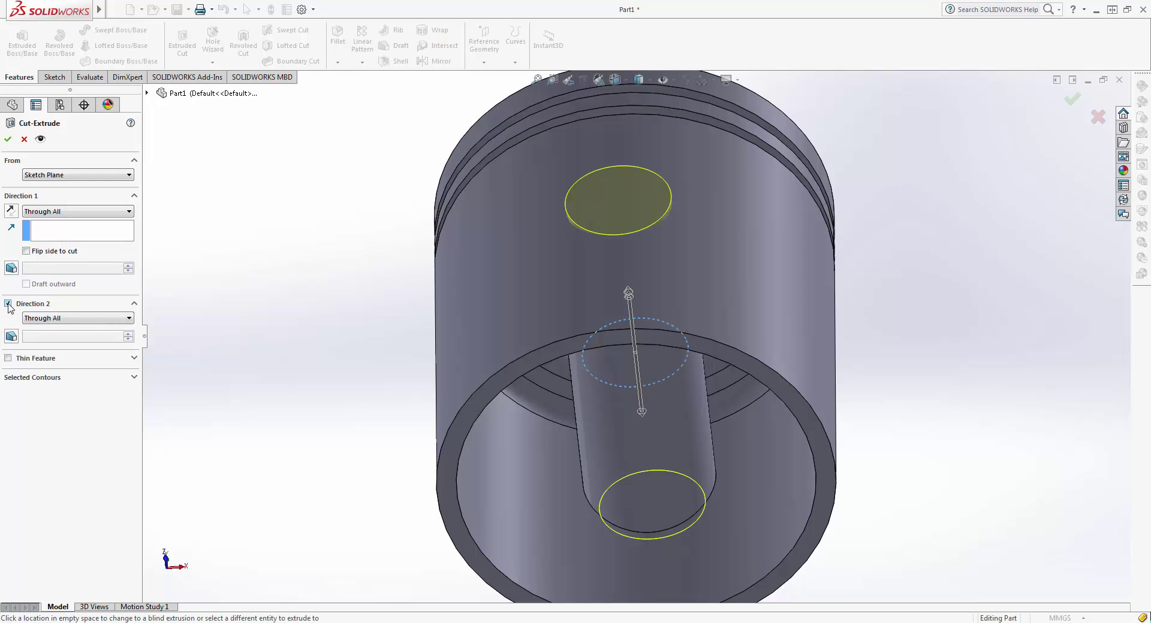
left_click(8, 139)
middle_click_drag(610, 120, 632, 277)
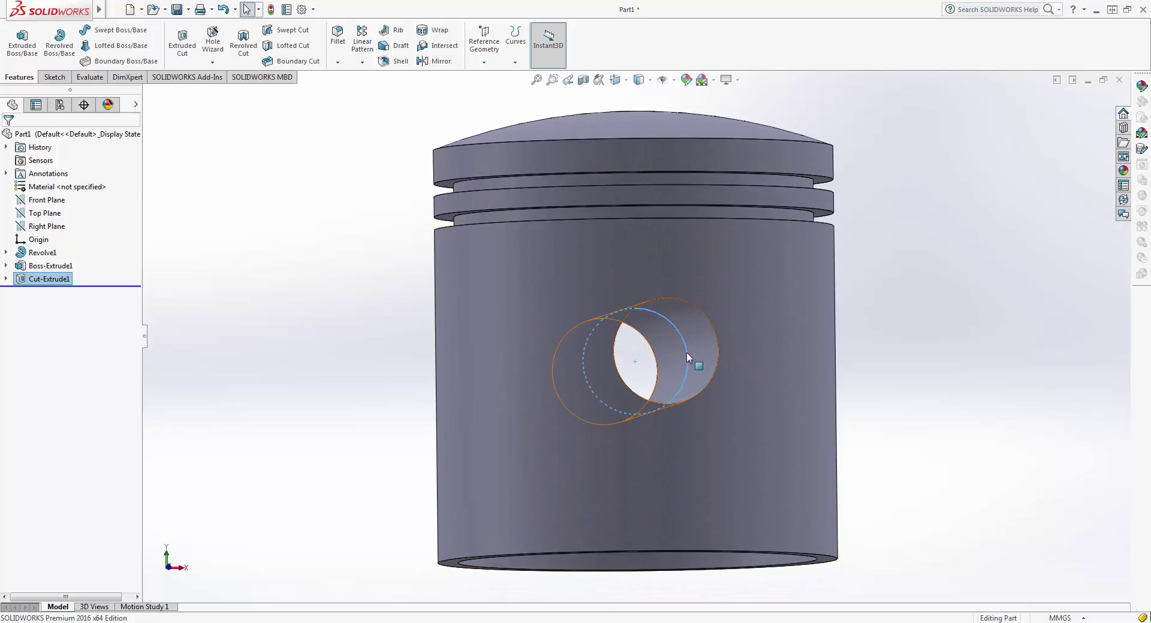
Orbit to look into the piston's open underside and select its annular bottom face
mouse_move(687, 357)
middle_mouse_down()
mouse_move(627, 142)
mouse_move(364, 332)
middle_mouse_up()
left_click(624, 142)
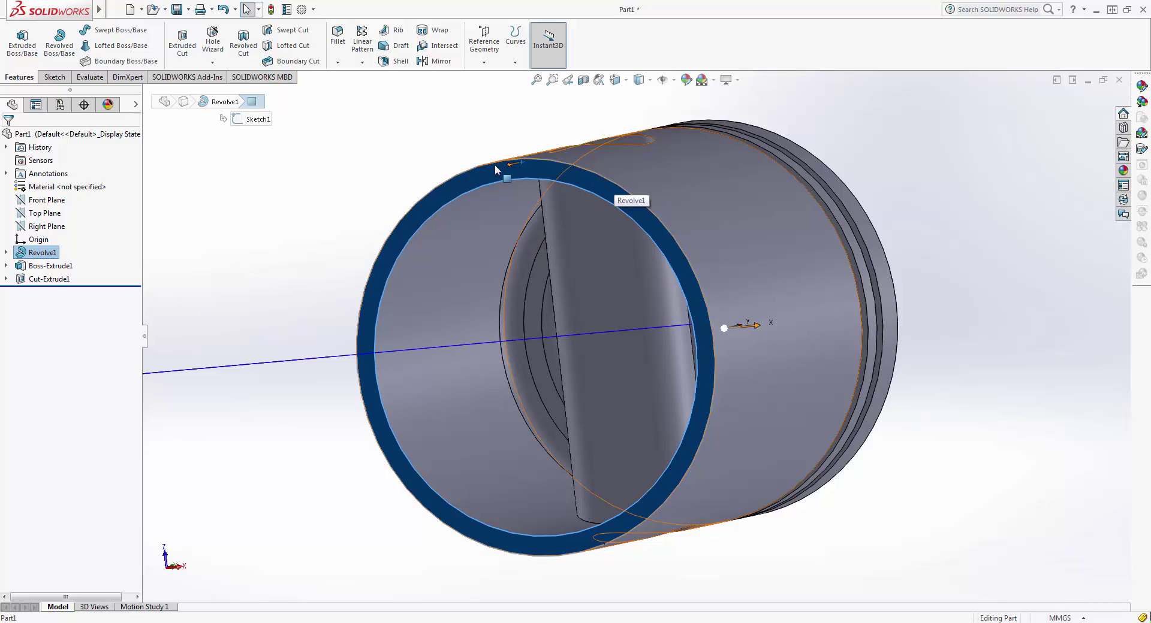
mouse_move(325, 231)
middle_mouse_down()
mouse_move(318, 268)
mouse_move(288, 247)
middle_mouse_up()
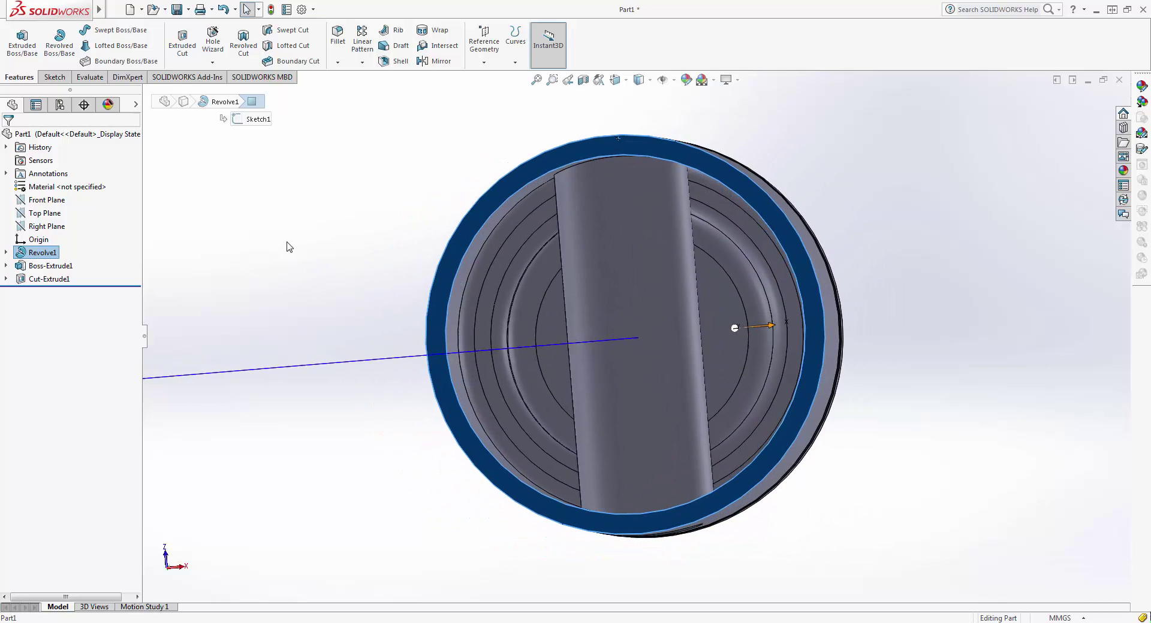
right_click(487, 197)
Start Sketch4 on the bottom face and draw an origin line plus a four-sided outline across the boss
left_click(510, 180)
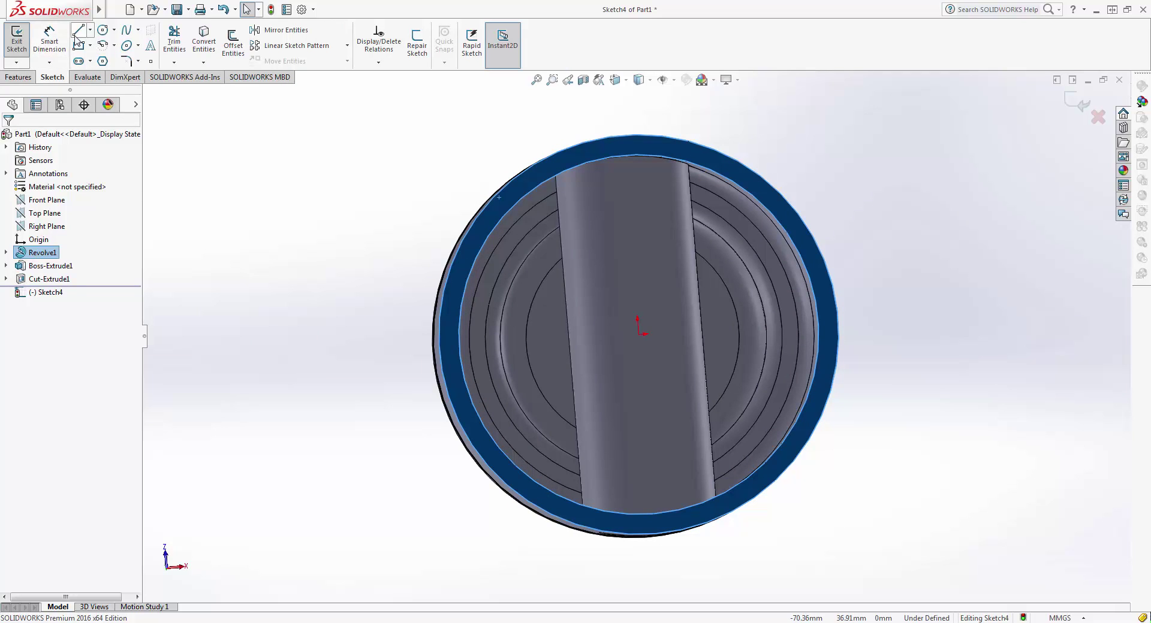
left_click(78, 30)
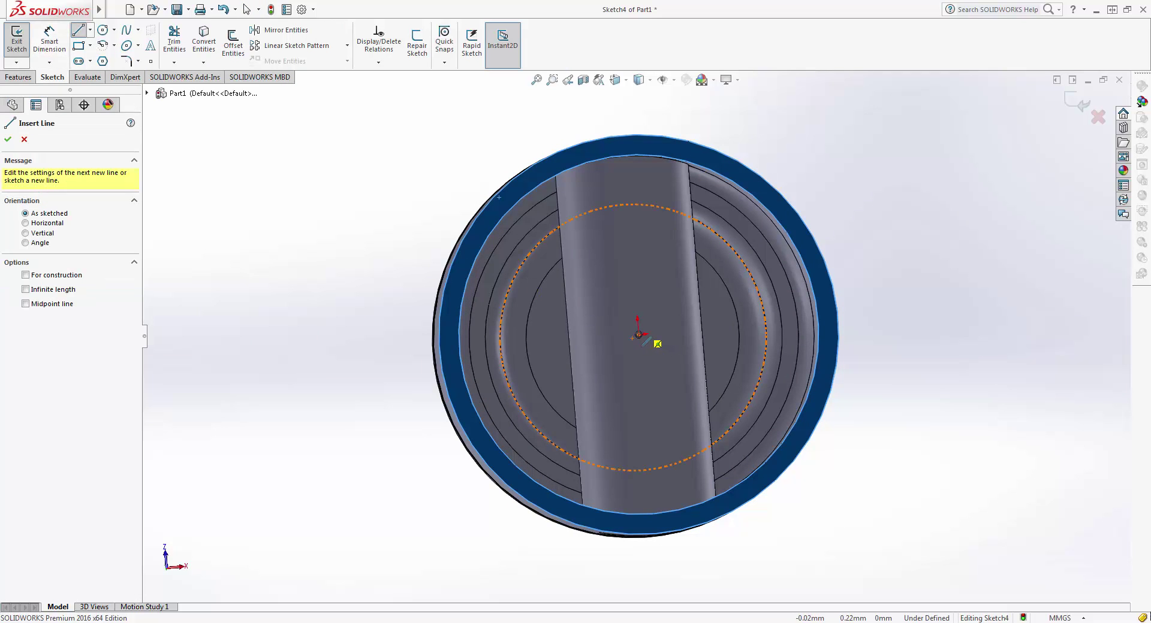
left_click(636, 334)
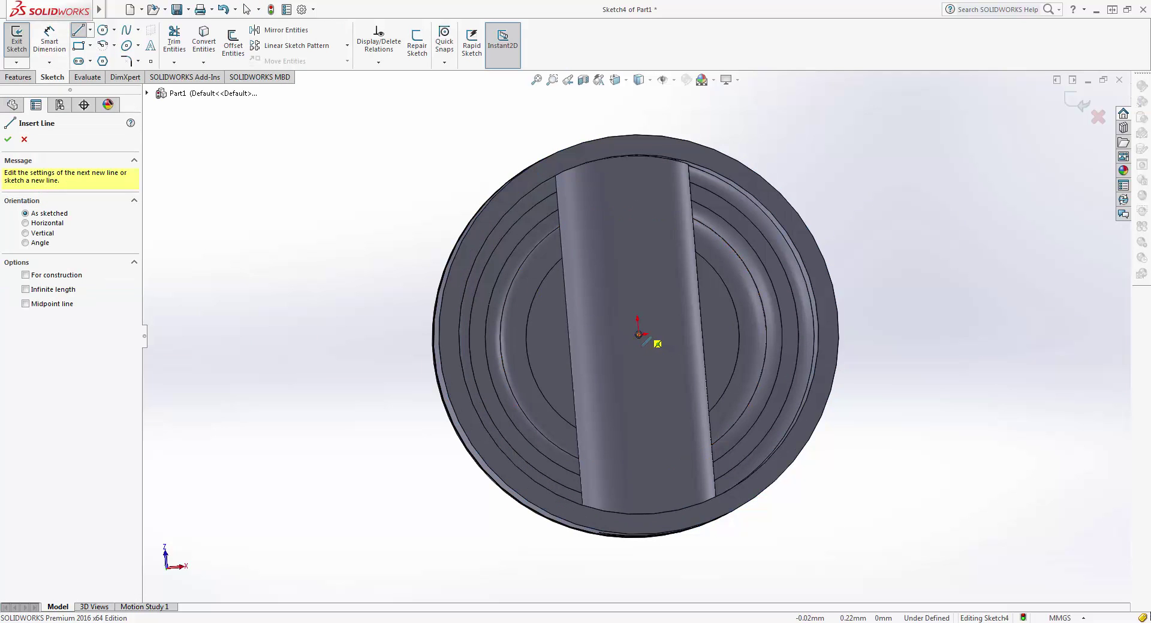
left_click(724, 328)
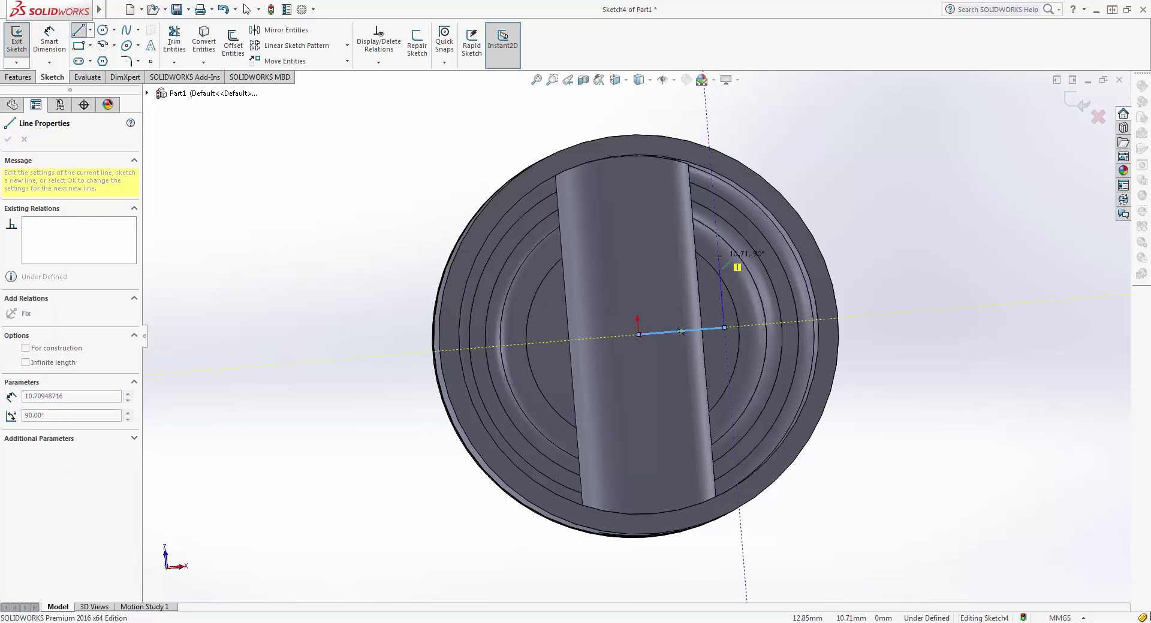
left_click(718, 256)
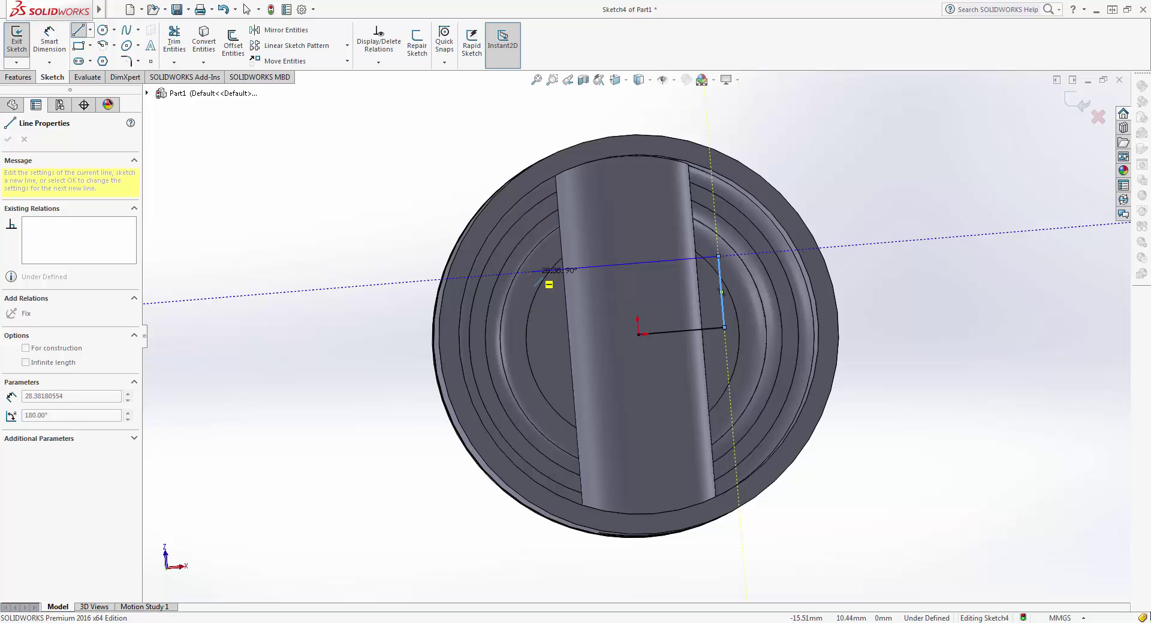
left_click(530, 274)
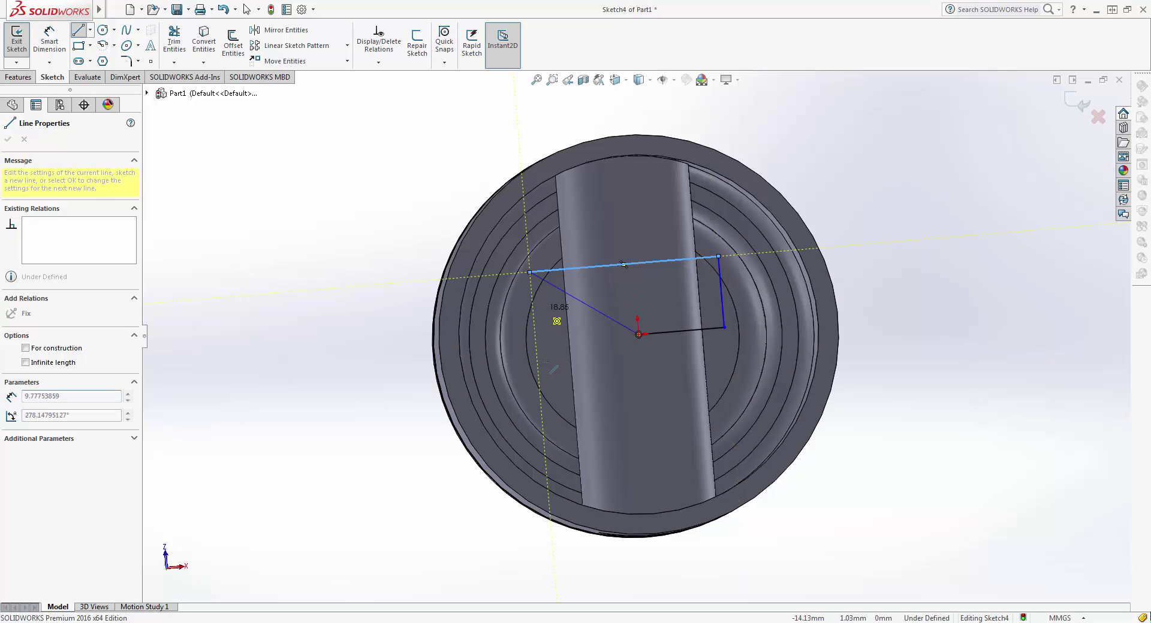
left_click(541, 415)
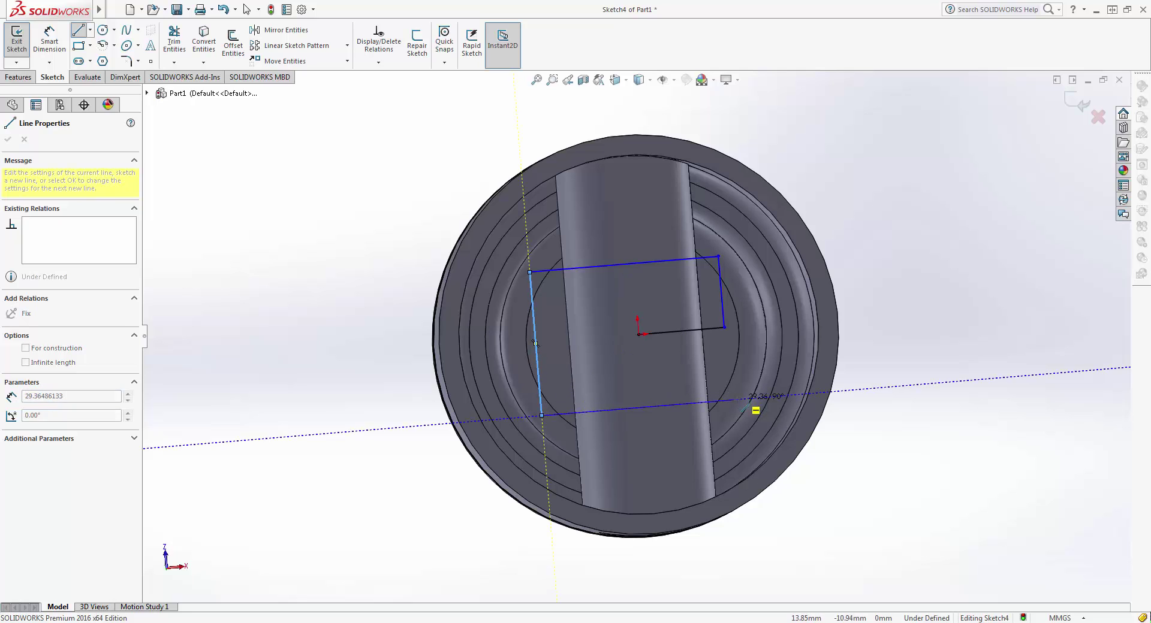
left_click(737, 400)
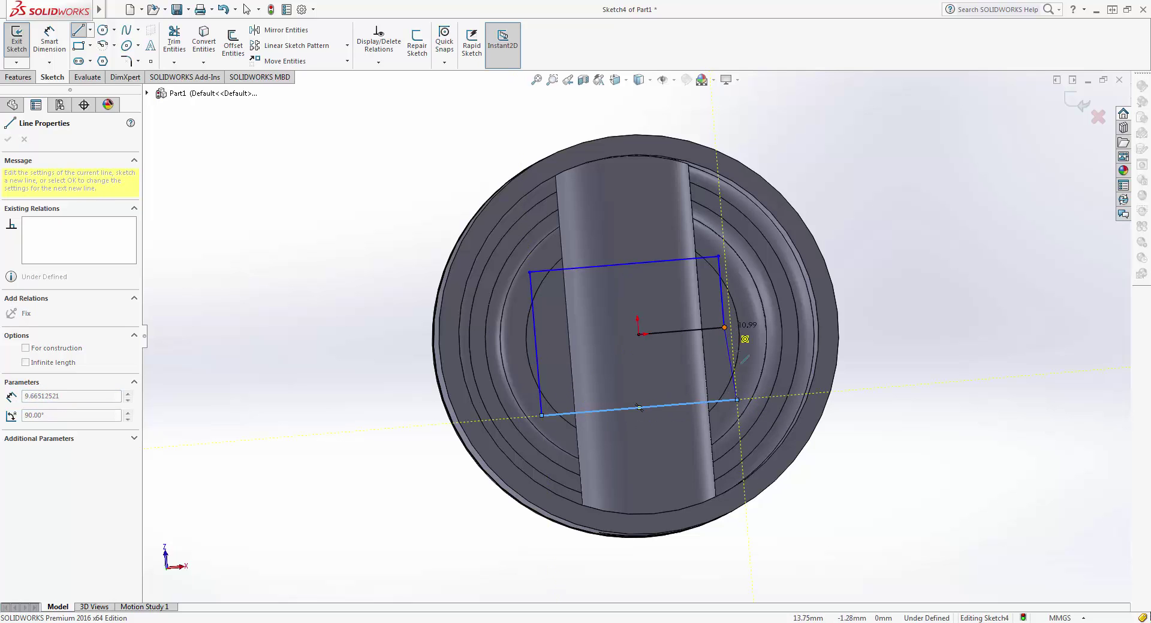
key("Escape")
Drag the bottom-right corner into line with the right edge and add a short closing line
left_click(721, 401)
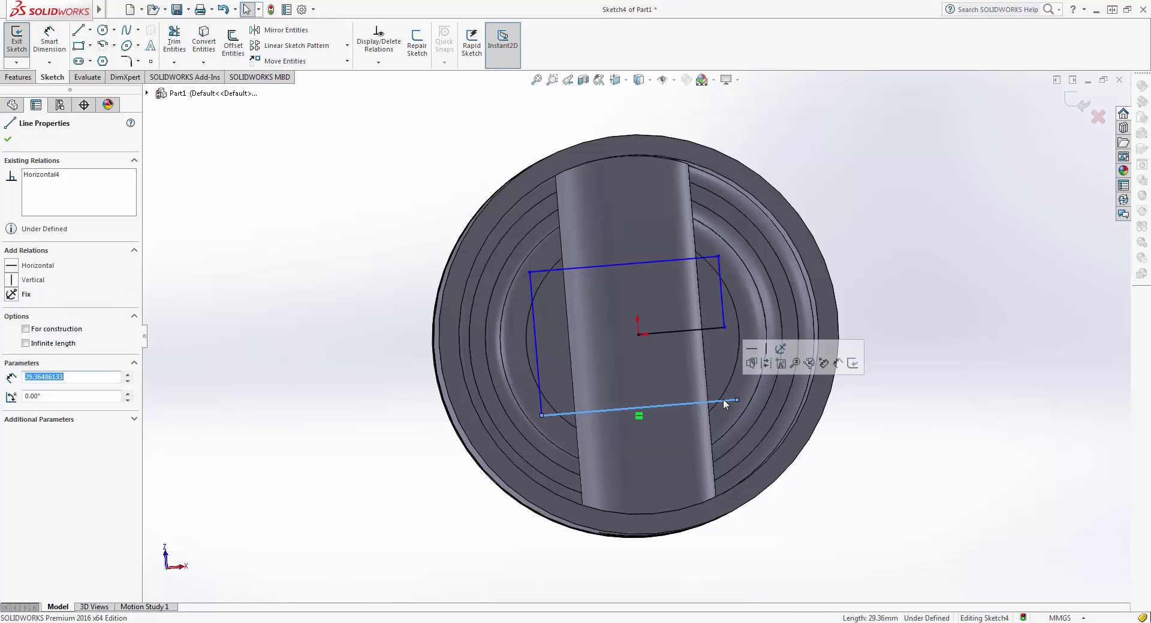
left_click(733, 401)
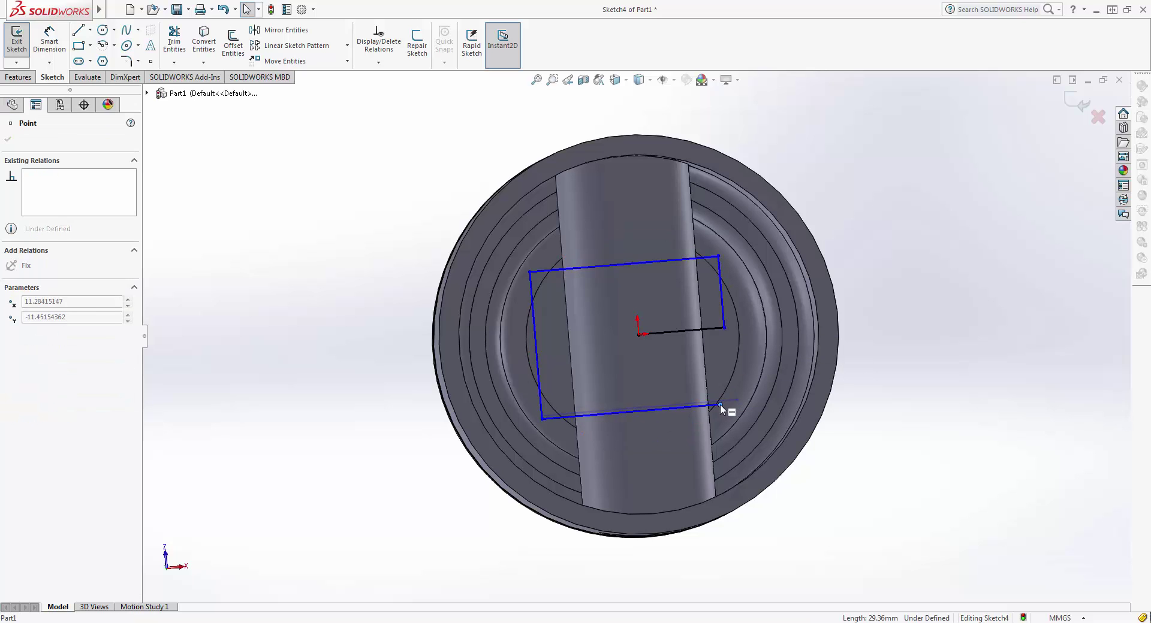
left_click_drag(721, 404, 730, 399)
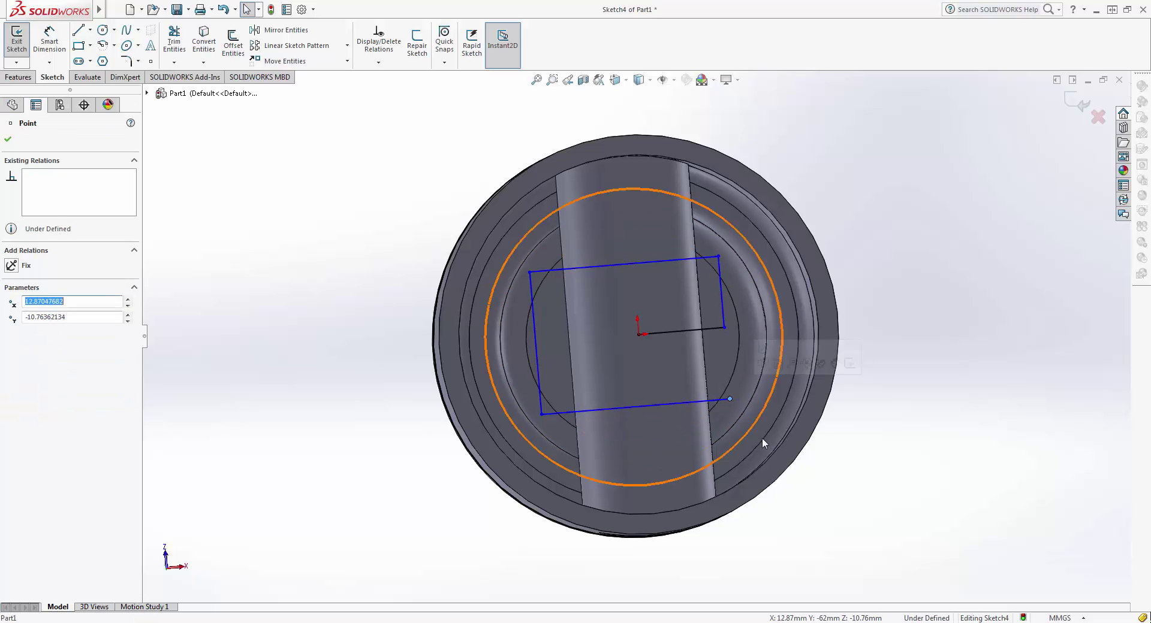
left_click(180, 110)
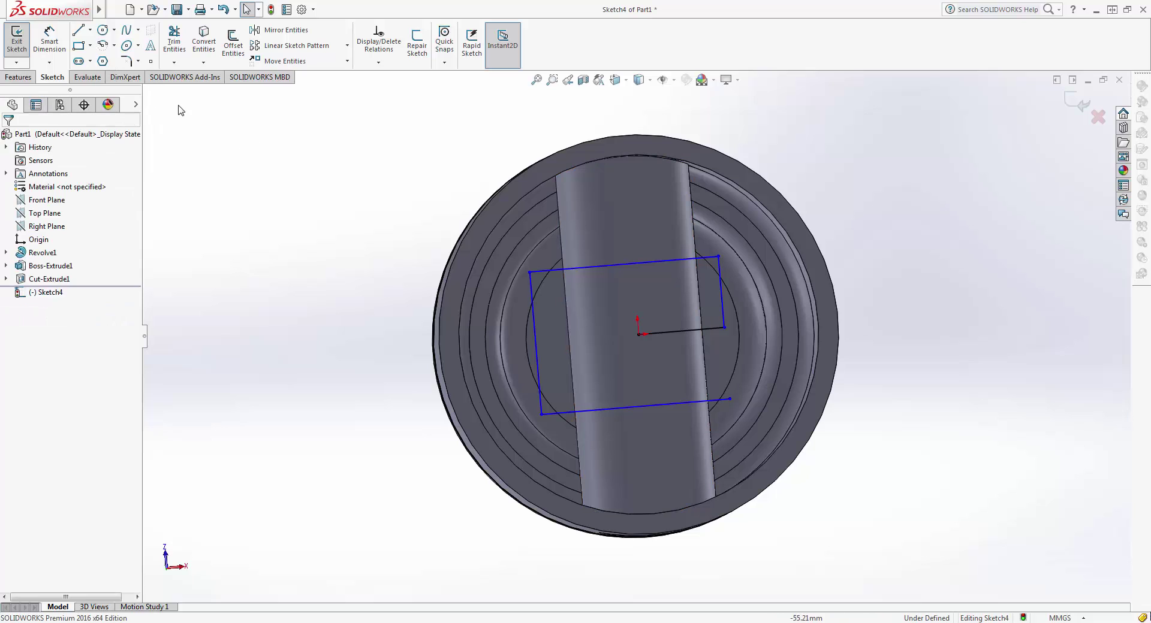
left_click(79, 31)
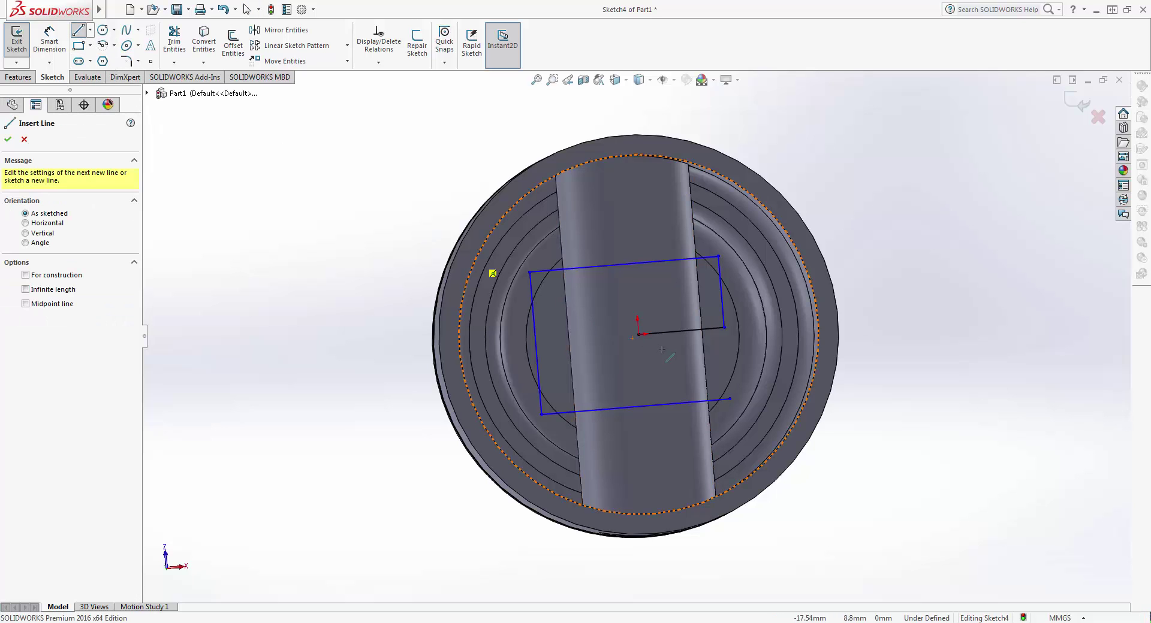
left_click(732, 339)
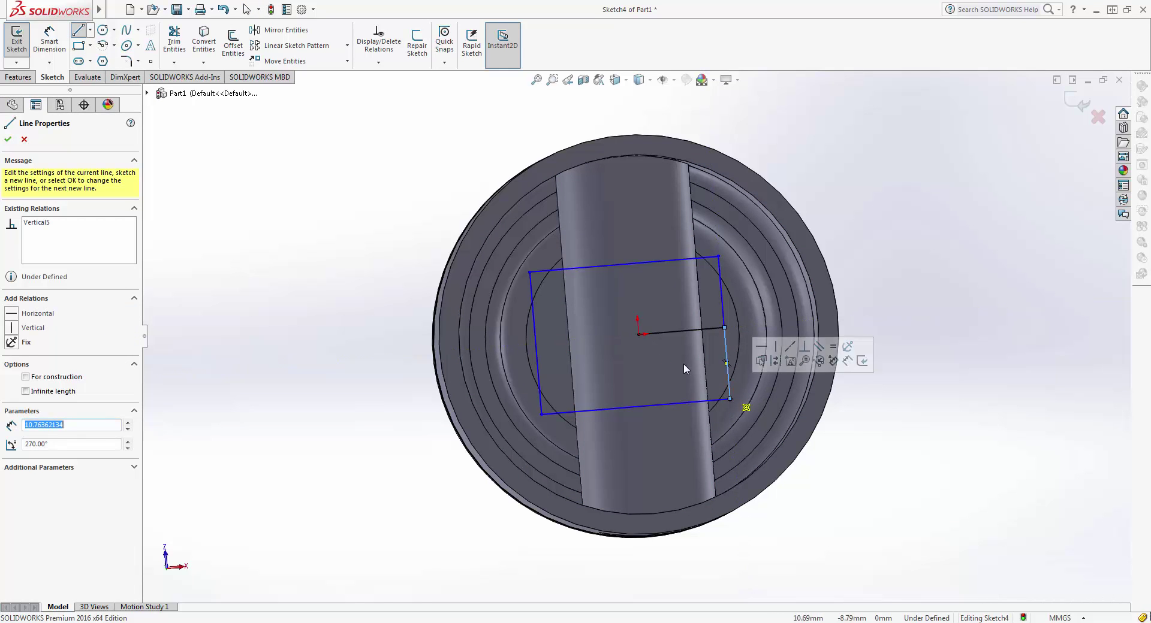
key("Escape")
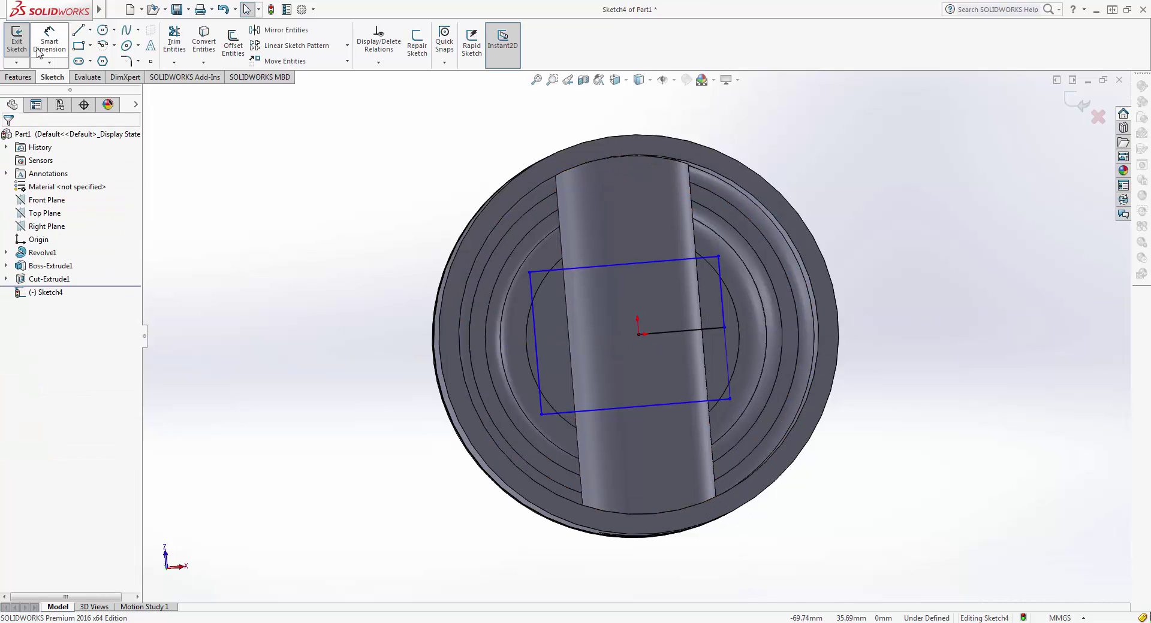
Dimension the outline's top edge 6 mm from the origin line
left_click(56, 39)
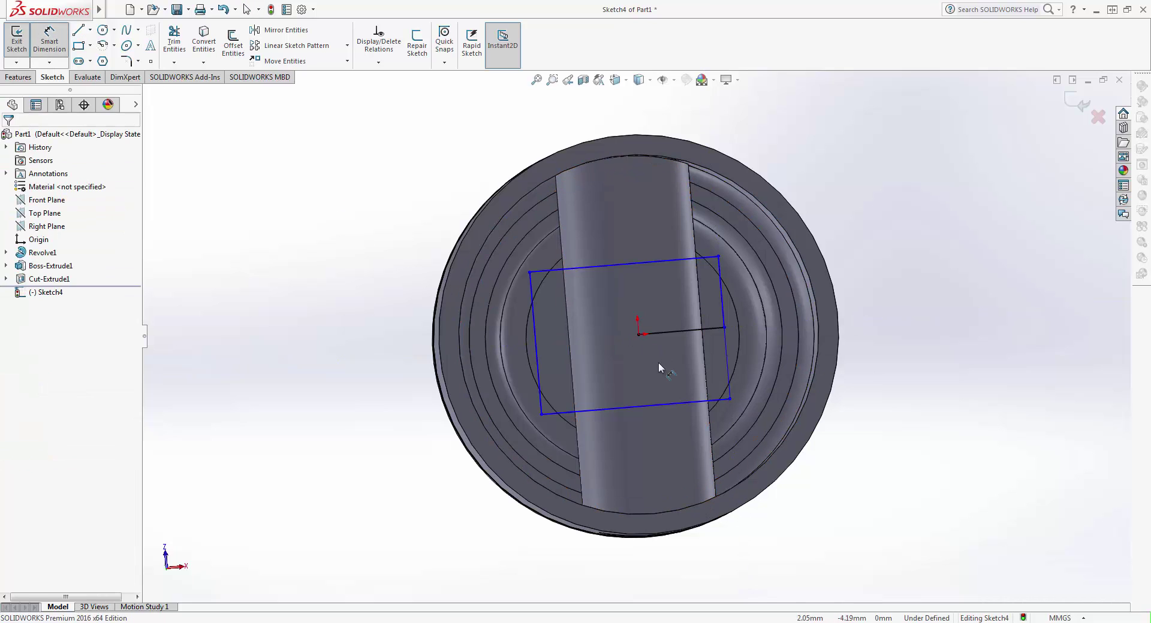
left_click(701, 333)
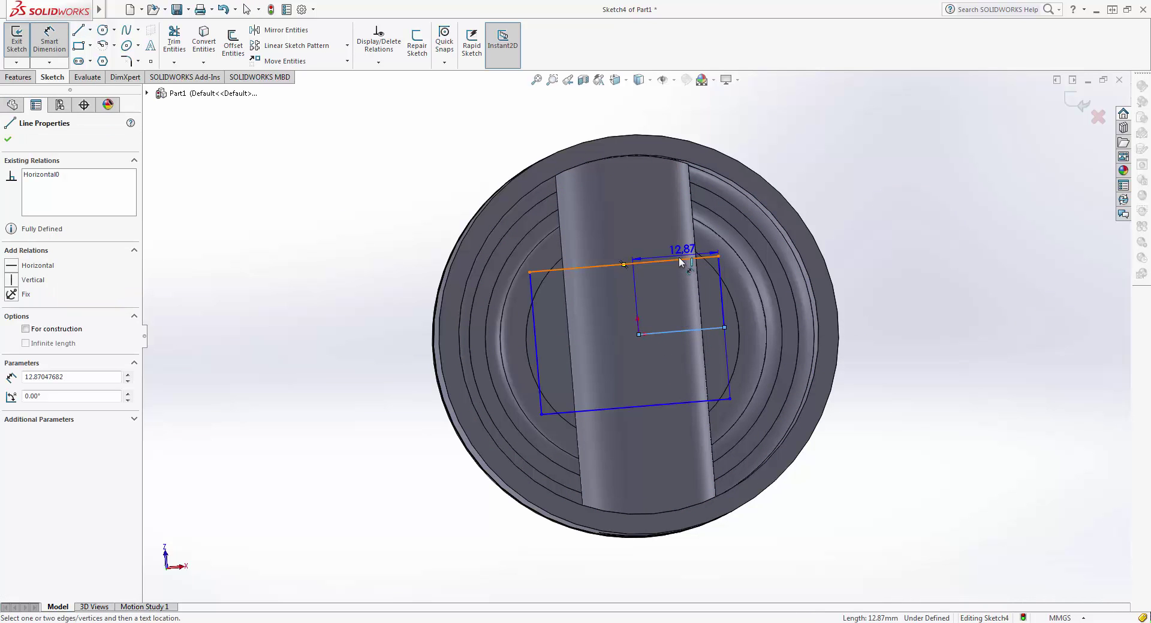
left_click(678, 257)
left_click(880, 282)
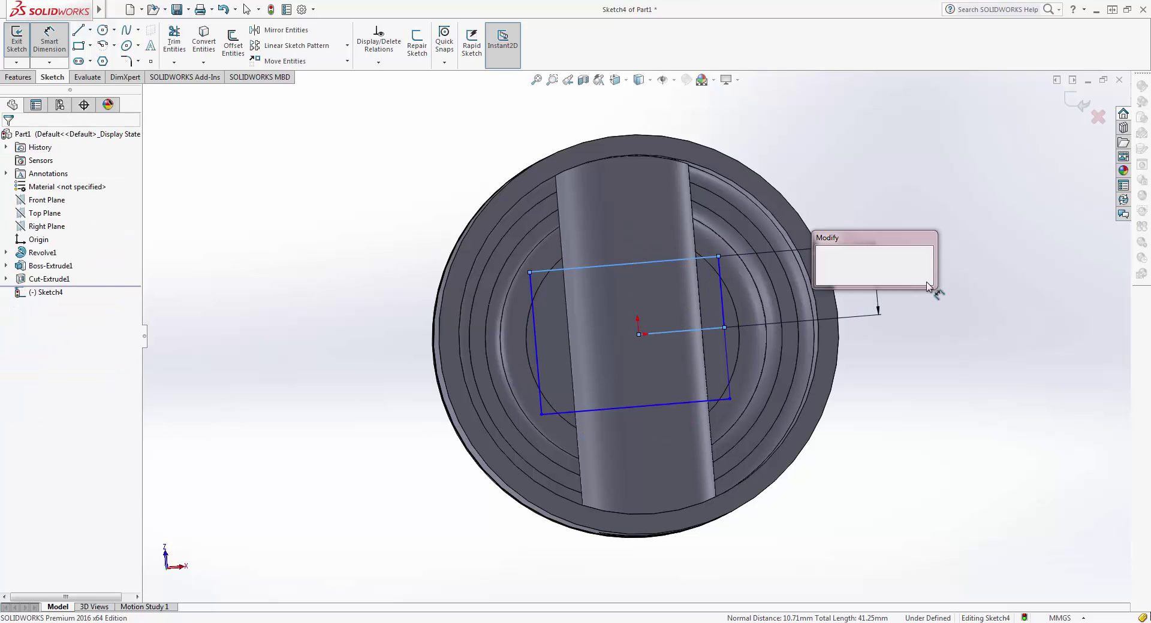
type("6")
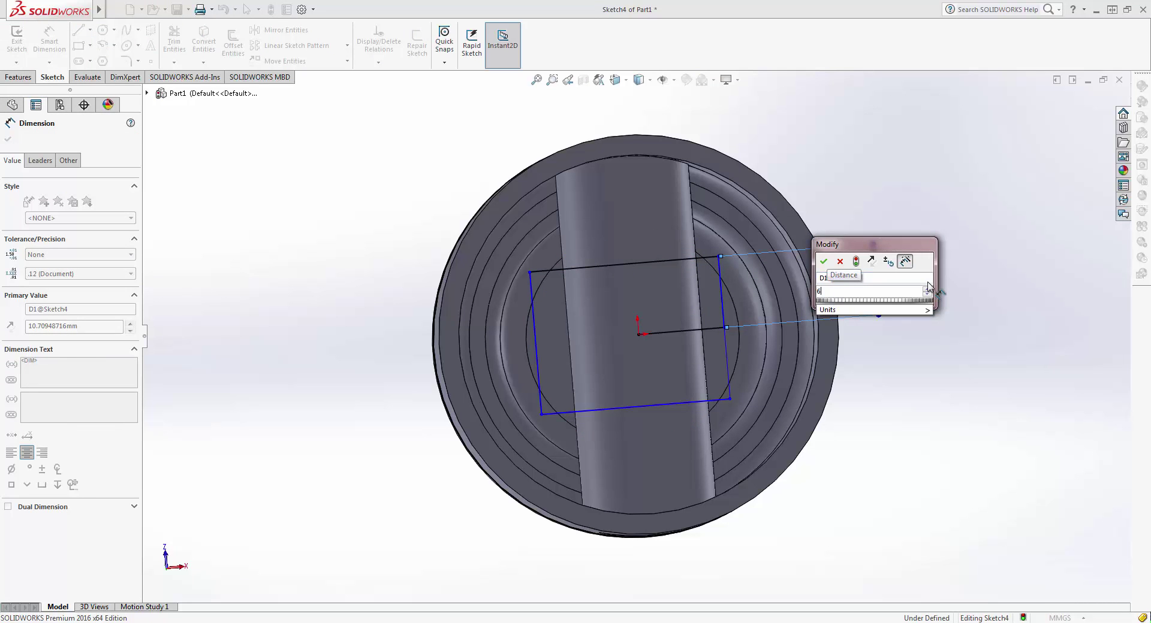
key("Return")
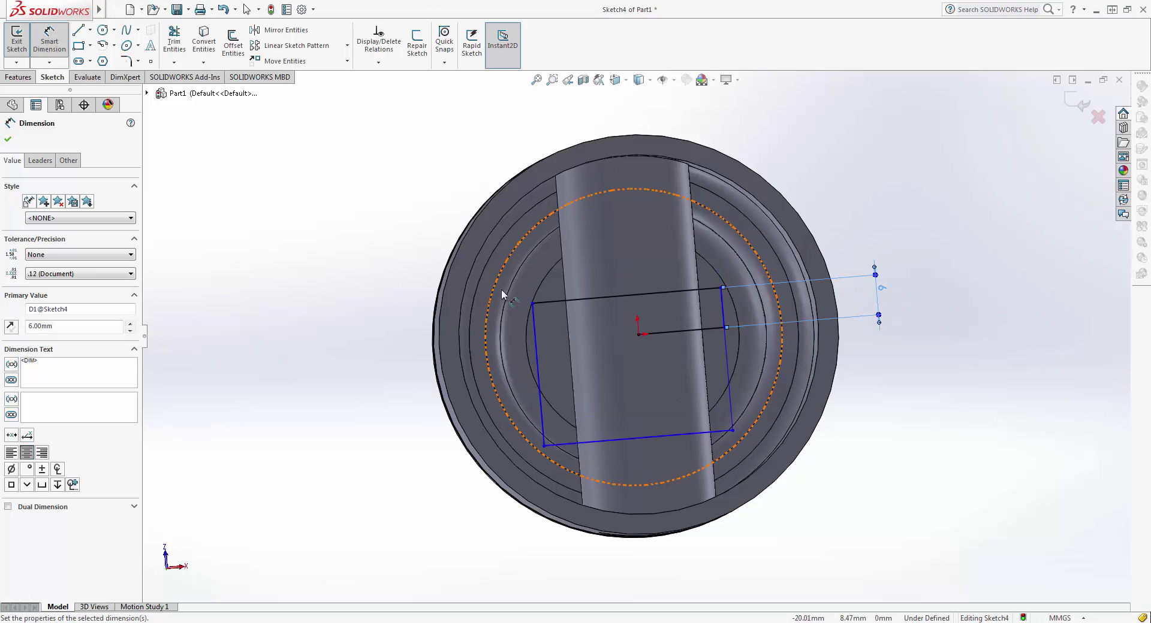
Dimension the outline's bottom edge 6 mm from the origin line as well
middle_click_drag(501, 289, 496, 286)
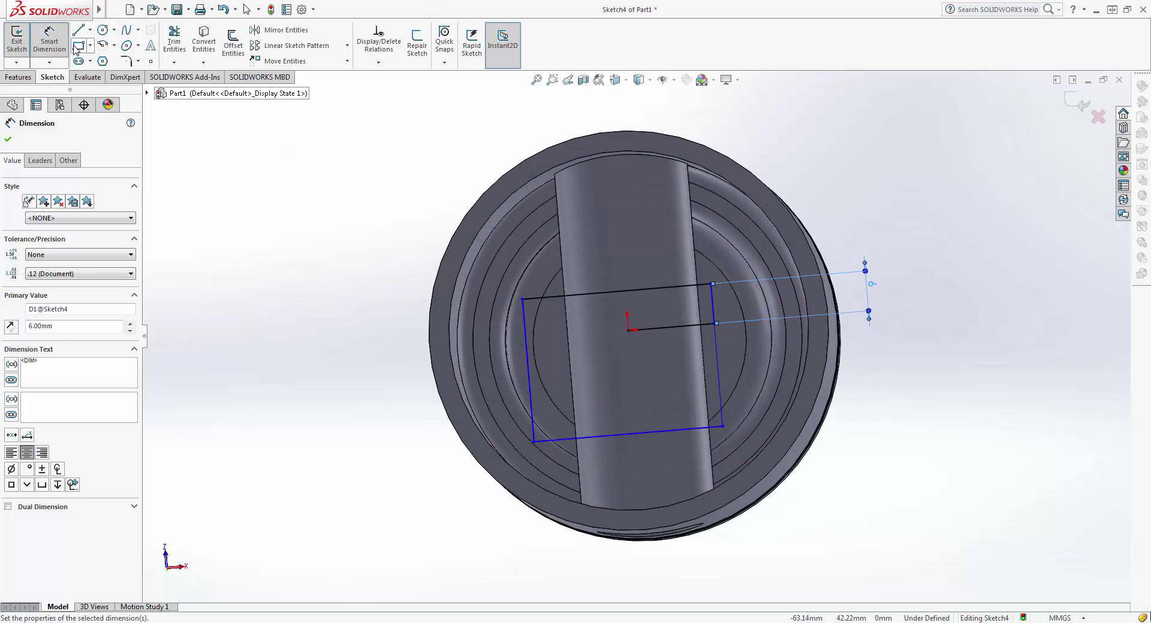
middle_click_drag(168, 171, 193, 146)
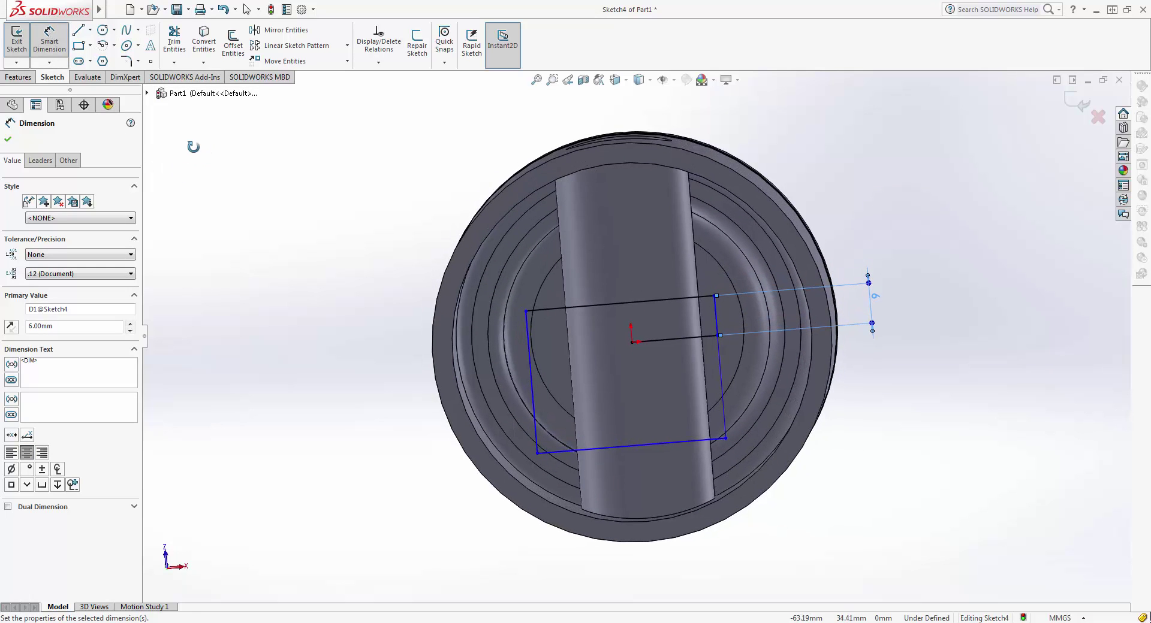
left_click(711, 442)
left_click(695, 335)
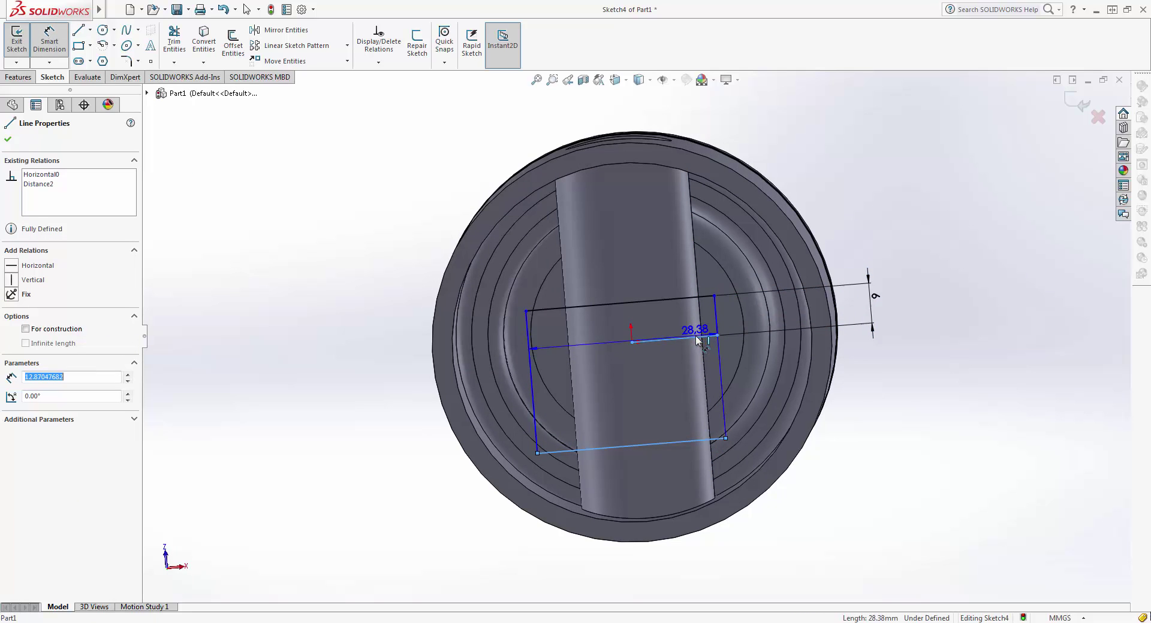
left_click(878, 378)
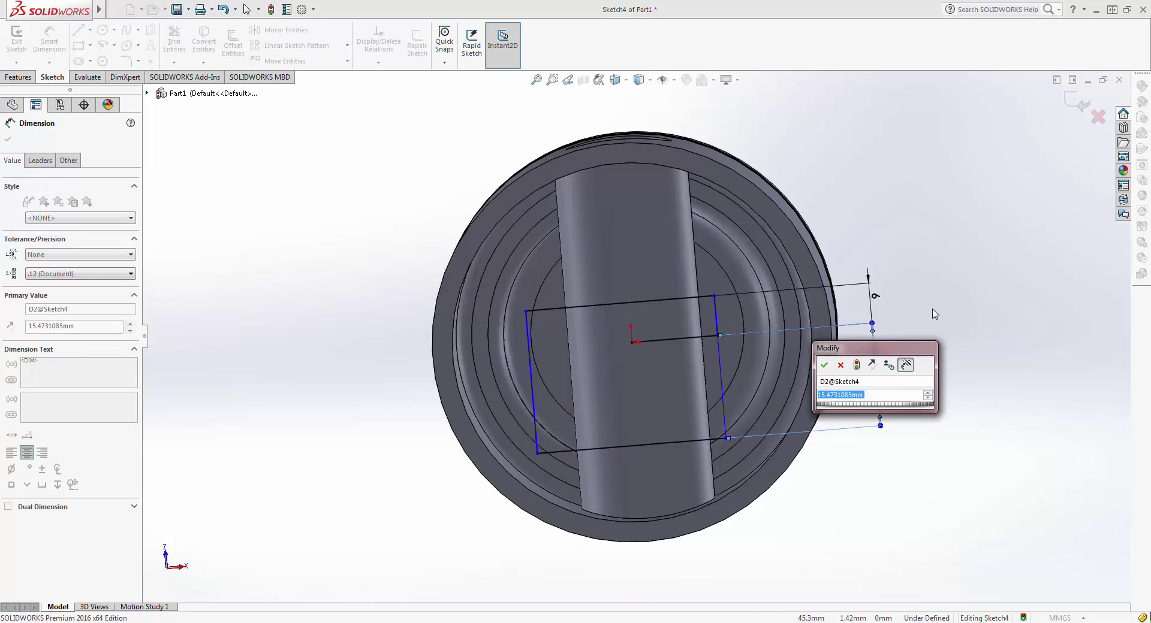
type("6")
key("Return")
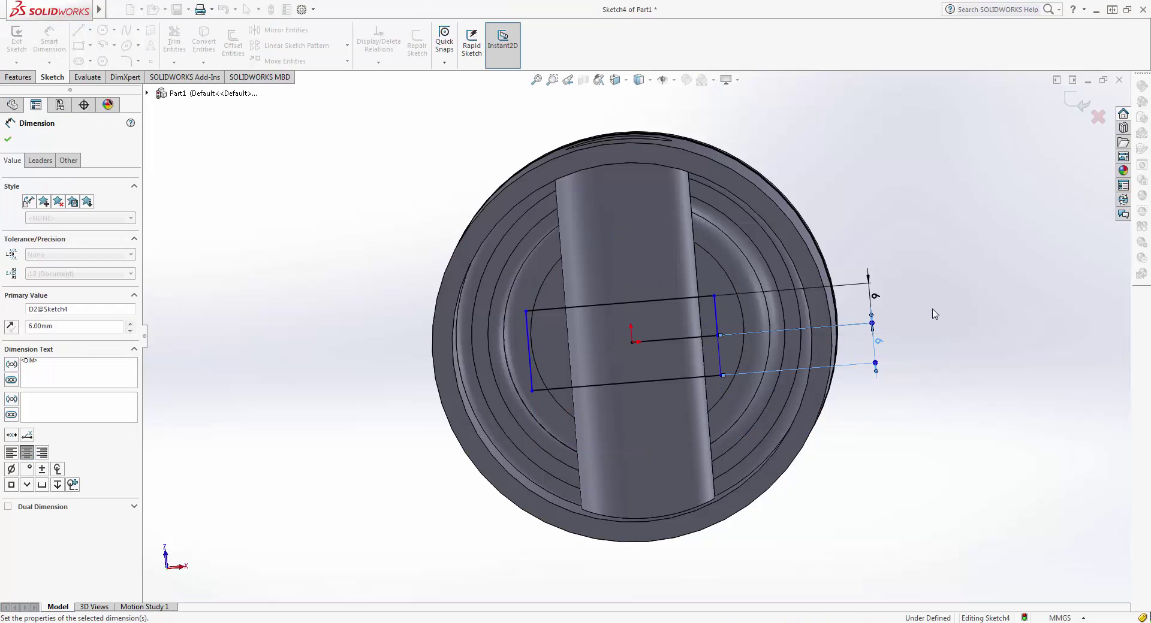
Delete the horizontal centre line together with its dimensions
left_click(723, 335)
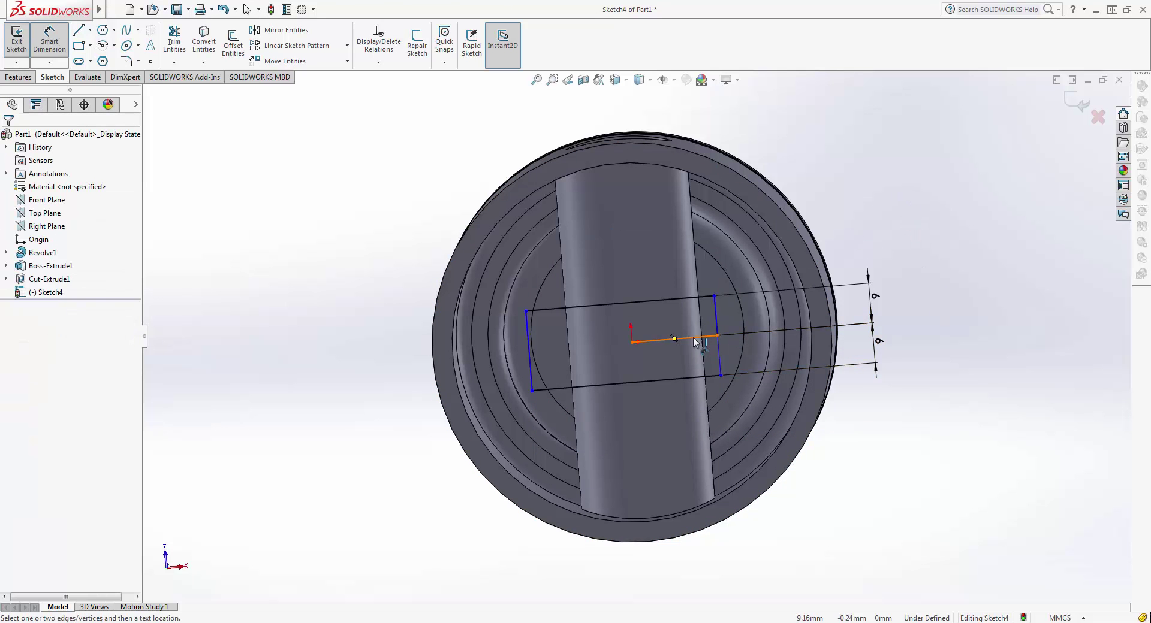
key("Delete")
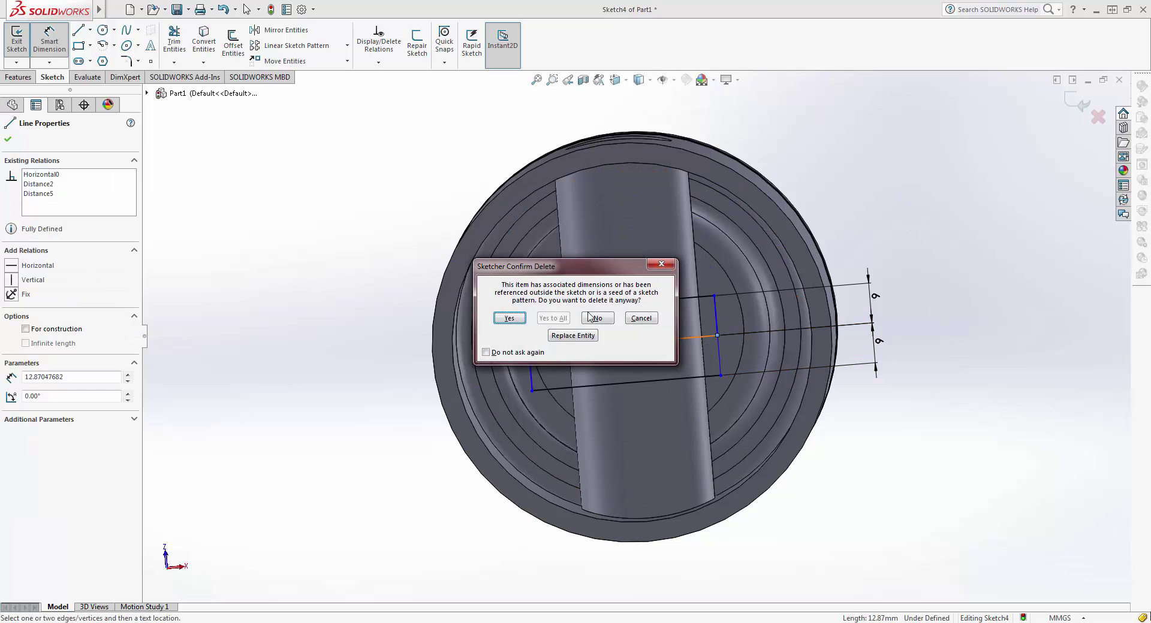
key("Return")
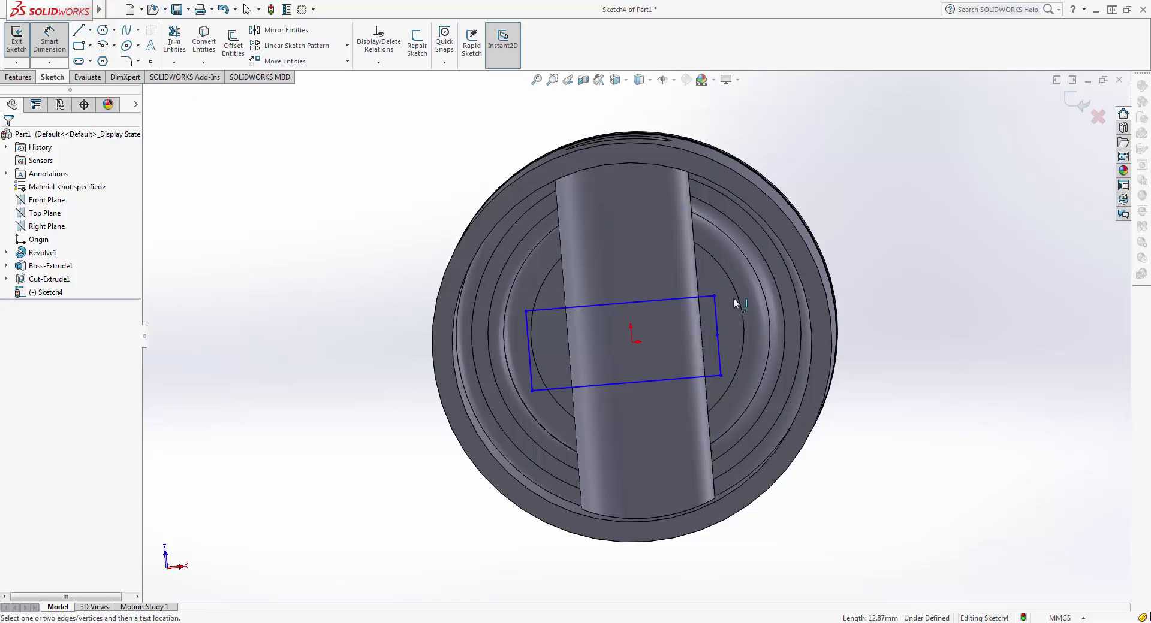
middle_click_drag(601, 170, 601, 173)
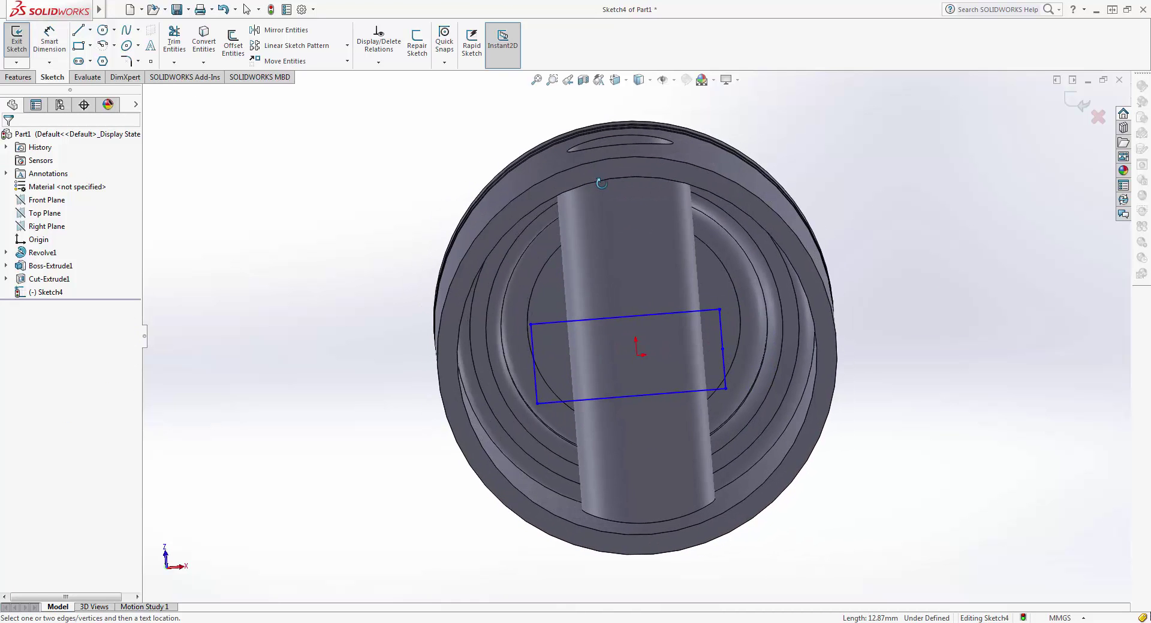
Redraw the rectangle's right edge from the top-right to the bottom-right corner
left_click(722, 323)
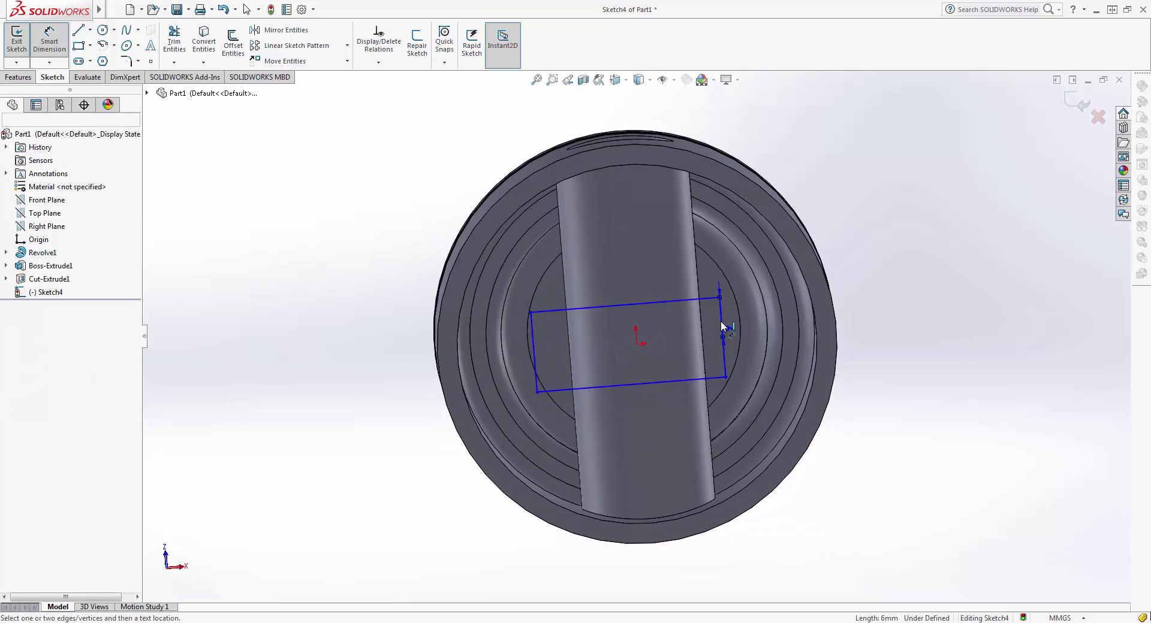
left_click(724, 357)
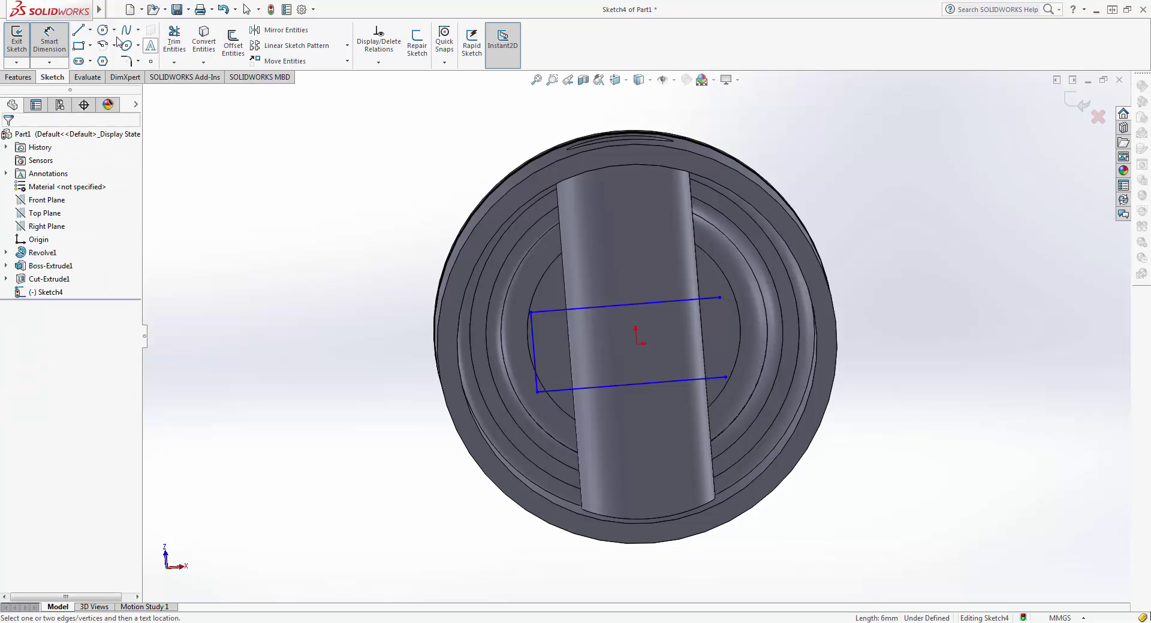
left_click(77, 33)
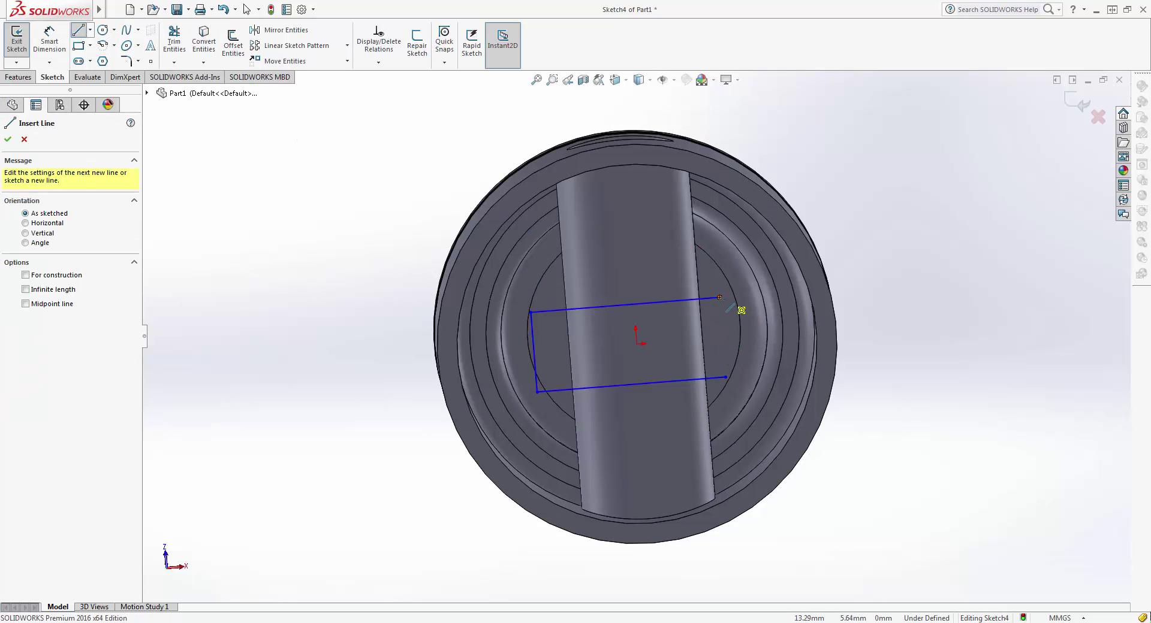
left_click(719, 297)
left_click(725, 377)
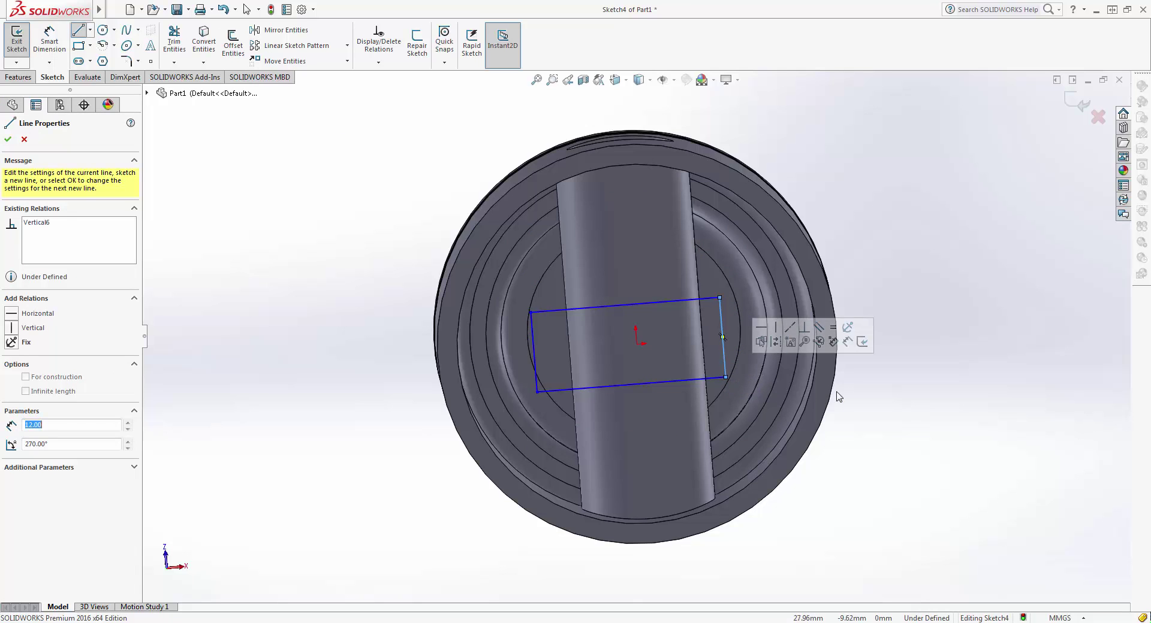
key("Escape")
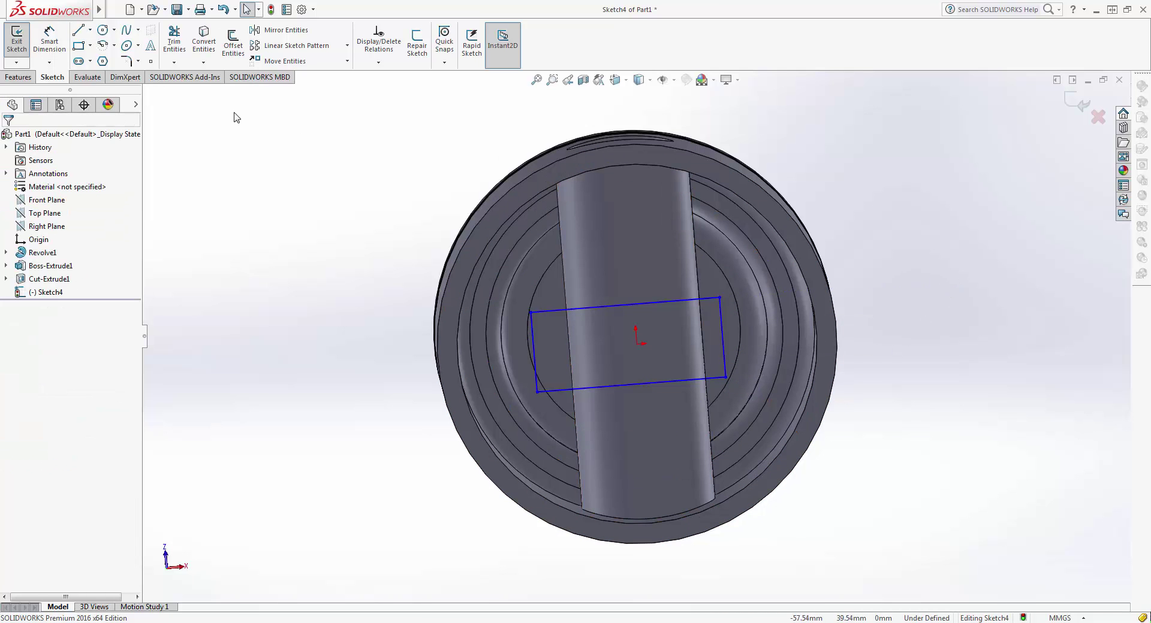
Dimension the spacing between the rectangle's top and bottom edges as 12 mm
left_click(49, 39)
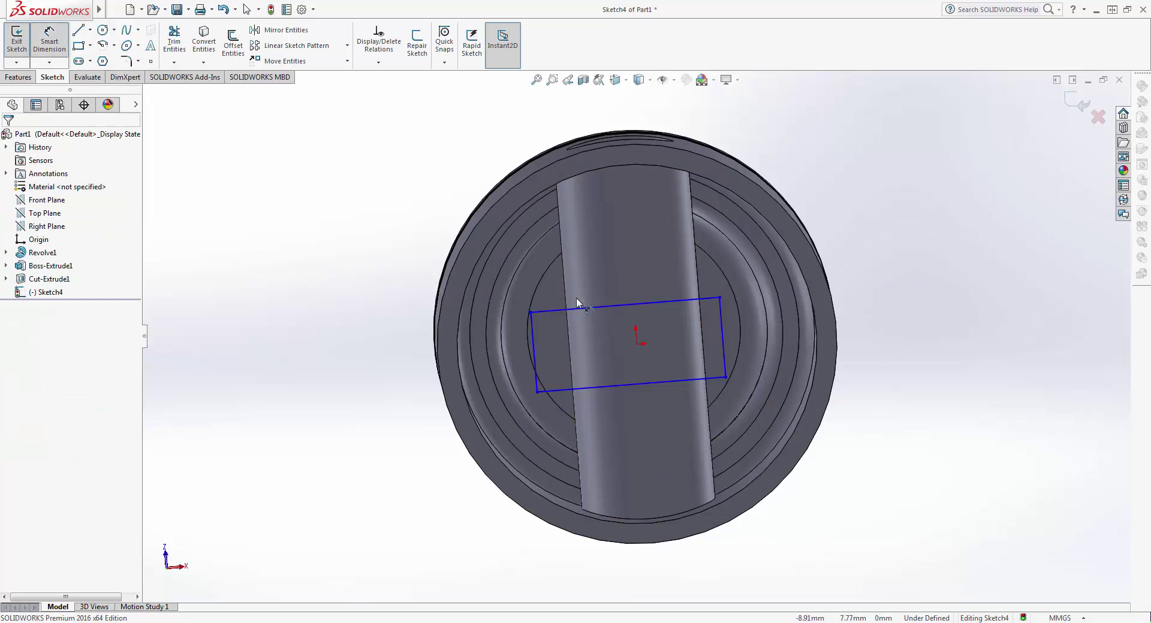
left_click(588, 307)
left_click(606, 384)
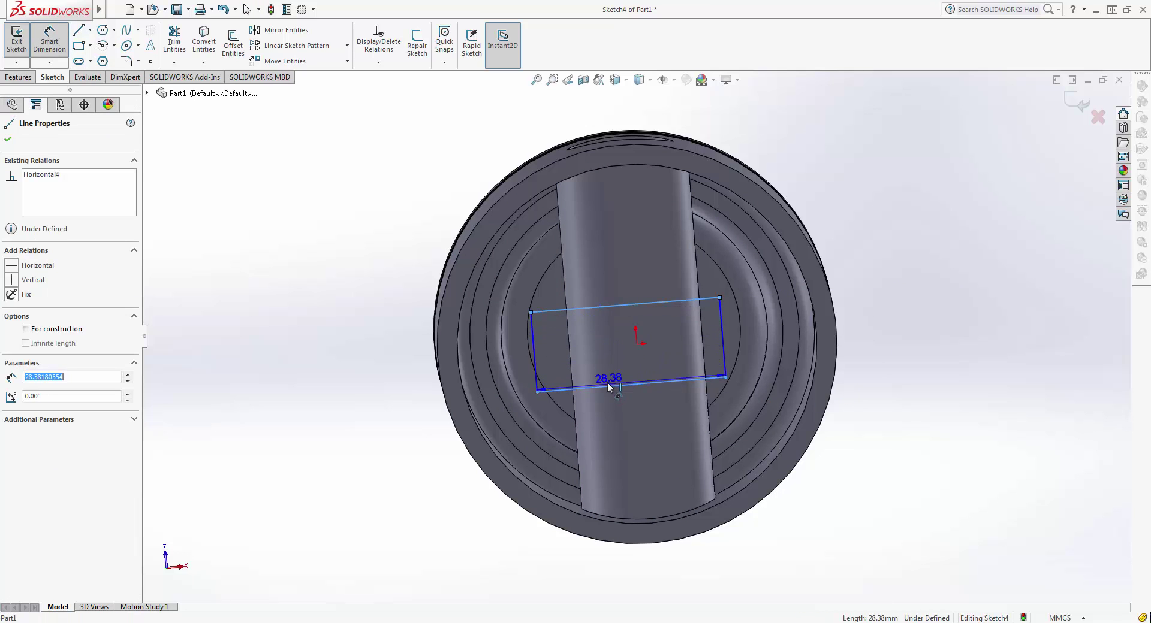
left_click(380, 269)
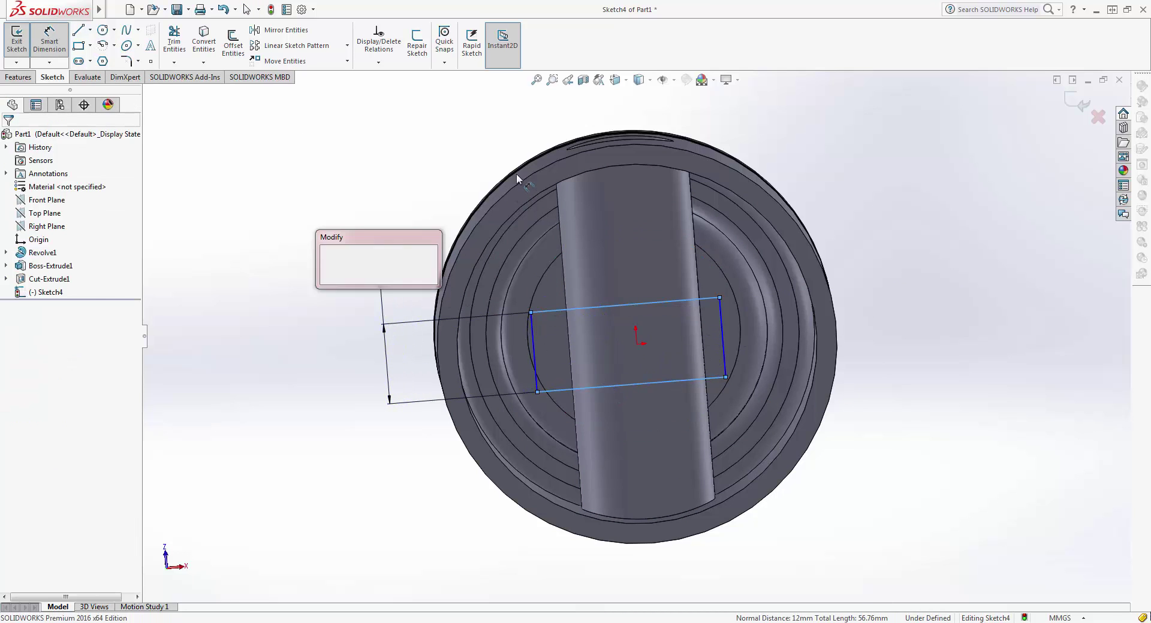
left_click(327, 261)
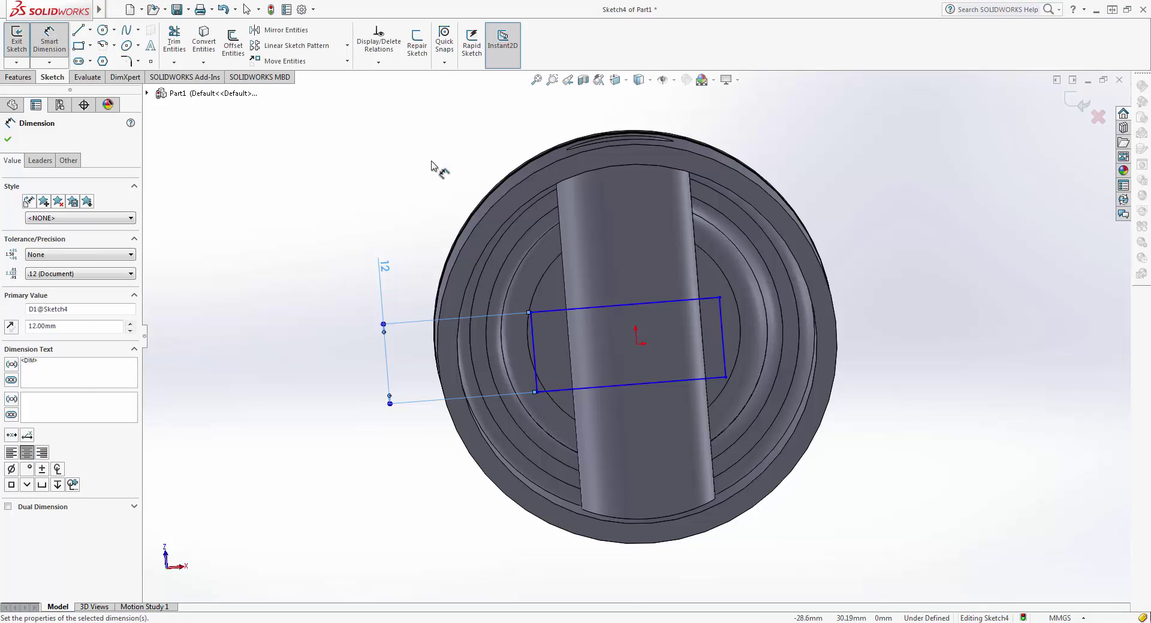
left_click(225, 124)
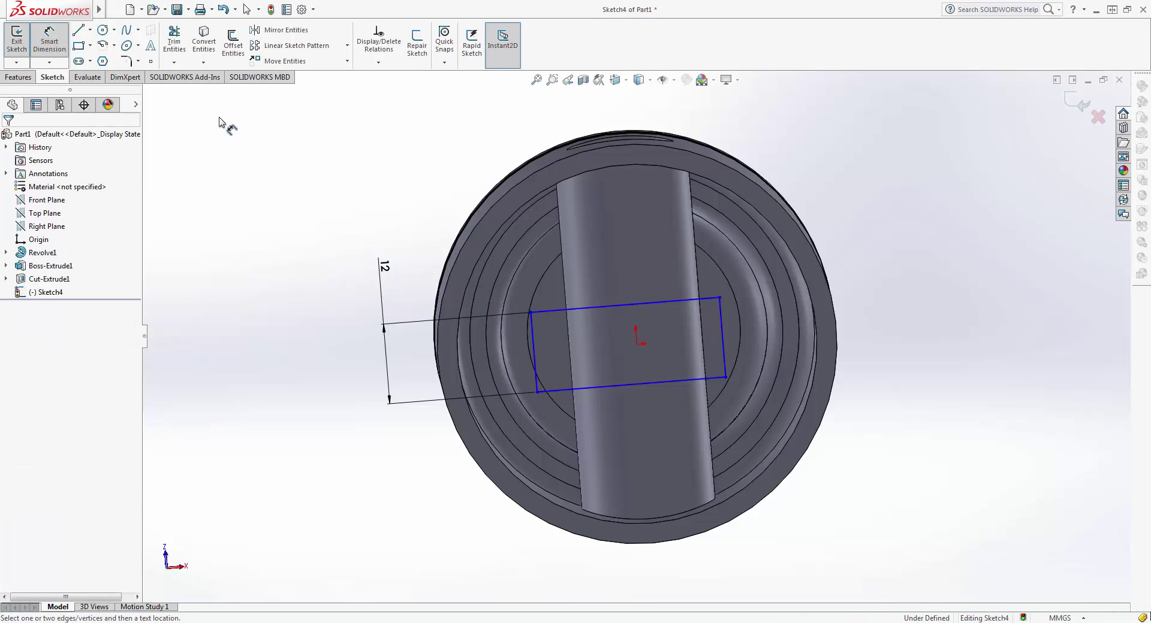
left_click(17, 76)
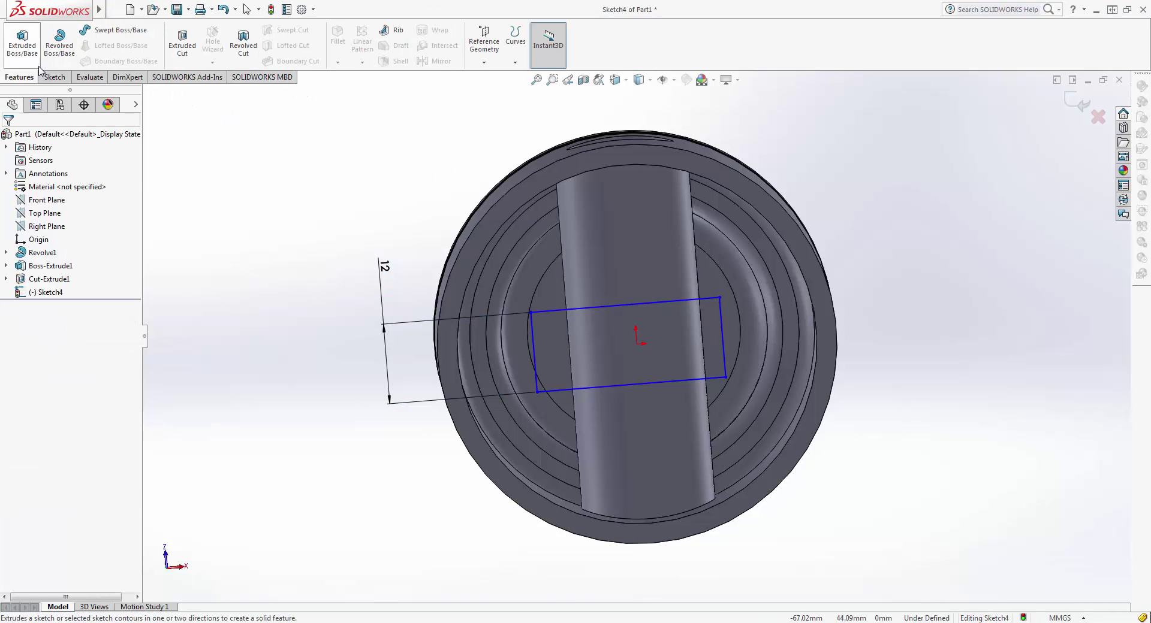
Extrude-cut Sketch4's rectangle Blind 40 mm into the piston's open end as Cut-Extrude2
left_click(182, 40)
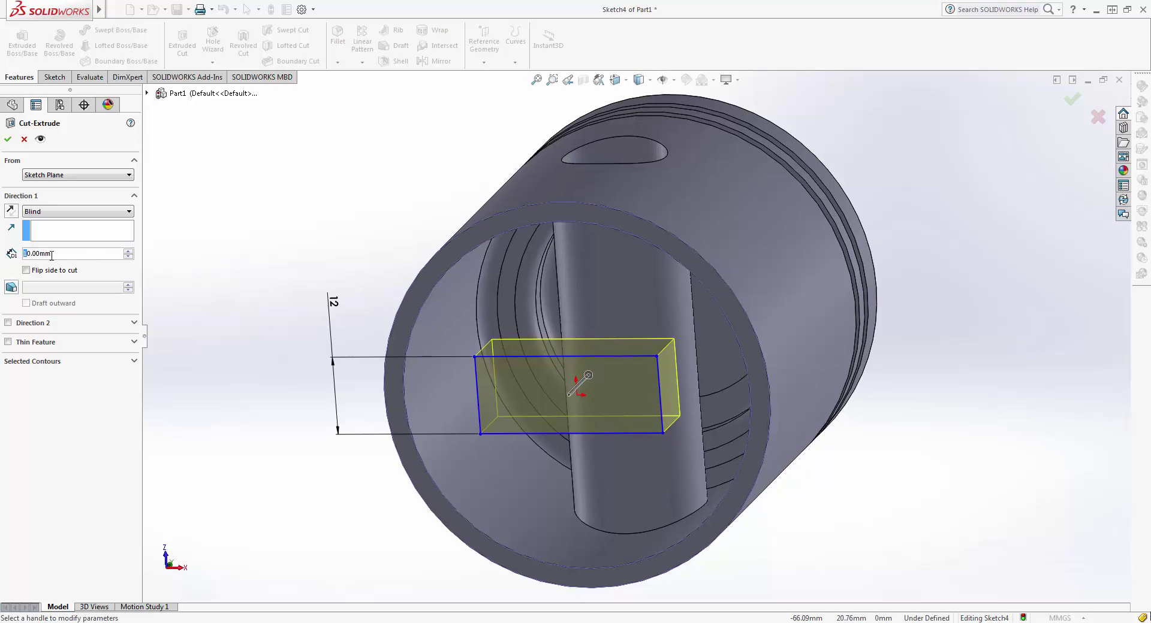
type("40")
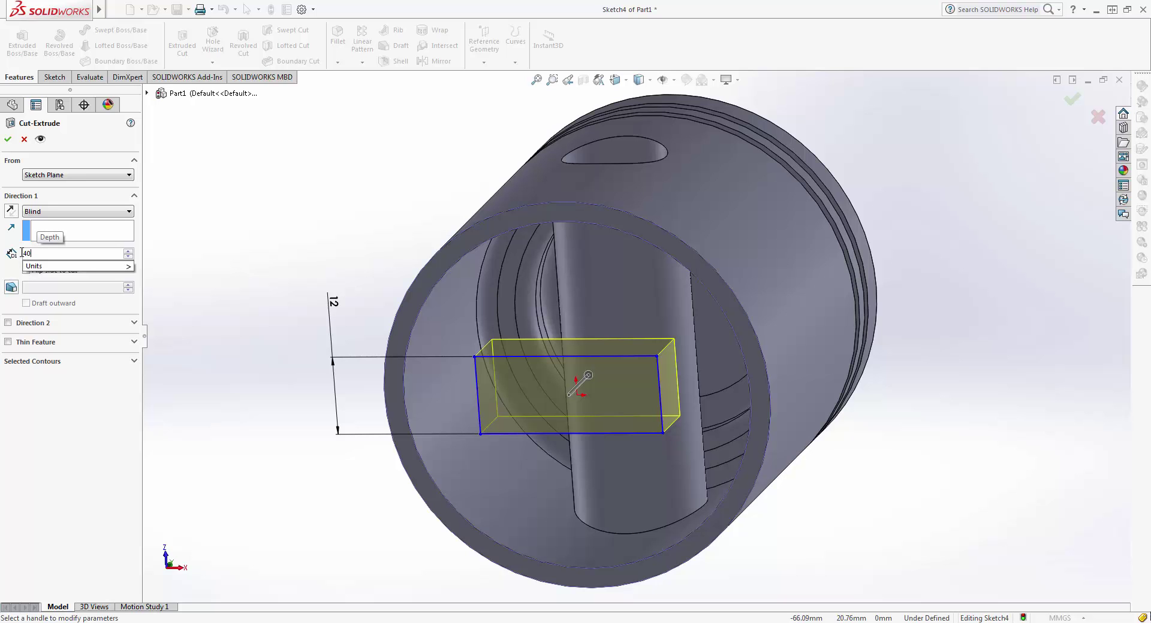
key("Return")
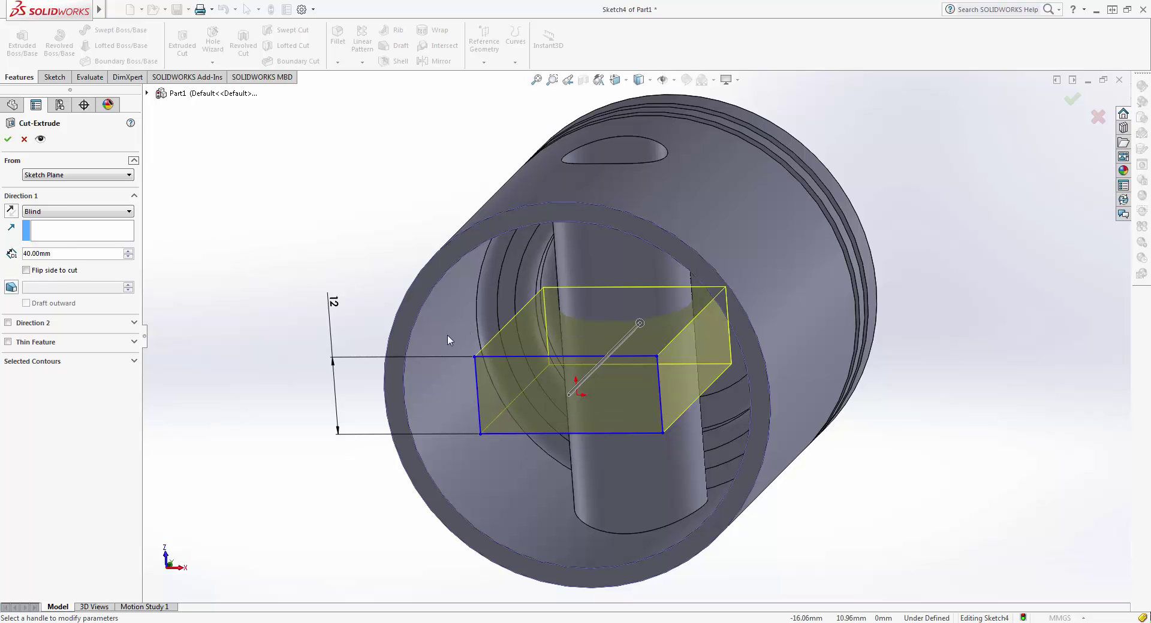
middle_click_drag(448, 340, 271, 178)
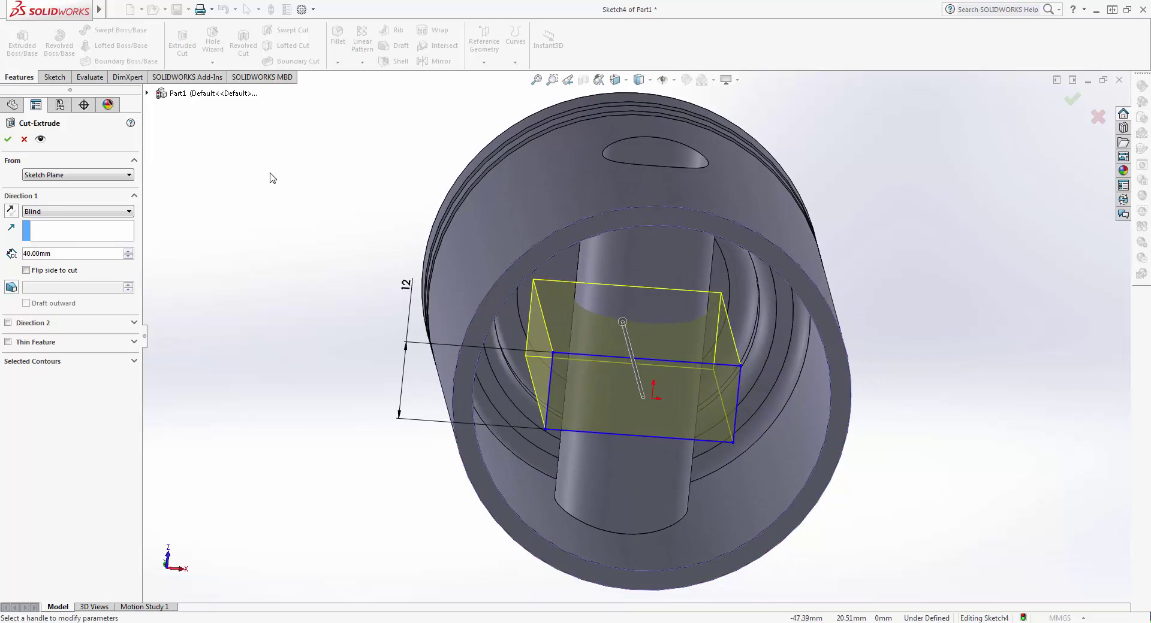
left_click(8, 140)
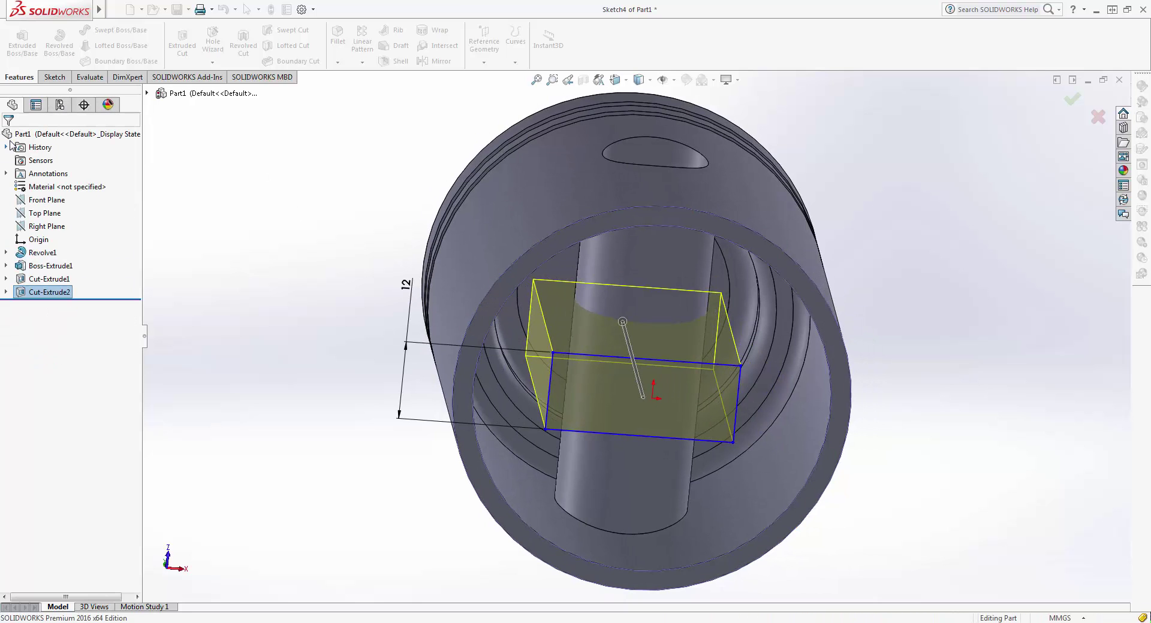
middle_click_drag(334, 308, 369, 357)
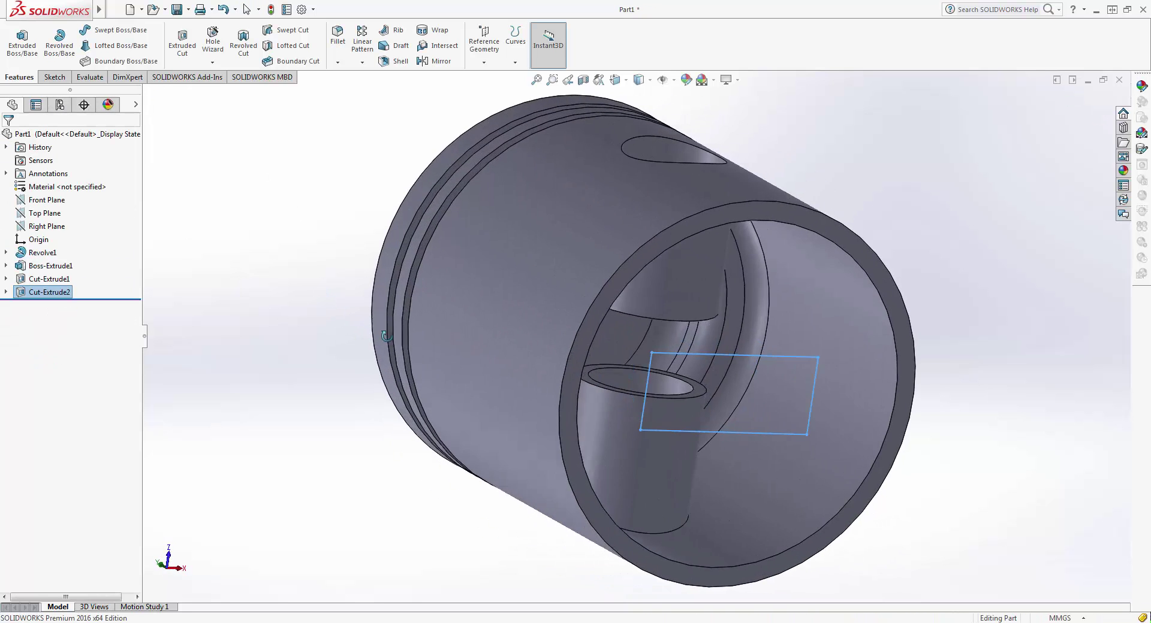
mouse_move(455, 455)
middle_mouse_down()
mouse_move(589, 460)
mouse_move(596, 326)
mouse_move(373, 286)
middle_mouse_up()
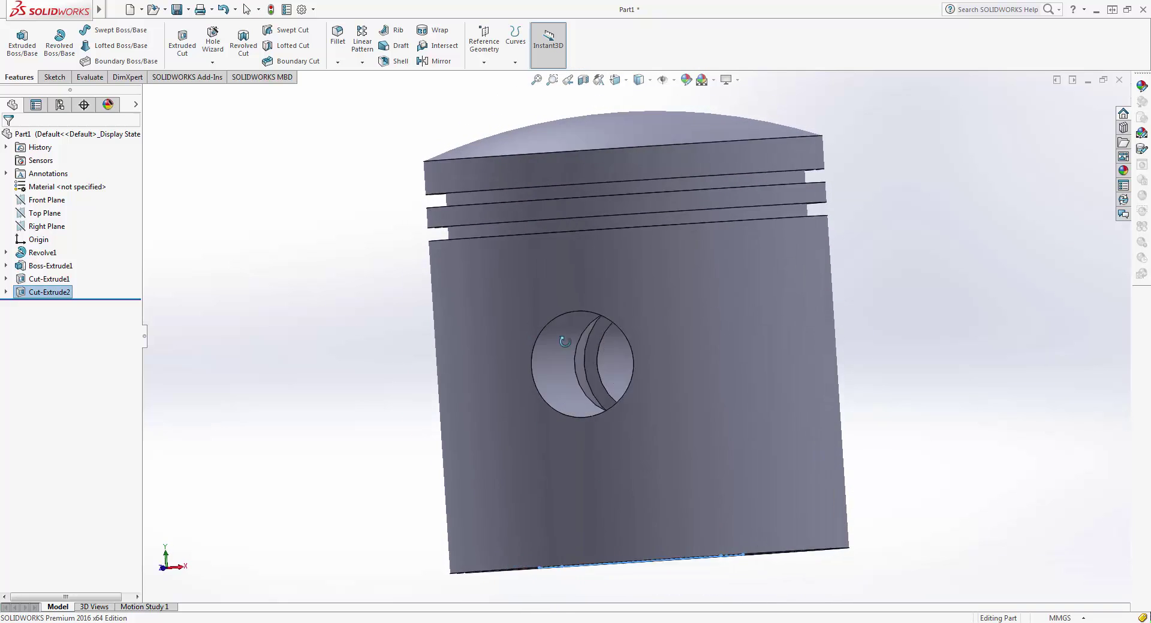
left_click(297, 262)
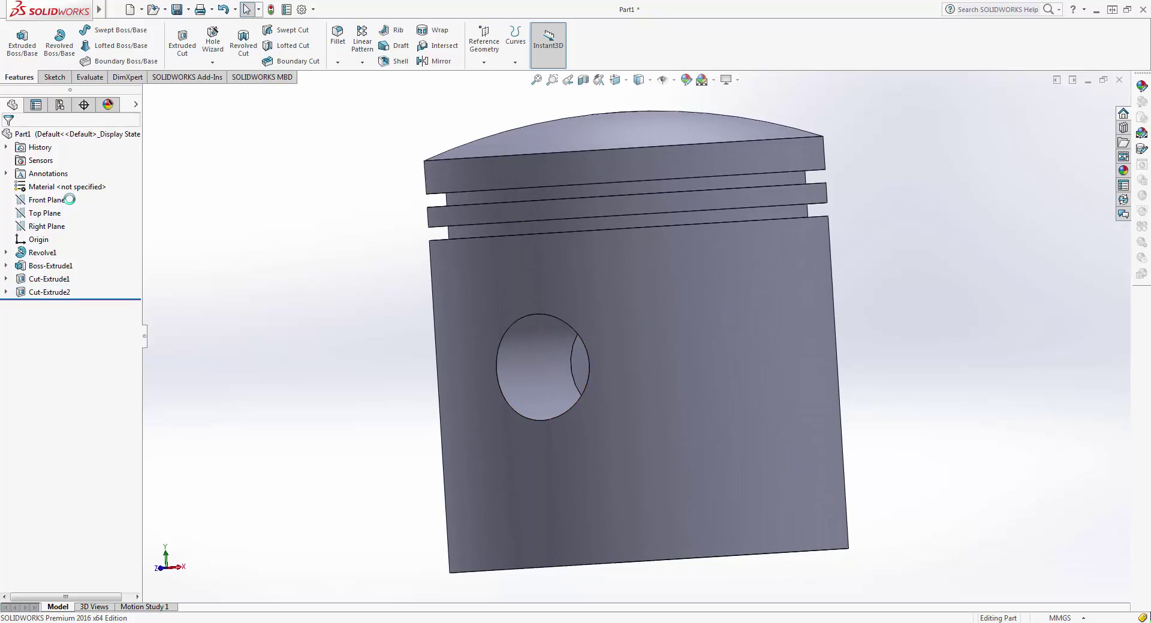
left_click(51, 203)
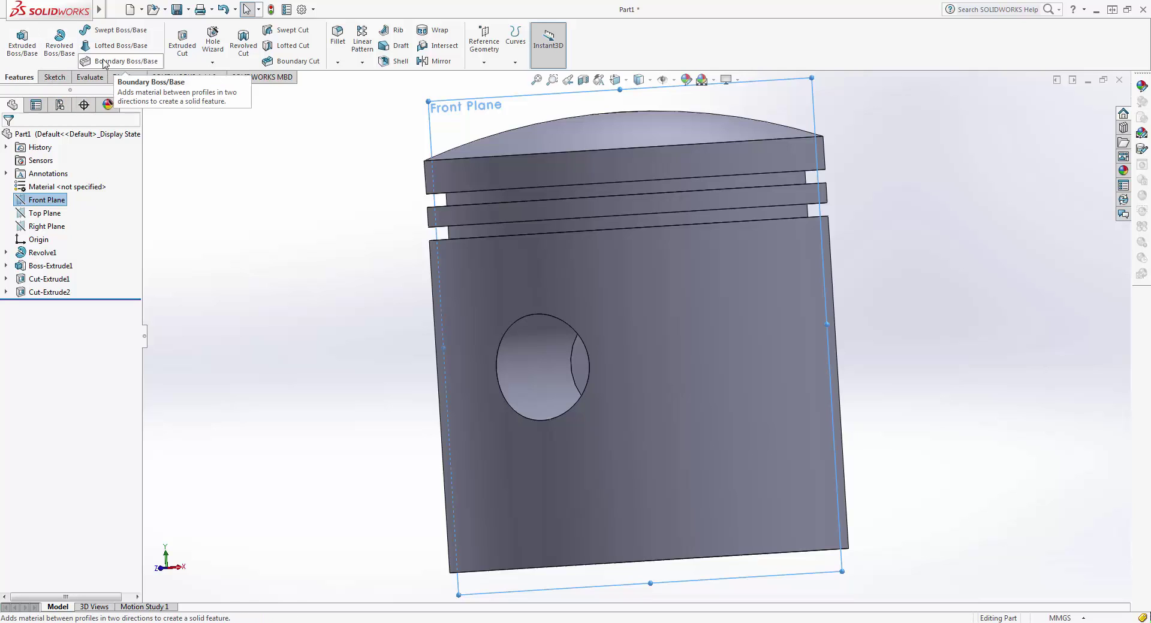
Start a new sketch on the Front Plane and turn the view normal to it
right_click(47, 203)
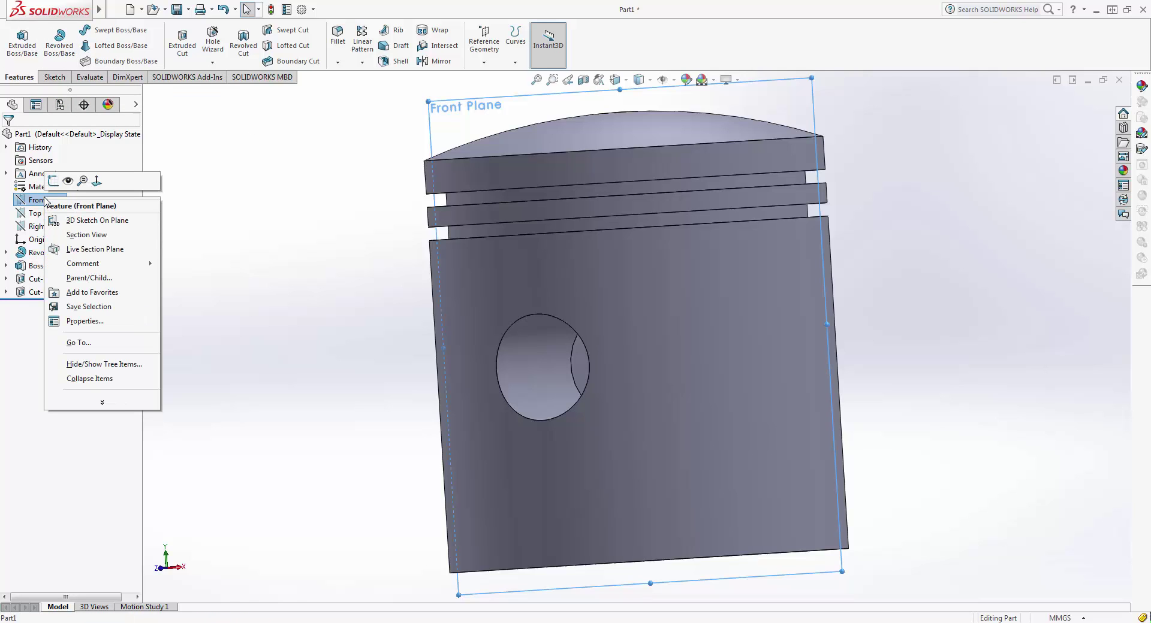
left_click(53, 183)
right_click(49, 203)
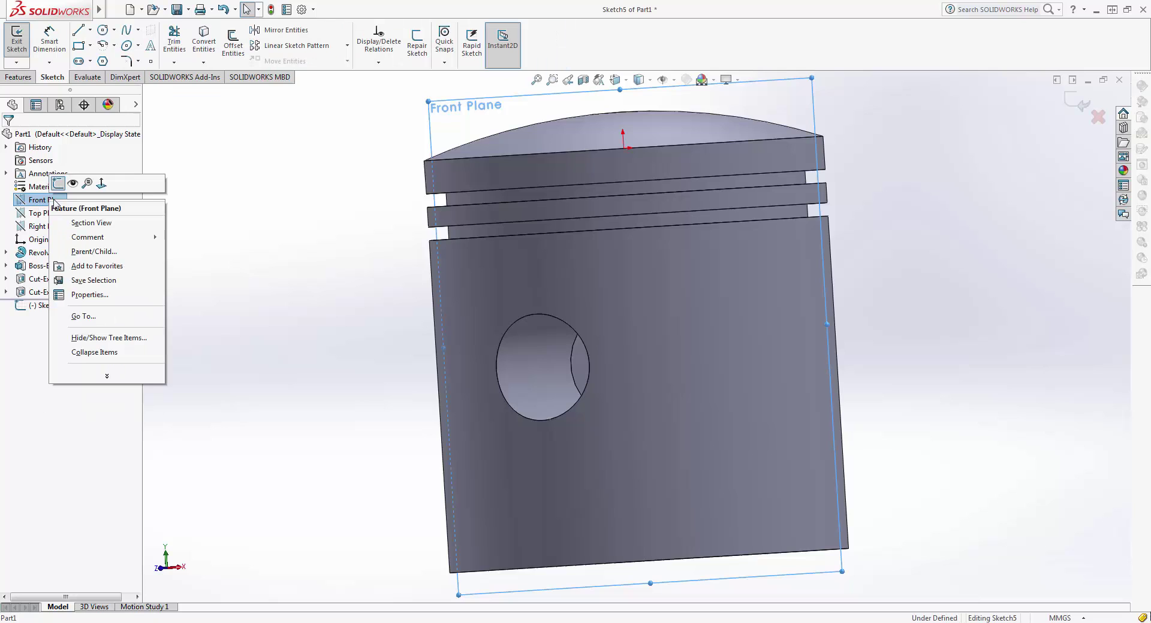
left_click(95, 183)
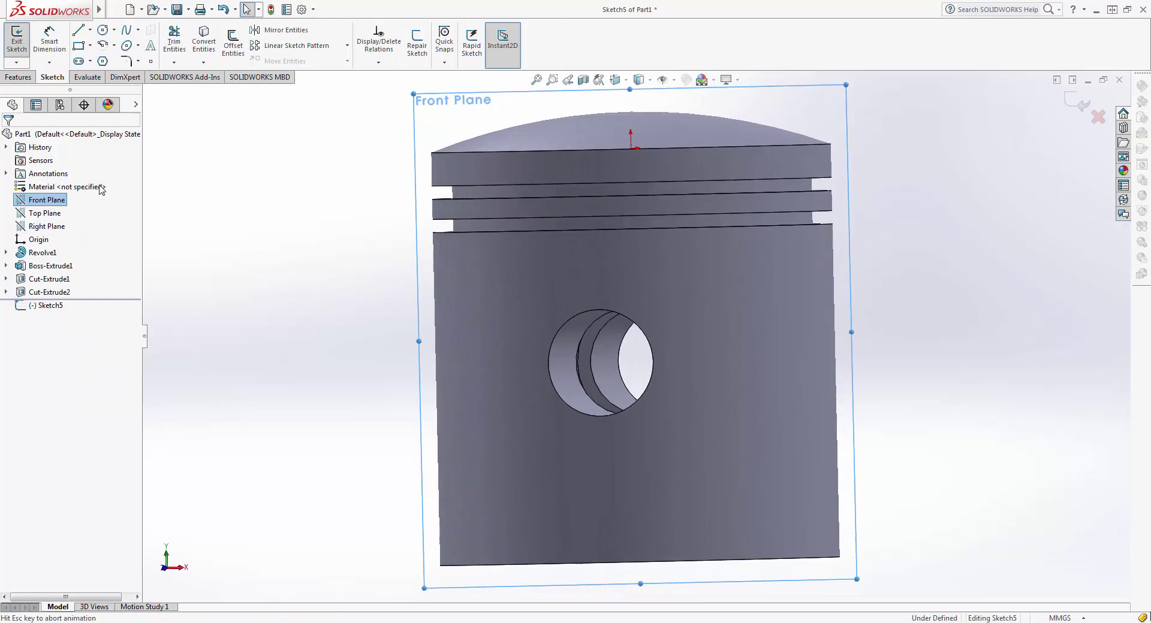
left_click(183, 181)
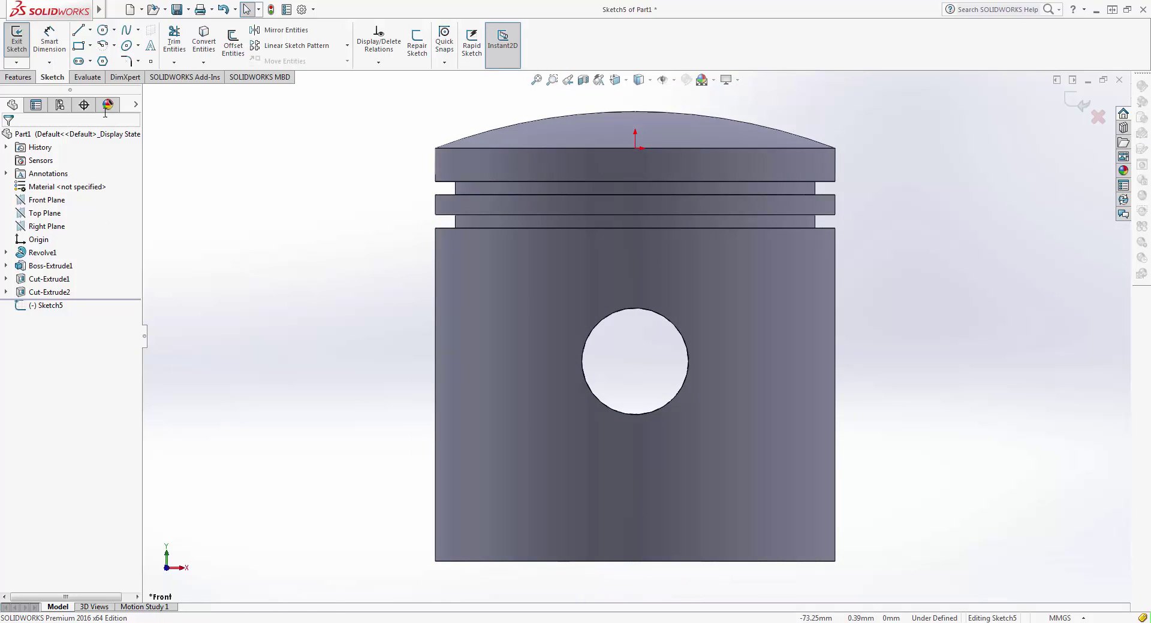
Draw a horizontal line left below the pin hole, then a vertical line down past the bottom
left_click(78, 31)
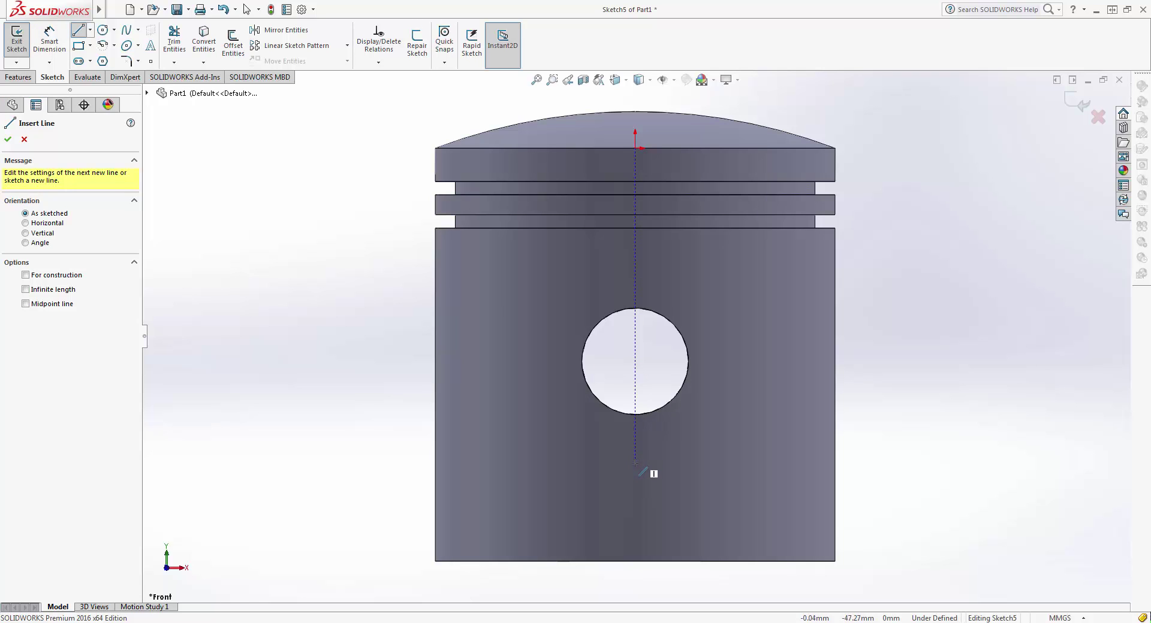
left_click(635, 463)
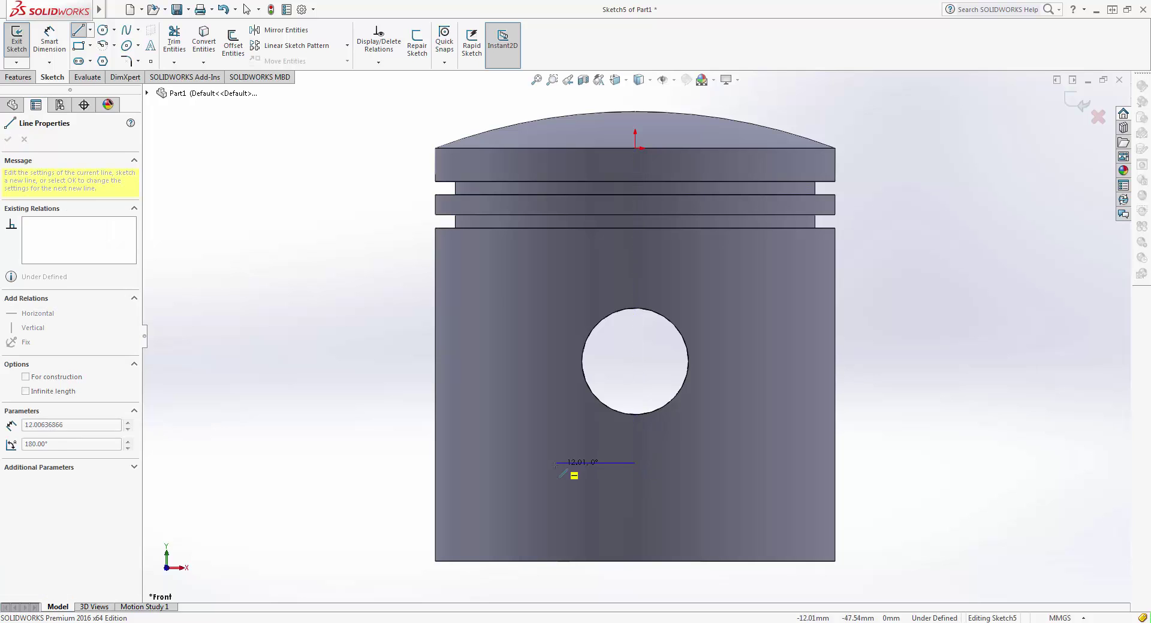
left_click(502, 464)
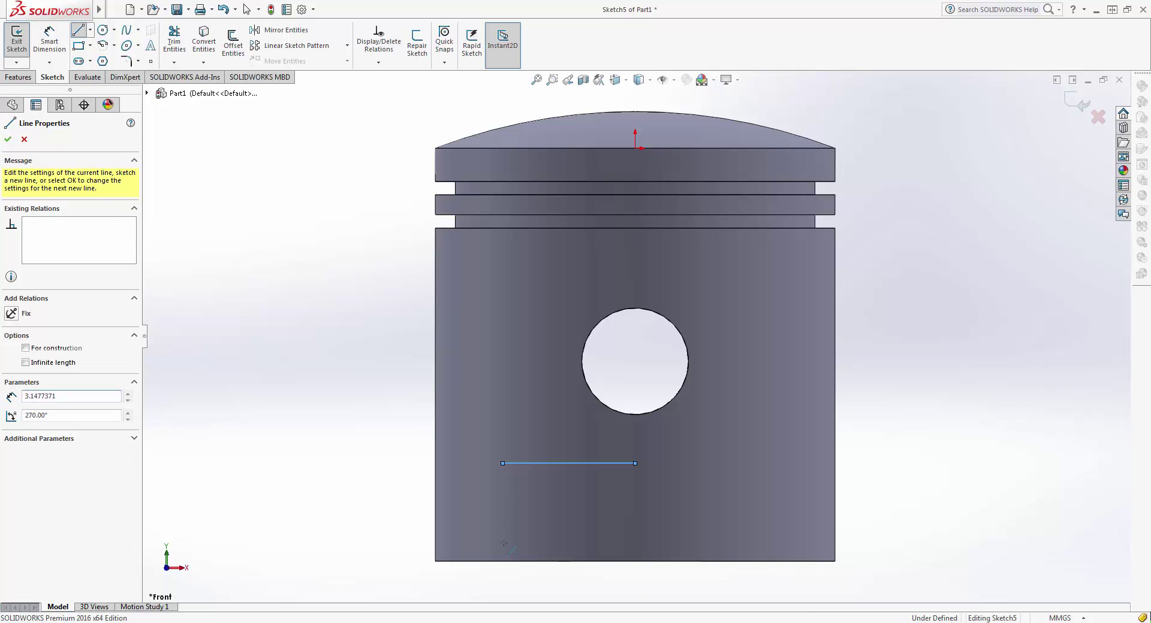
left_click(502, 581)
key("Escape")
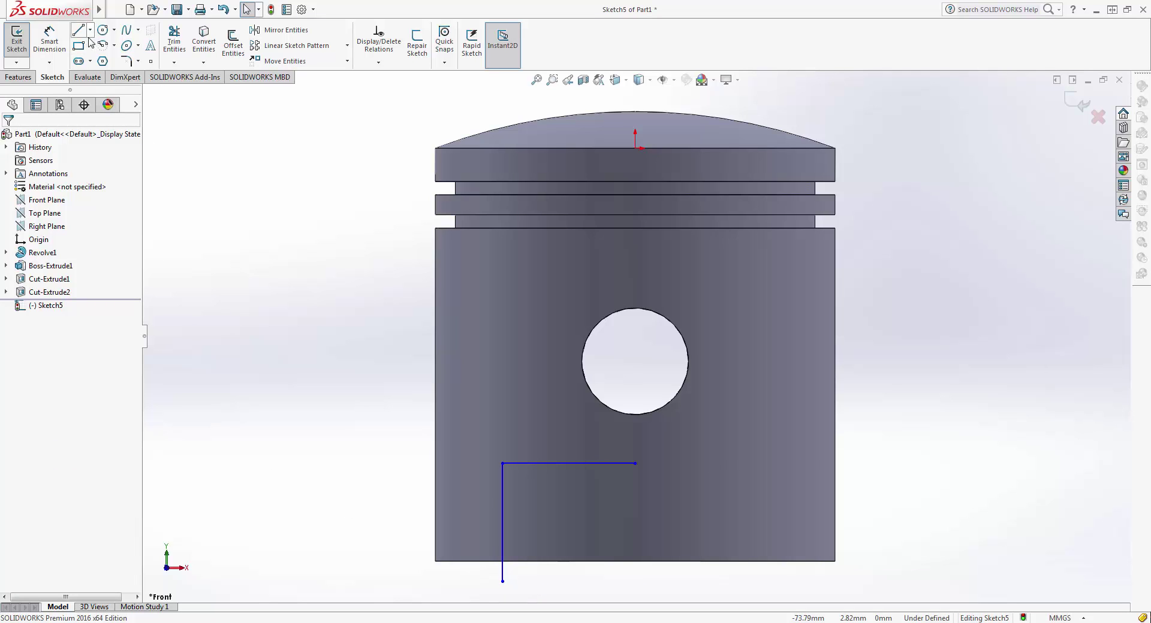
Dimension the horizontal line to 20 mm
left_click(49, 38)
left_click(582, 465)
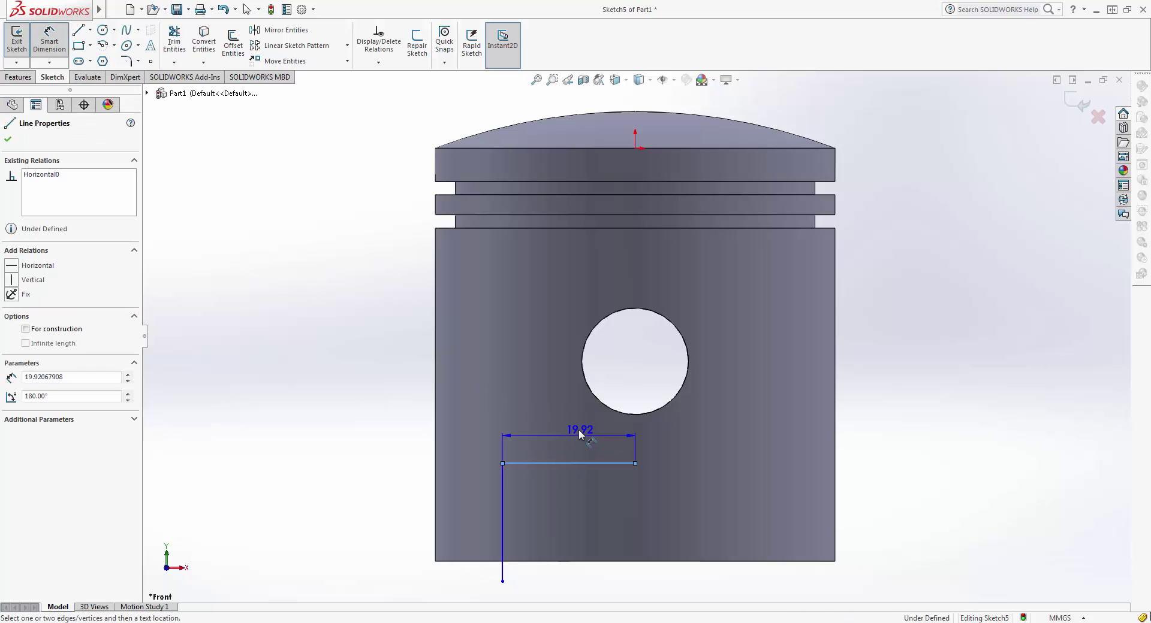
left_click(570, 428)
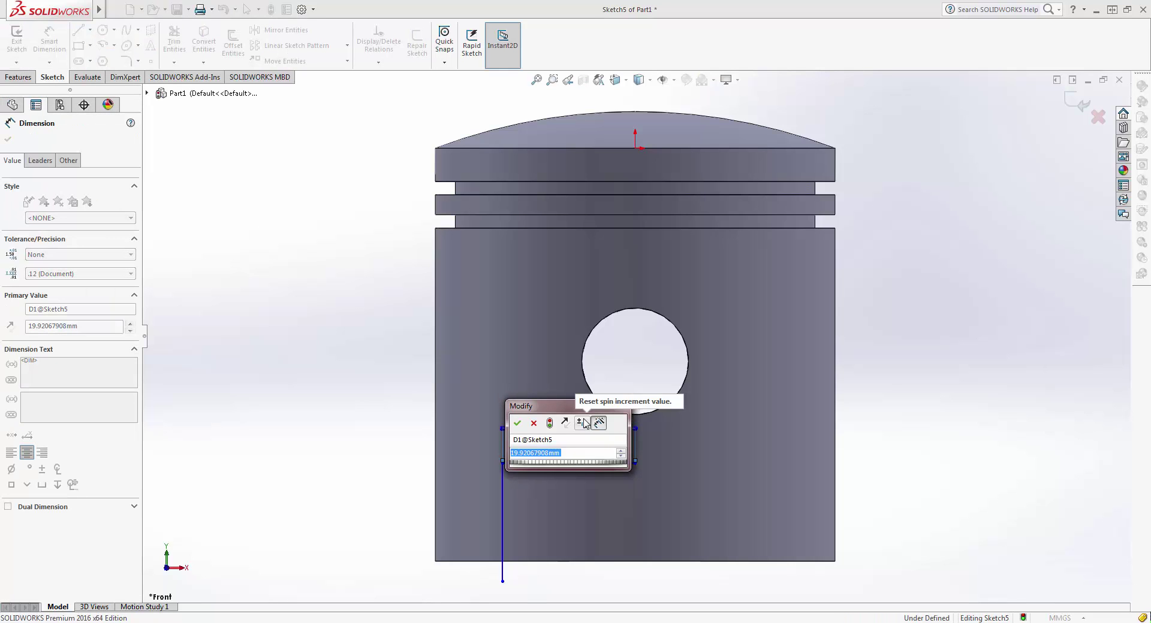
type("20")
key("Return")
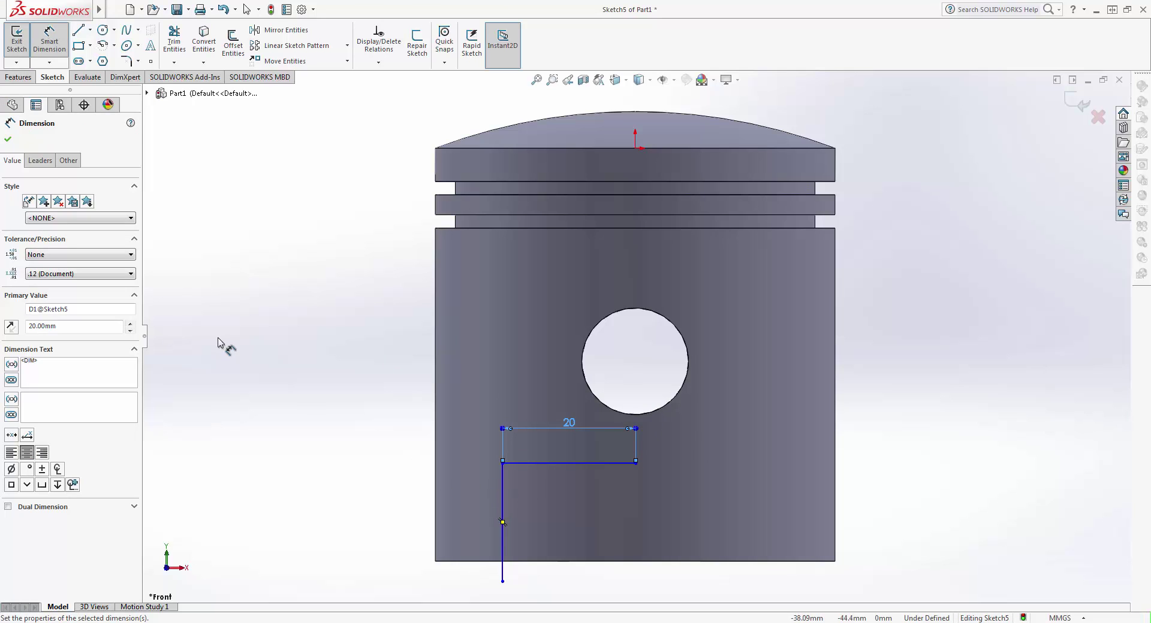
key("Escape")
Round the corner between the horizontal and vertical lines with an R5 sketch fillet
left_click(125, 61)
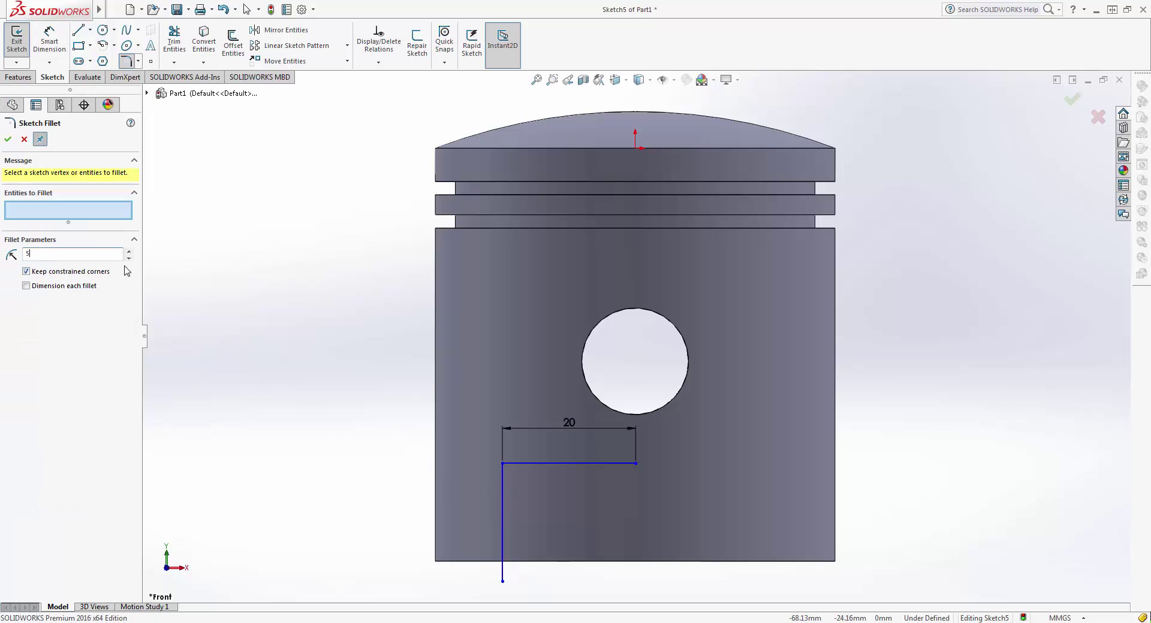
left_click(531, 464)
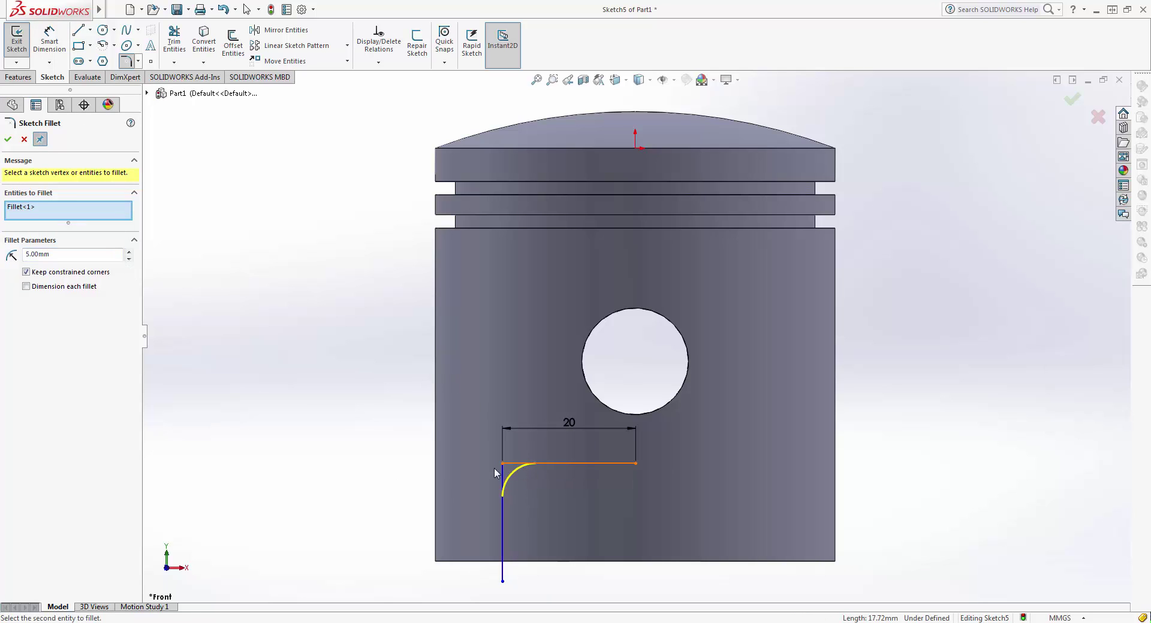
left_click(498, 476)
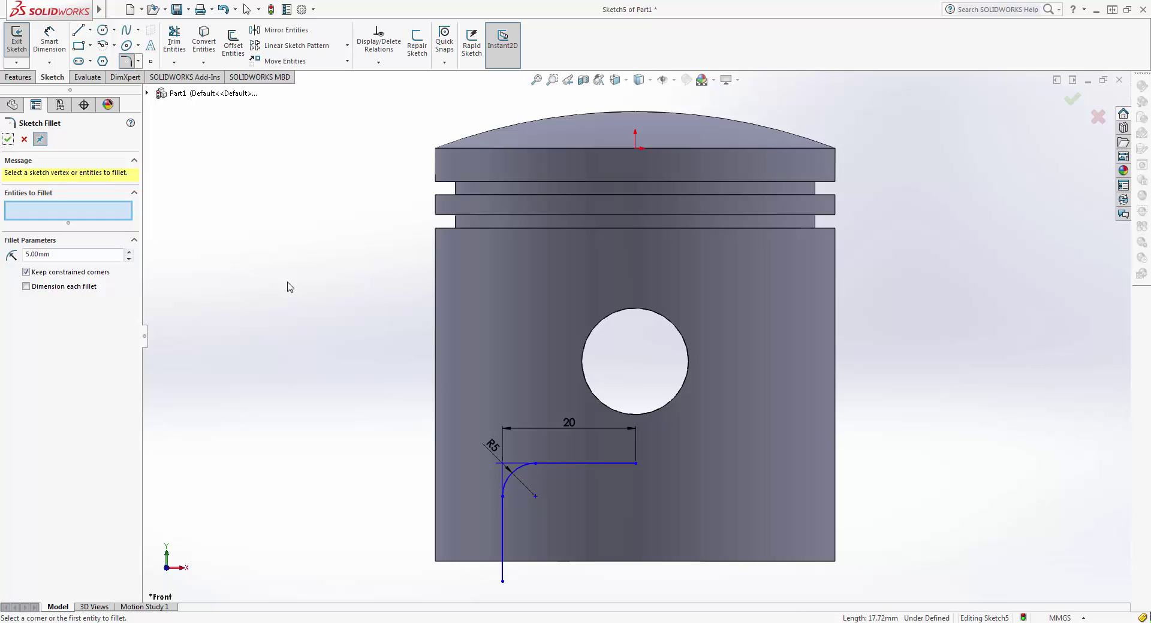
key("Escape")
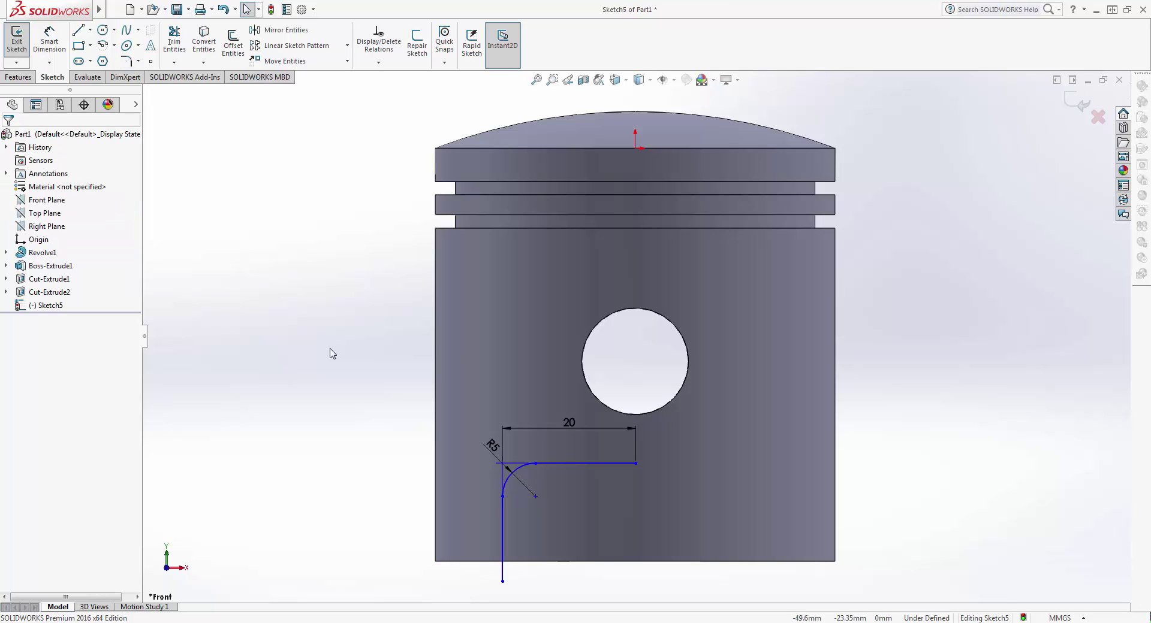
Draw a vertical construction line down from the pin-hole centre toward the piston bottom
left_click(78, 29)
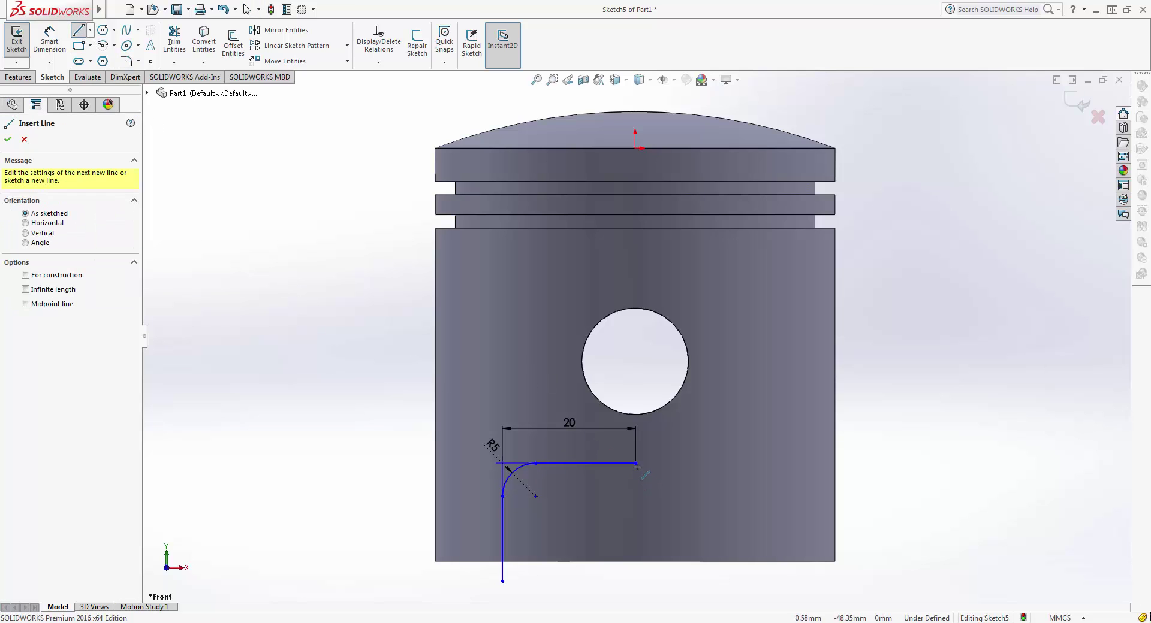
left_click(636, 363)
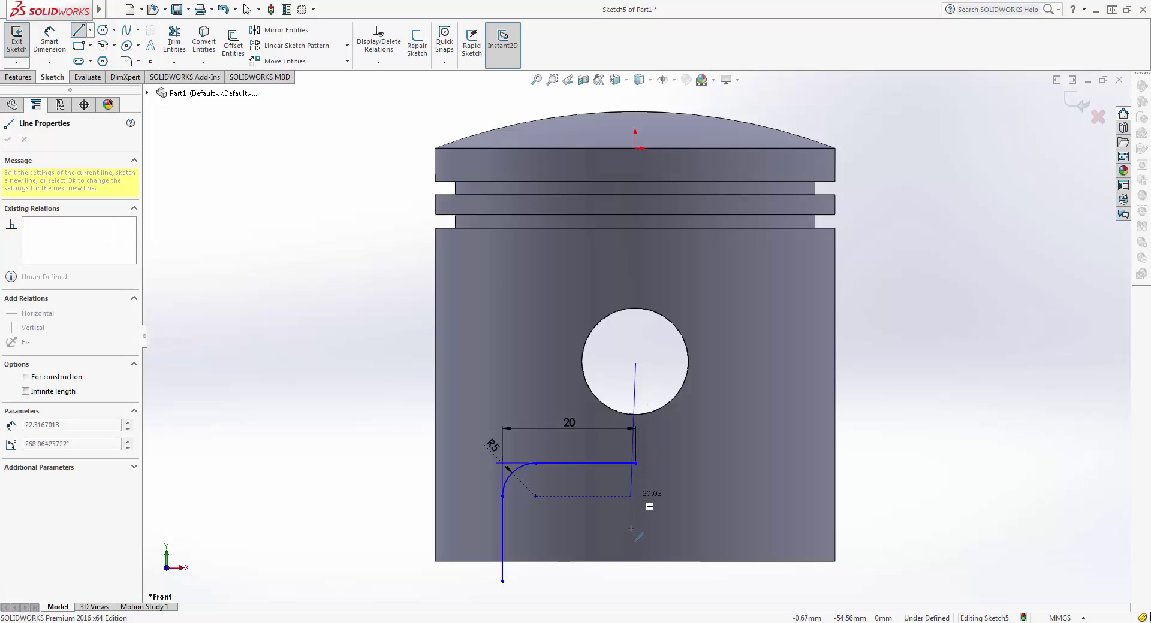
left_click(636, 540)
key("Escape")
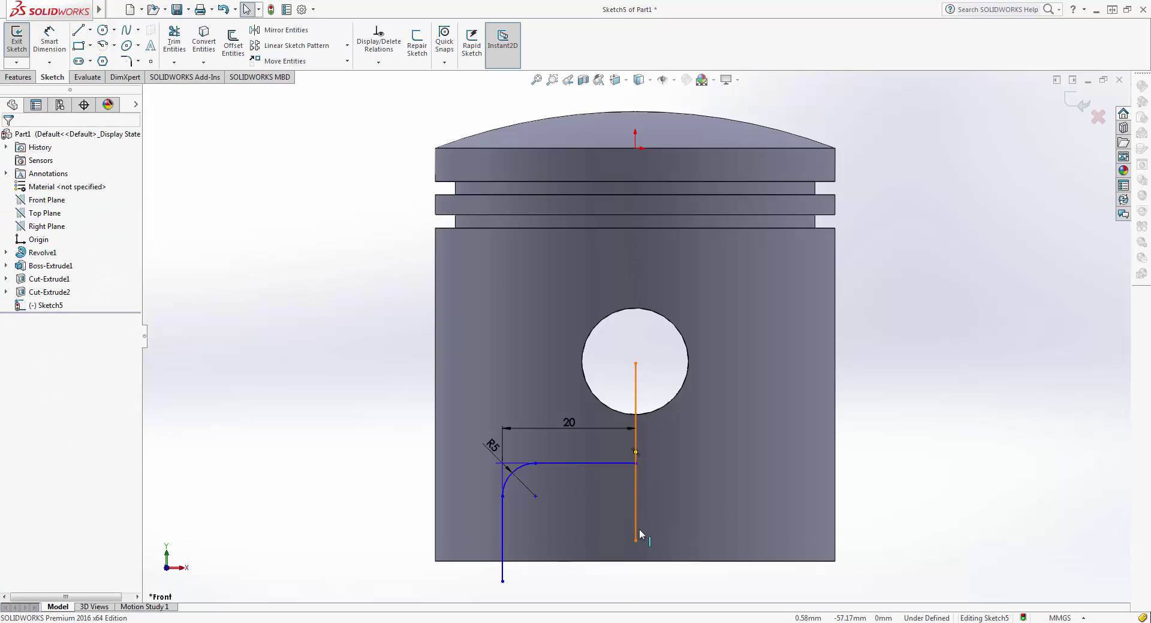
left_click(636, 529)
left_click(686, 494)
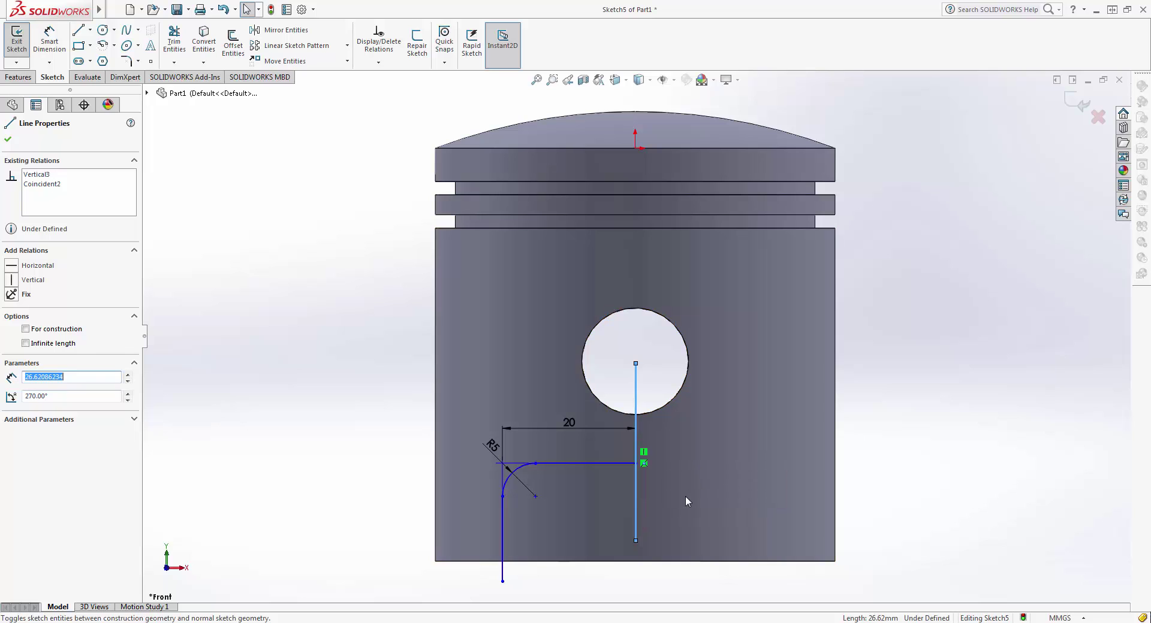
key("Escape")
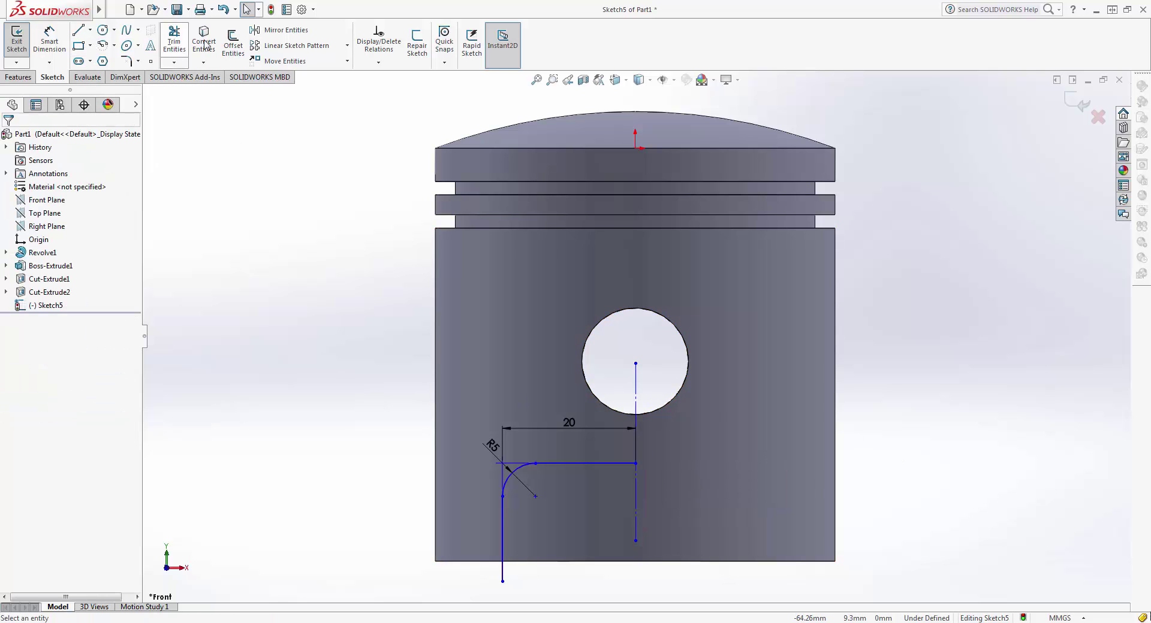
Mirror the vertical line, fillet arc and horizontal line about the vertical centreline
left_click(282, 30)
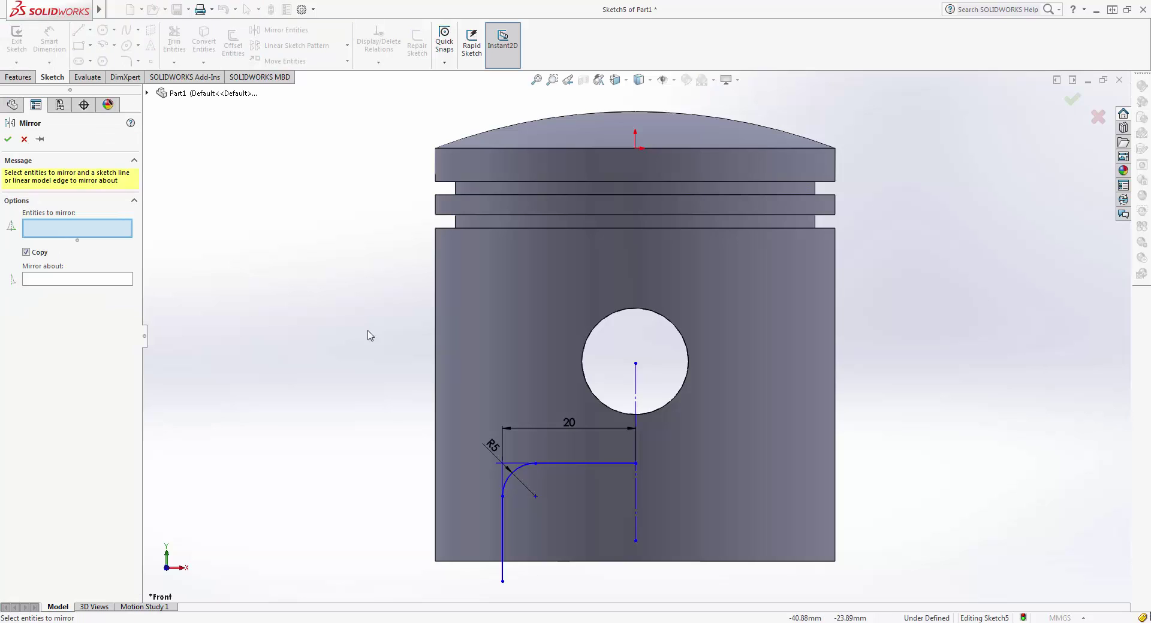
left_click(502, 530)
left_click(511, 473)
left_click(569, 464)
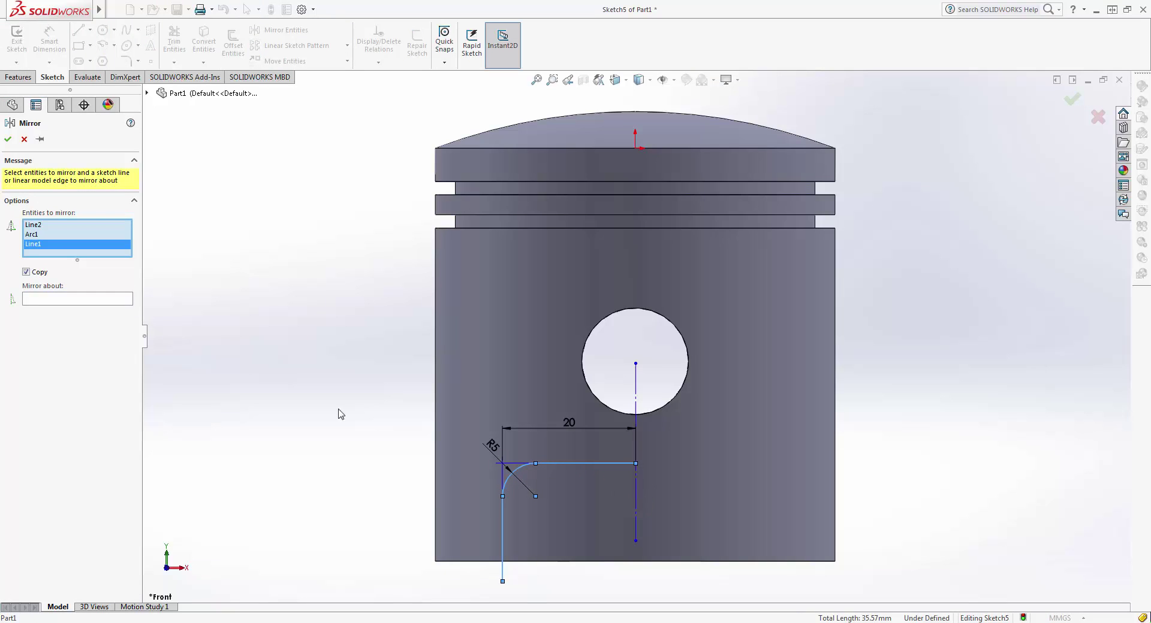
left_click(112, 301)
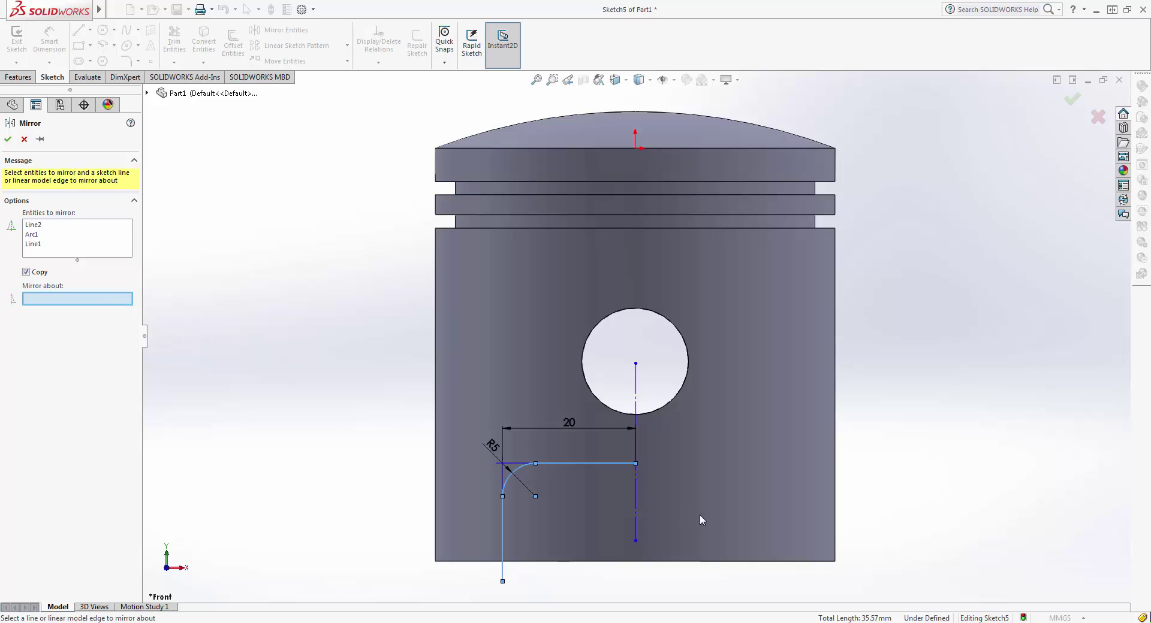
left_click(636, 507)
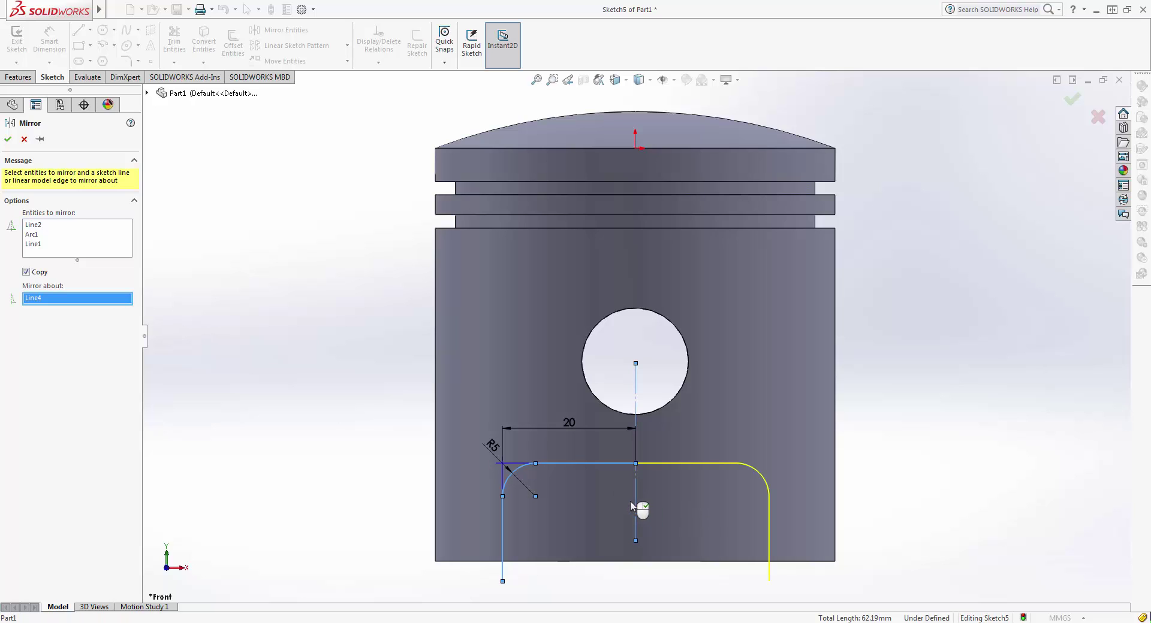
left_click(8, 139)
Close the U profile with a bottom line and exit Sketch5
middle_click_drag(316, 390, 275, 333)
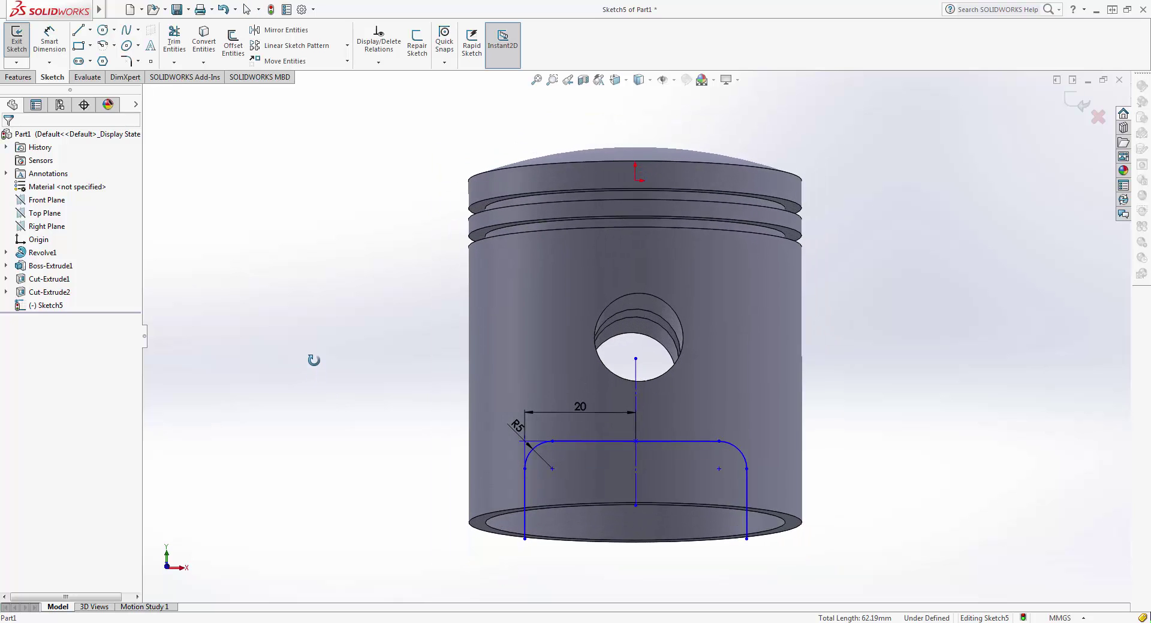
left_click(78, 30)
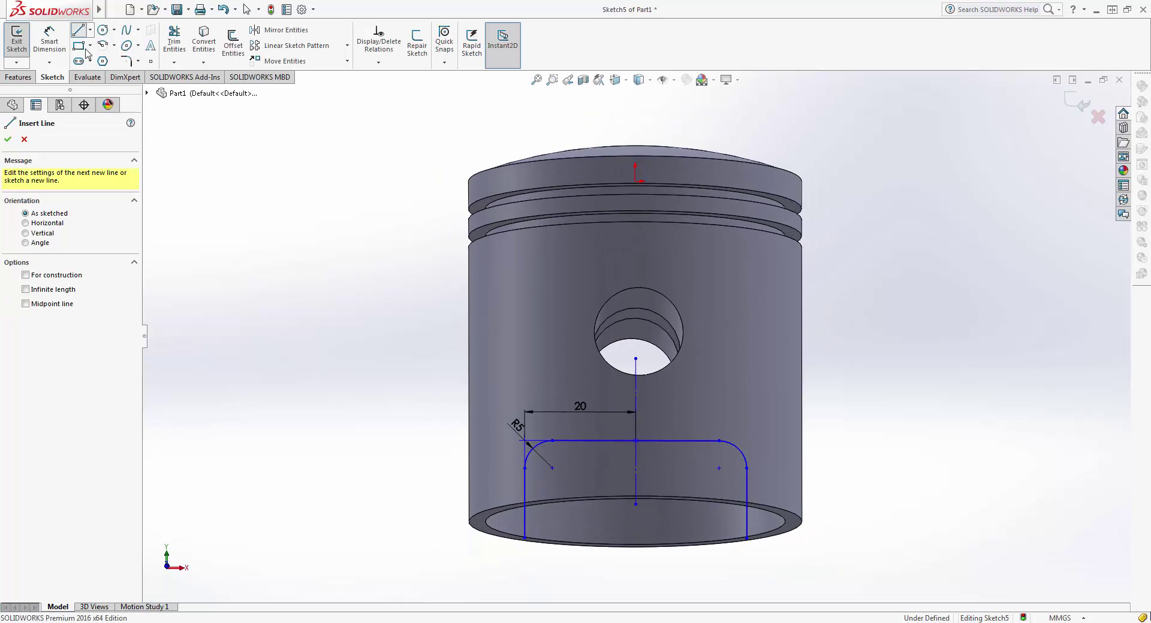
left_click(525, 538)
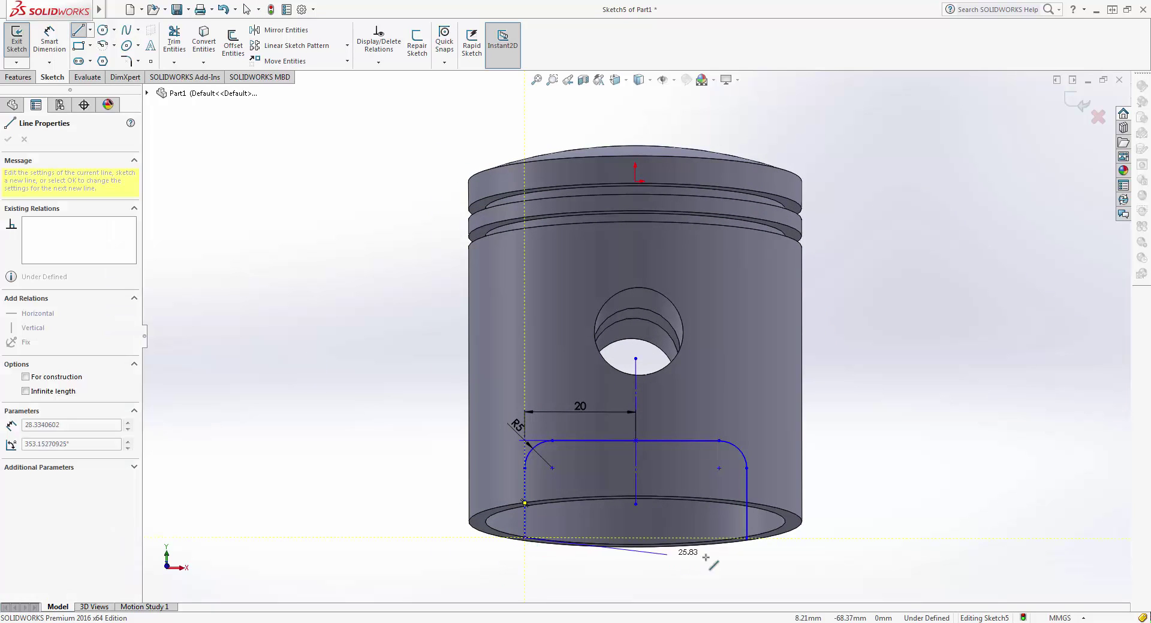
left_click(746, 538)
key("Escape")
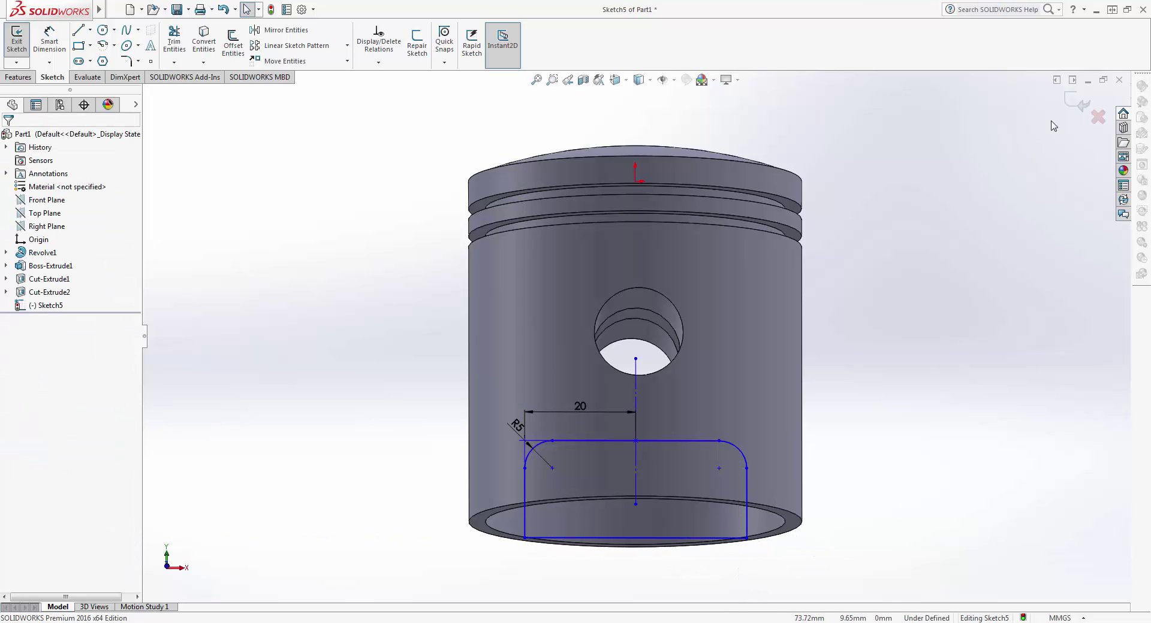
left_click(1077, 103)
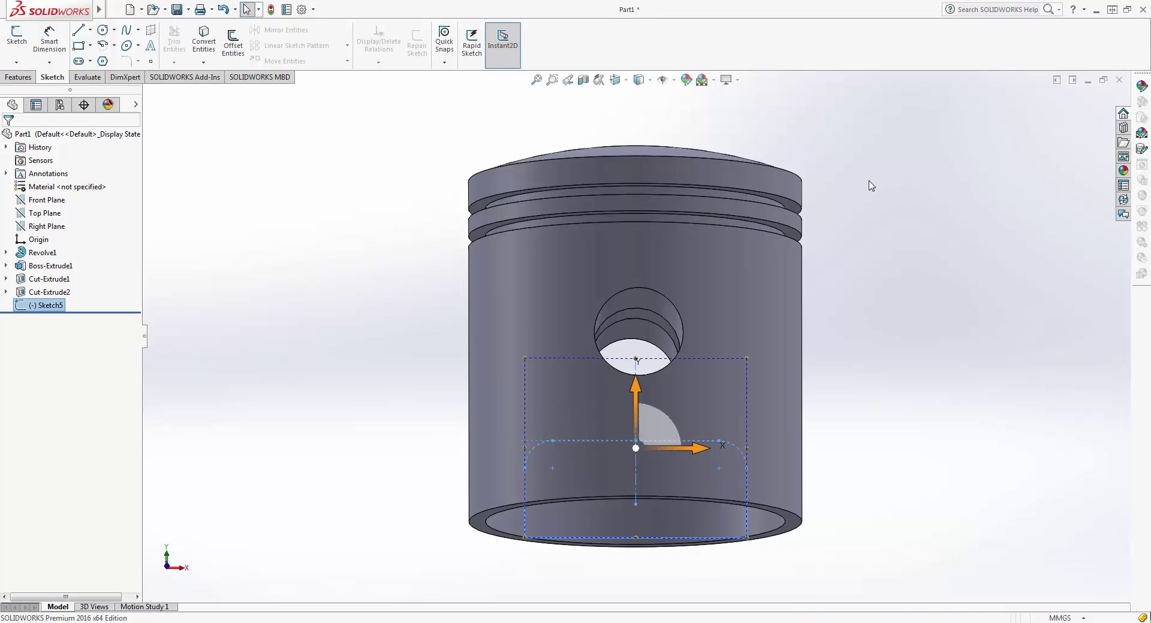
mouse_move(871, 185)
middle_mouse_down()
mouse_move(827, 246)
mouse_move(775, 244)
middle_mouse_up()
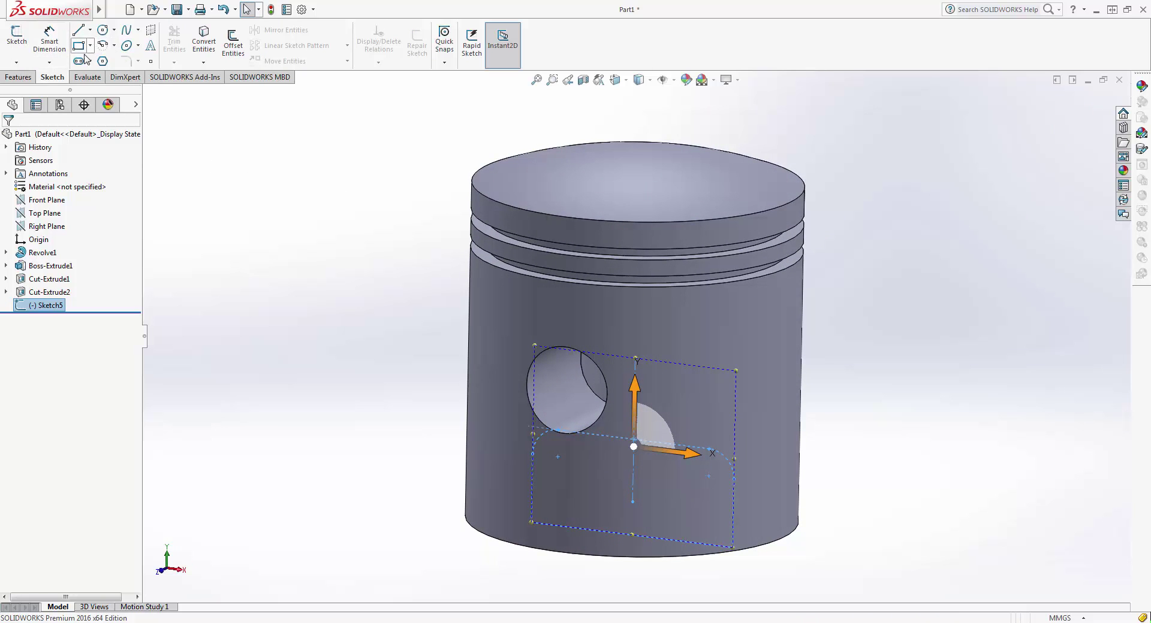
left_click(27, 76)
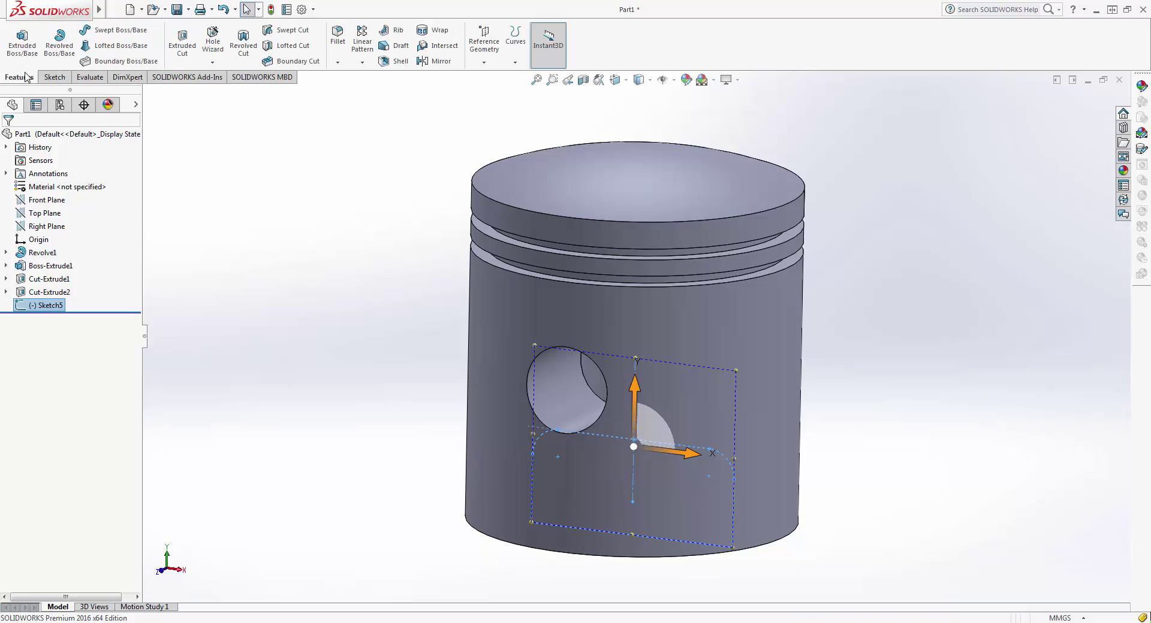
Cut the U-shaped profile Through All in both Direction 1 and Direction 2 as Cut-Extrude3
left_click(184, 48)
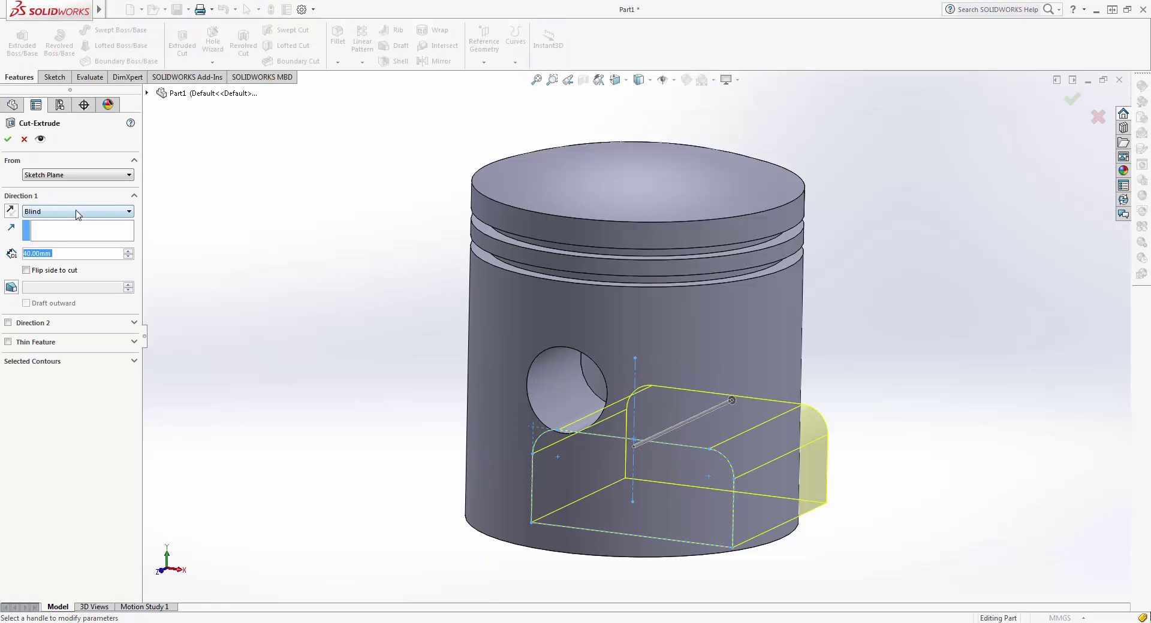
left_click(33, 214)
left_click(7, 322)
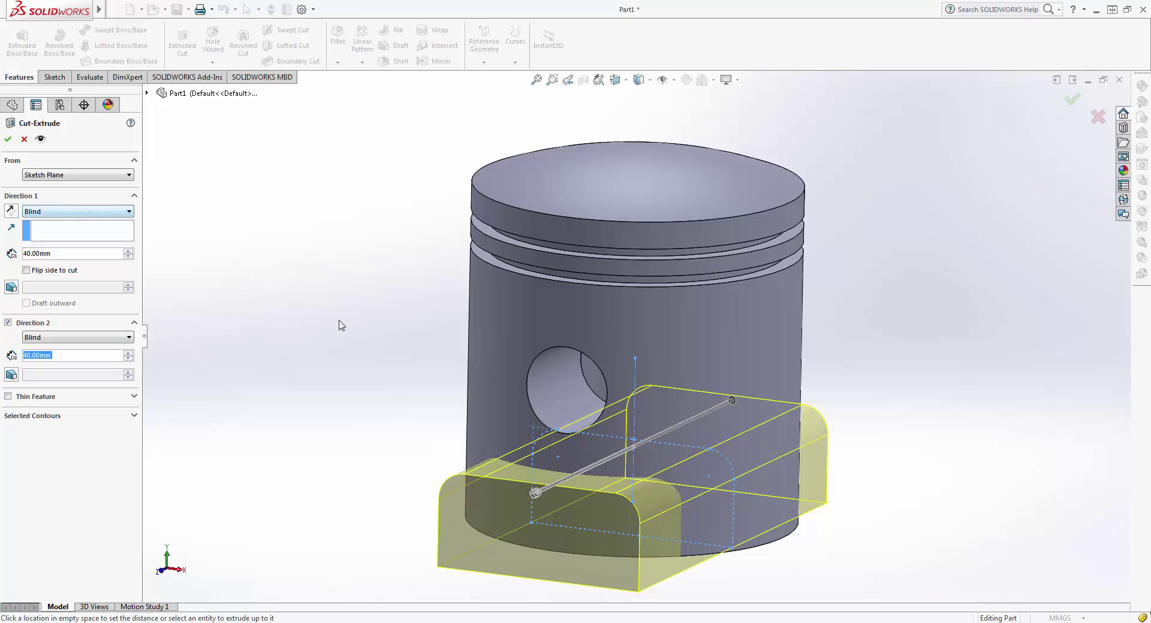
middle_click_drag(337, 323, 163, 252)
left_click(93, 211)
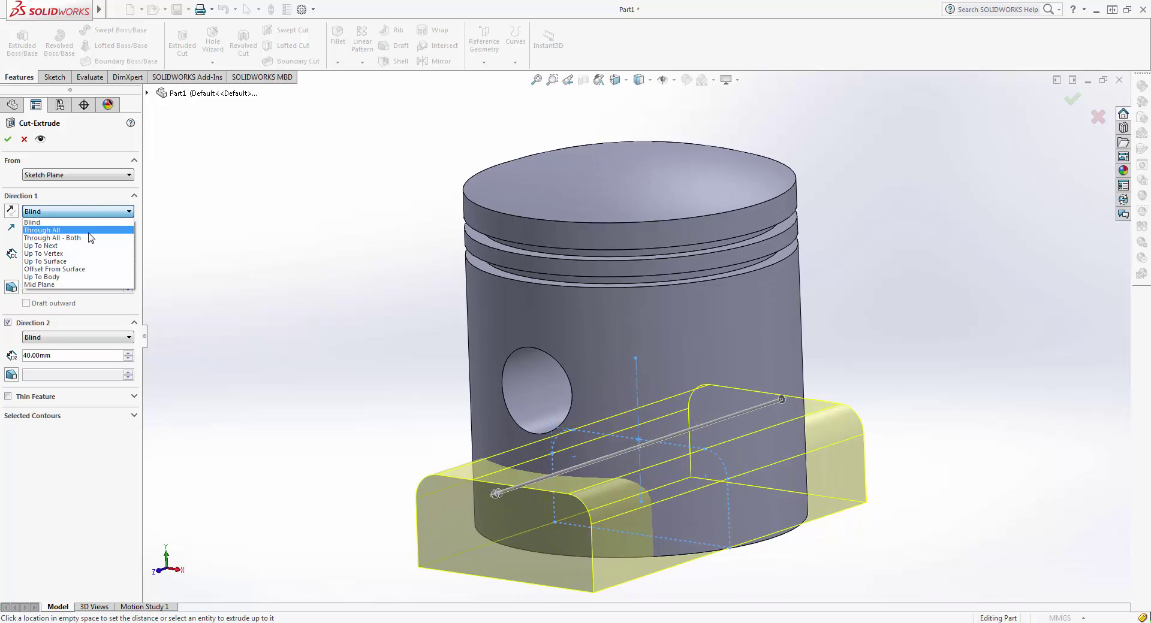
left_click(89, 232)
left_click(63, 318)
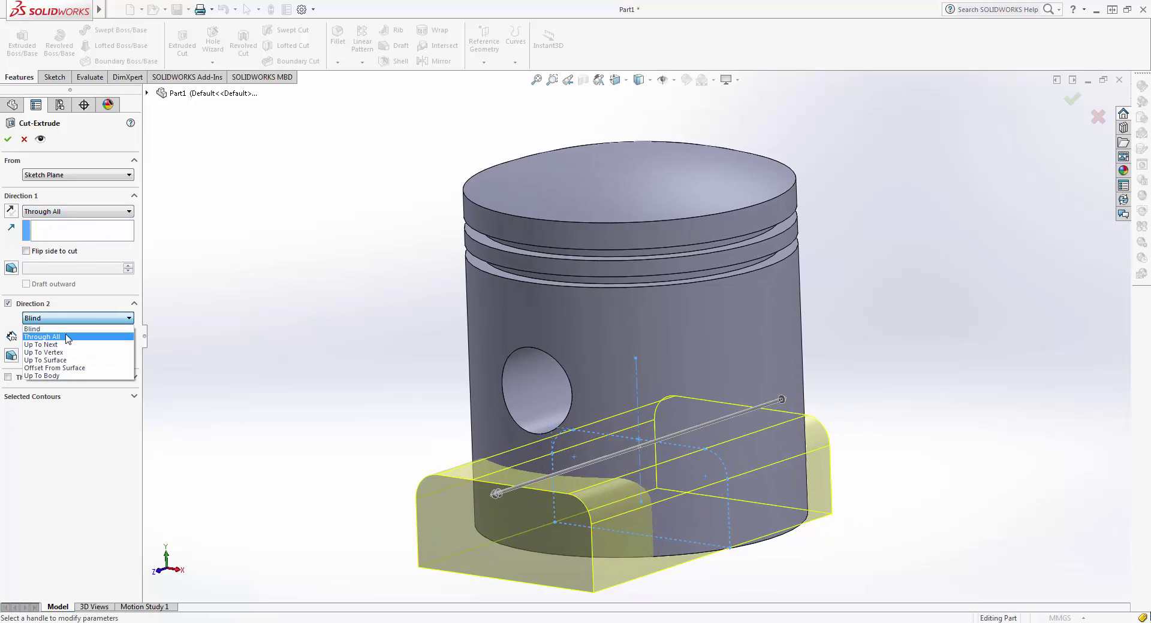
left_click(84, 338)
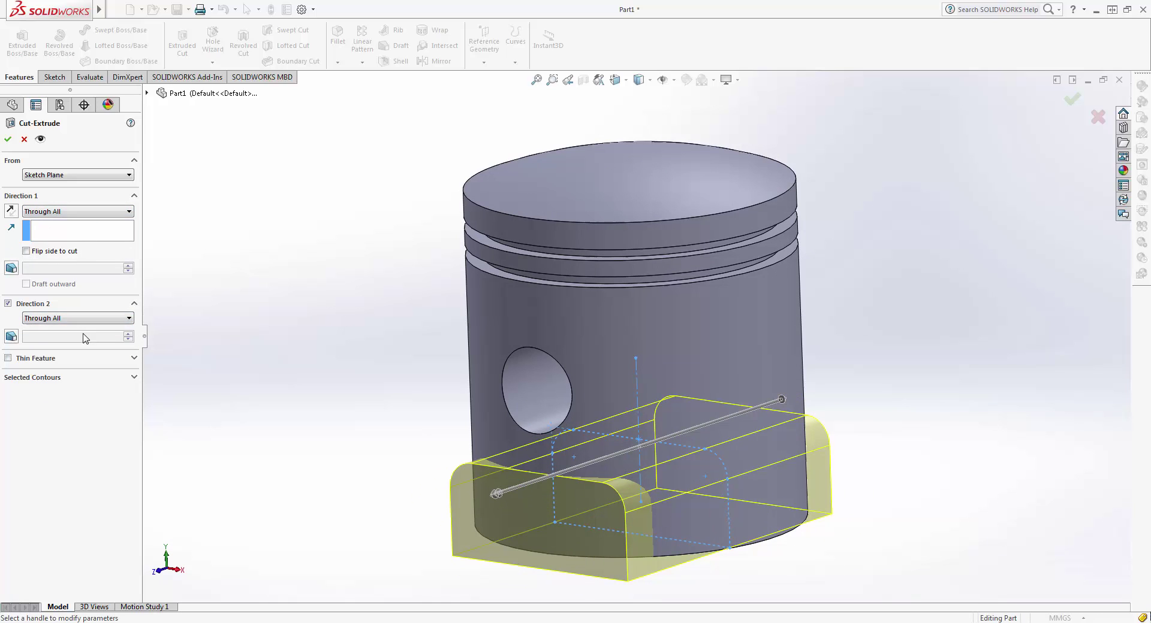
left_click(7, 142)
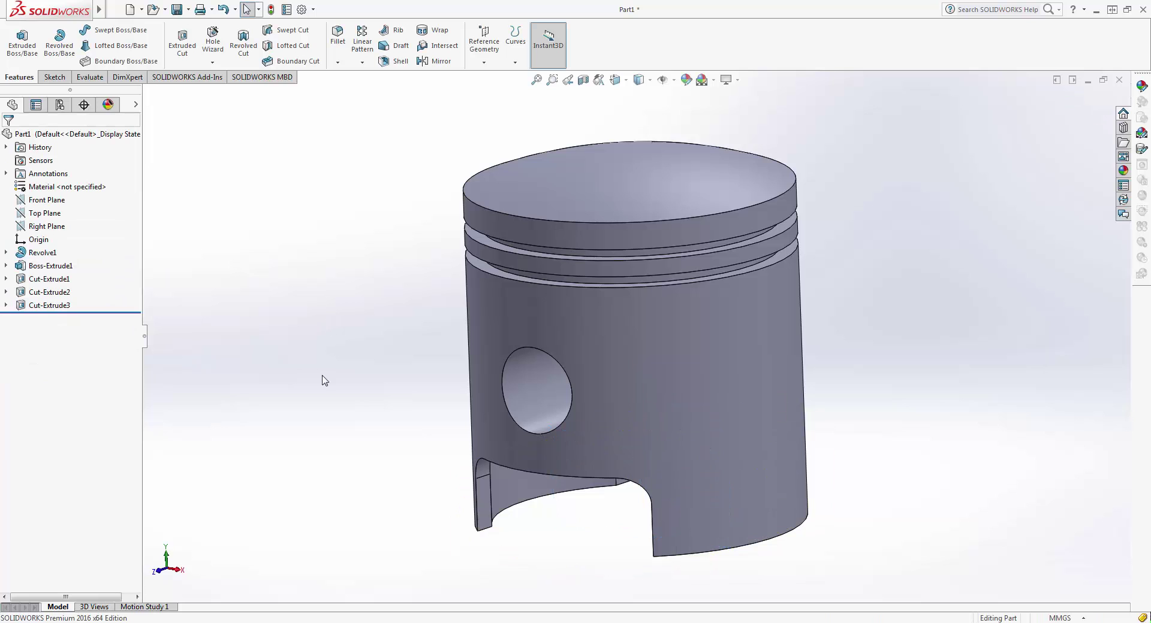
Zoom into the piston interior, select both outer pin-bore circular edges, and start a Fillet
mouse_move(312, 473)
middle_mouse_down()
mouse_move(285, 162)
mouse_move(336, 345)
mouse_move(326, 288)
middle_mouse_up()
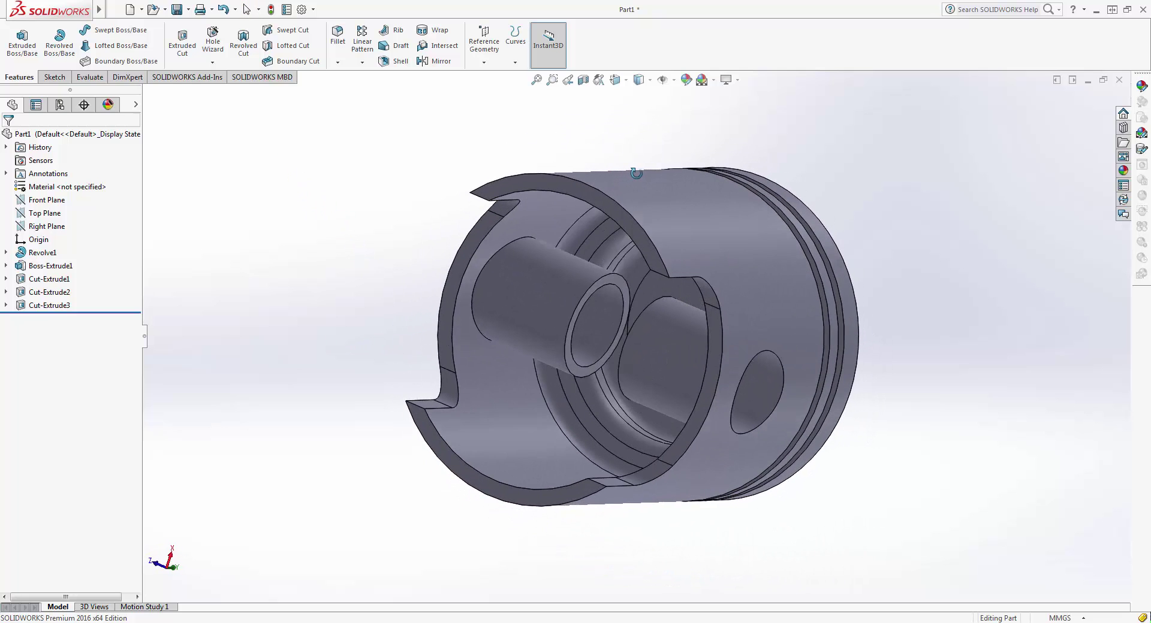
scroll(332, 306, "down", 1)
scroll(429, 277, "down", 1)
scroll(482, 270, "down", 2)
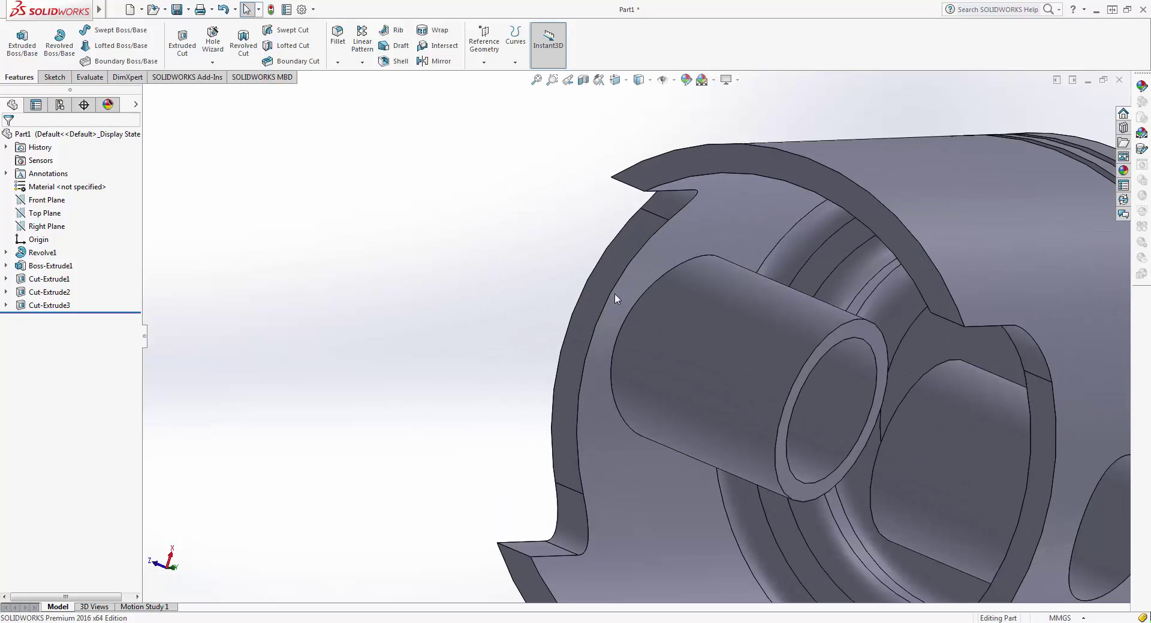
middle_click_drag(436, 293, 442, 276)
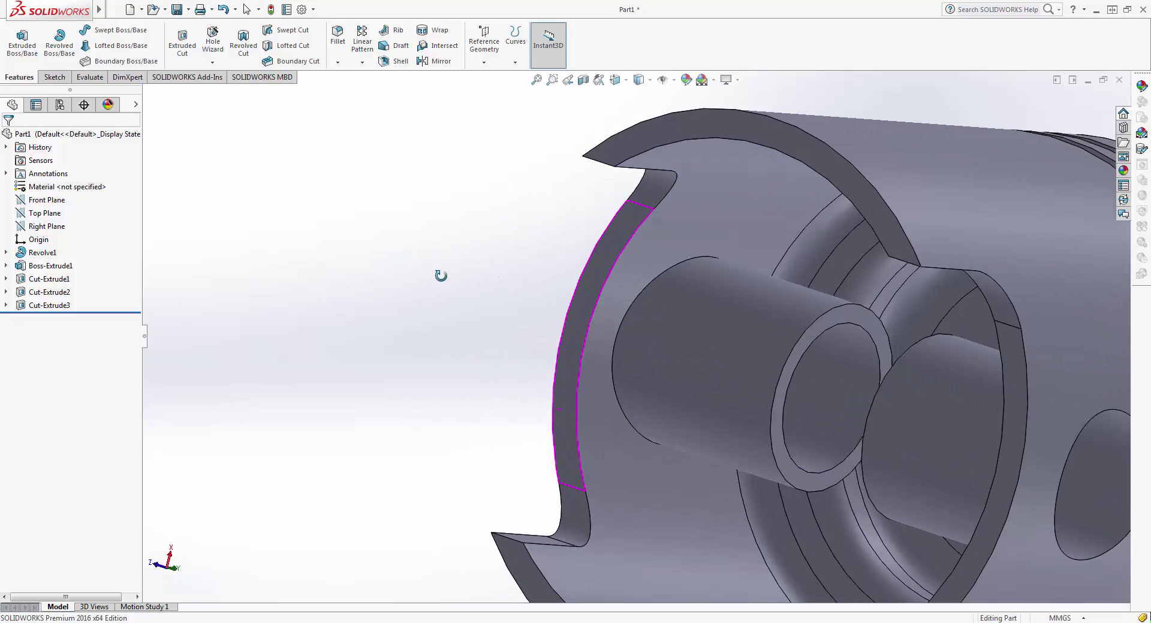
left_click(613, 345)
mouse_move(365, 277)
middle_mouse_down("ctrl")
mouse_move(457, 303)
mouse_move(416, 275)
mouse_move(560, 398)
mouse_move(979, 454)
middle_mouse_up("ctrl")
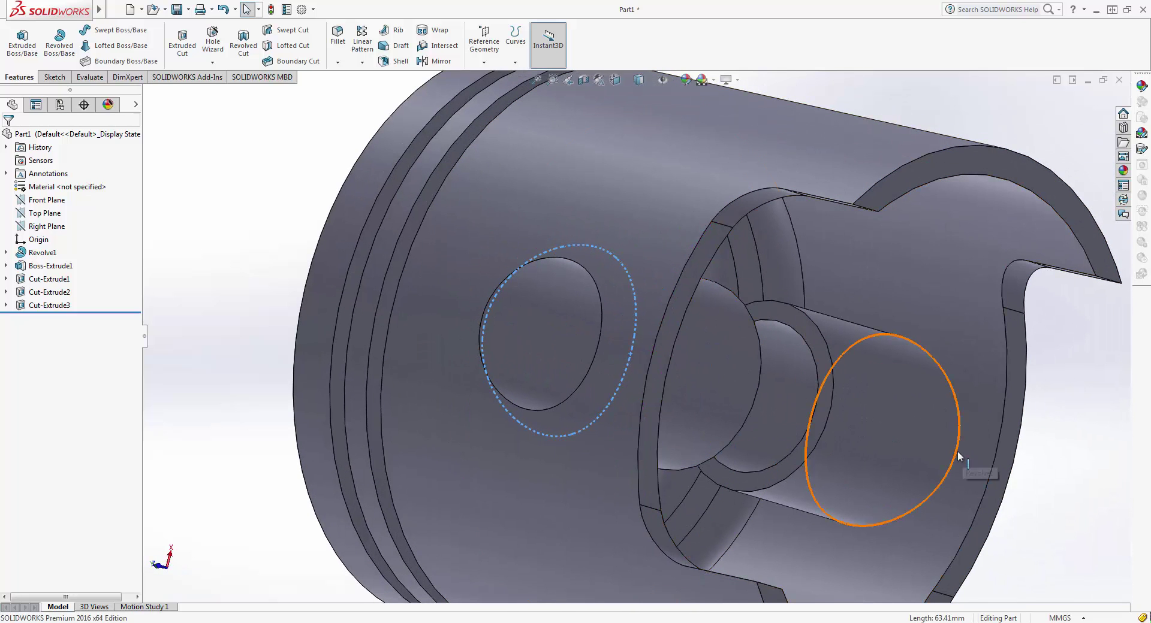
left_click(958, 450, "ctrl")
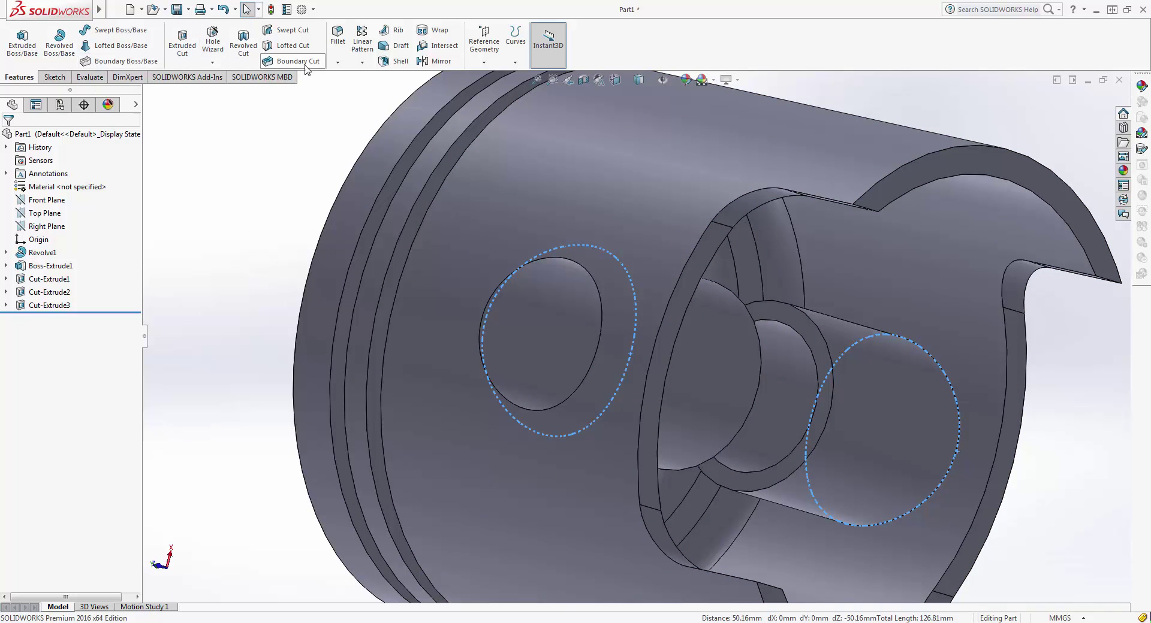
left_click(337, 36)
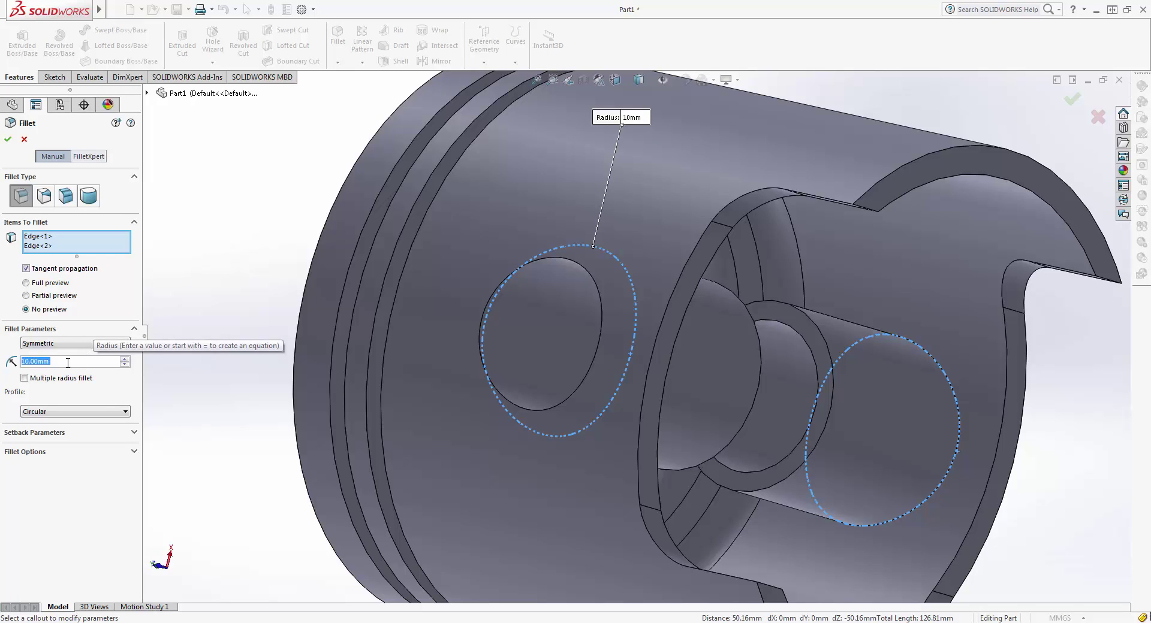
Round the two pin boss edges with a 5 mm fillet and orbit to inspect Fillet1
type("5")
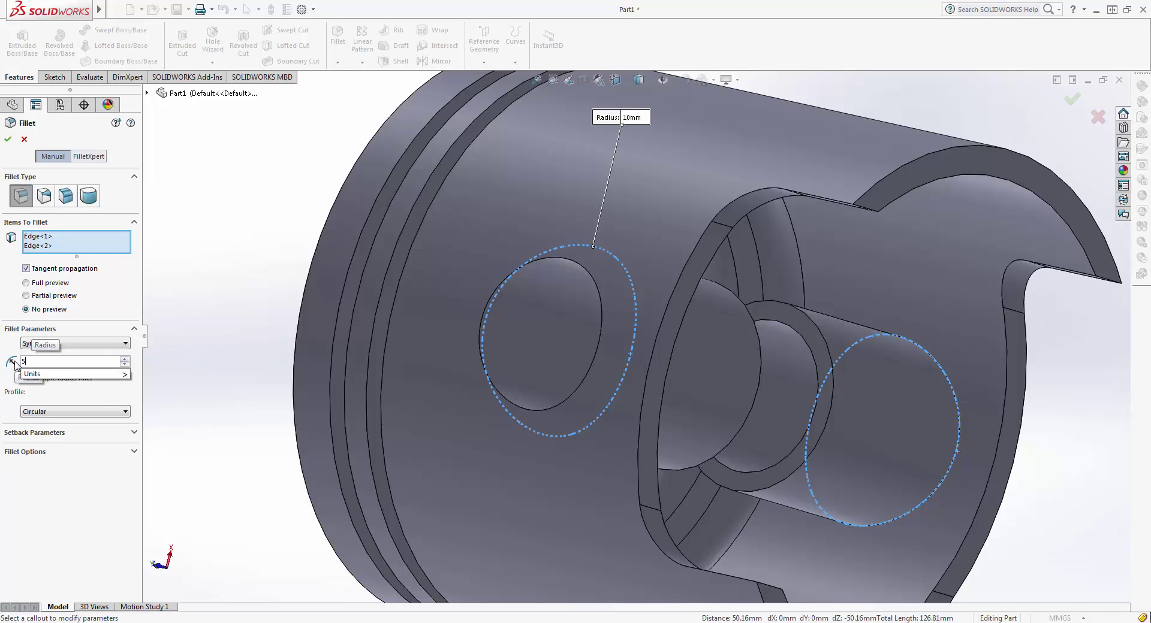
key("Return")
left_click(12, 141)
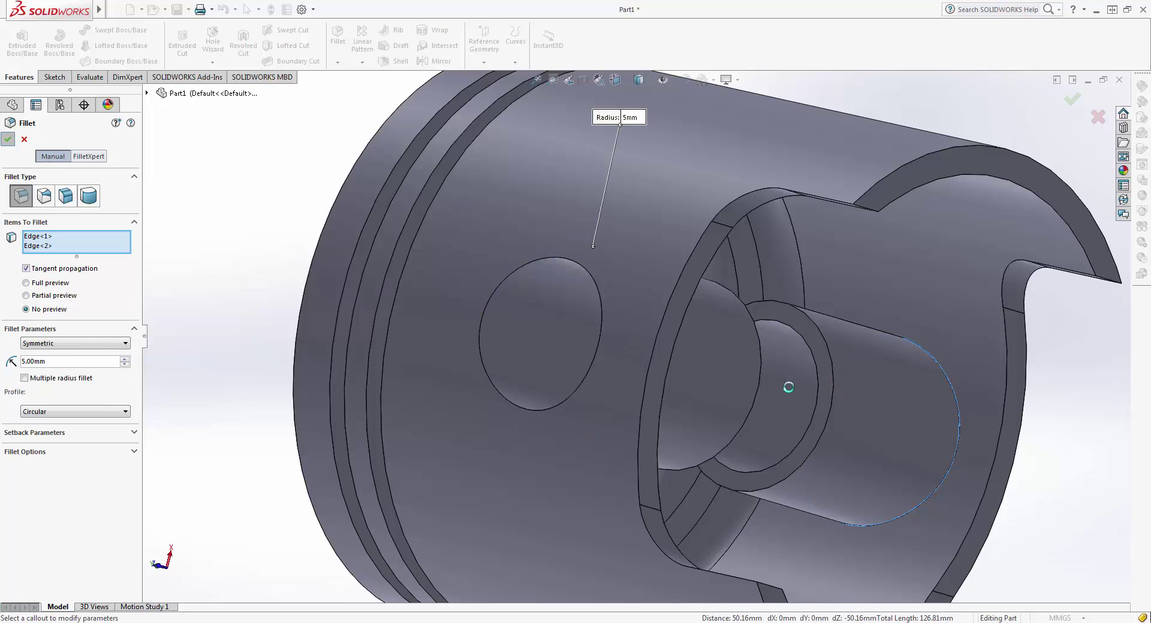
mouse_move(611, 354)
middle_mouse_down()
mouse_move(708, 376)
mouse_move(686, 366)
middle_mouse_up()
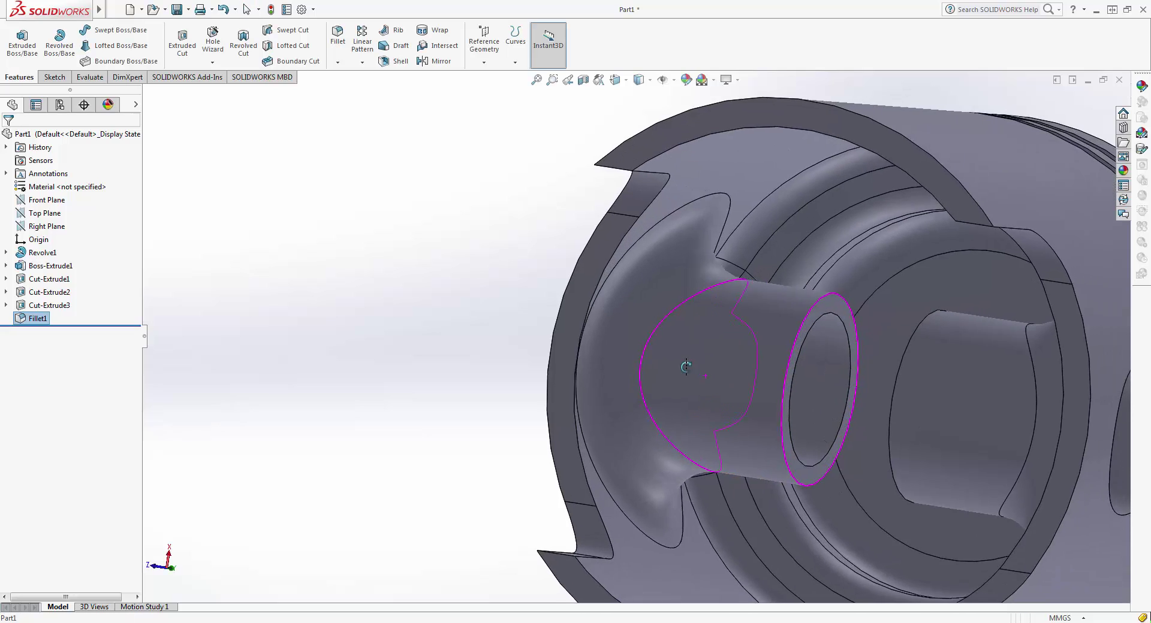
mouse_move(476, 305)
middle_mouse_down()
mouse_move(297, 226)
mouse_move(450, 257)
mouse_move(740, 282)
middle_mouse_up()
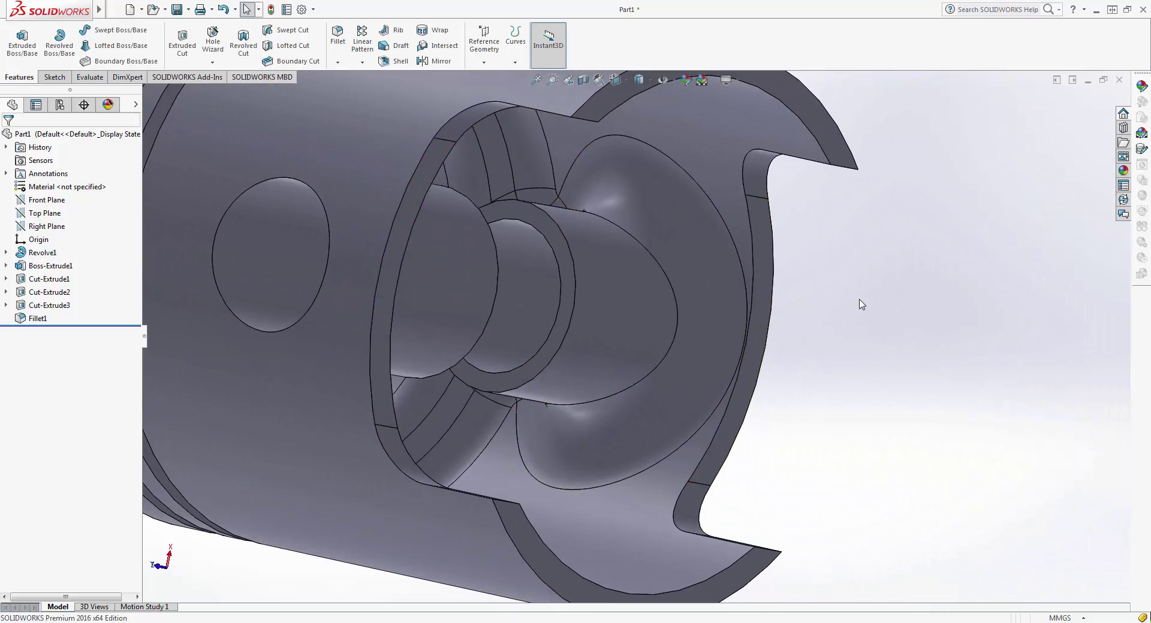
mouse_move(861, 305)
middle_mouse_down()
mouse_move(817, 311)
mouse_move(693, 368)
mouse_move(465, 244)
mouse_move(407, 262)
middle_mouse_up()
mouse_move(160, 214)
middle_mouse_down()
mouse_move(322, 262)
mouse_move(376, 249)
middle_mouse_up()
key("f")
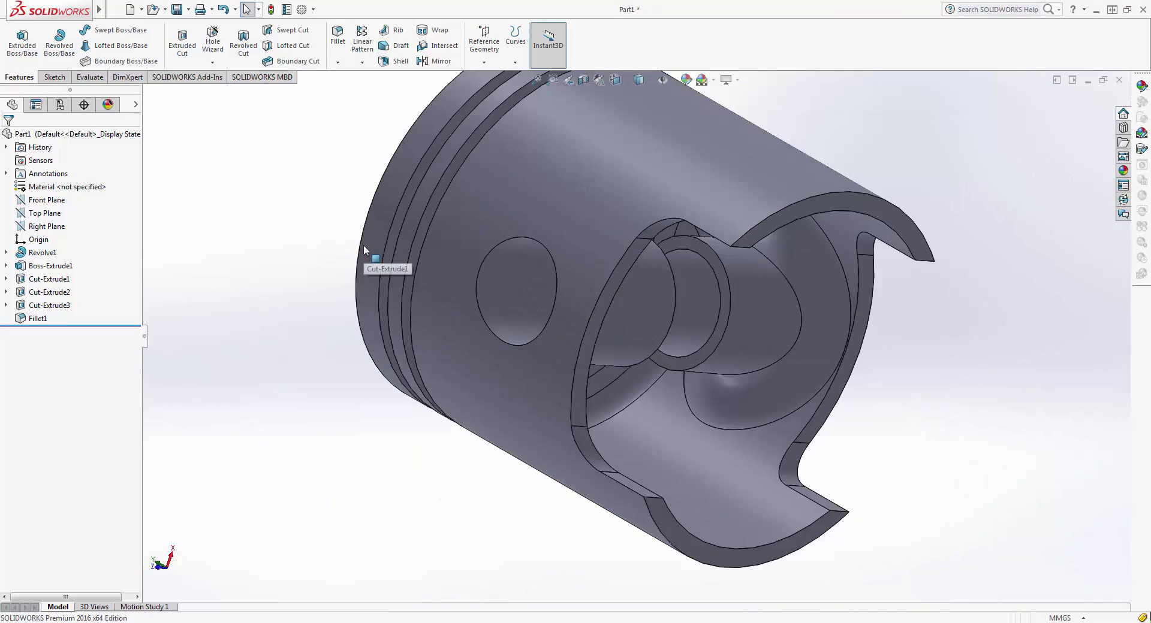
mouse_move(321, 213)
middle_mouse_down()
mouse_move(324, 198)
mouse_move(417, 140)
mouse_move(362, 234)
mouse_move(441, 82)
mouse_move(625, 315)
mouse_move(606, 277)
mouse_move(635, 282)
middle_mouse_up()
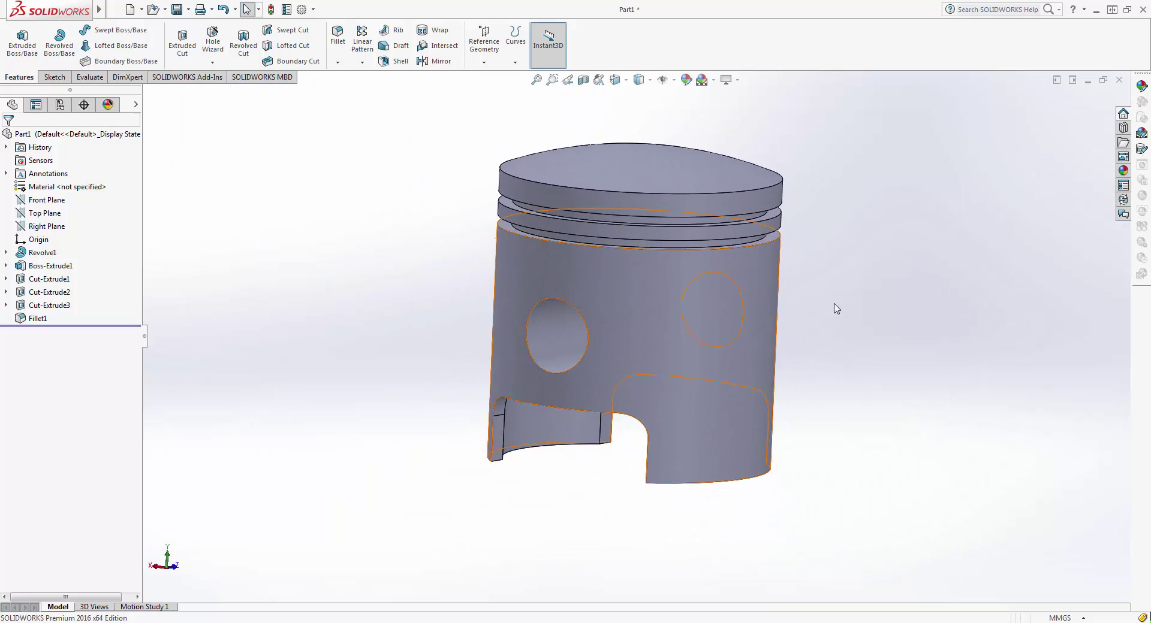
Turn on RealView Graphics and tilt the piston to show its reflection in the floor
left_click(727, 80)
left_click(753, 99)
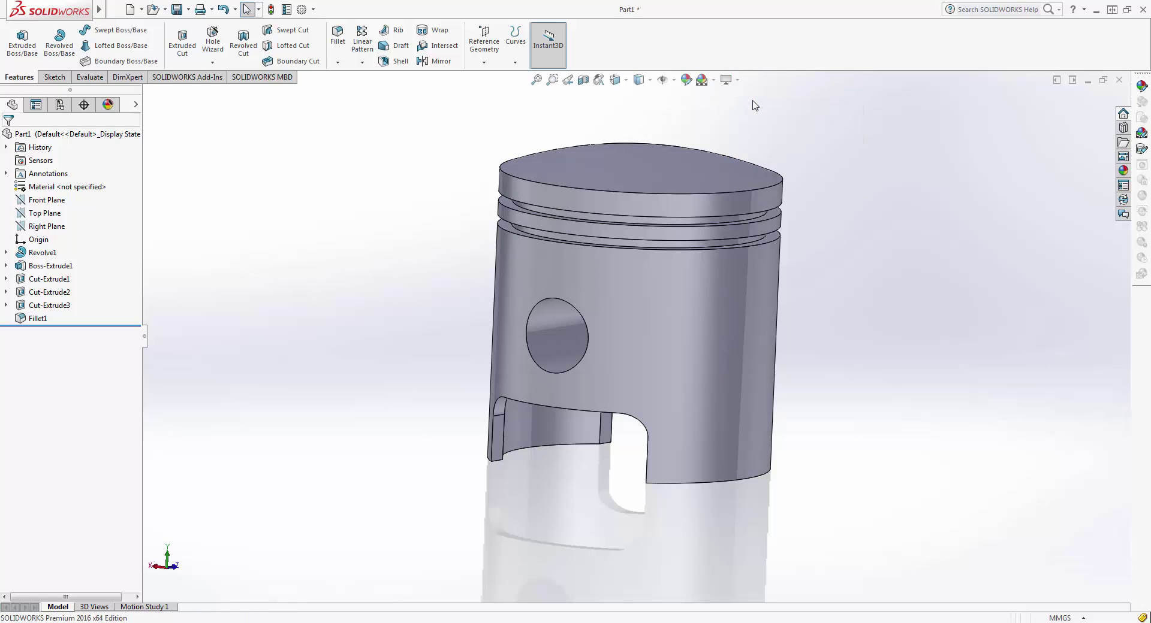
mouse_move(423, 298)
middle_mouse_down()
mouse_move(403, 264)
mouse_move(523, 283)
mouse_move(579, 227)
mouse_move(527, 154)
mouse_move(452, 159)
mouse_move(823, 279)
mouse_move(973, 307)
mouse_move(419, 264)
mouse_move(354, 390)
mouse_move(657, 458)
mouse_move(653, 405)
mouse_move(722, 532)
mouse_move(552, 569)
mouse_move(659, 545)
mouse_move(418, 350)
mouse_move(396, 315)
mouse_move(475, 393)
mouse_move(837, 282)
middle_mouse_up()
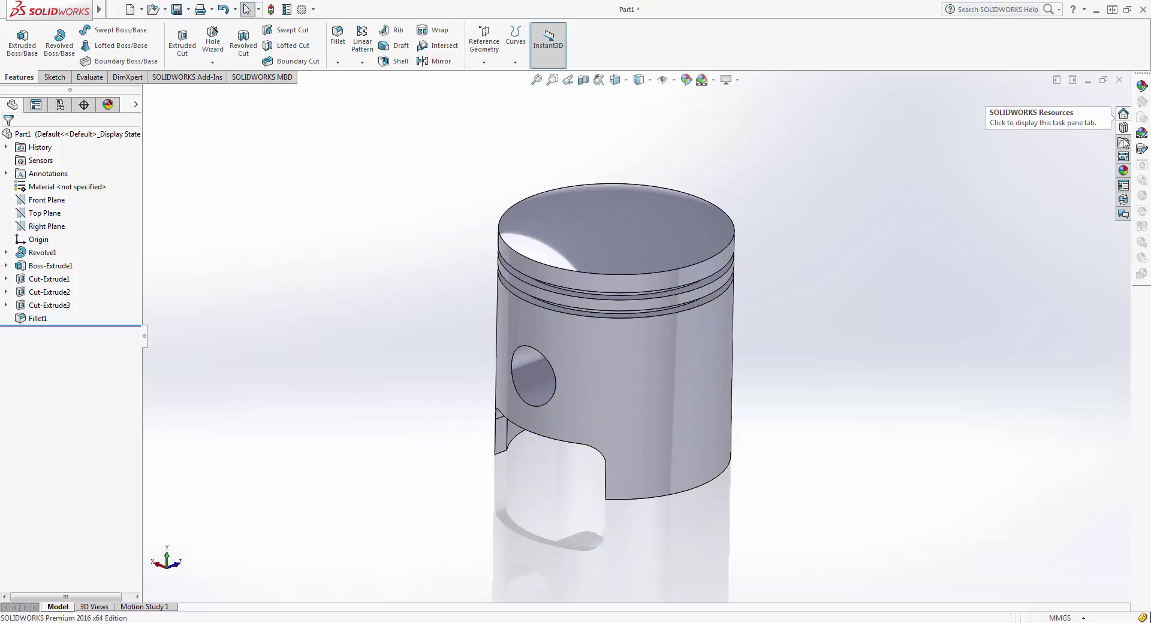
Apply the Metal > Steel brushed steel appearance to the whole piston part and accept it
left_click(1120, 171)
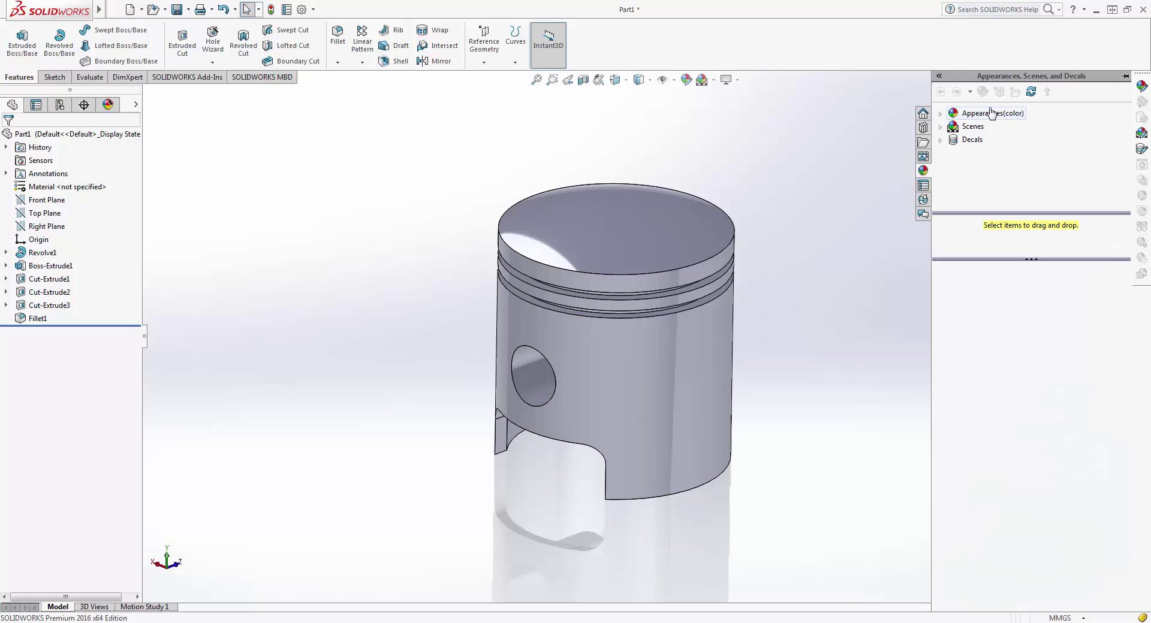
left_click(989, 114)
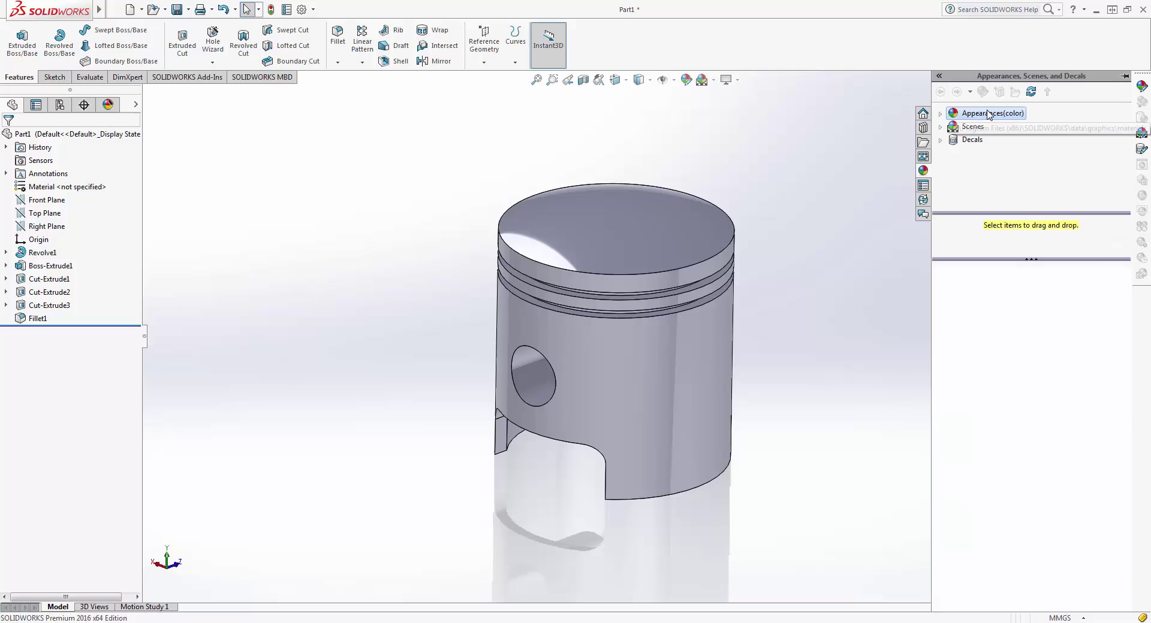
left_click(940, 113)
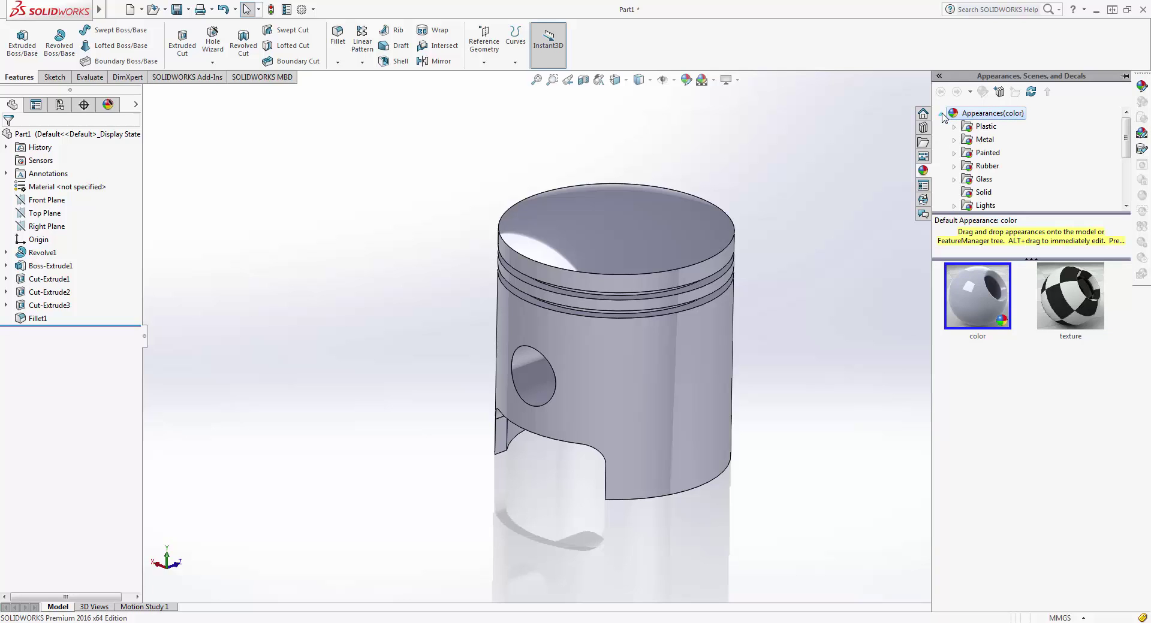
left_click(955, 140)
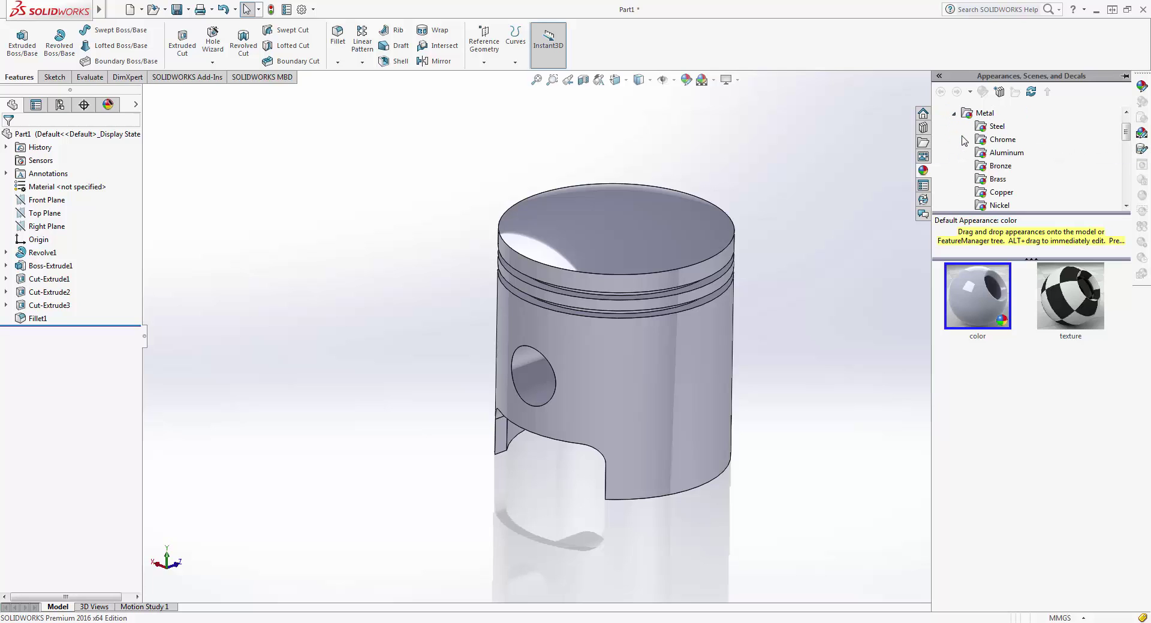
left_click(985, 128)
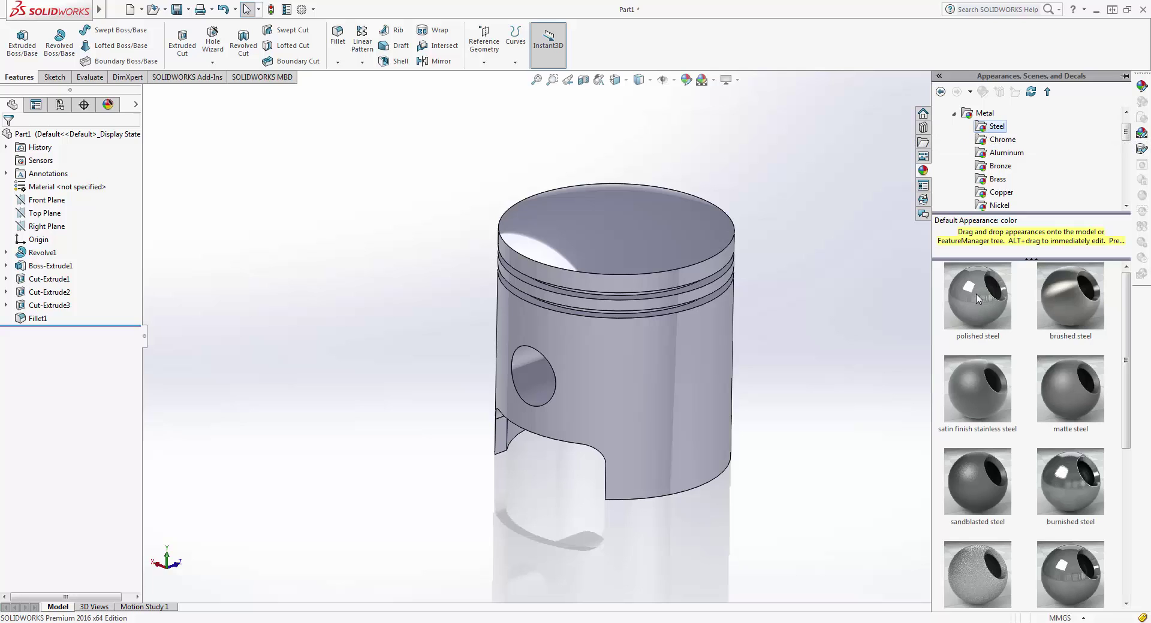
left_click(977, 299)
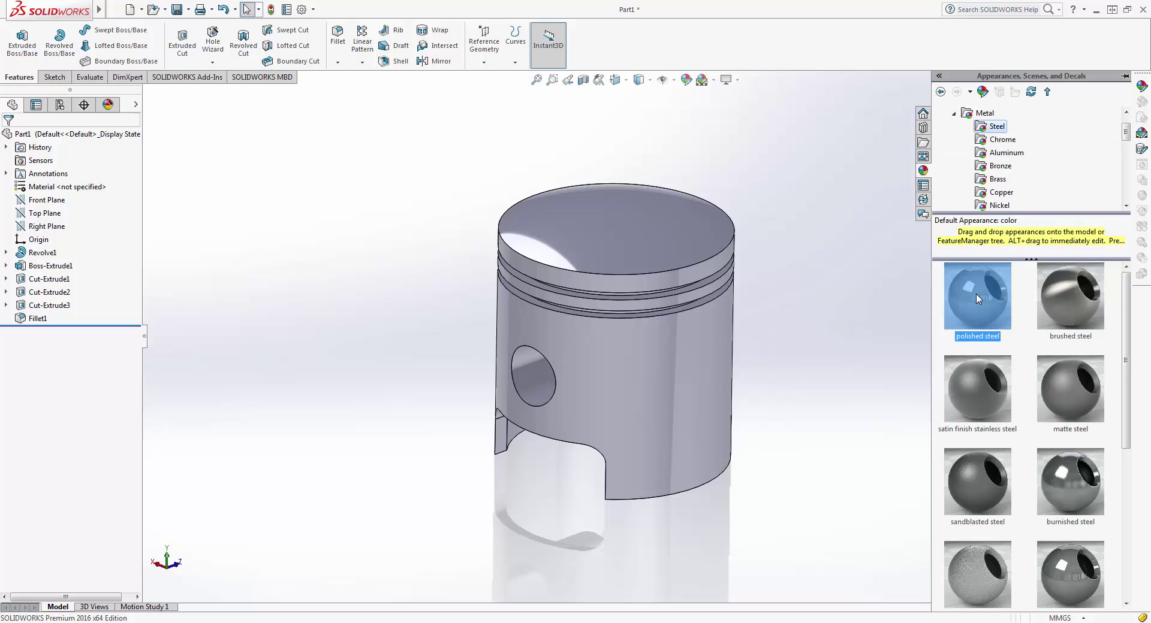
left_click(1078, 299)
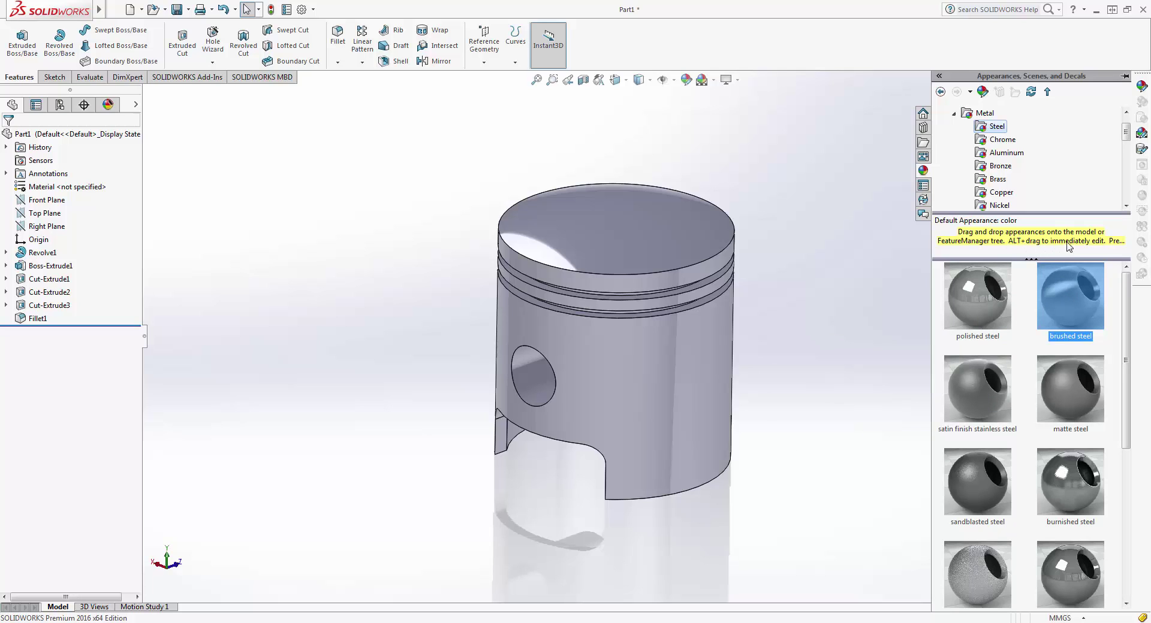
left_click_drag(1068, 308, 674, 356)
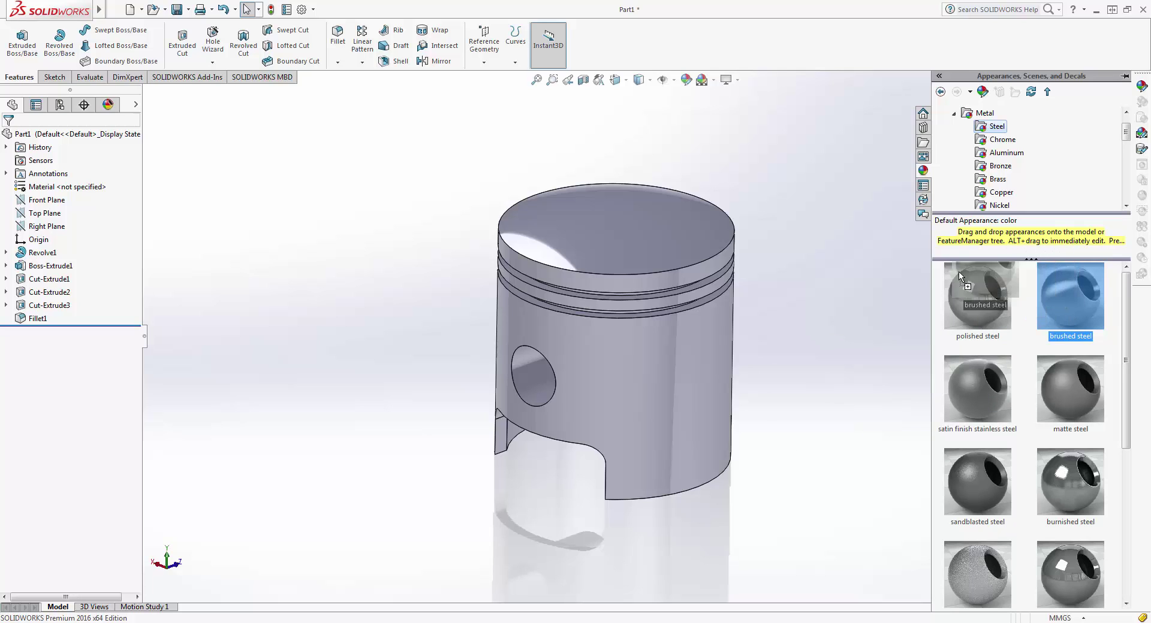
left_click(674, 355)
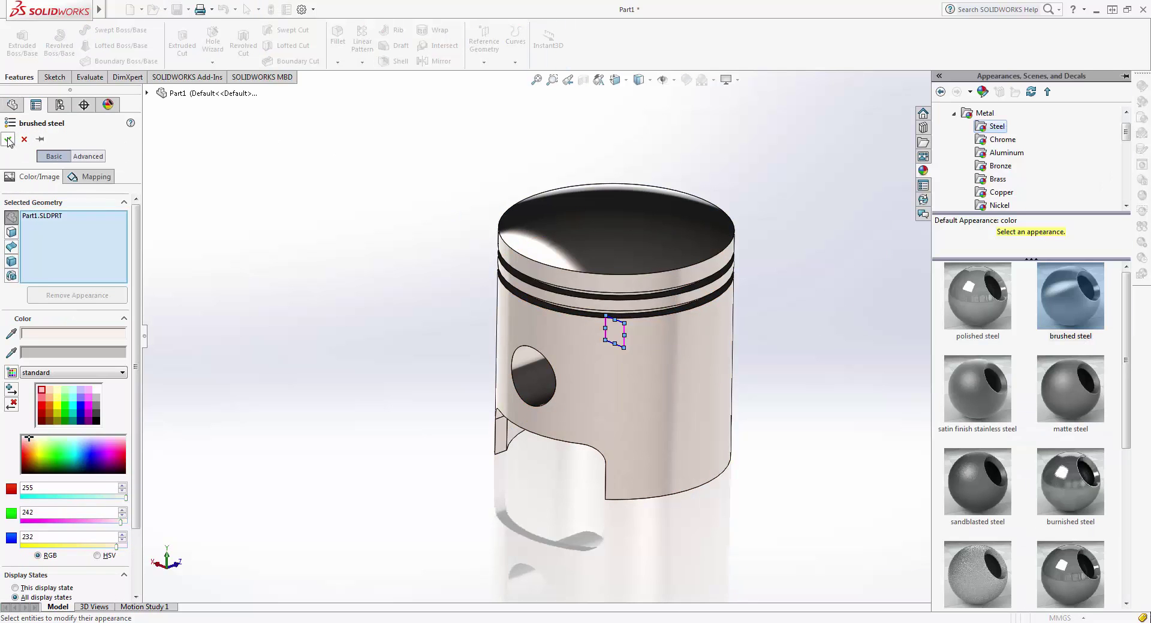
left_click(8, 141)
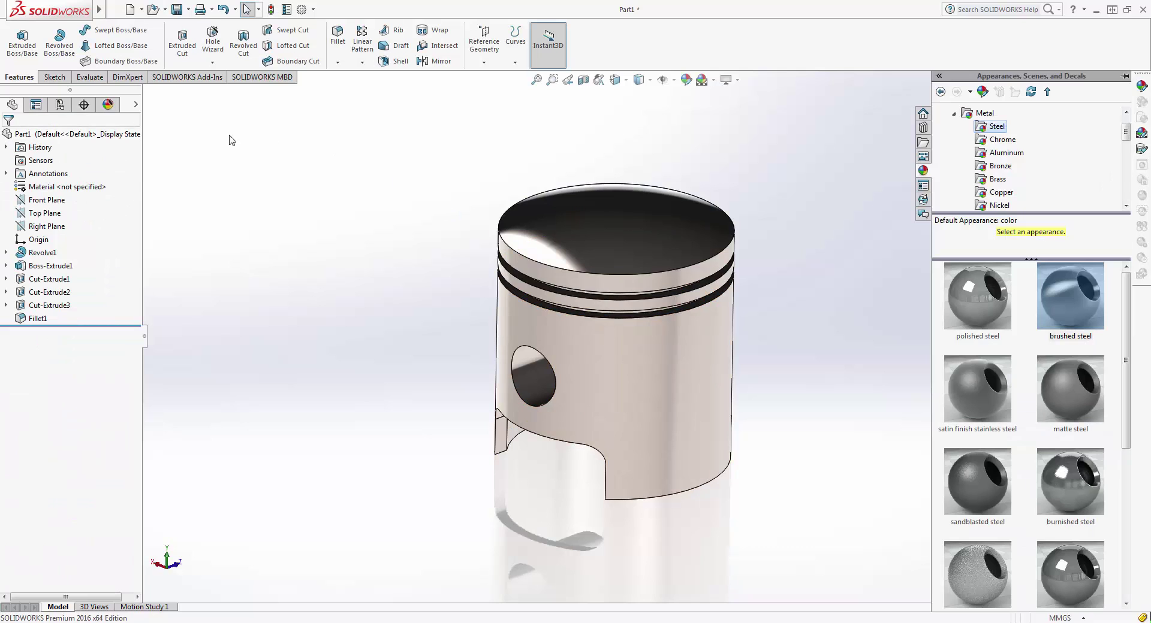
middle_click_drag(367, 396, 445, 113)
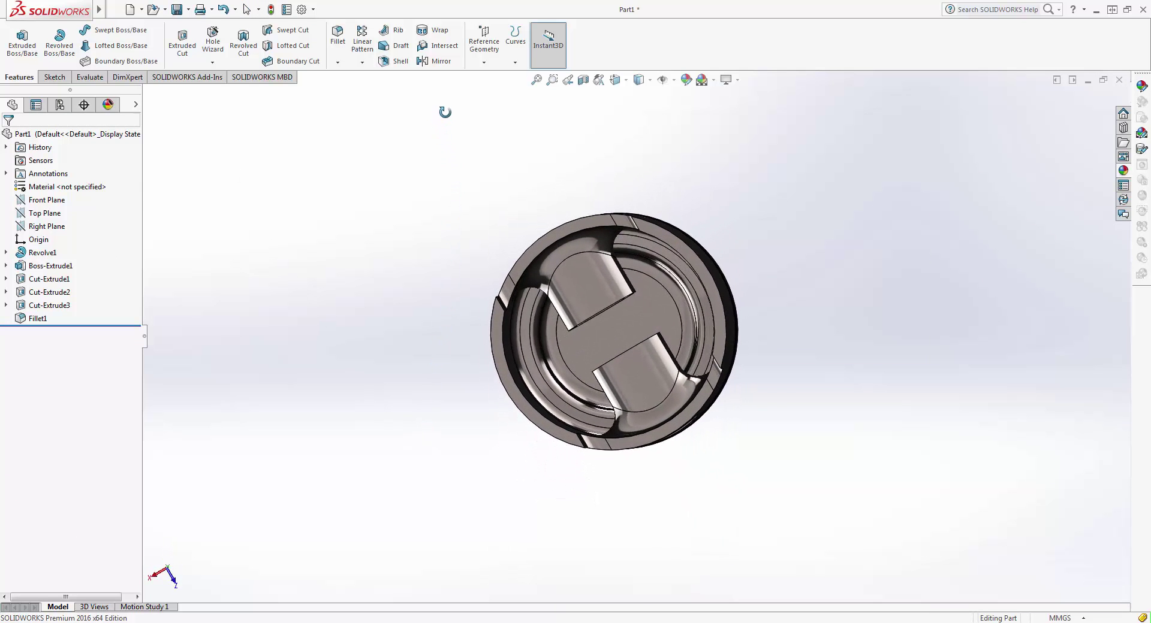
Select the piston's interior faces under the crown, including both pin boss faces and inner fillet
scroll(604, 373, "down", 3)
scroll(609, 330, "down", 3)
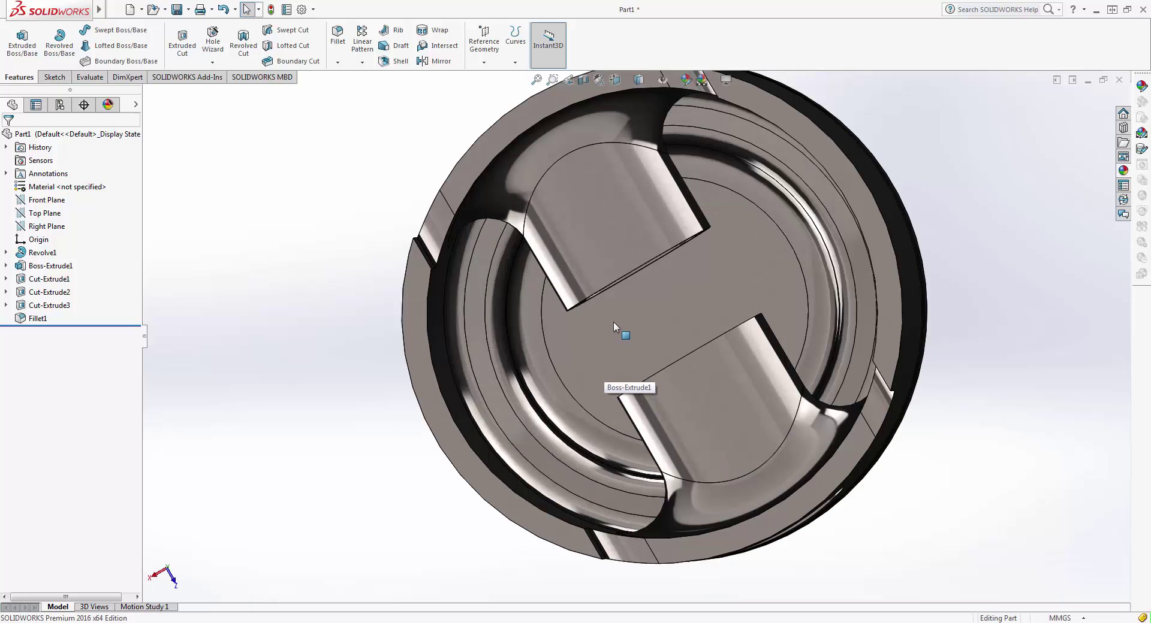
middle_click_drag(613, 322, 559, 348)
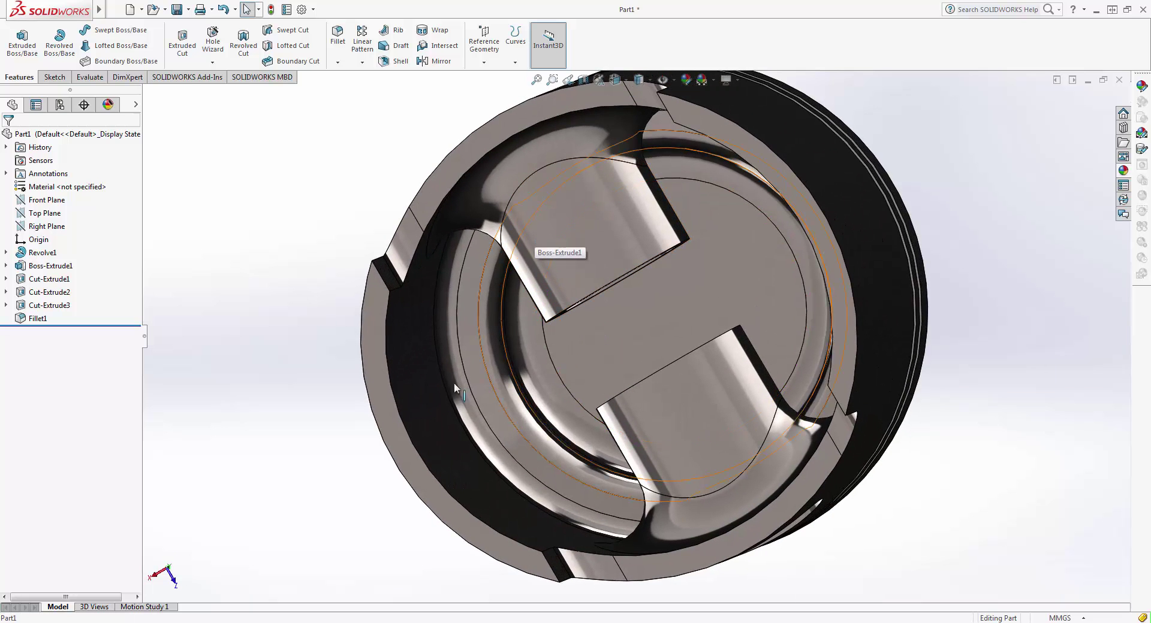
left_click(432, 405)
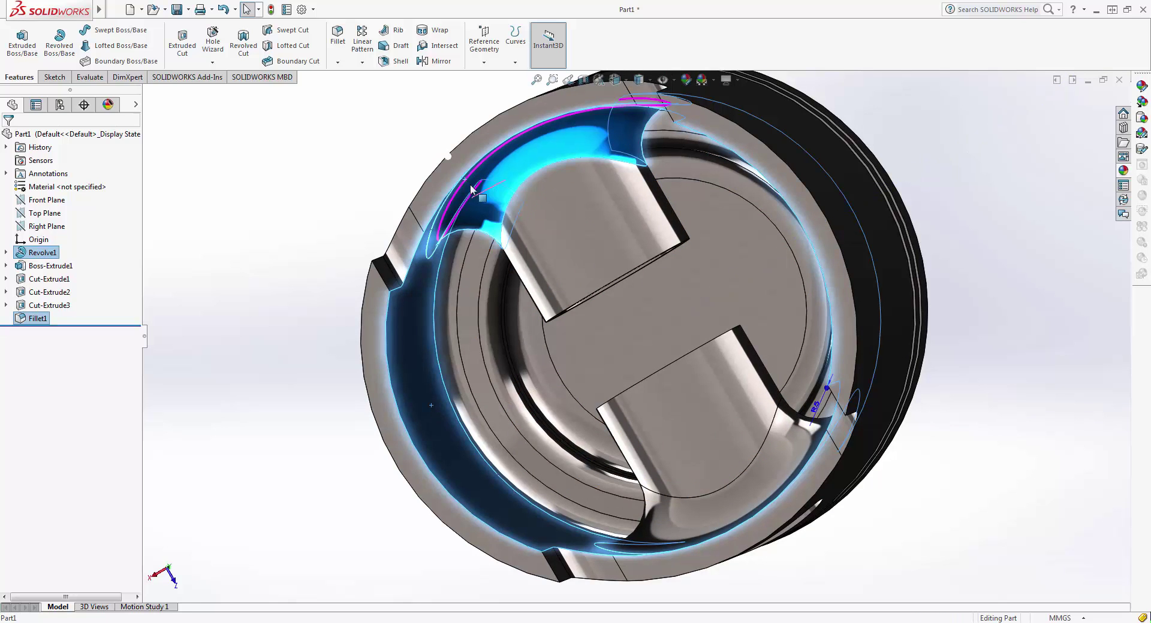
left_click(674, 441, "ctrl")
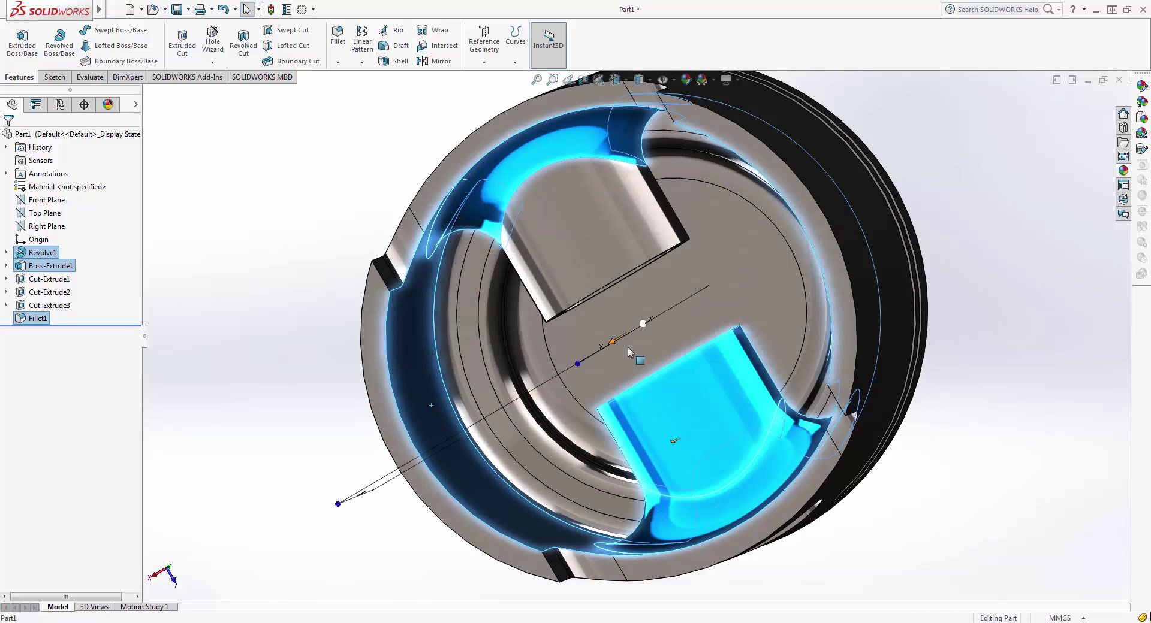
left_click(553, 242, "ctrl")
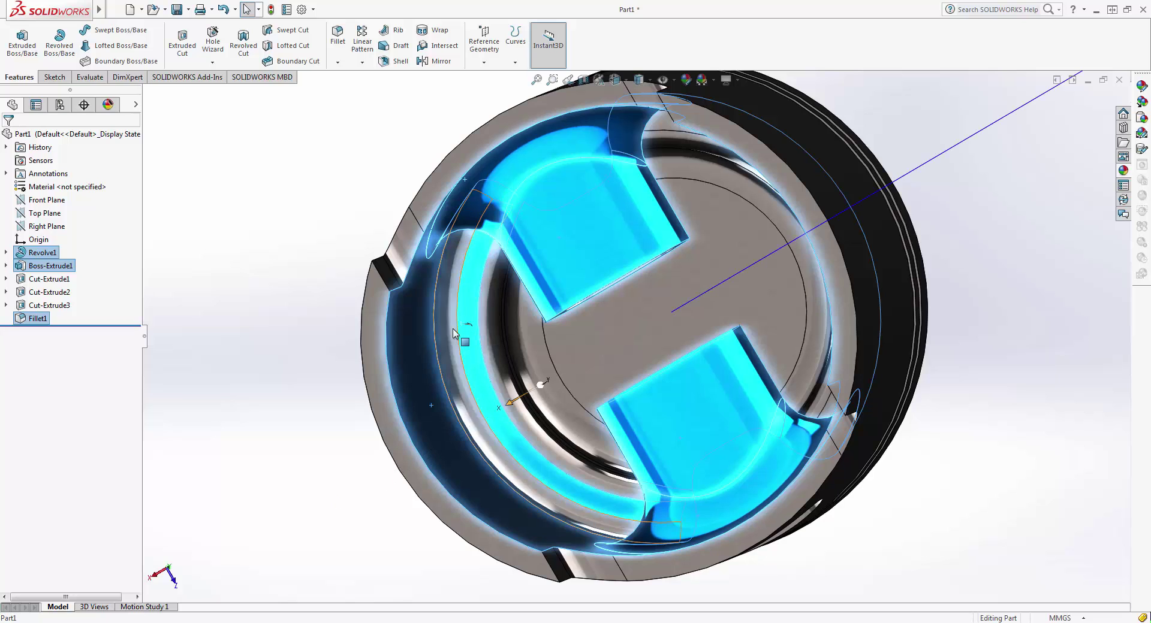
left_click(508, 332)
left_click(498, 340)
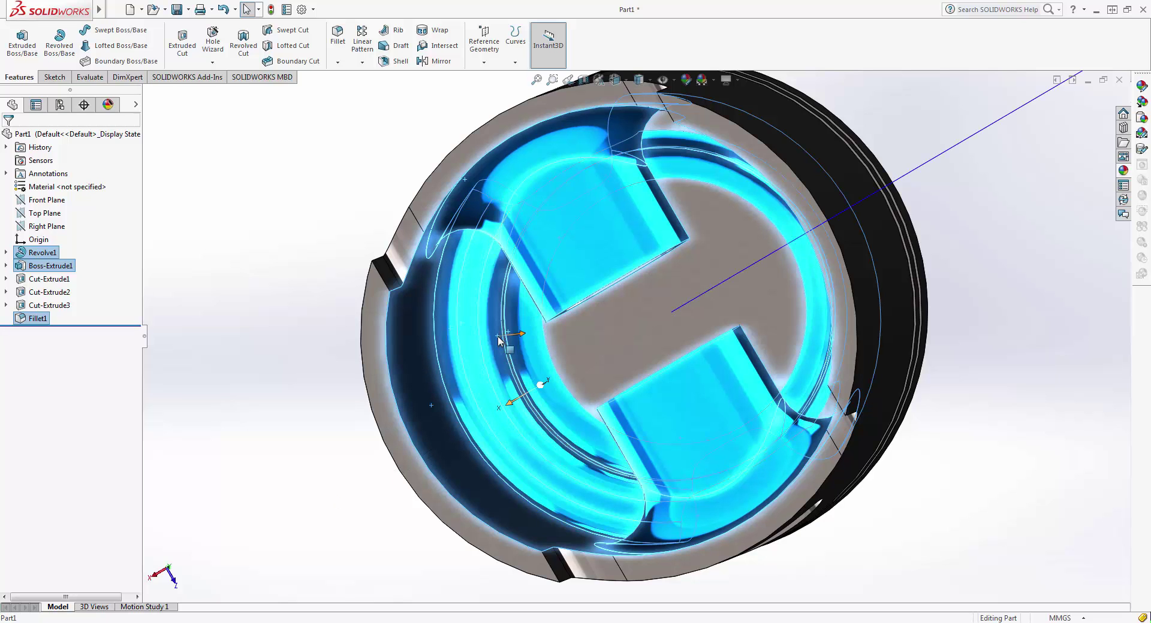
left_click(609, 335)
middle_click_drag(483, 346, 501, 343, "ctrl")
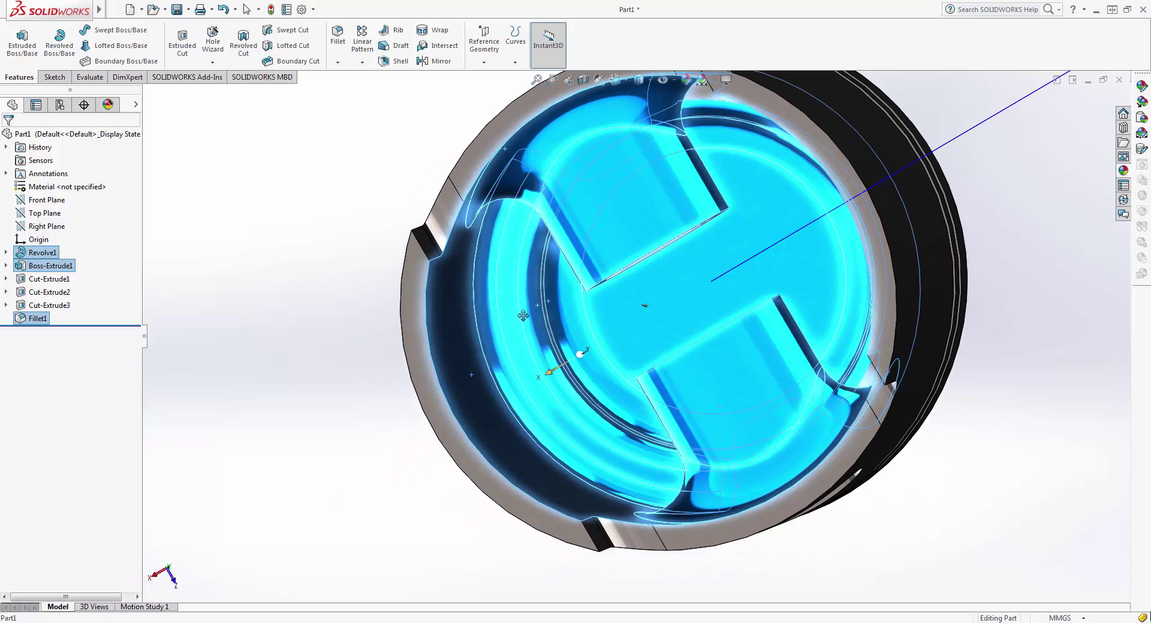
Apply the cast stainless steel appearance to the selected interior faces and accept it
left_click(1123, 173)
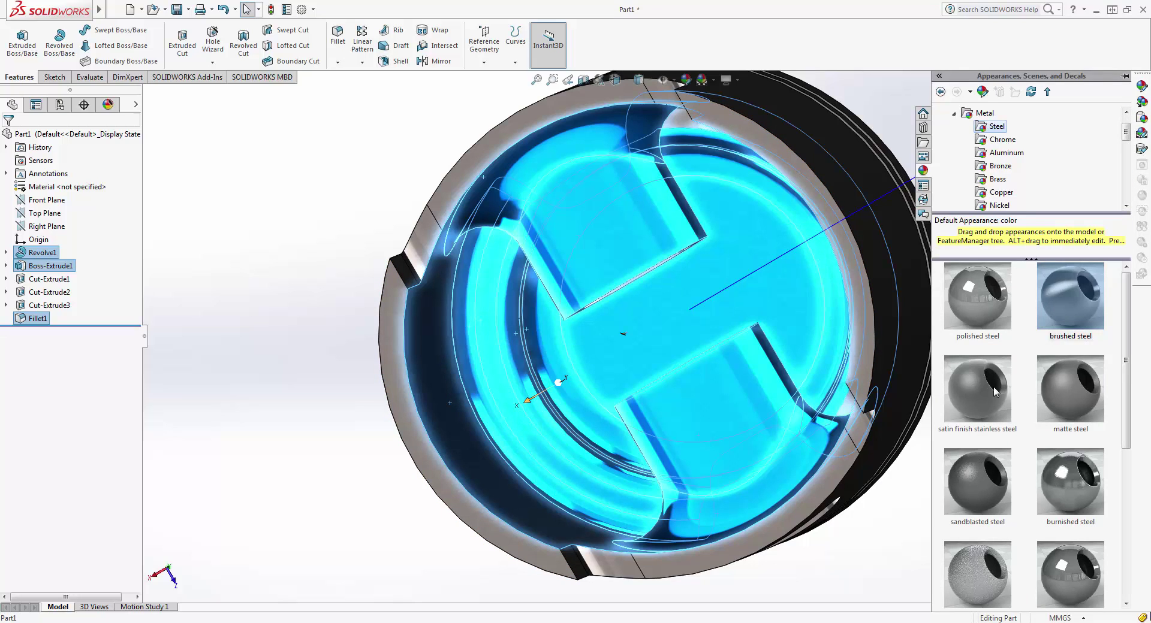
scroll(999, 461, "down", 3)
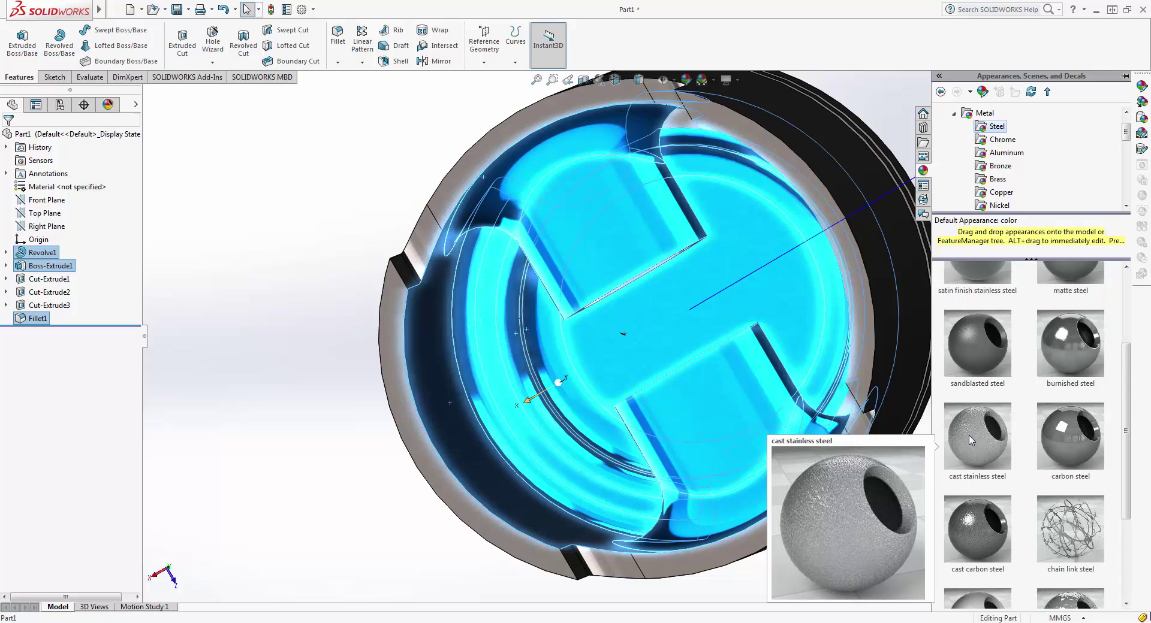
left_click_drag(971, 440, 717, 328)
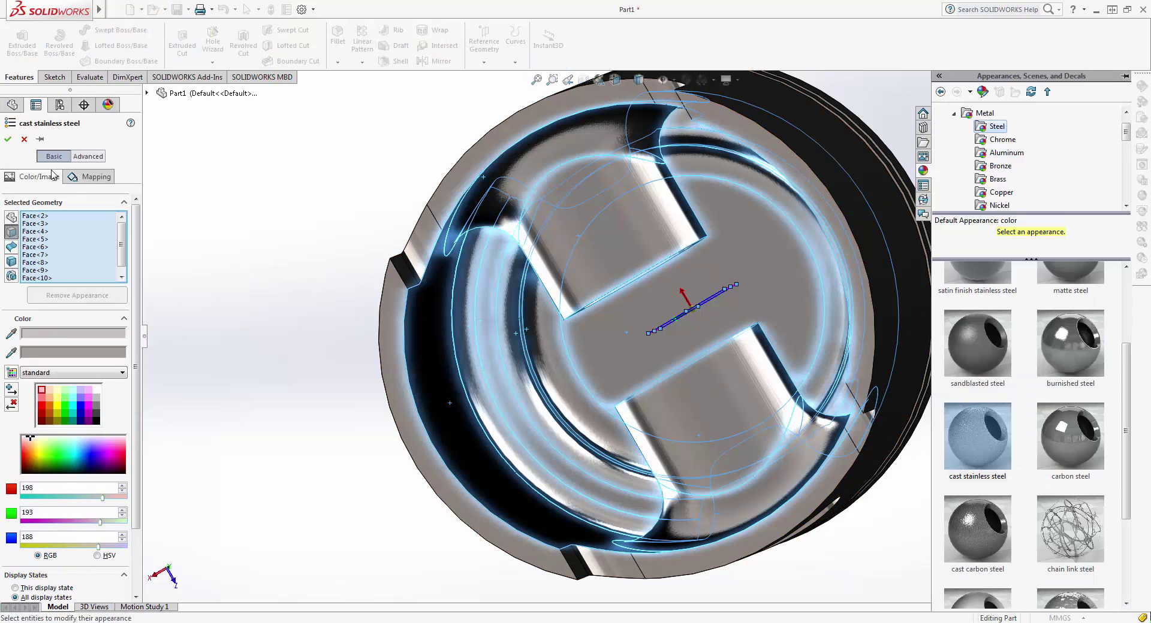
left_click(9, 146)
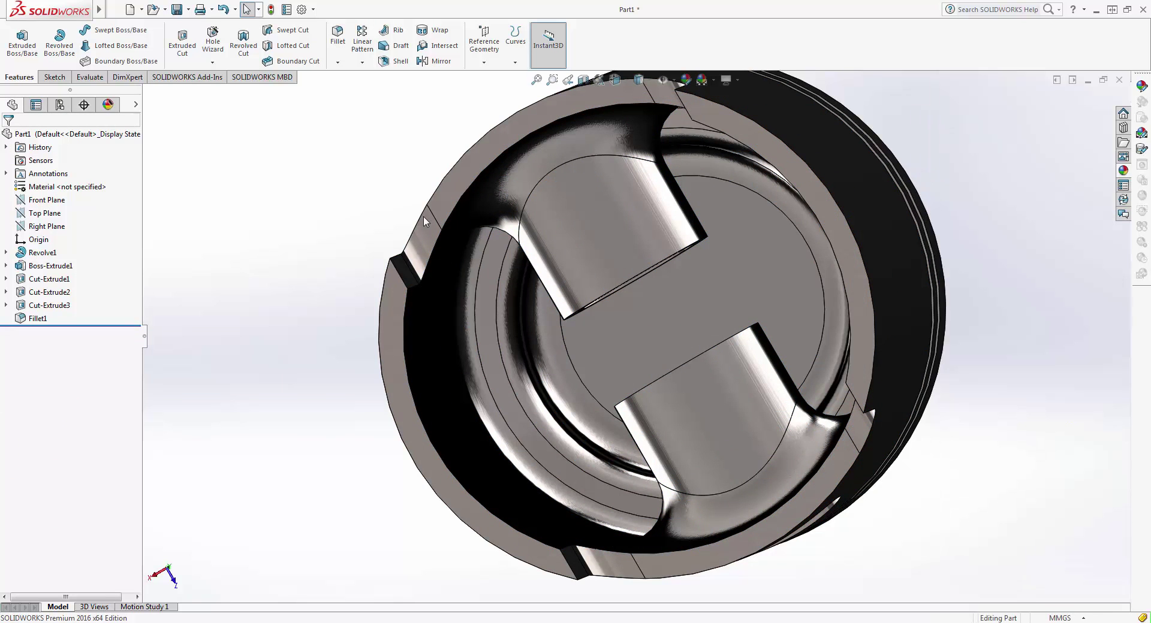
mouse_move(427, 222)
middle_mouse_down()
mouse_move(469, 262)
mouse_move(395, 387)
mouse_move(359, 398)
mouse_move(463, 407)
mouse_move(277, 270)
mouse_move(308, 403)
middle_mouse_up()
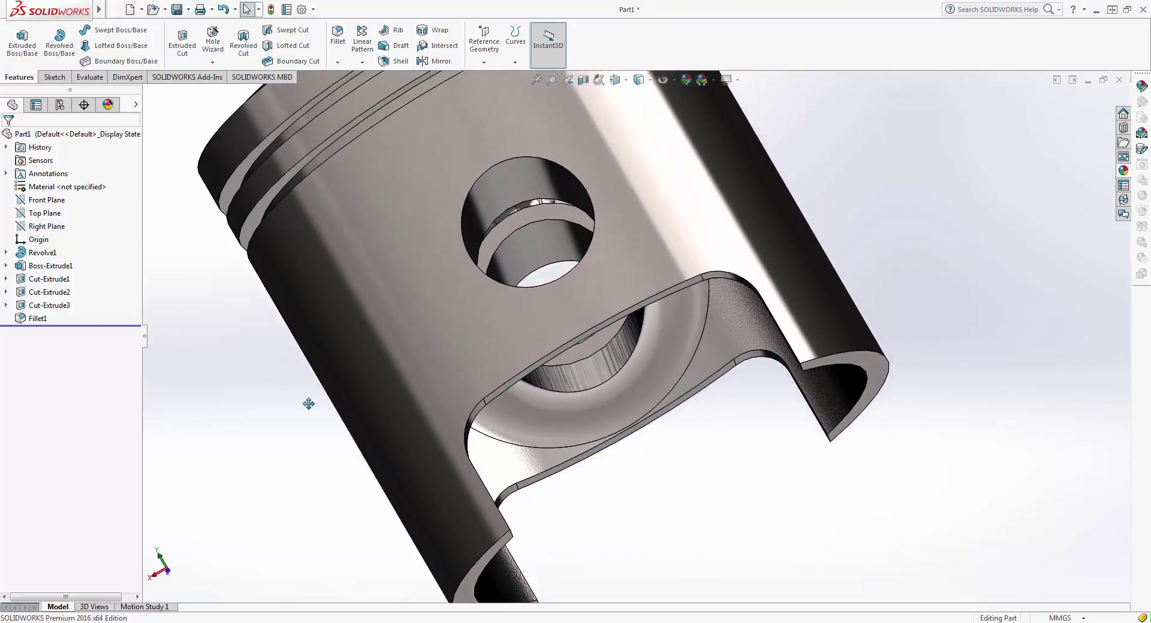
Orbit and zoom to check the ring grooves from above, then bring the piston upright
middle_click_drag(271, 139, 411, 198)
scroll(411, 197, "down", 4)
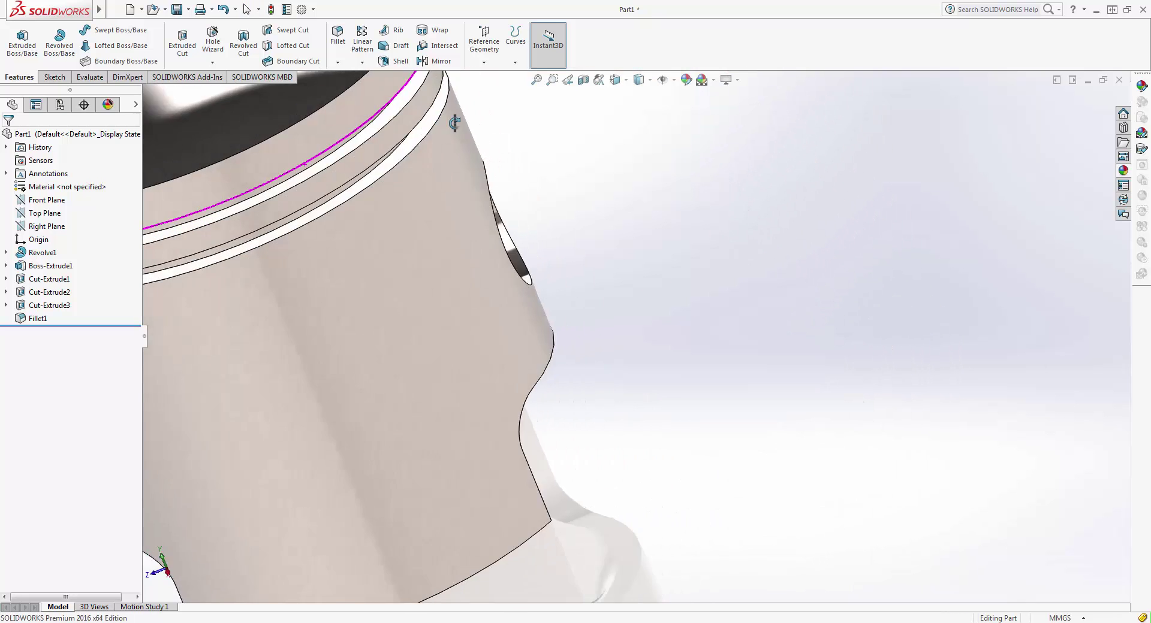
scroll(411, 198, "down", 2)
scroll(566, 166, "up", 3)
scroll(783, 159, "up", 2)
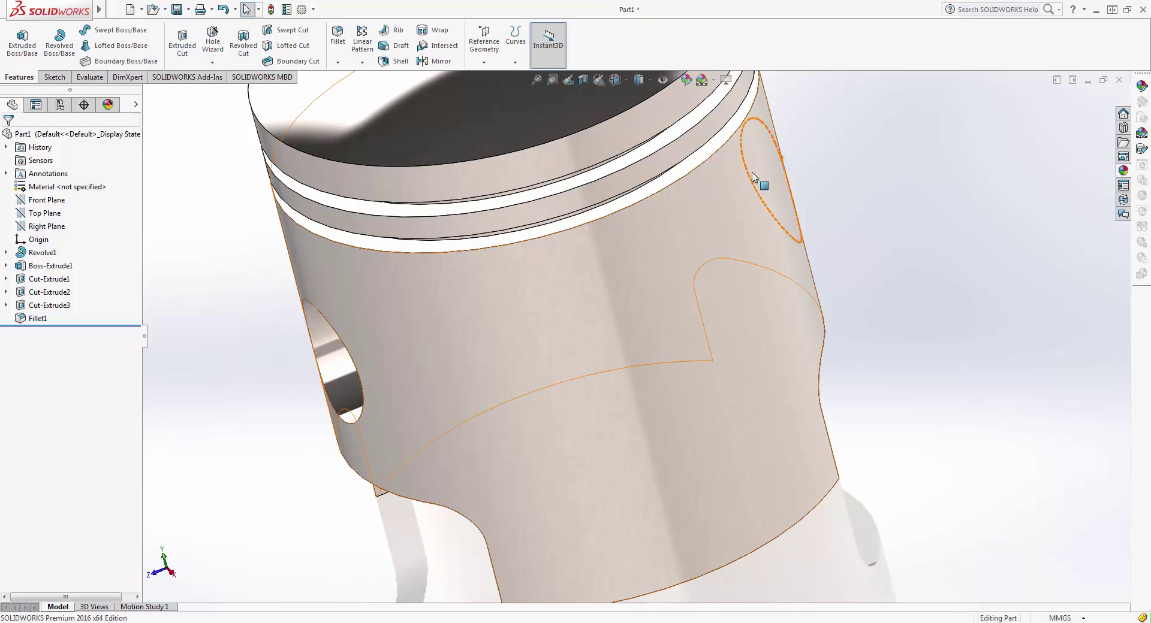
scroll(750, 183, "down", 5)
scroll(738, 184, "up", 3)
scroll(743, 206, "up", 2)
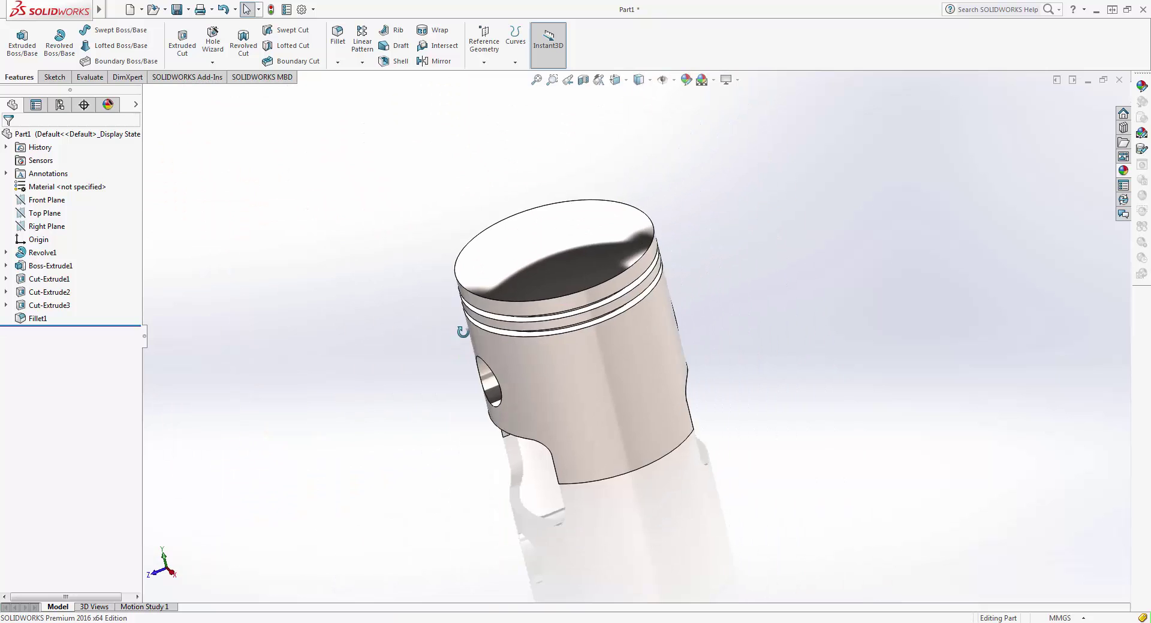
mouse_move(743, 207)
middle_mouse_down()
mouse_move(489, 297)
mouse_move(514, 292)
middle_mouse_up()
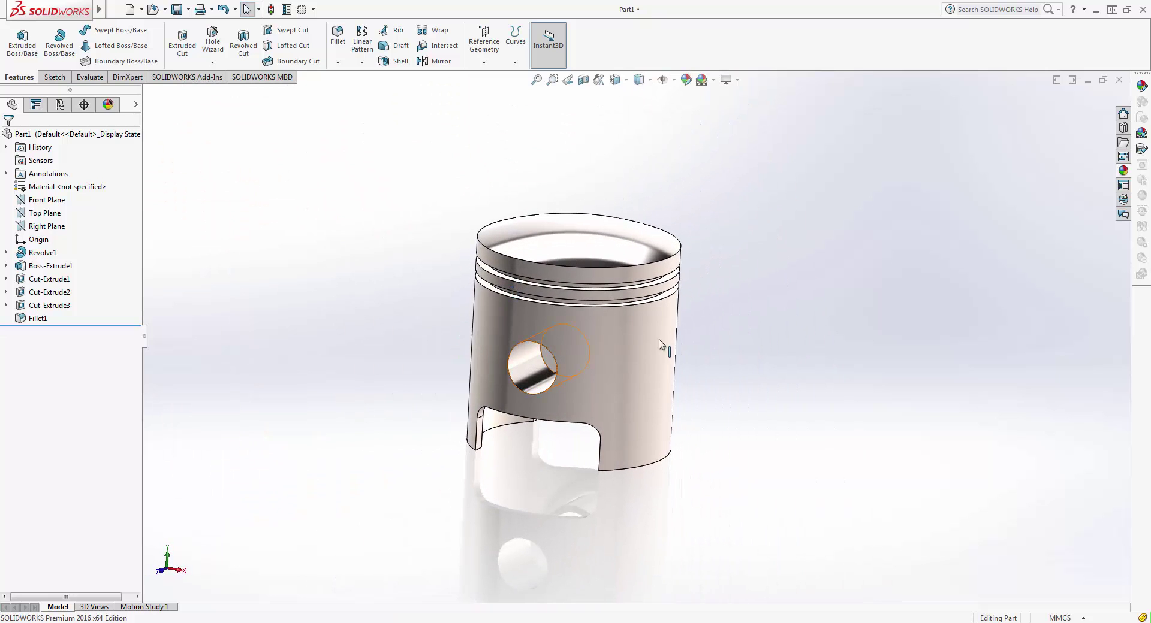
Turn on Shadows In Shaded Mode and start a section view through the piston
left_click(730, 84)
left_click(745, 114)
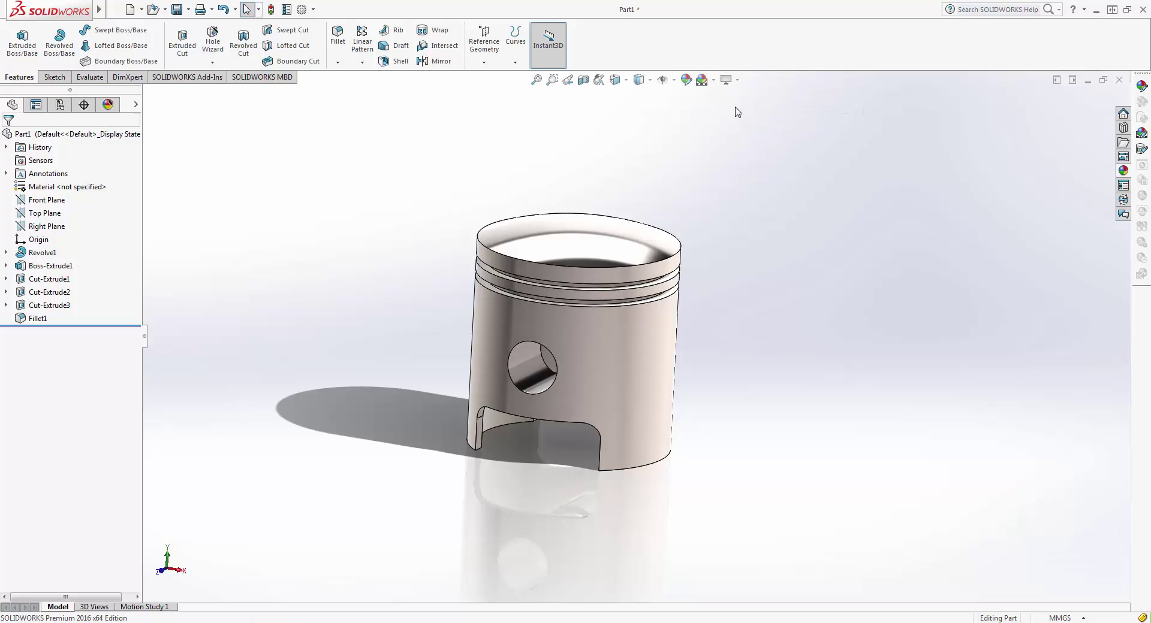
left_click(663, 80)
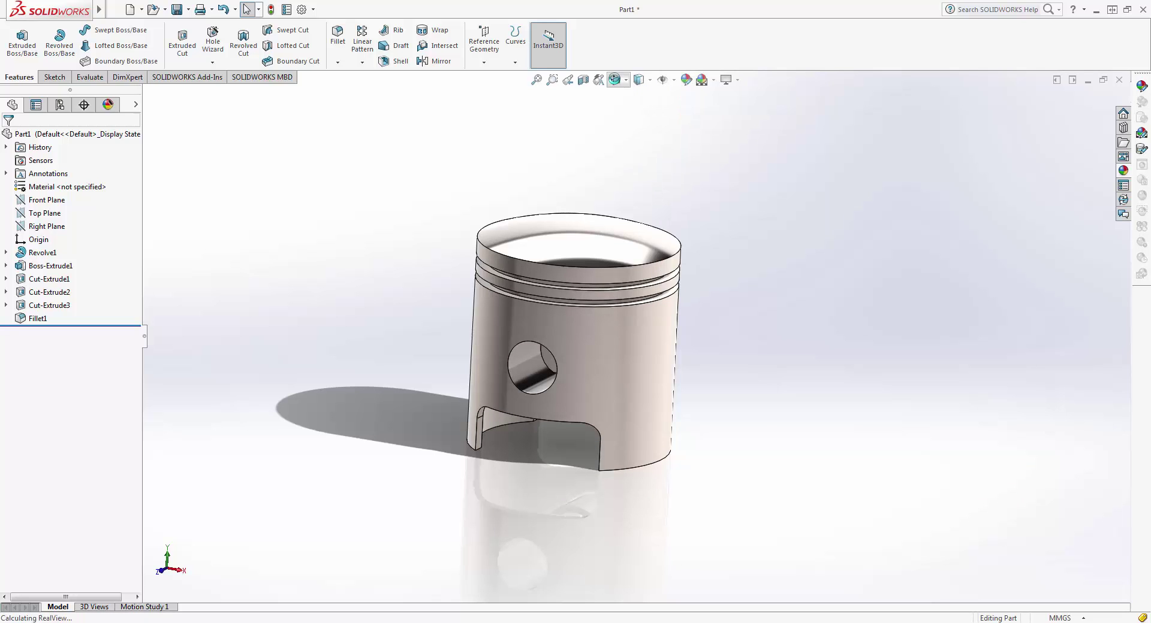
left_click(614, 80)
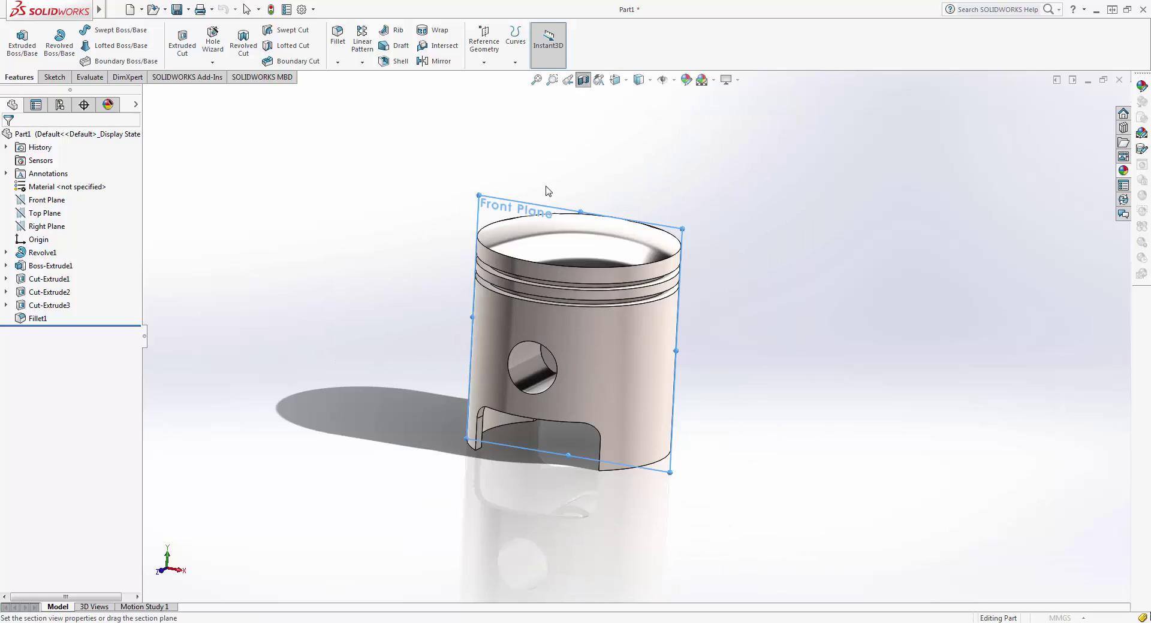
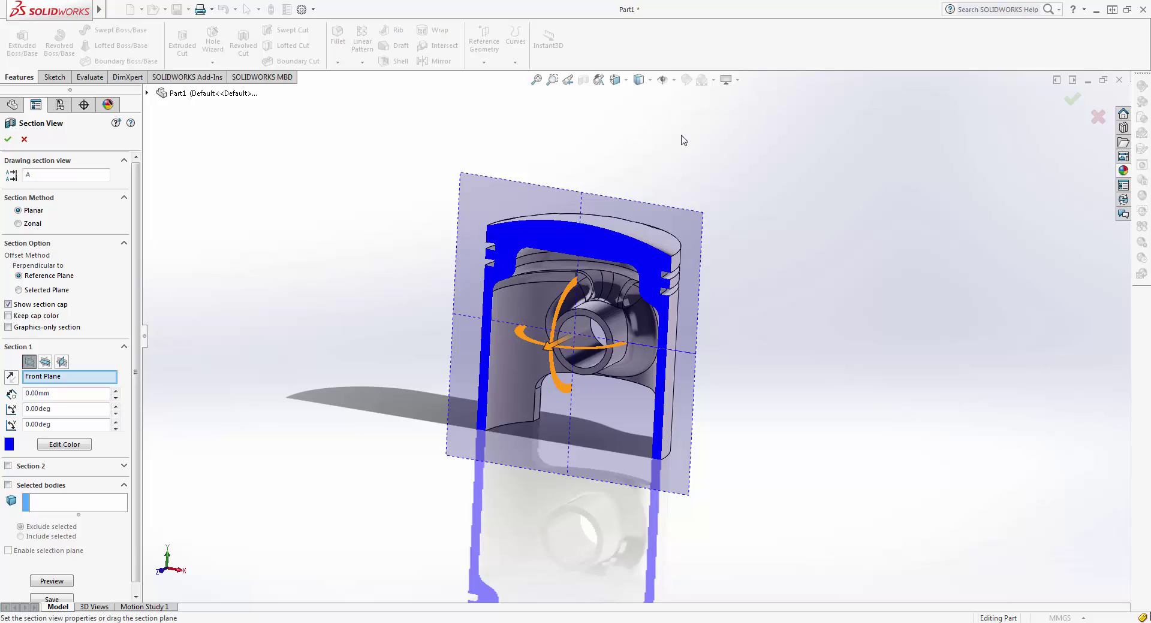
Apply the section cut and orbit and zoom to inspect the cutaway around the pin boss
left_click(1073, 102)
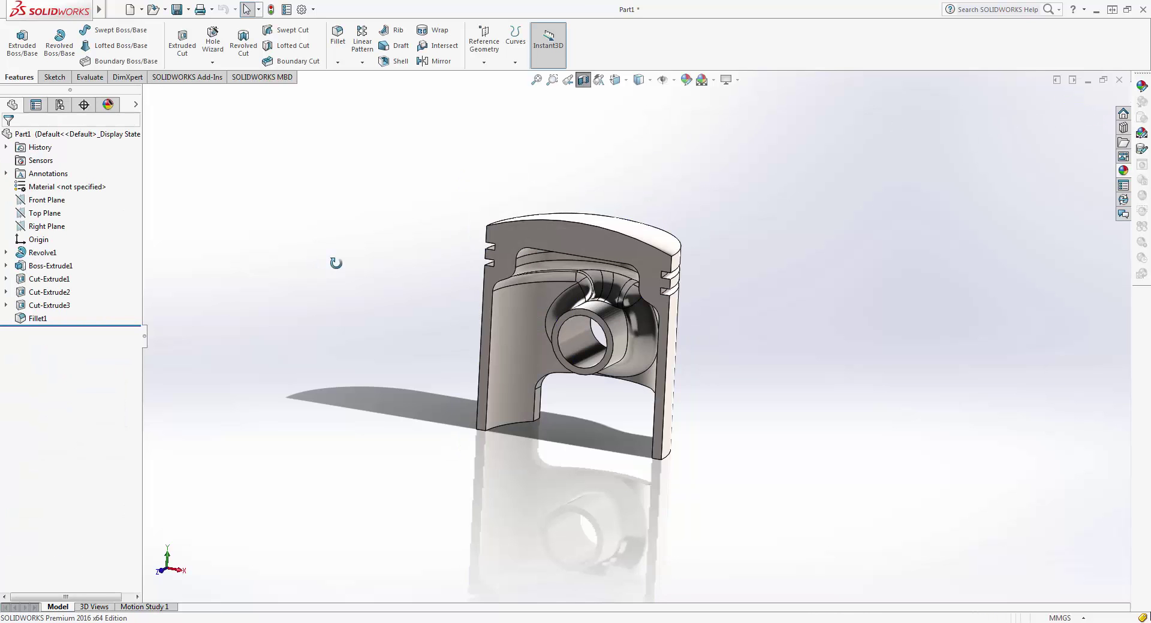
mouse_move(335, 263)
middle_mouse_down()
mouse_move(408, 210)
mouse_move(341, 192)
mouse_move(534, 341)
middle_mouse_up()
scroll(544, 316, "down", 3)
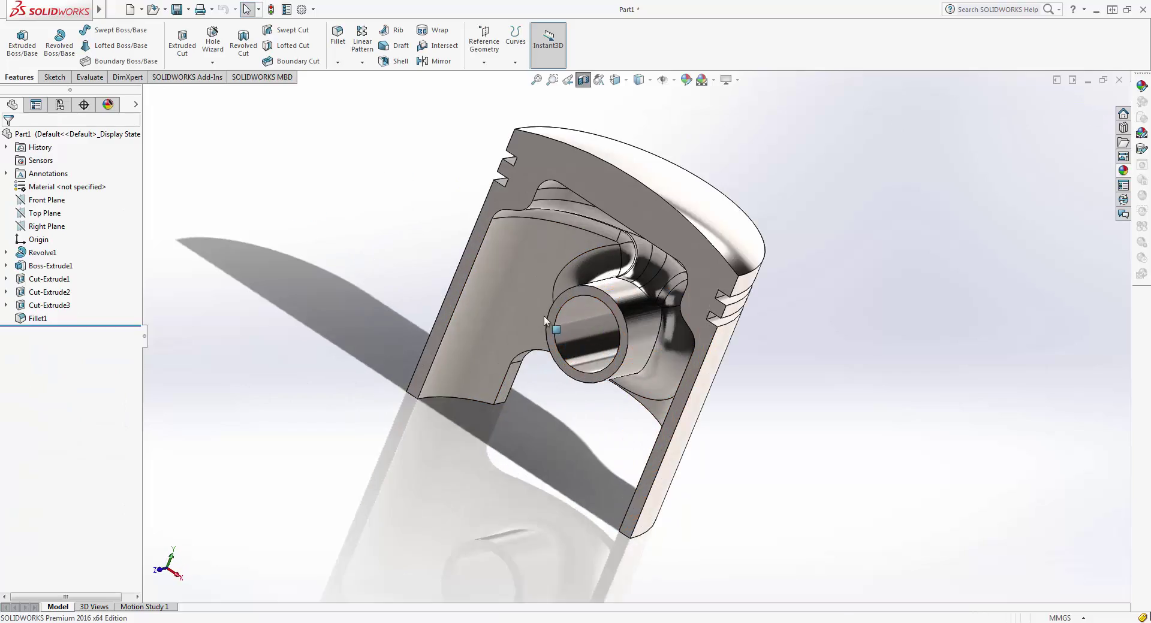
scroll(511, 287, "down", 3)
mouse_move(510, 288)
middle_mouse_down()
mouse_move(550, 398)
mouse_move(581, 286)
mouse_move(576, 239)
mouse_move(552, 226)
mouse_move(488, 226)
mouse_move(481, 248)
middle_mouse_up()
middle_click_drag(409, 397, 470, 342)
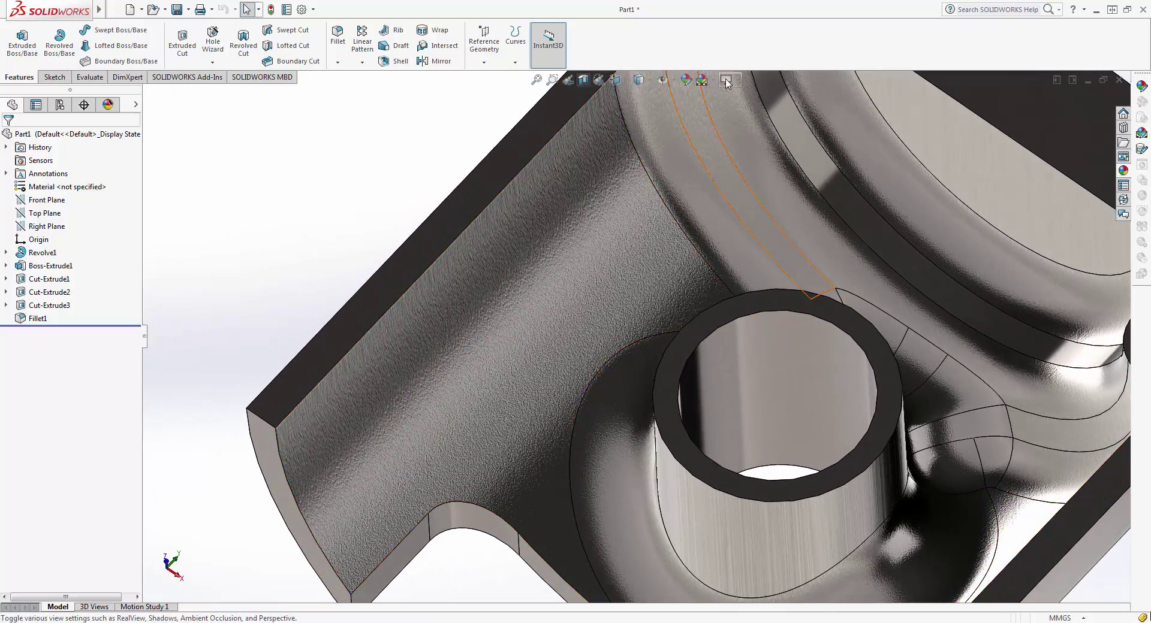
Turn on Shadows In Shaded Mode, then remove the section view to show the whole piston
left_click(727, 83)
left_click(749, 110)
mouse_move(606, 218)
middle_mouse_down()
mouse_move(547, 217)
mouse_move(514, 243)
mouse_move(552, 180)
middle_mouse_up()
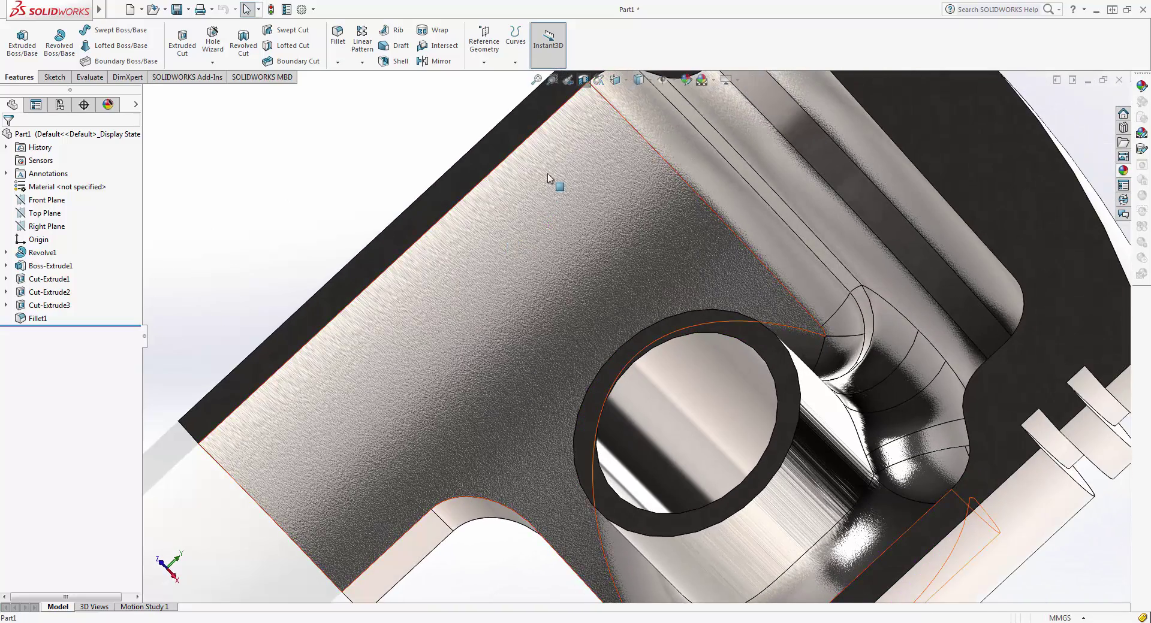
left_click(582, 81)
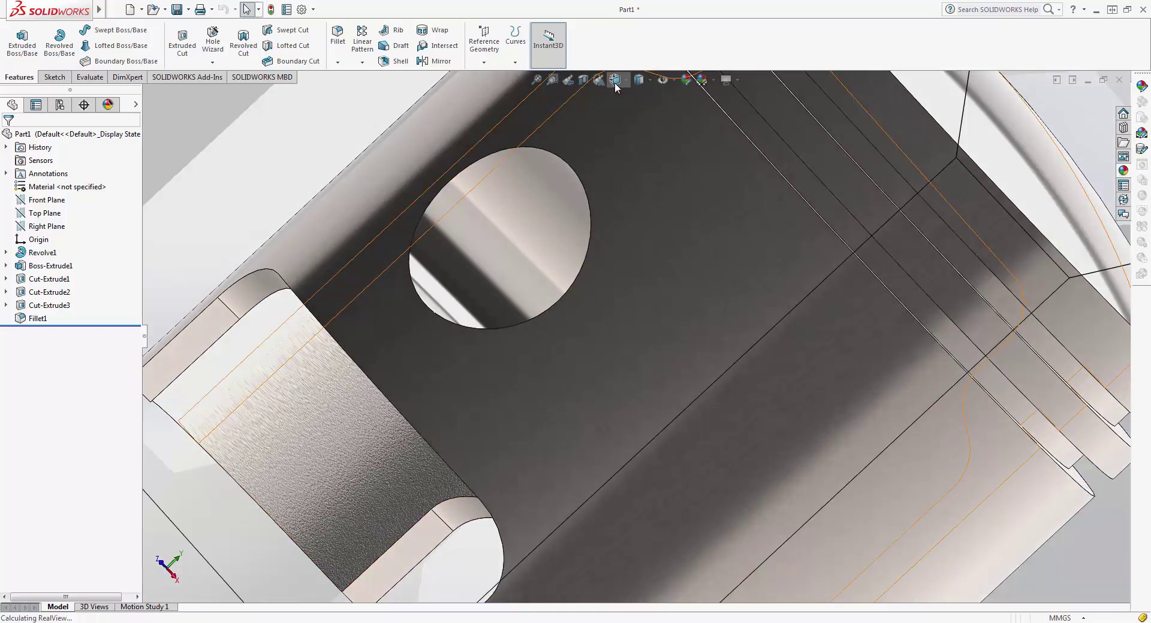
left_click(614, 87)
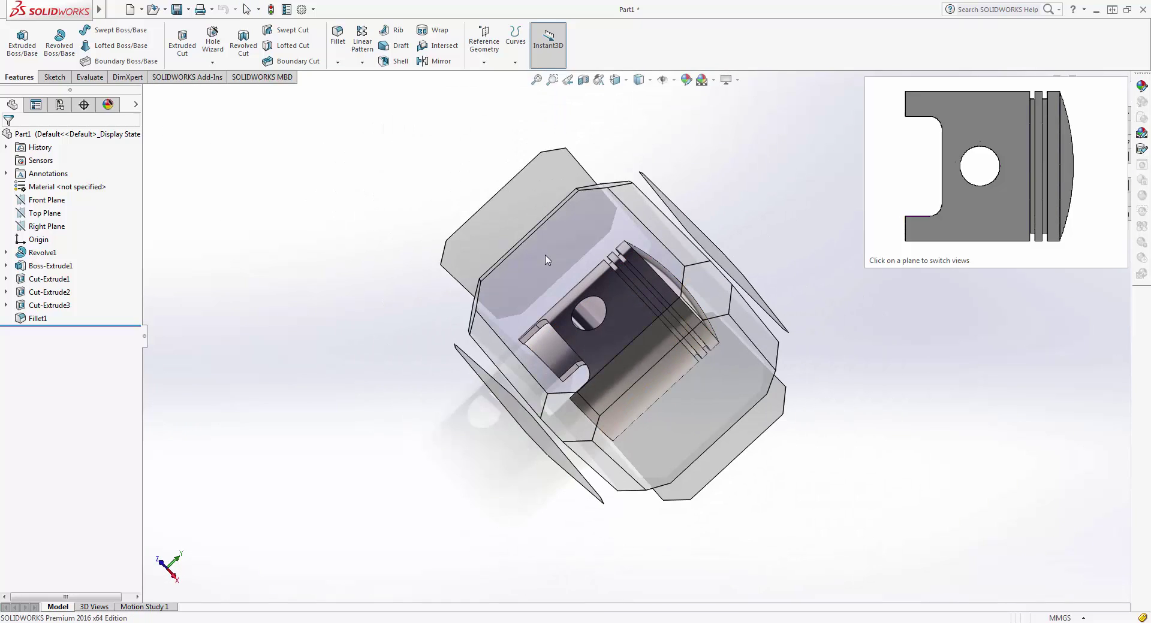
Switch to the Front view and display the piston with Hidden Lines Removed
left_click(545, 254)
left_click(640, 81)
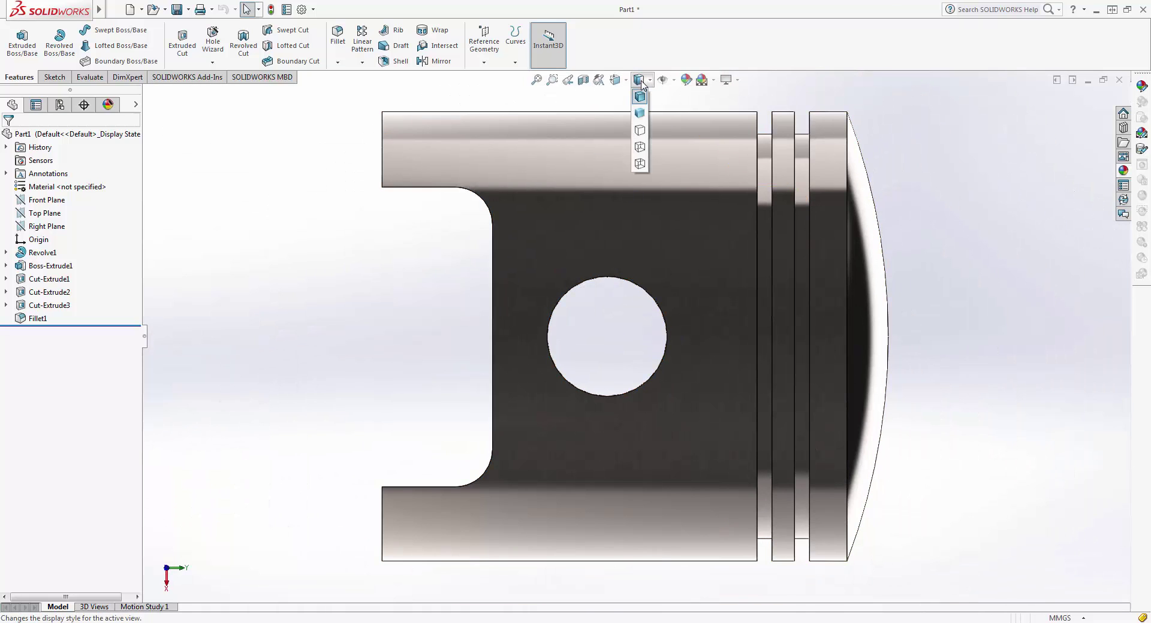
left_click(640, 137)
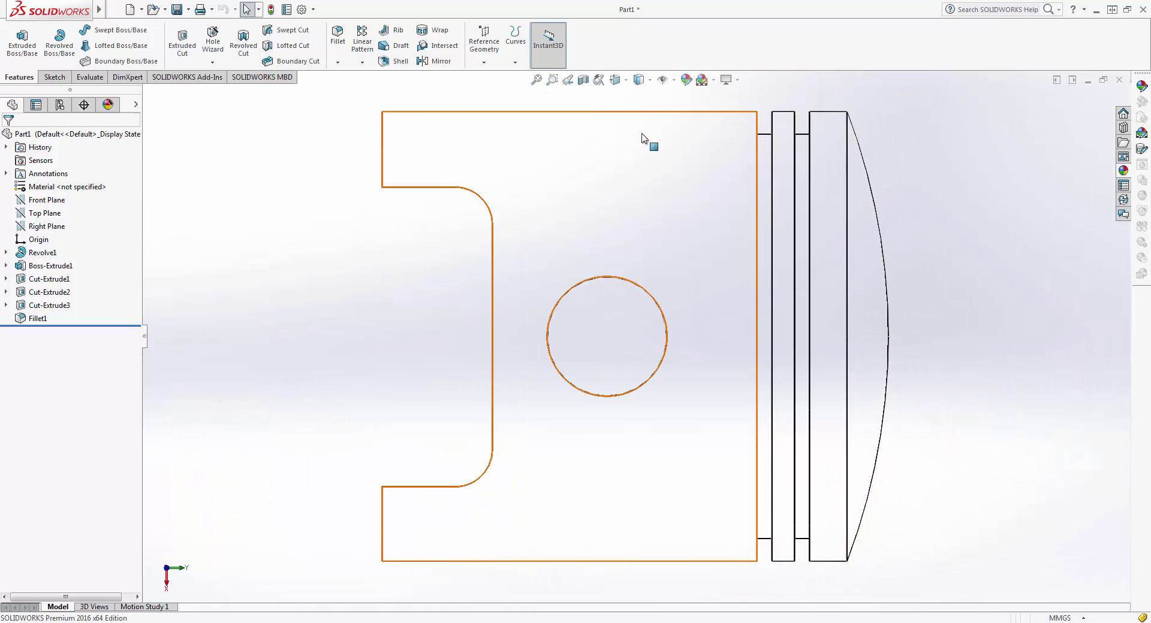
mouse_move(642, 141)
middle_mouse_down()
mouse_move(937, 210)
mouse_move(878, 98)
mouse_move(683, 284)
mouse_move(660, 133)
middle_mouse_up()
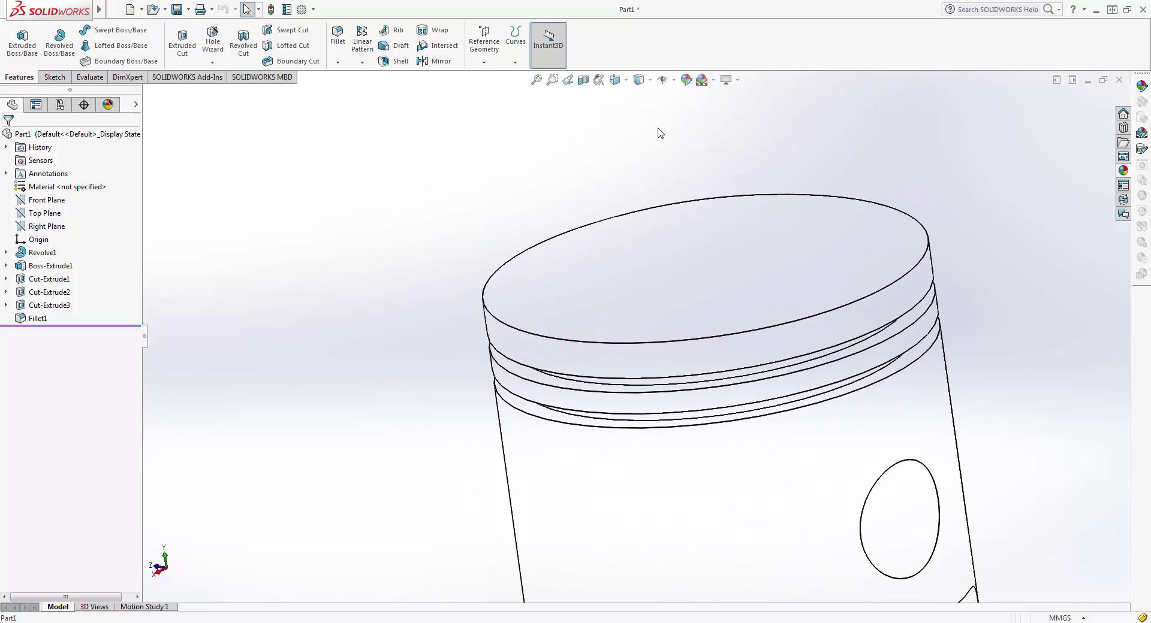
Set the display style to Shaded With Edges and turn the piston so the pin hole faces left
left_click(640, 97)
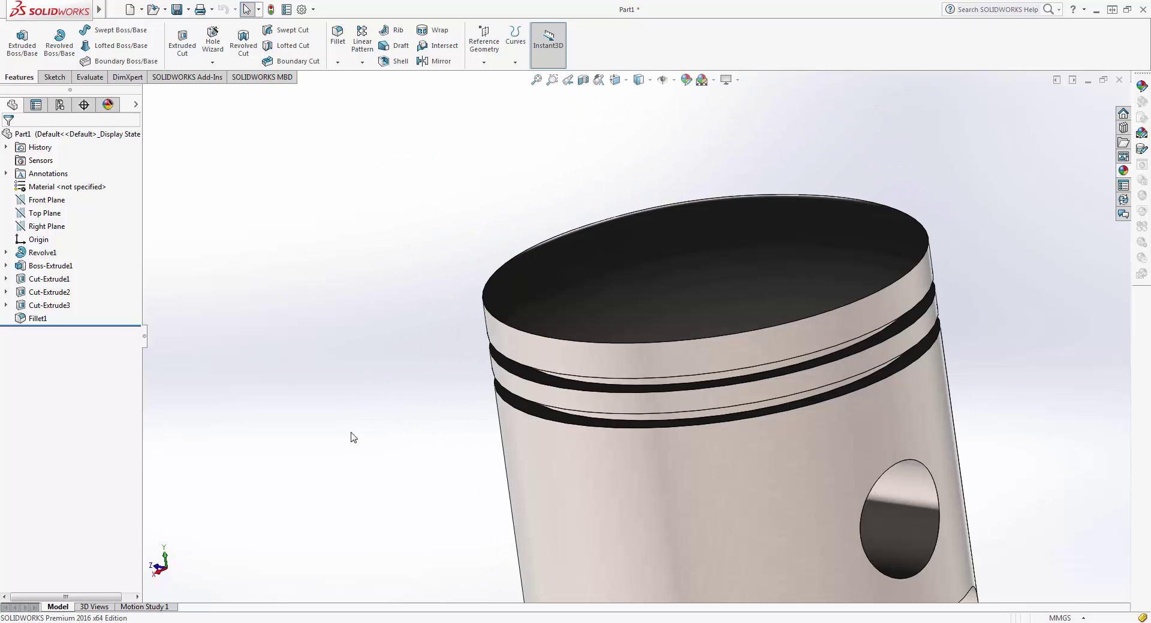
middle_click_drag(357, 372, 254, 274, "ctrl")
scroll(254, 275, "down", 2)
scroll(367, 282, "up", 3)
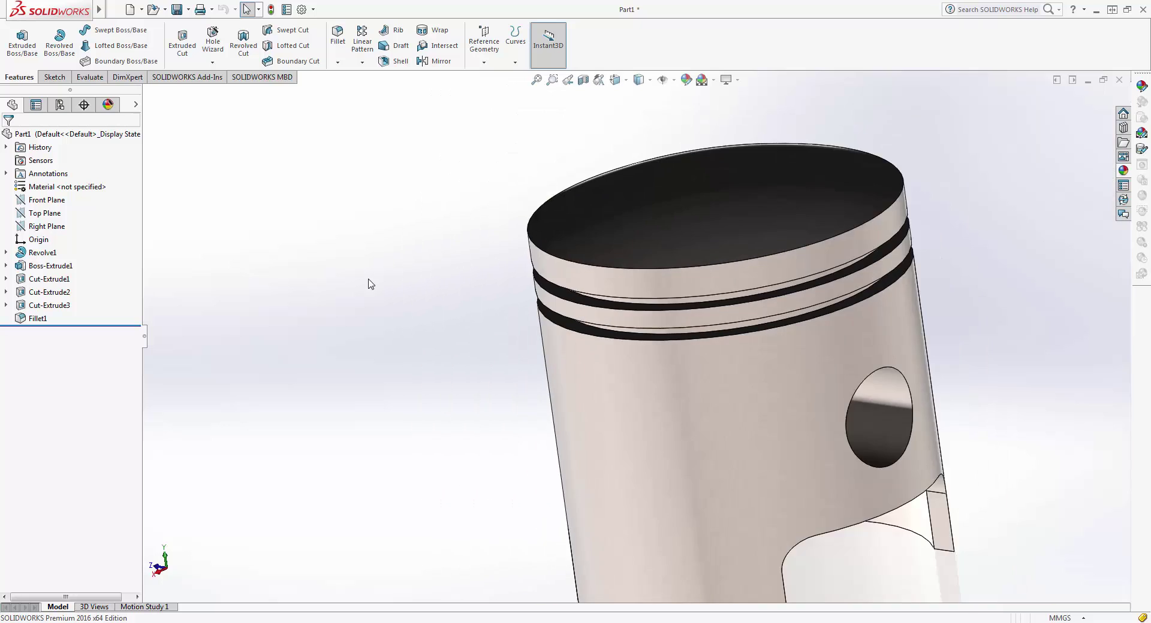
scroll(421, 379, "up", 4)
mouse_move(424, 379)
middle_mouse_down()
mouse_move(352, 334)
mouse_move(575, 390)
mouse_move(478, 335)
mouse_move(408, 240)
mouse_move(390, 282)
mouse_move(436, 312)
mouse_move(406, 257)
mouse_move(385, 334)
mouse_move(415, 344)
middle_mouse_up()
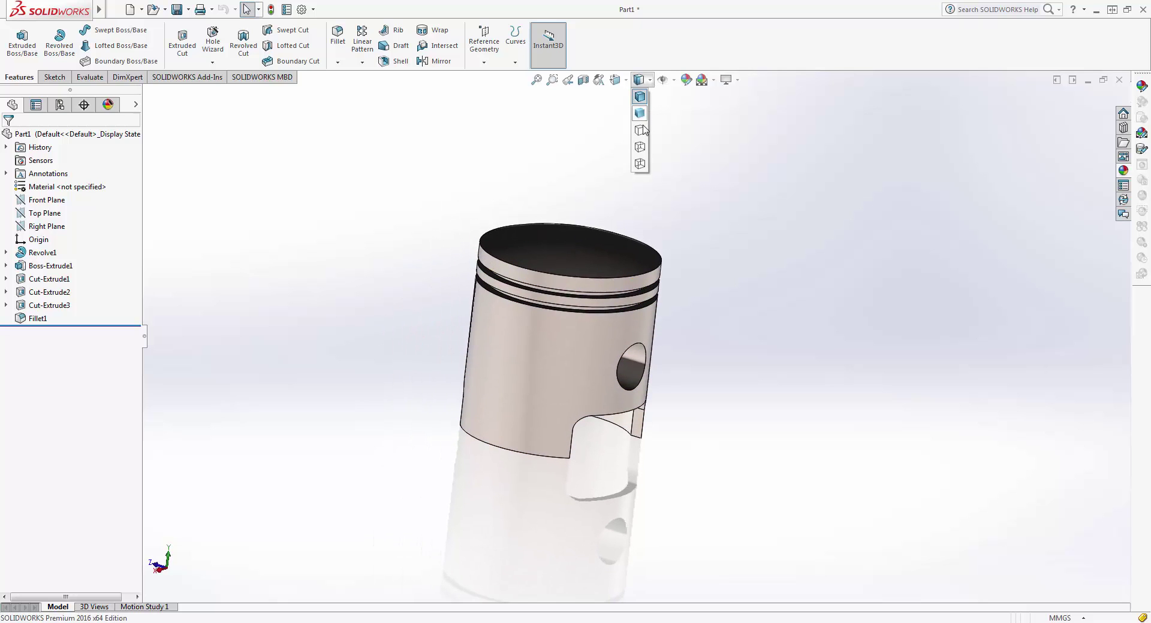
left_click(644, 118)
mouse_move(738, 294)
middle_mouse_down()
mouse_move(660, 343)
mouse_move(660, 267)
mouse_move(757, 284)
mouse_move(398, 275)
mouse_move(396, 390)
mouse_move(686, 239)
mouse_move(717, 210)
mouse_move(639, 214)
middle_mouse_up()
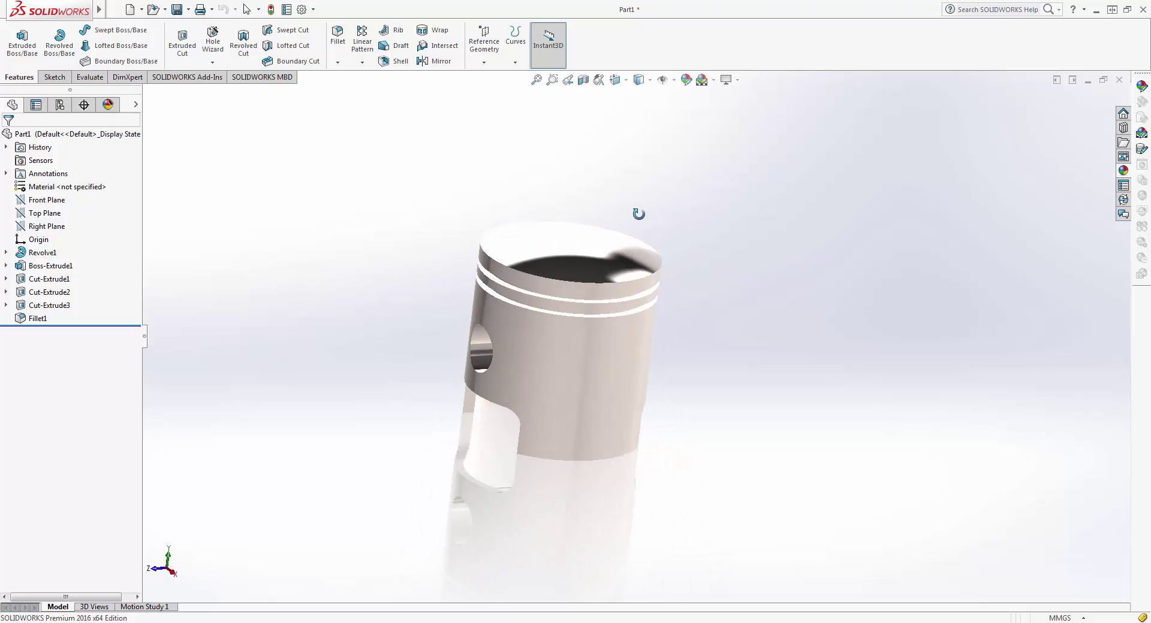
mouse_move(447, 262)
middle_mouse_down("ctrl")
mouse_move(505, 265)
mouse_move(457, 246)
middle_mouse_up("ctrl")
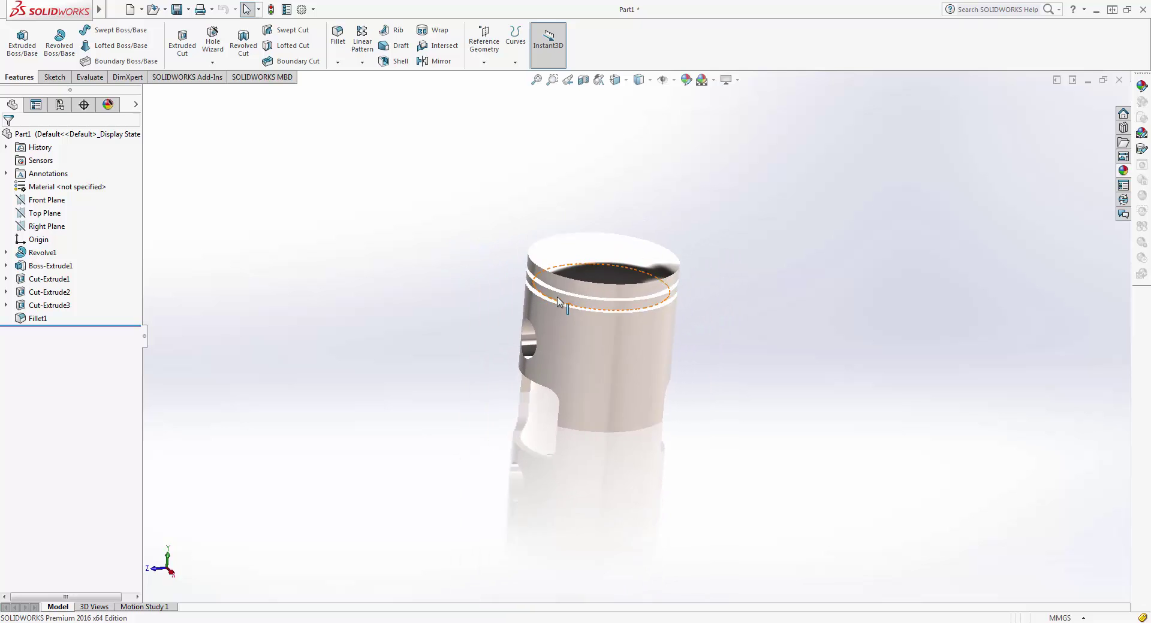
scroll(556, 297, "down", 5)
middle_click_drag(516, 414, 567, 415)
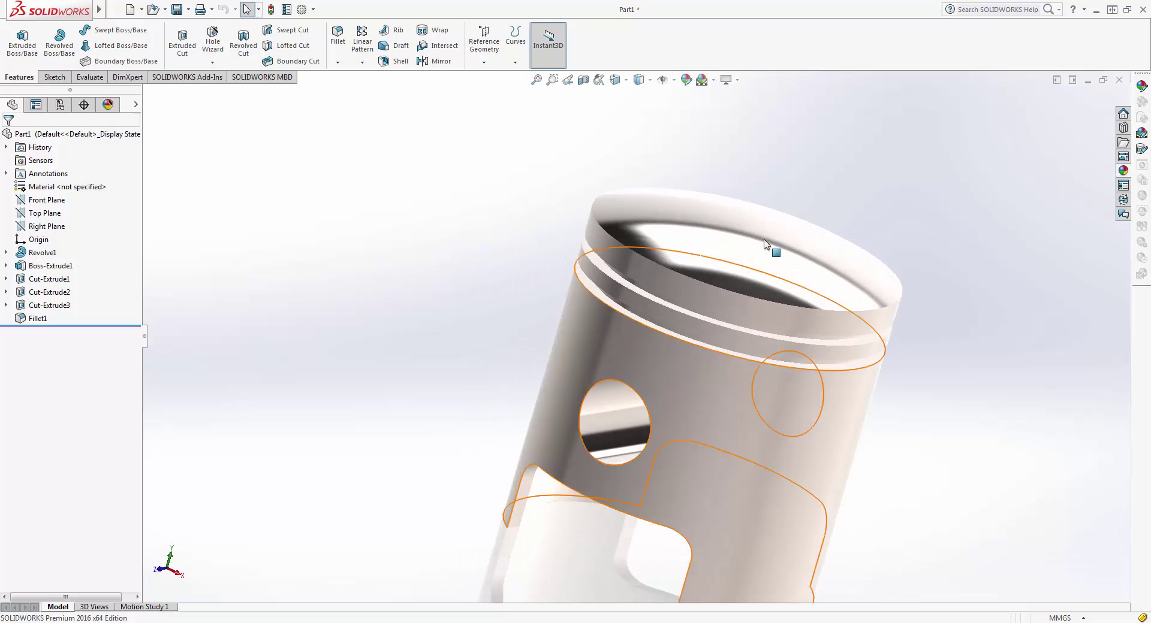
mouse_move(771, 250)
middle_mouse_down()
mouse_move(807, 211)
mouse_move(638, 94)
middle_mouse_up()
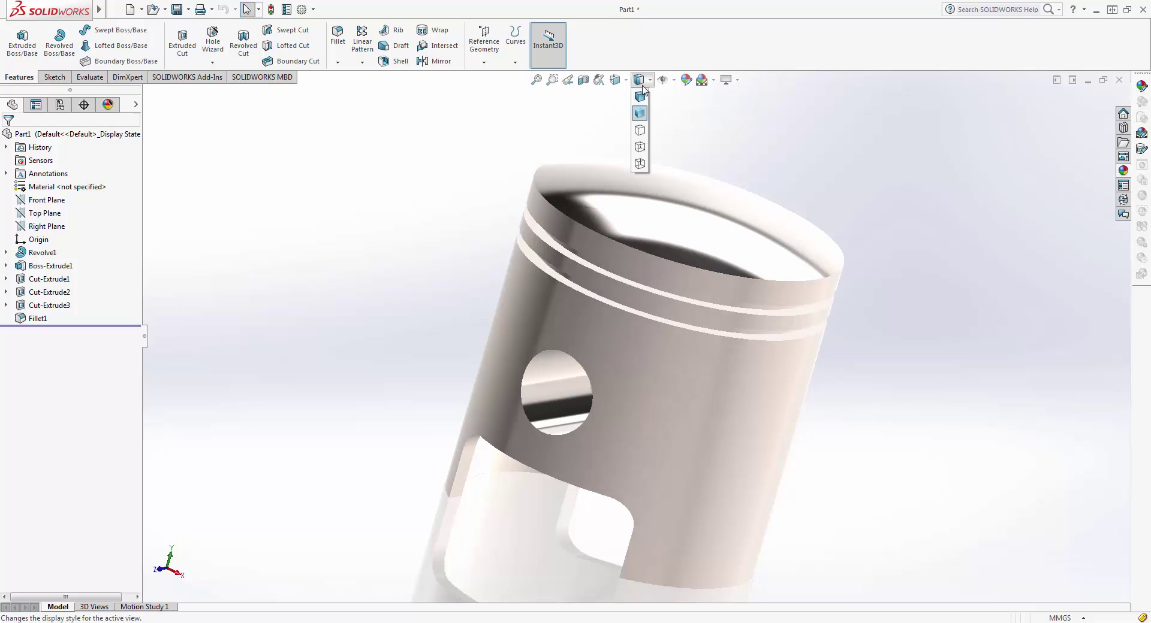
left_click(640, 97)
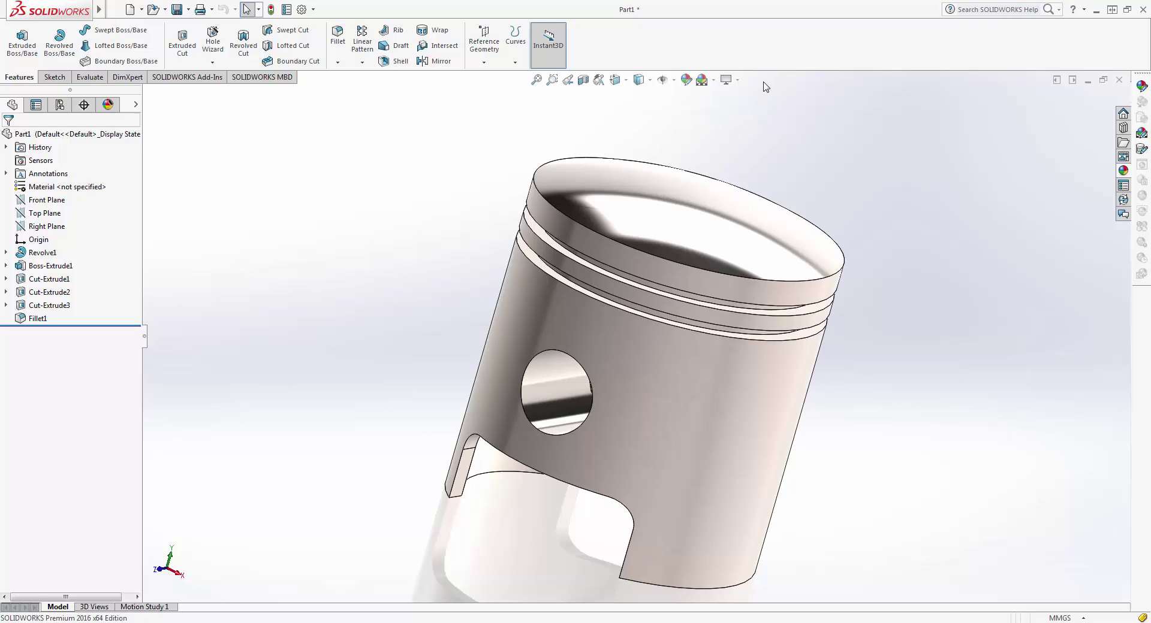
middle_click_drag(882, 195, 858, 154)
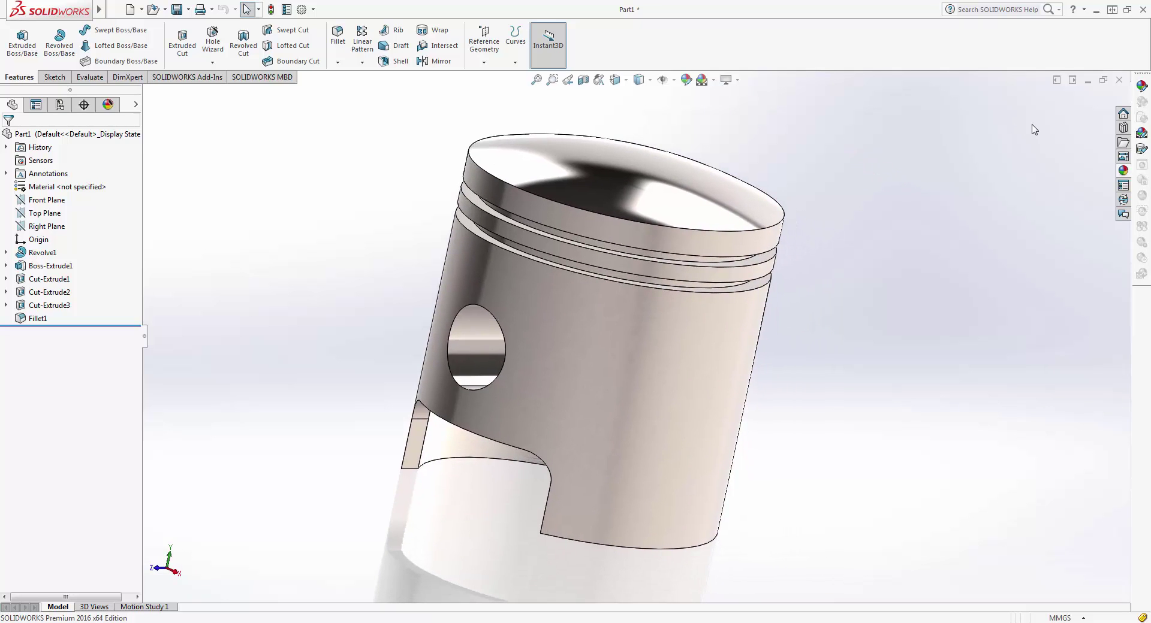